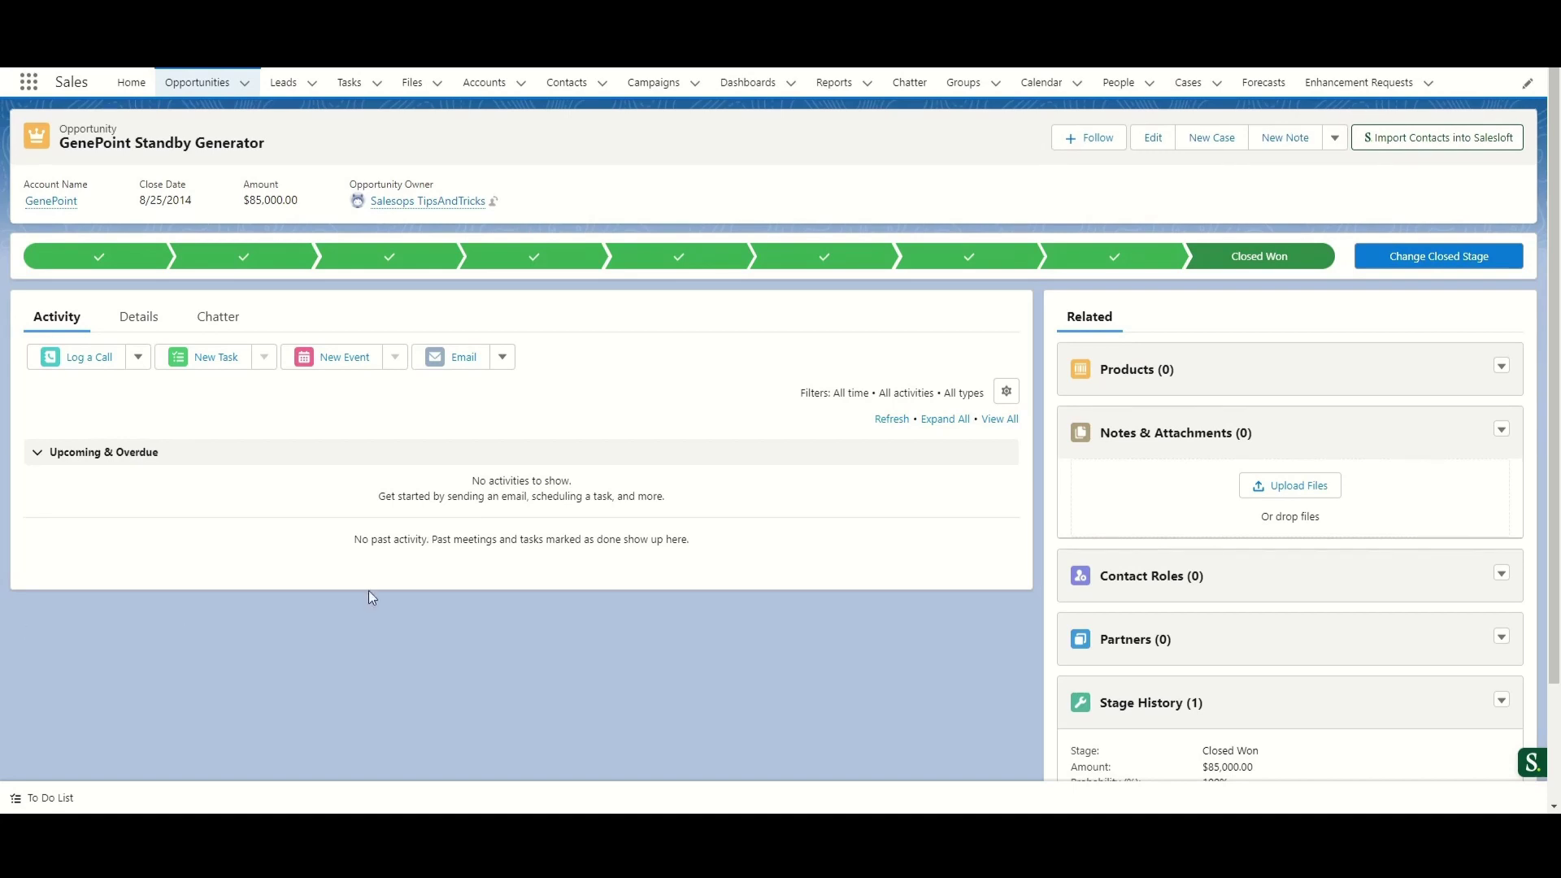
# Enable Opportunity history tracking with Stage, Amount, Next Step and Close Date checked, and save
pyautogui.scroll(-2, 490, 597)
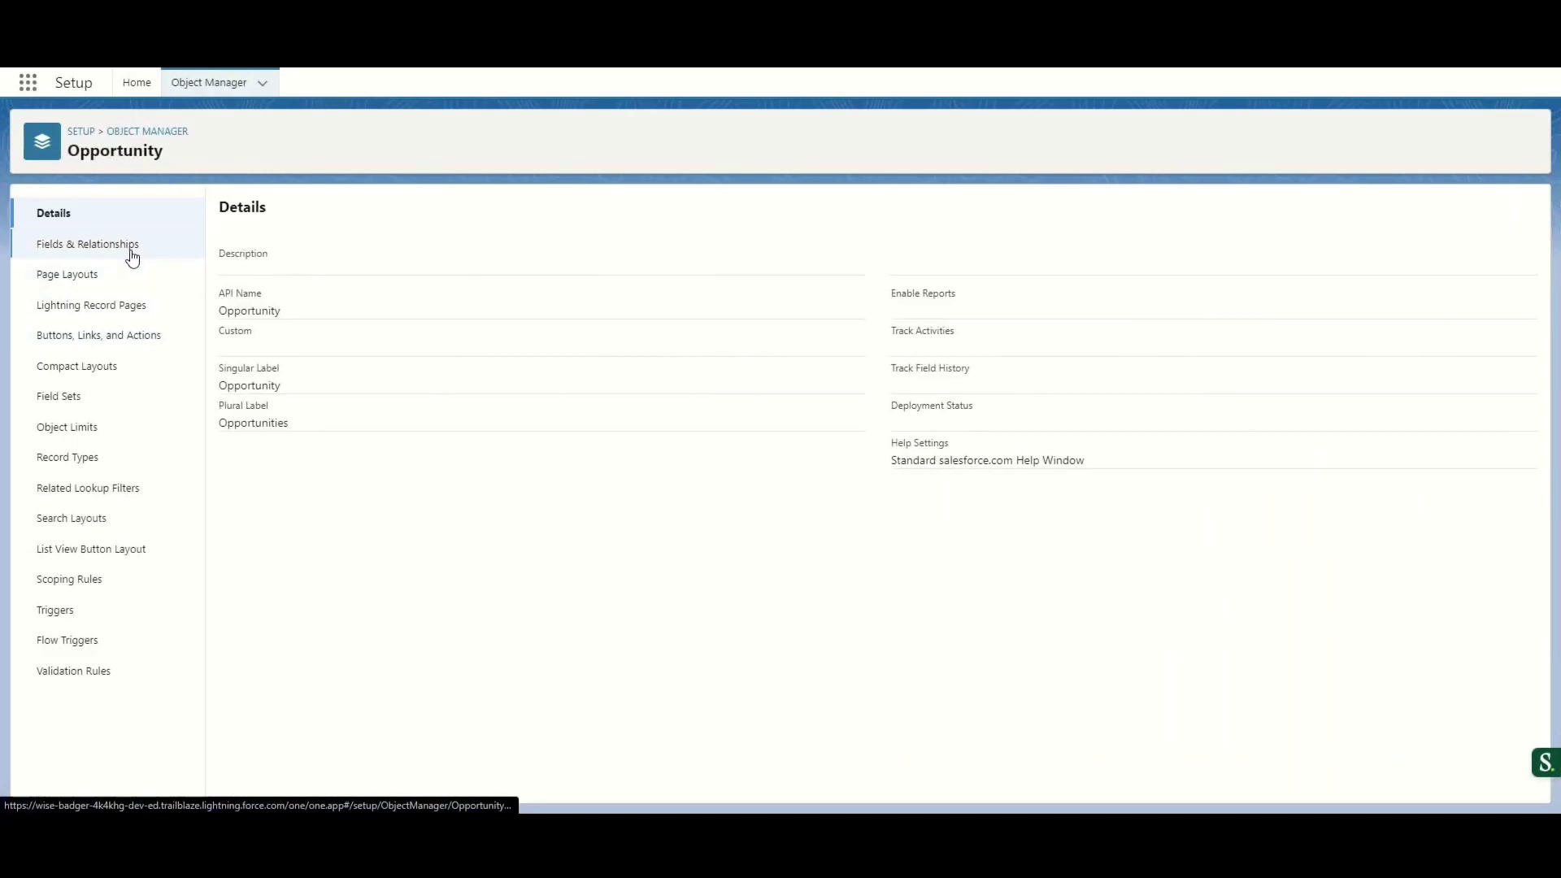
pyautogui.click(87, 245)
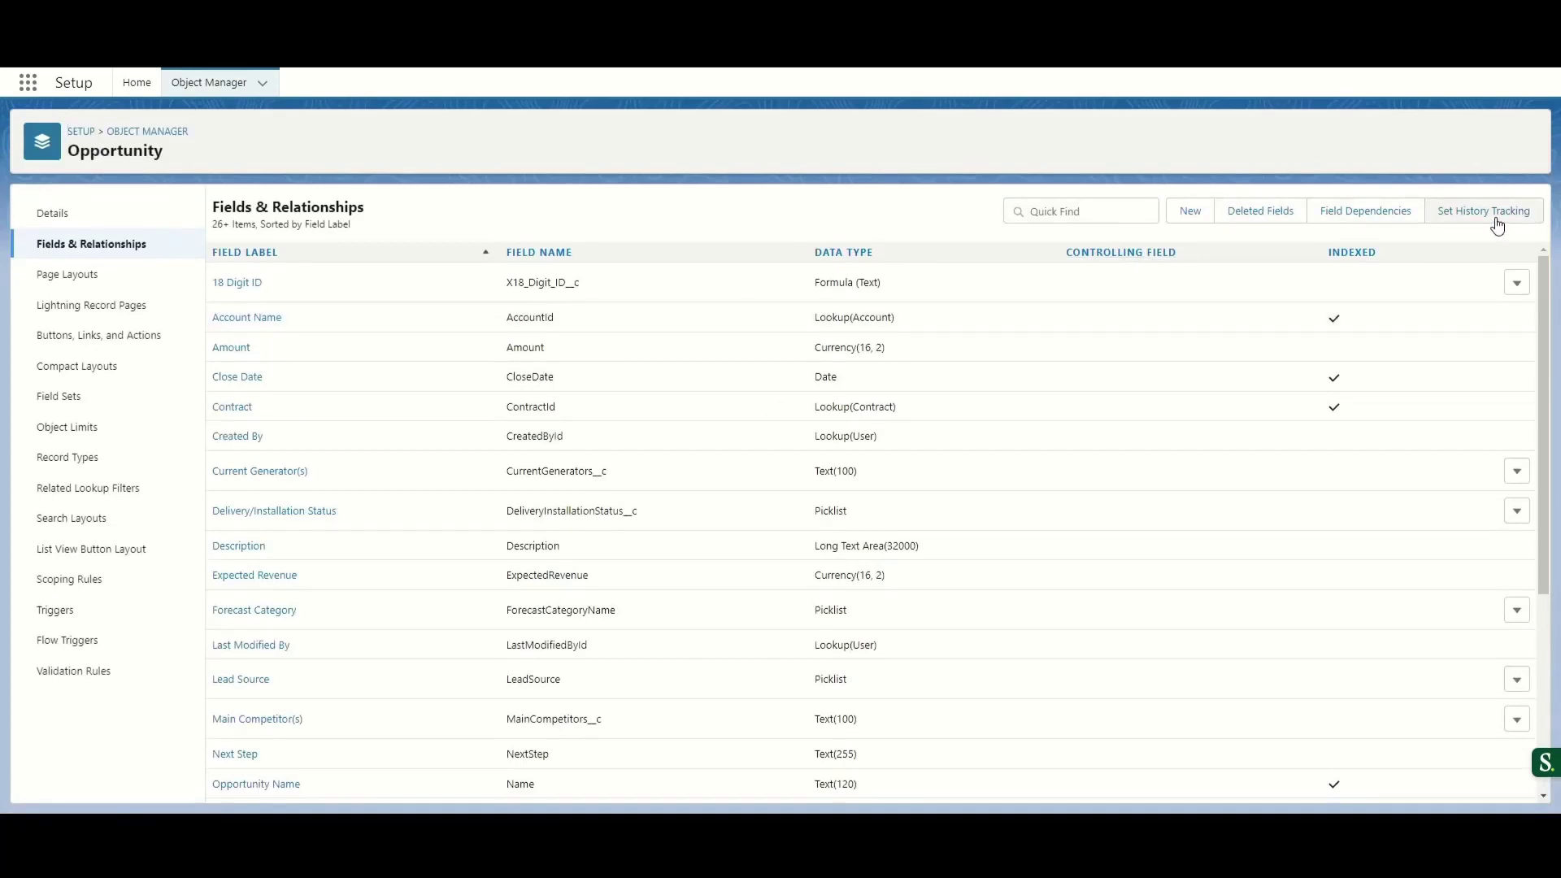
pyautogui.click(1498, 225)
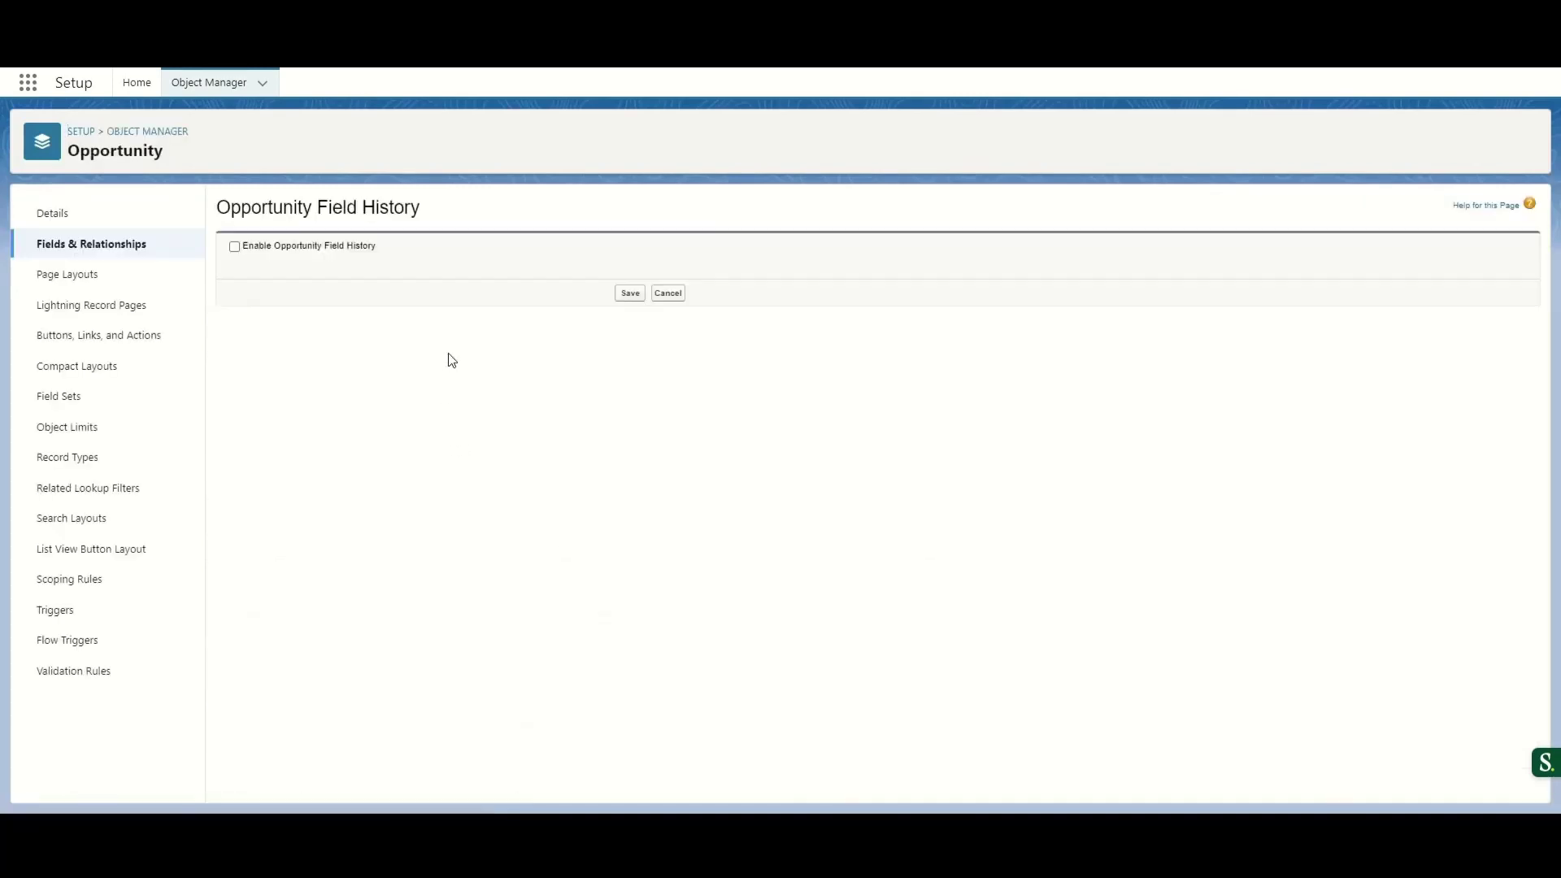
pyautogui.click(234, 247)
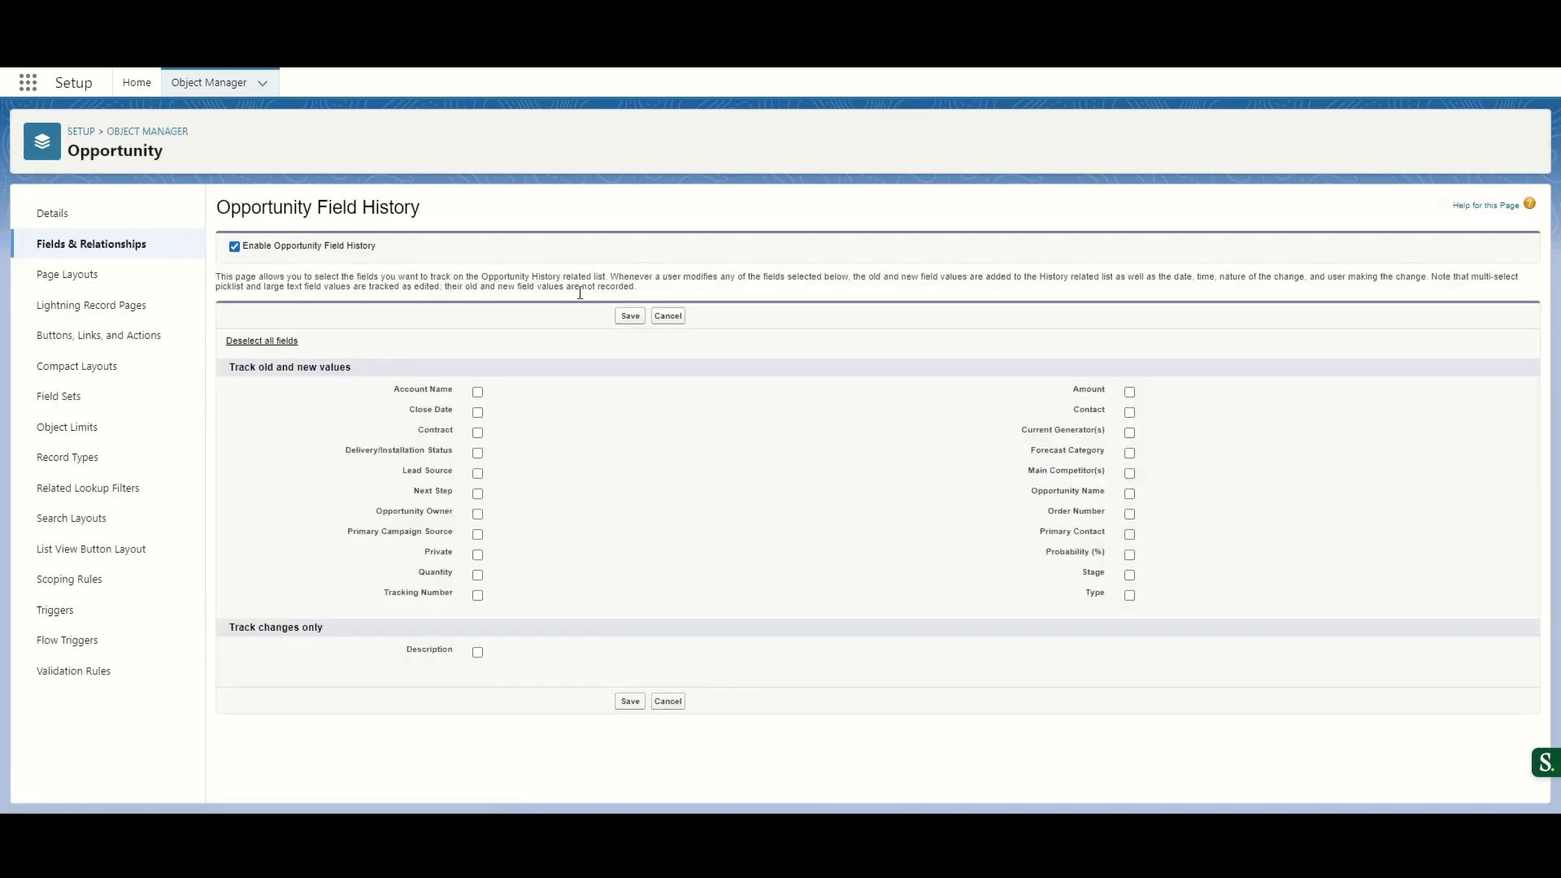
pyautogui.click(1130, 576)
pyautogui.click(1132, 392)
pyautogui.click(478, 494)
pyautogui.click(478, 413)
pyautogui.click(630, 316)
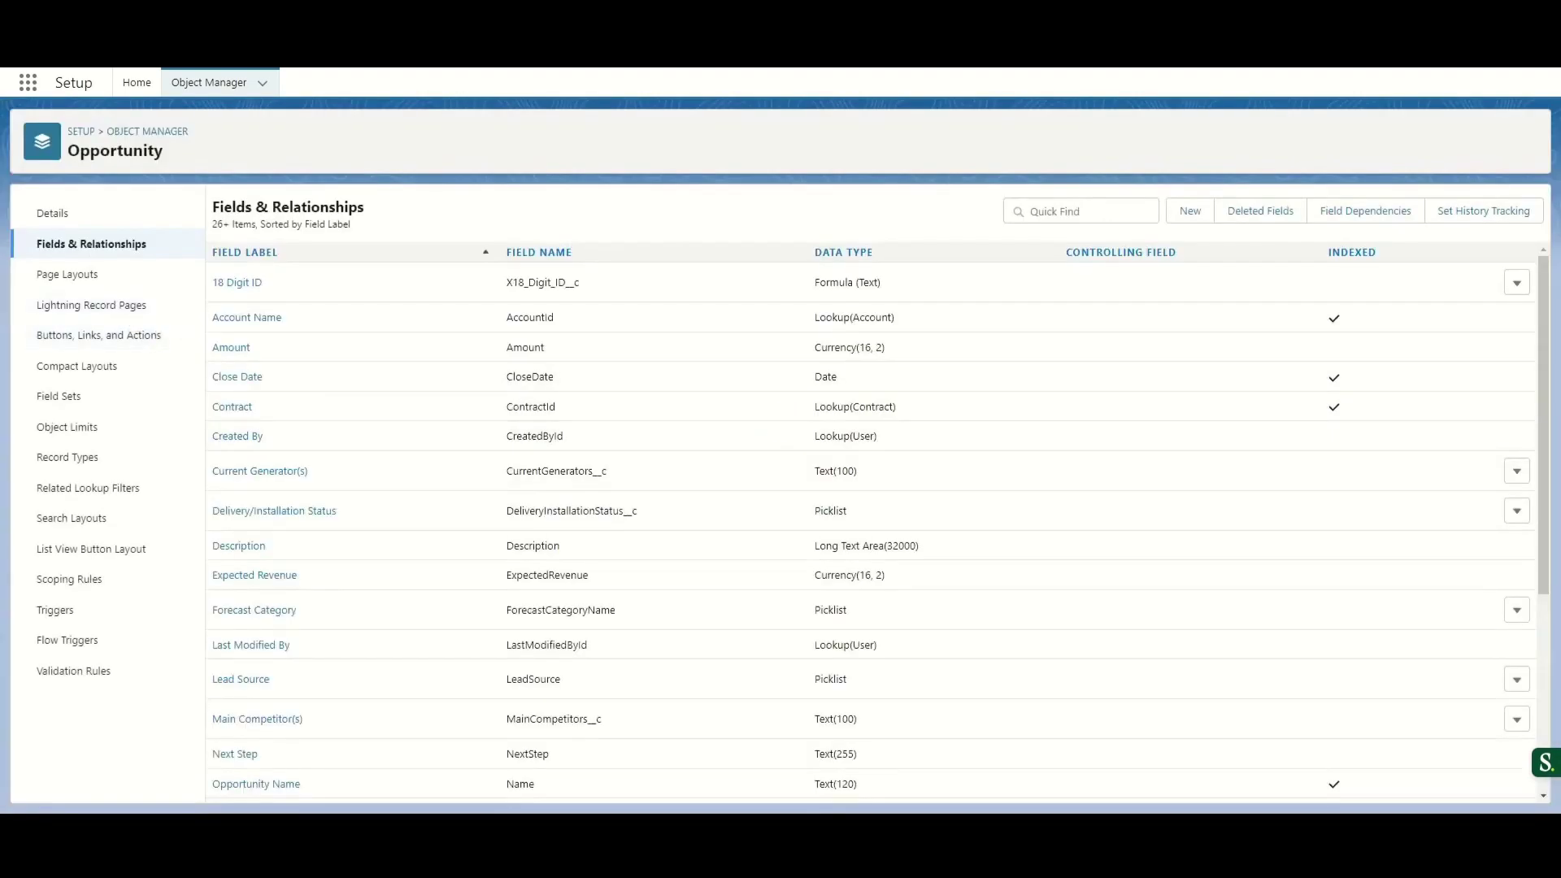
# Drag the Opportunity Field History related list into the Opportunity Layout and save for all users
pyautogui.click(86, 277)
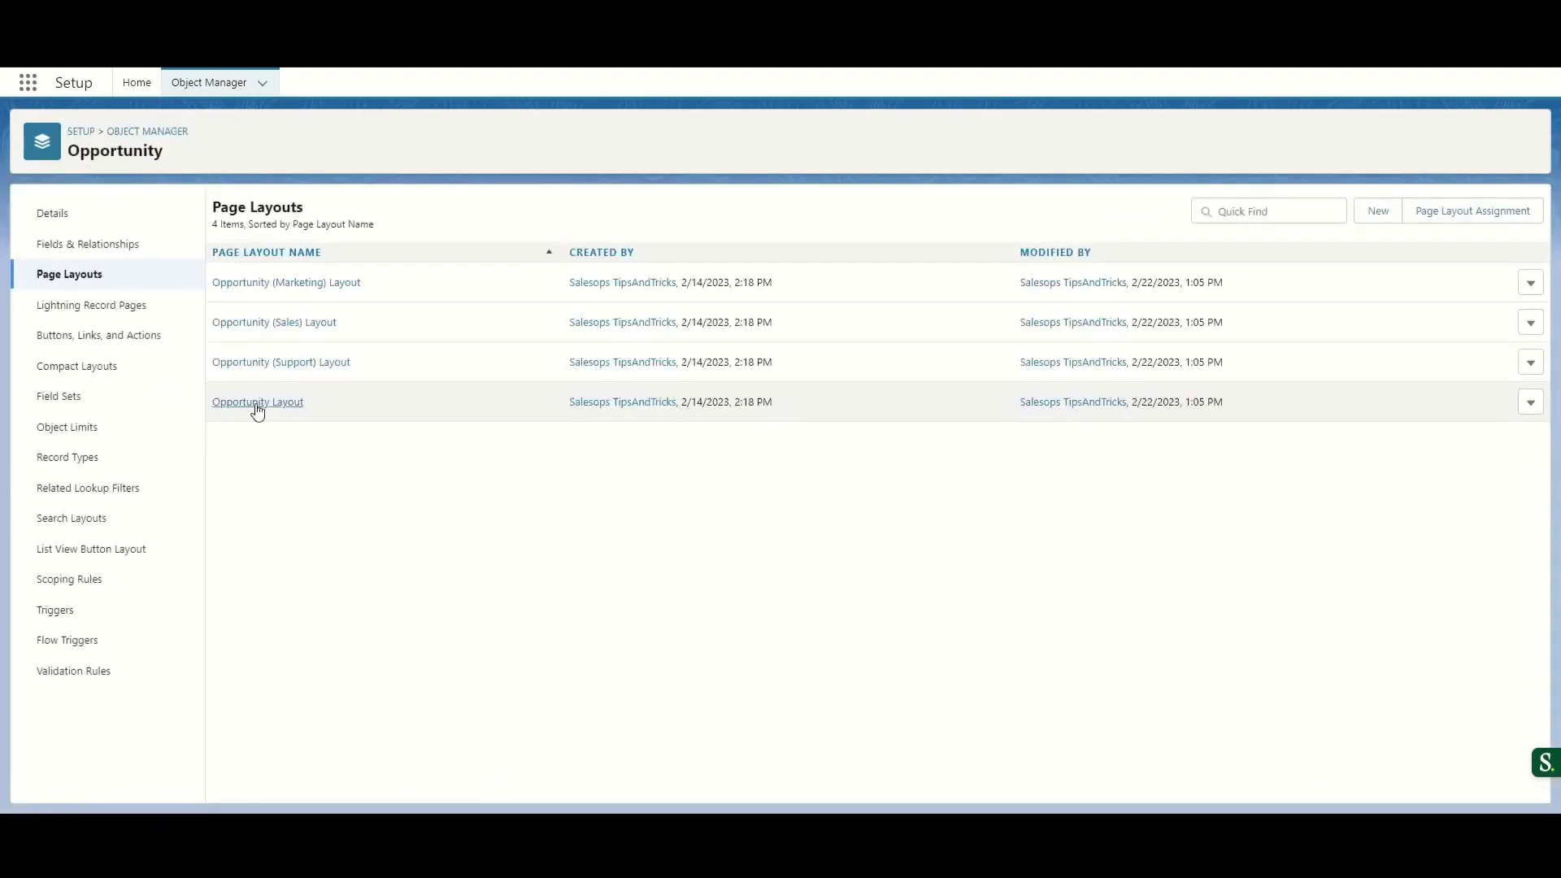
pyautogui.click(257, 403)
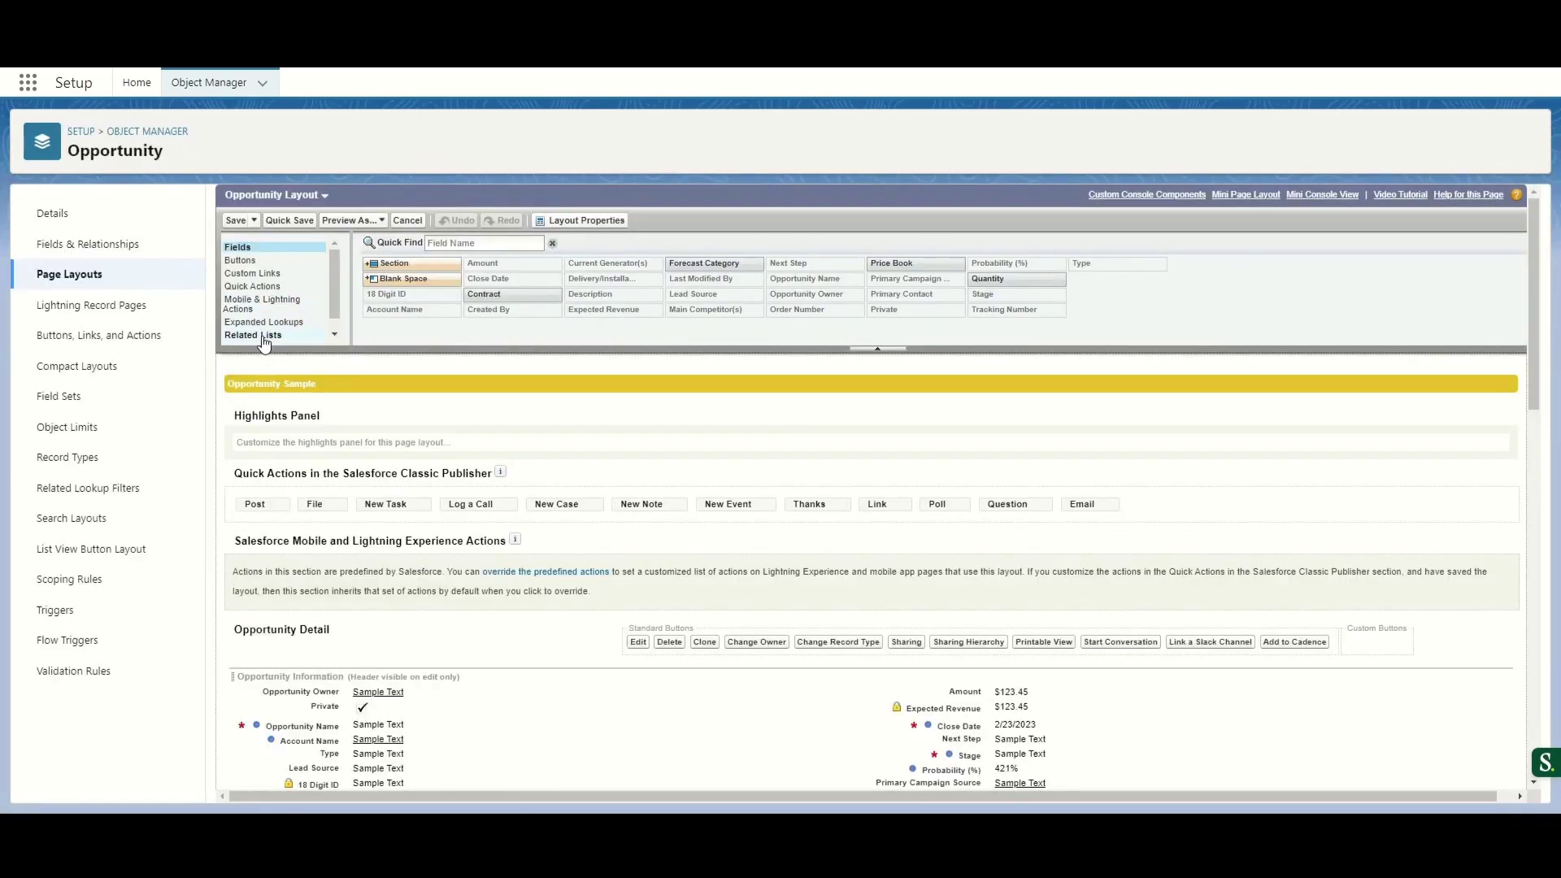
pyautogui.click(263, 337)
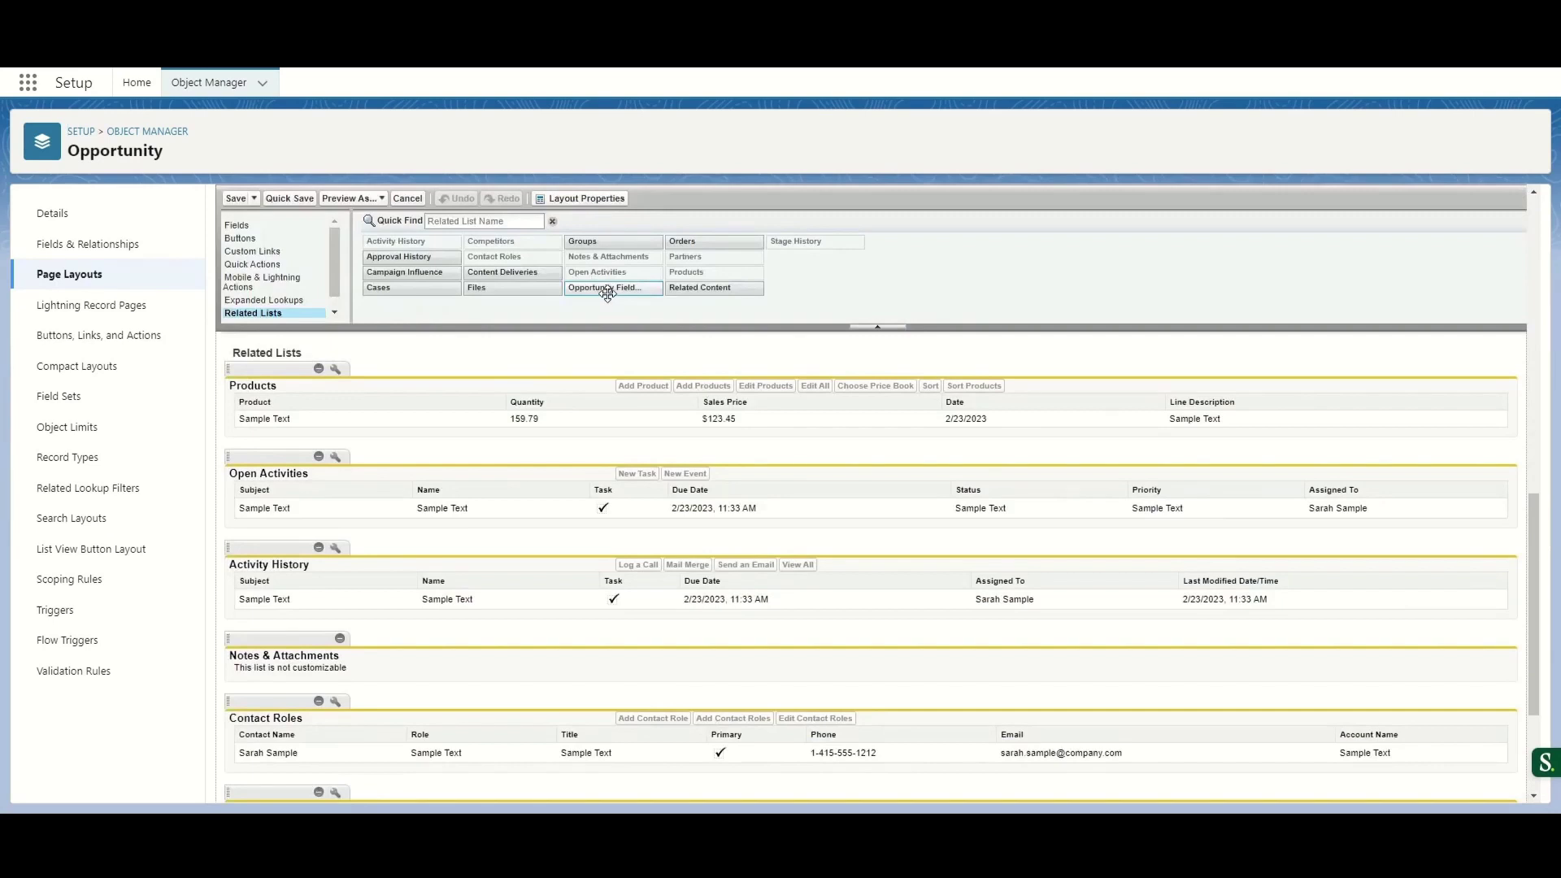
pyautogui.moveTo(607, 293); pyautogui.dragTo(527, 774)
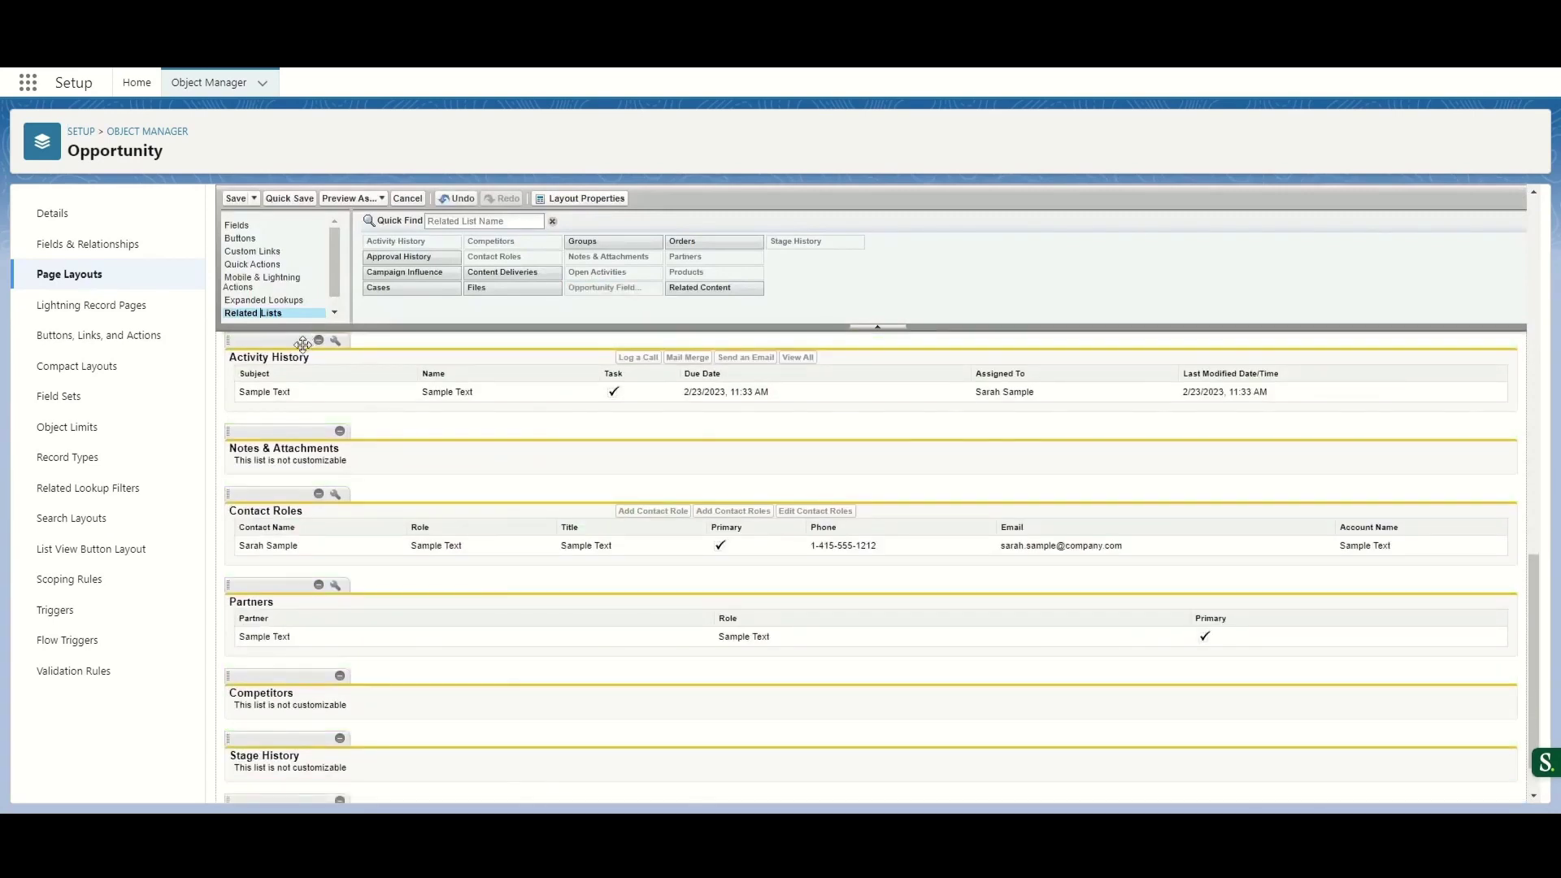
pyautogui.click(235, 199)
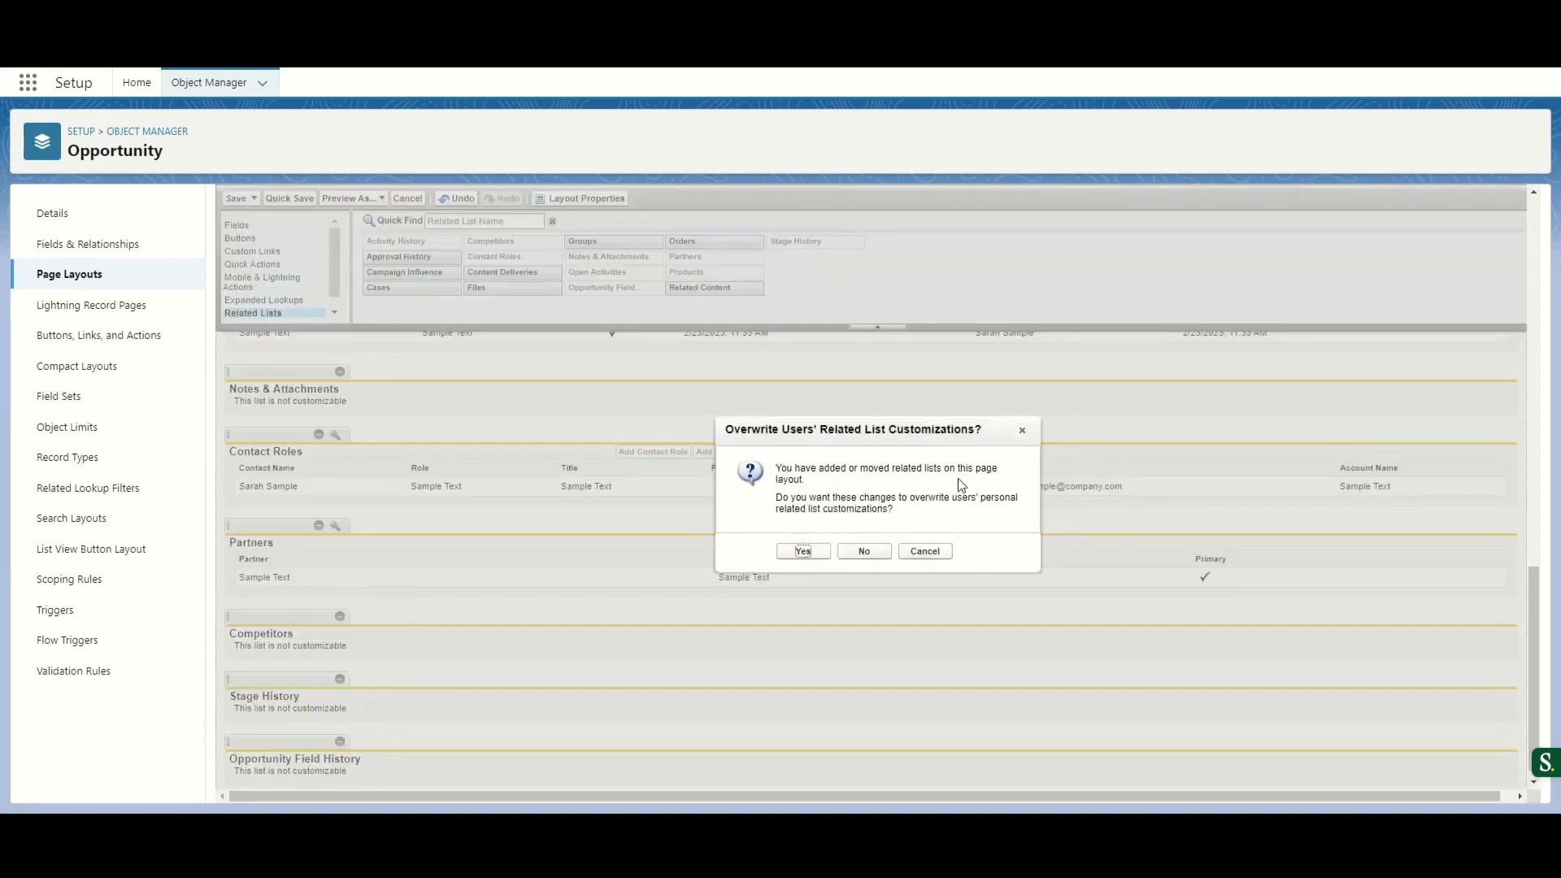
pyautogui.click(803, 552)
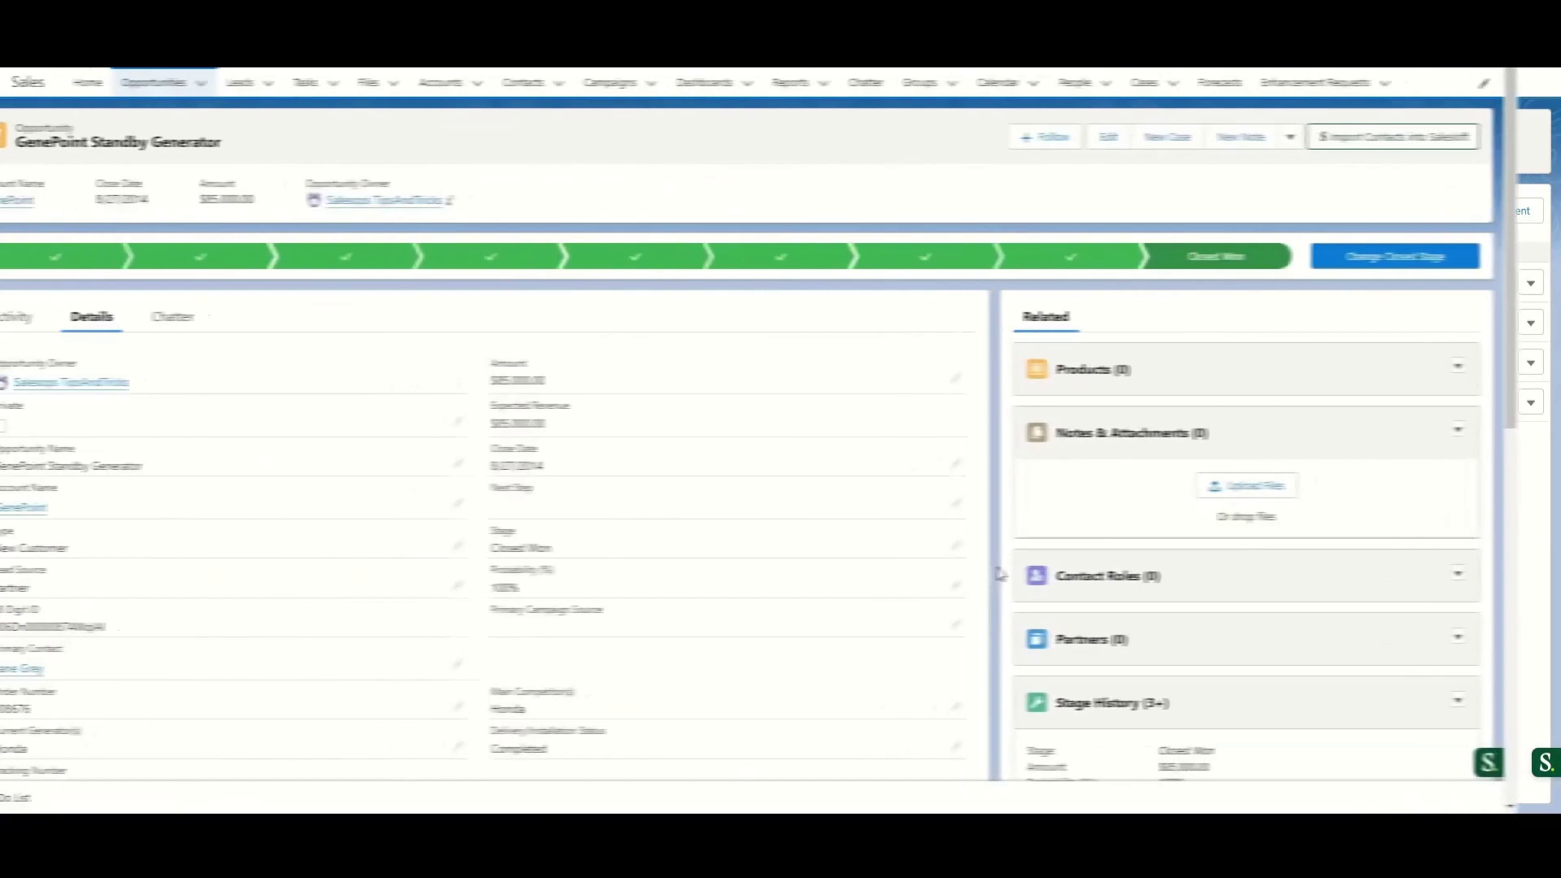
# Scroll the GenePoint Standby Generator record to Opportunity Field History and view all its entries
pyautogui.scroll(-5, 1023, 583)
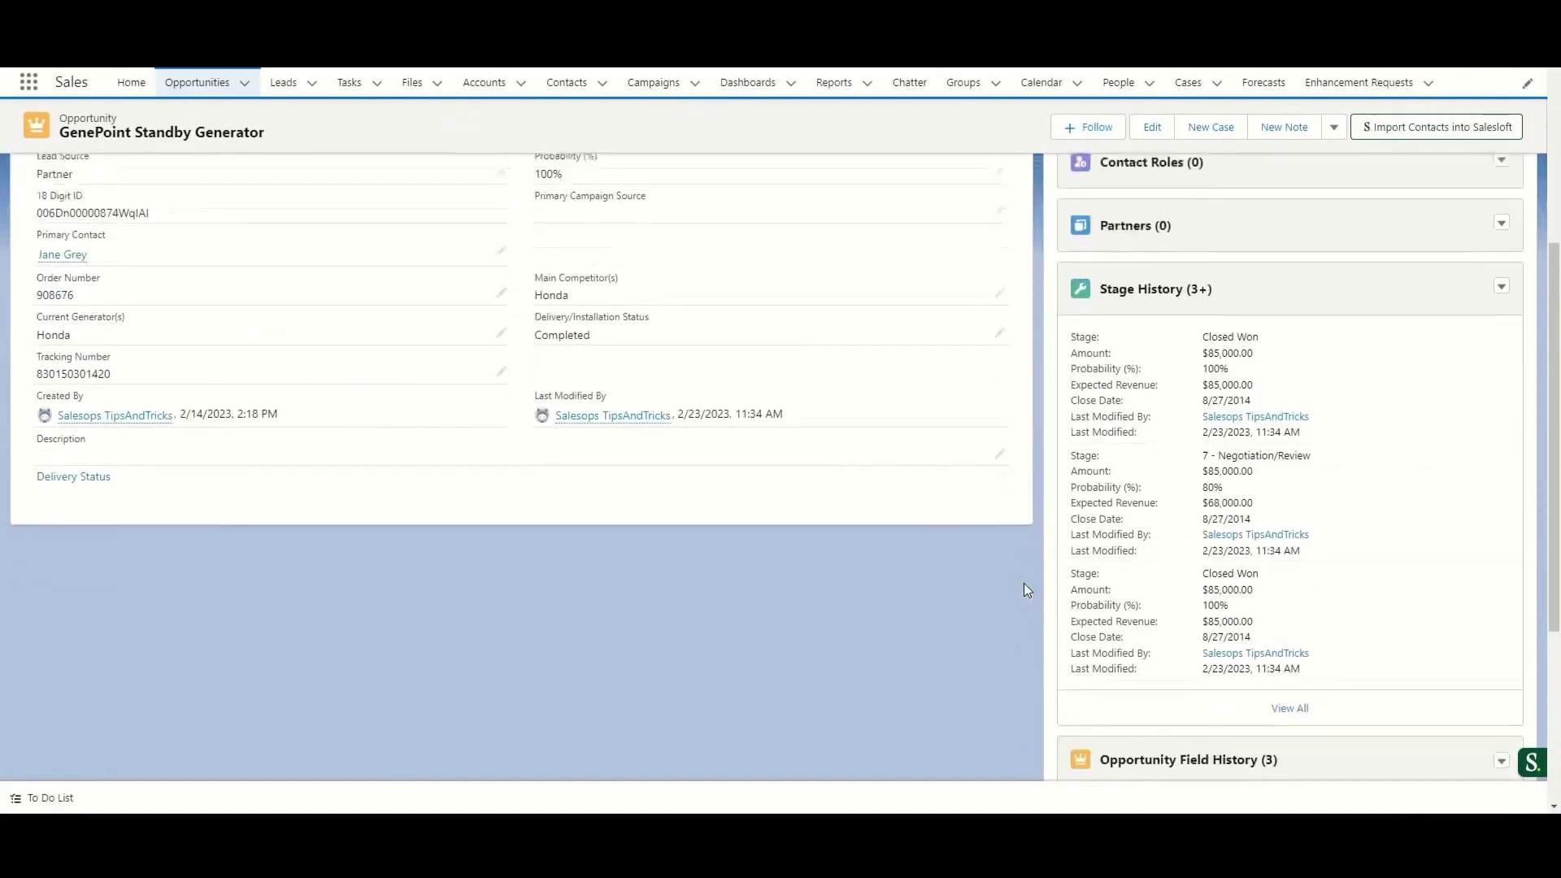
pyautogui.scroll(-3, 1025, 589)
pyautogui.scroll(-1, 1244, 488)
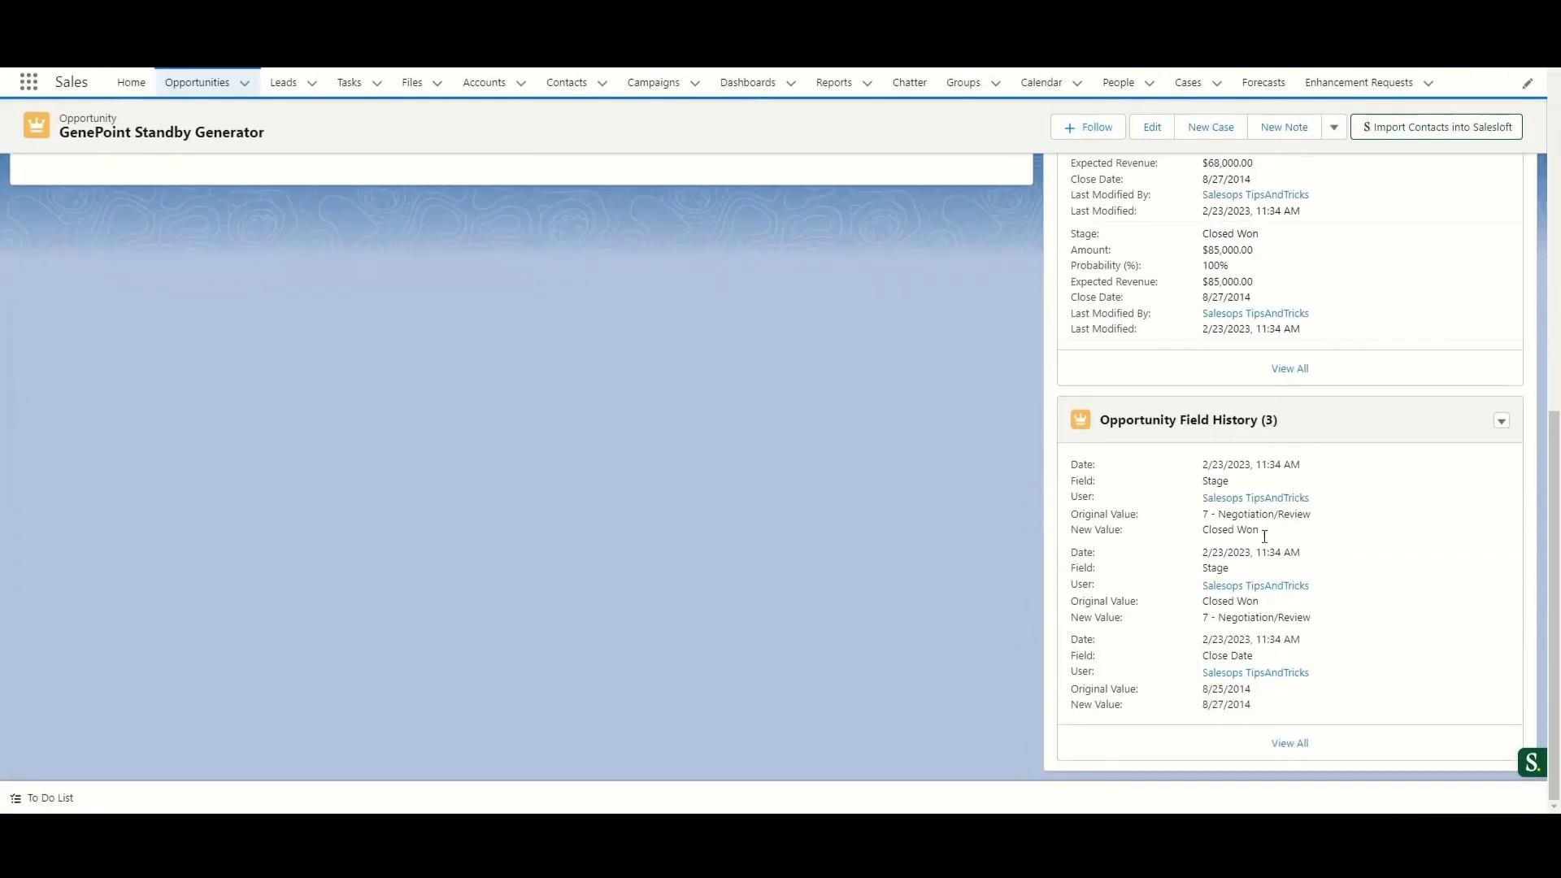
pyautogui.click(1279, 749)
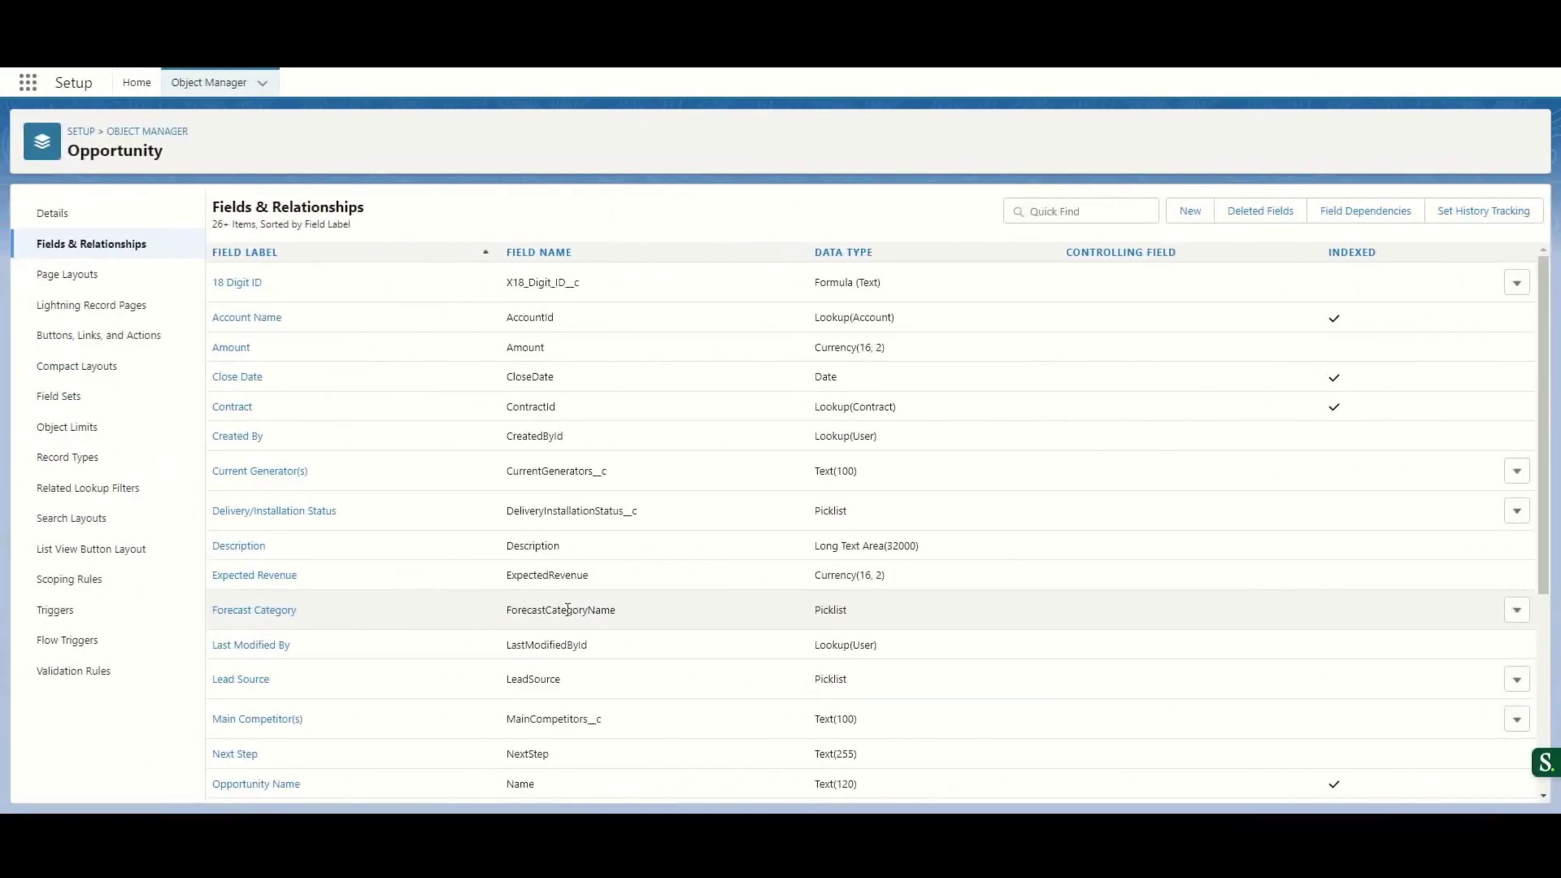
# Create the Date field 'S0 Date' with default security, placed on all four page layouts
pyautogui.click(1188, 216)
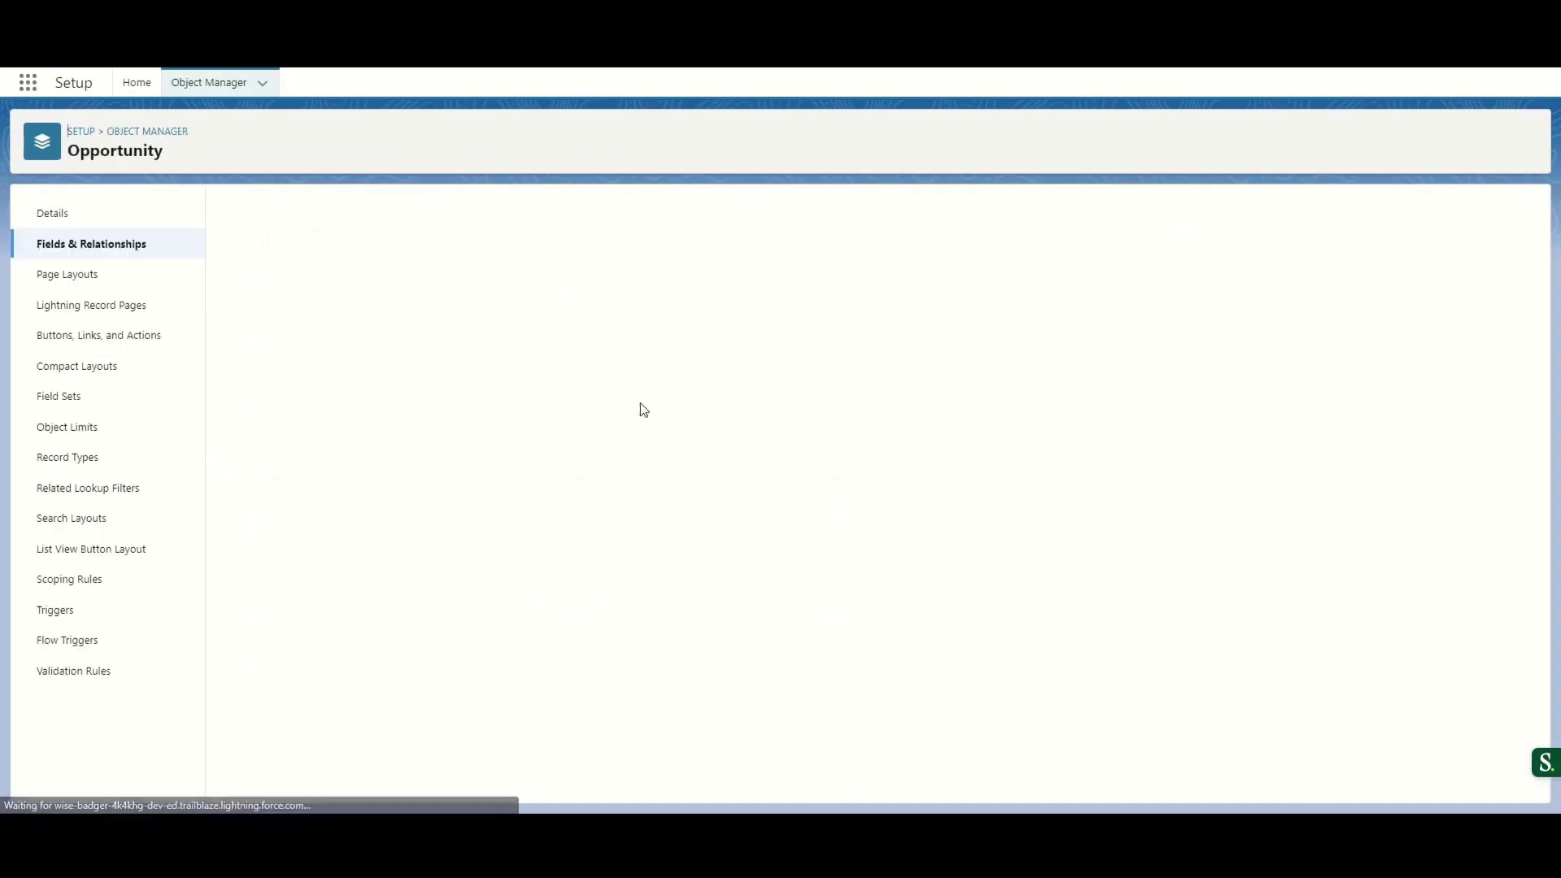
pyautogui.click(237, 607)
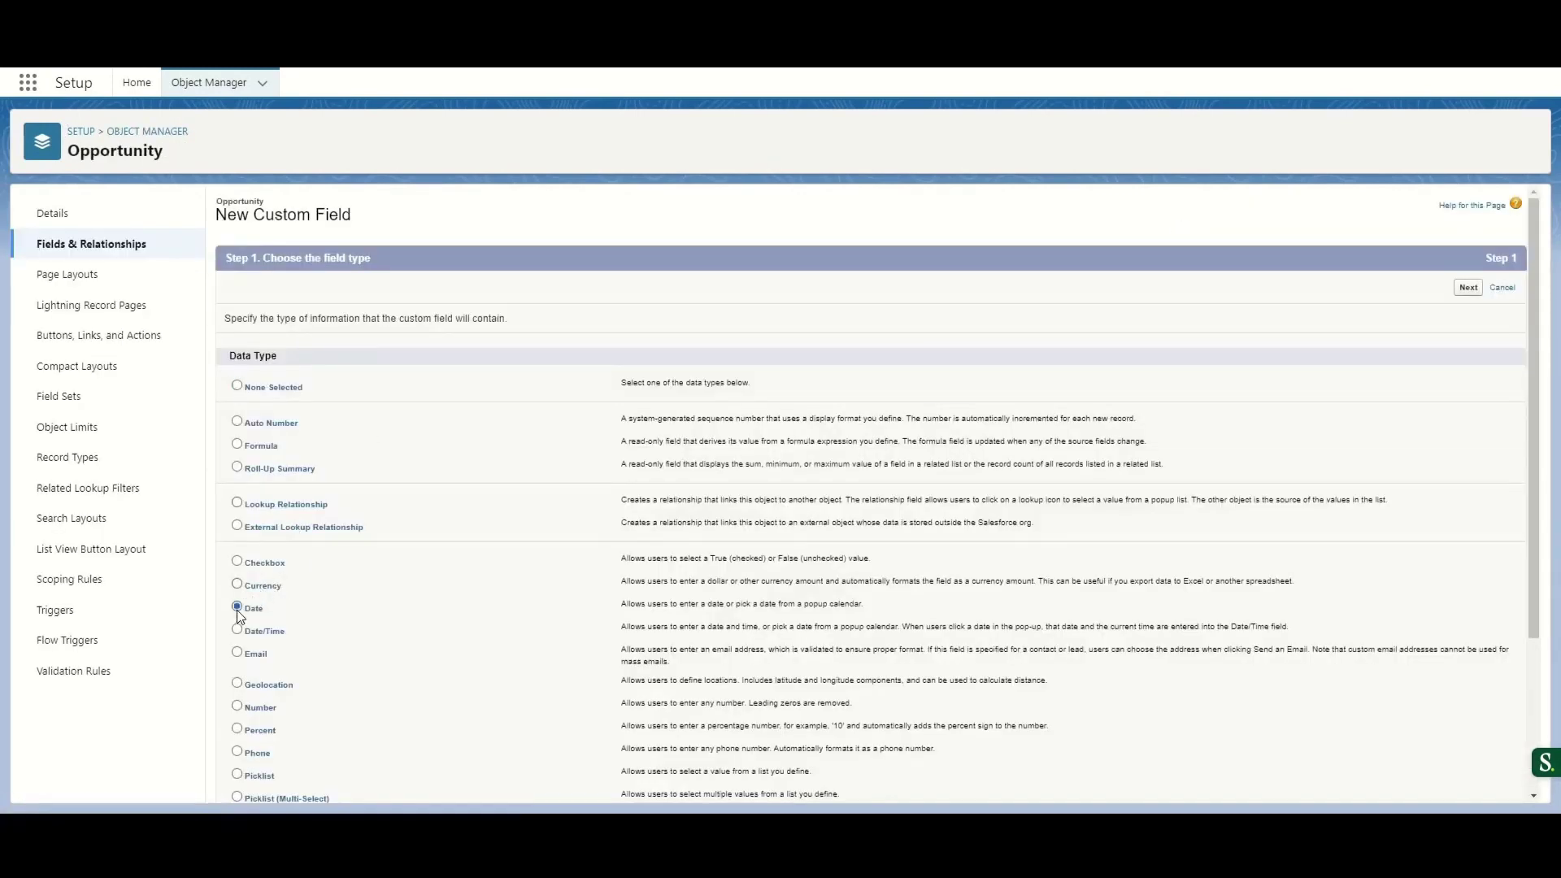
pyautogui.click(1473, 288)
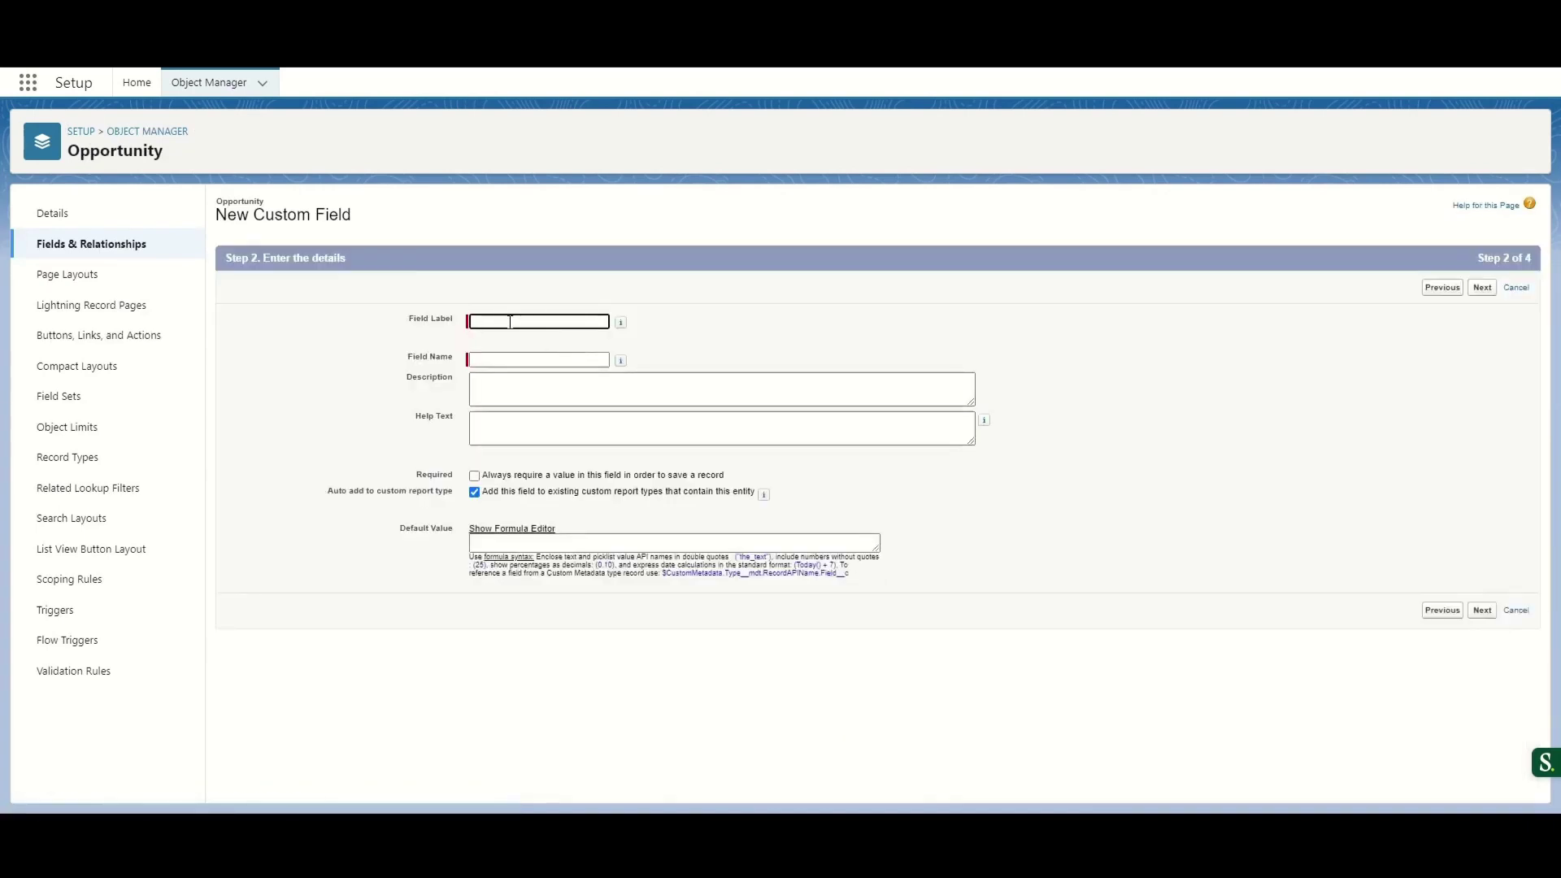
pyautogui.write('S0 Date')
pyautogui.click(519, 360)
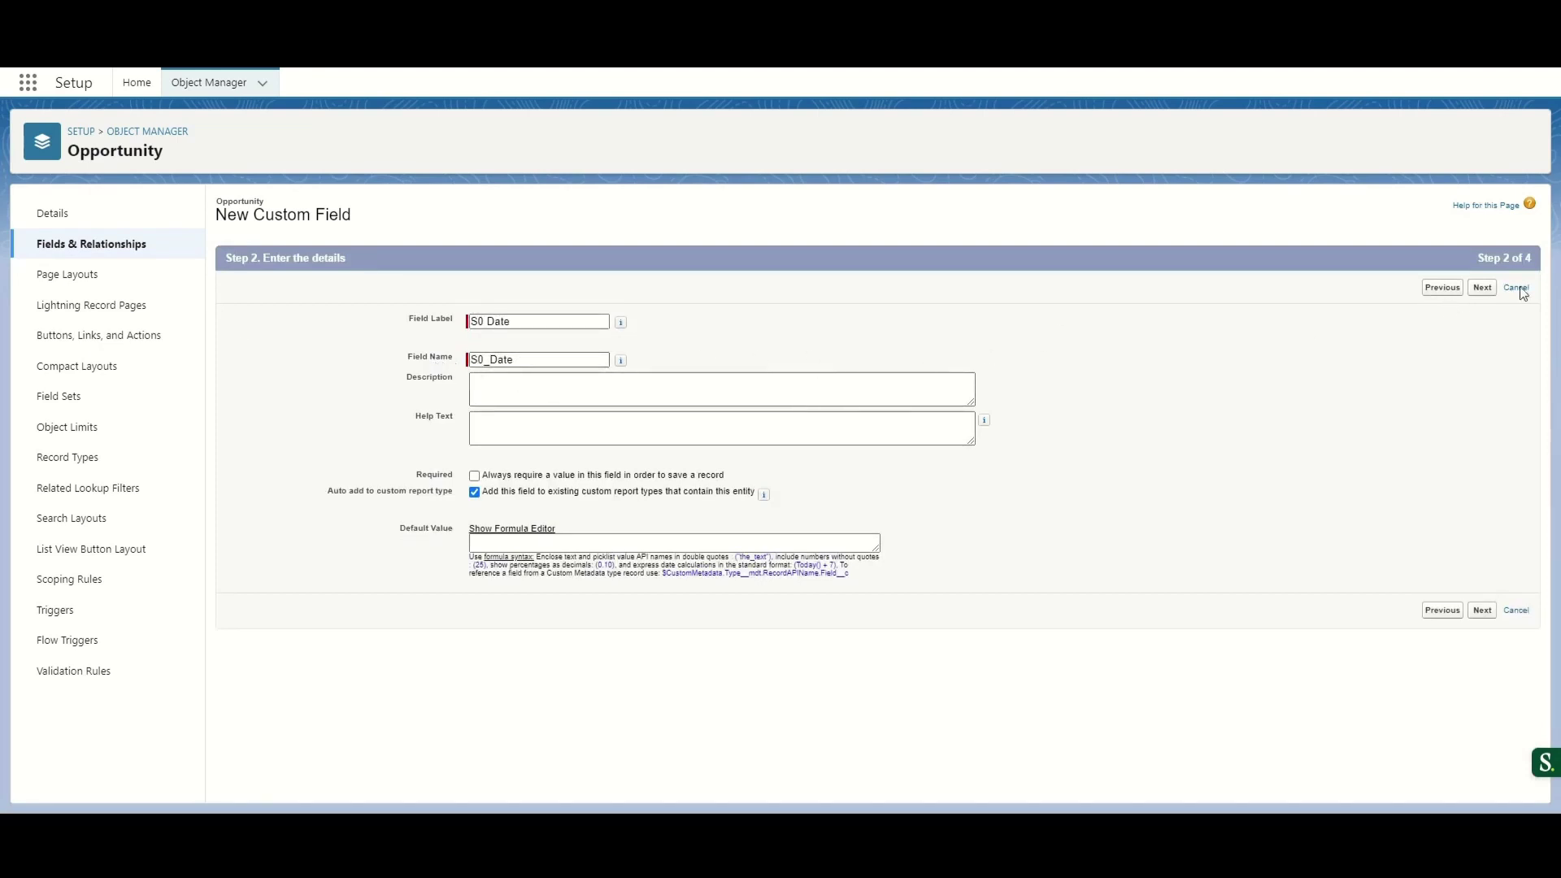
pyautogui.click(1481, 289)
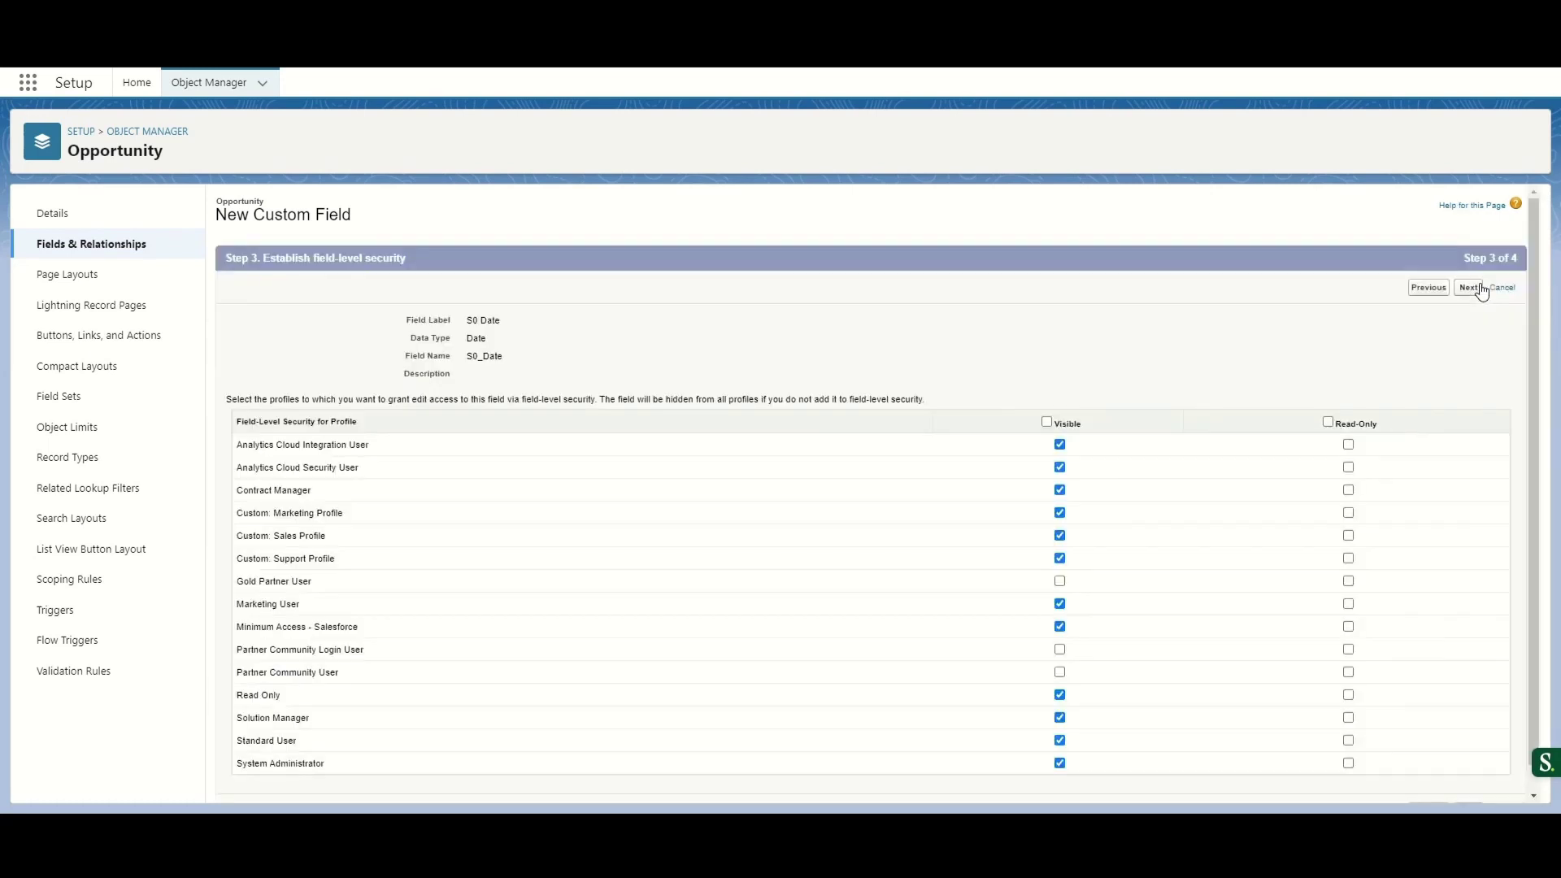
pyautogui.scroll(-1, 1177, 439)
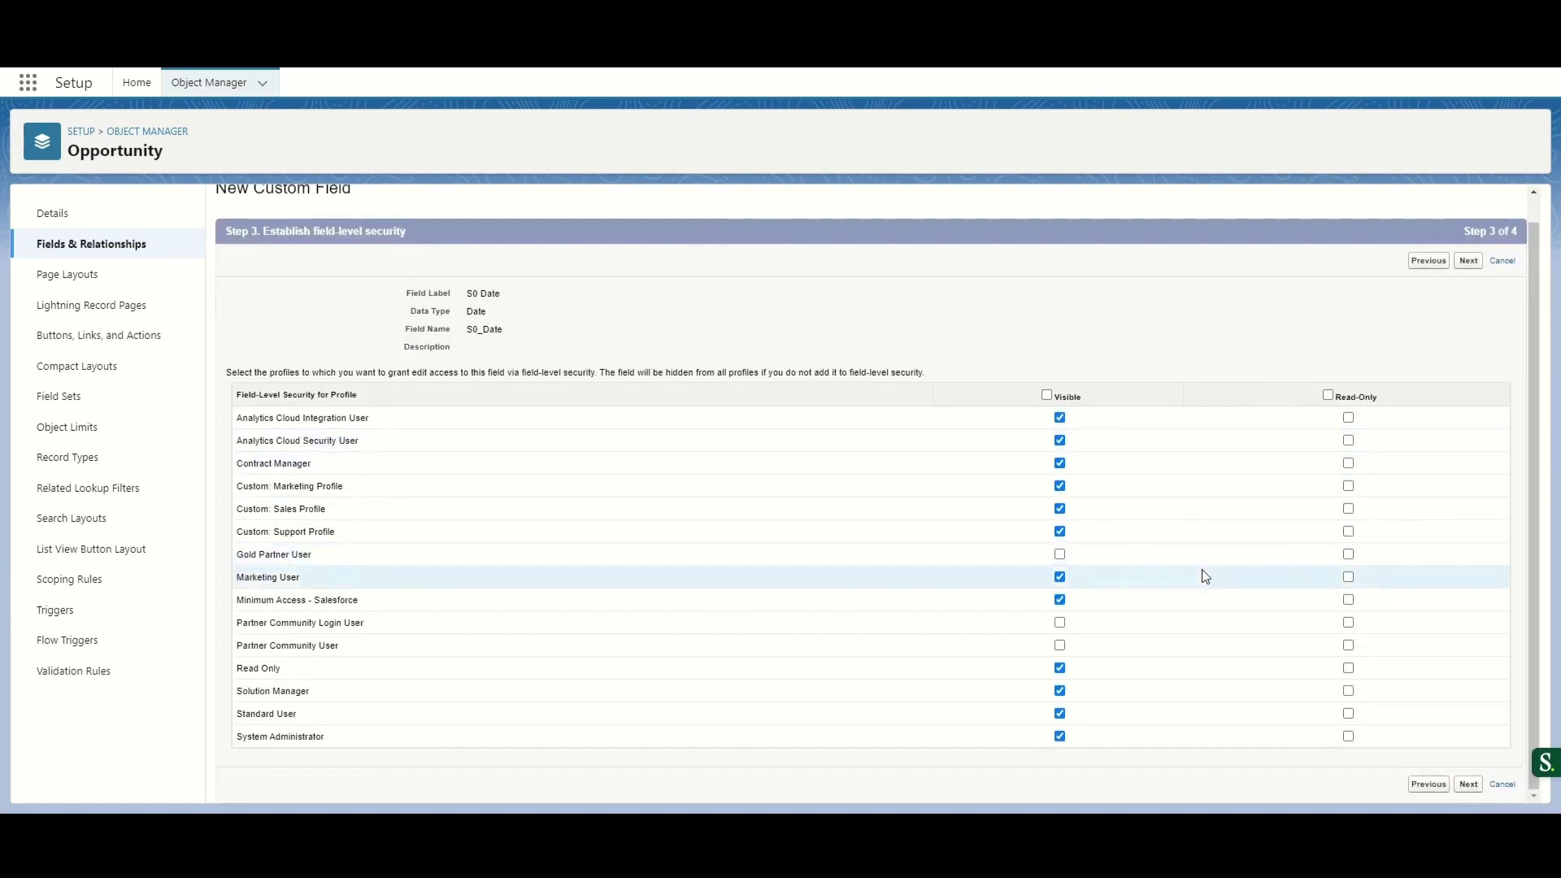
pyautogui.scroll(1, 1276, 582)
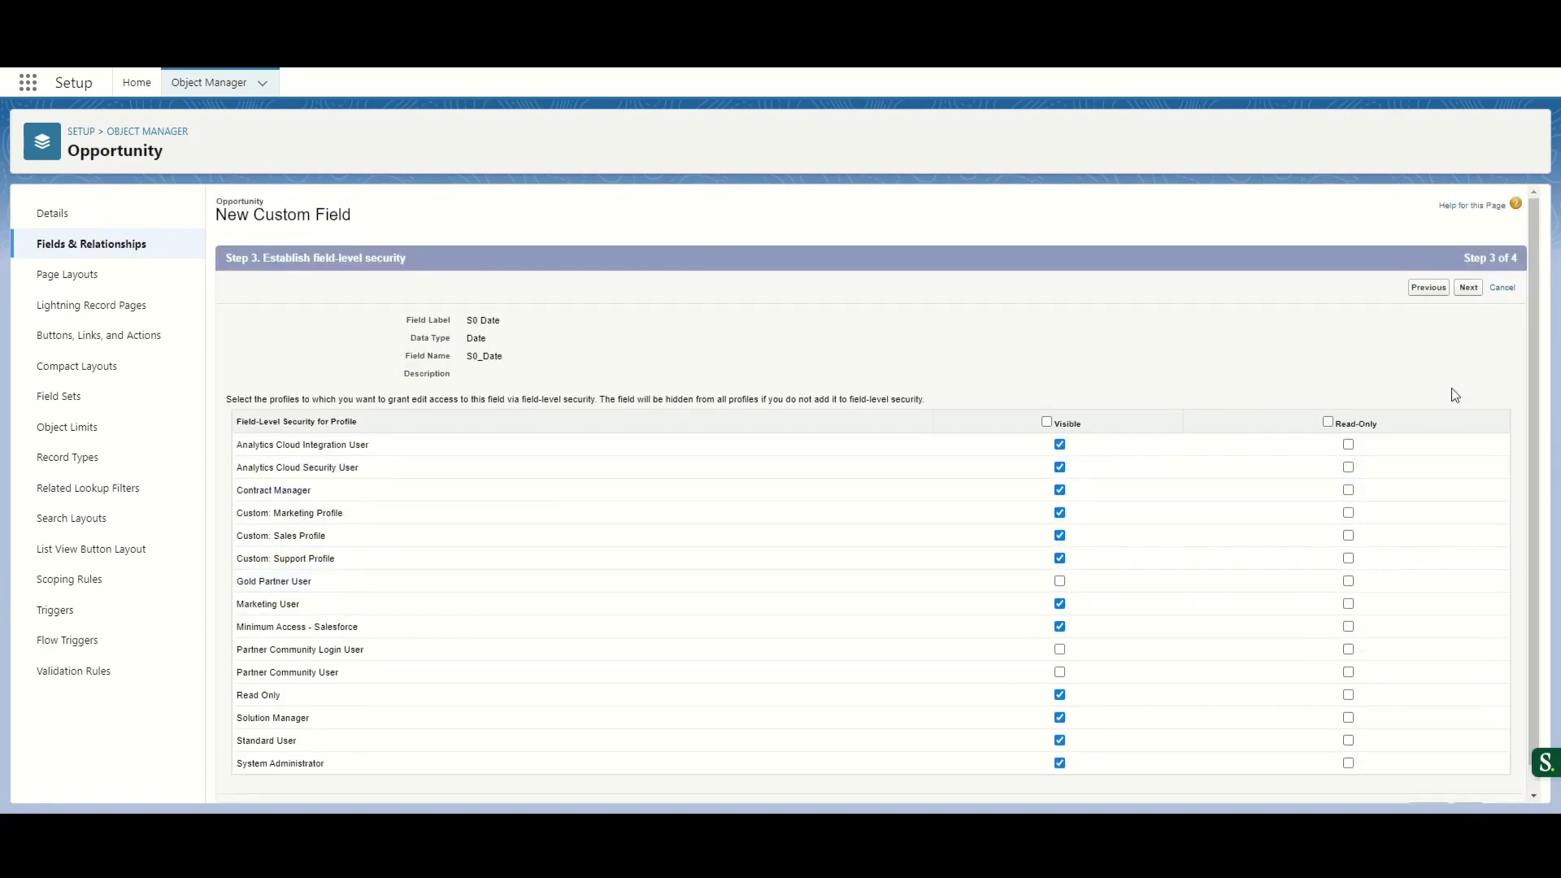
pyautogui.click(1467, 289)
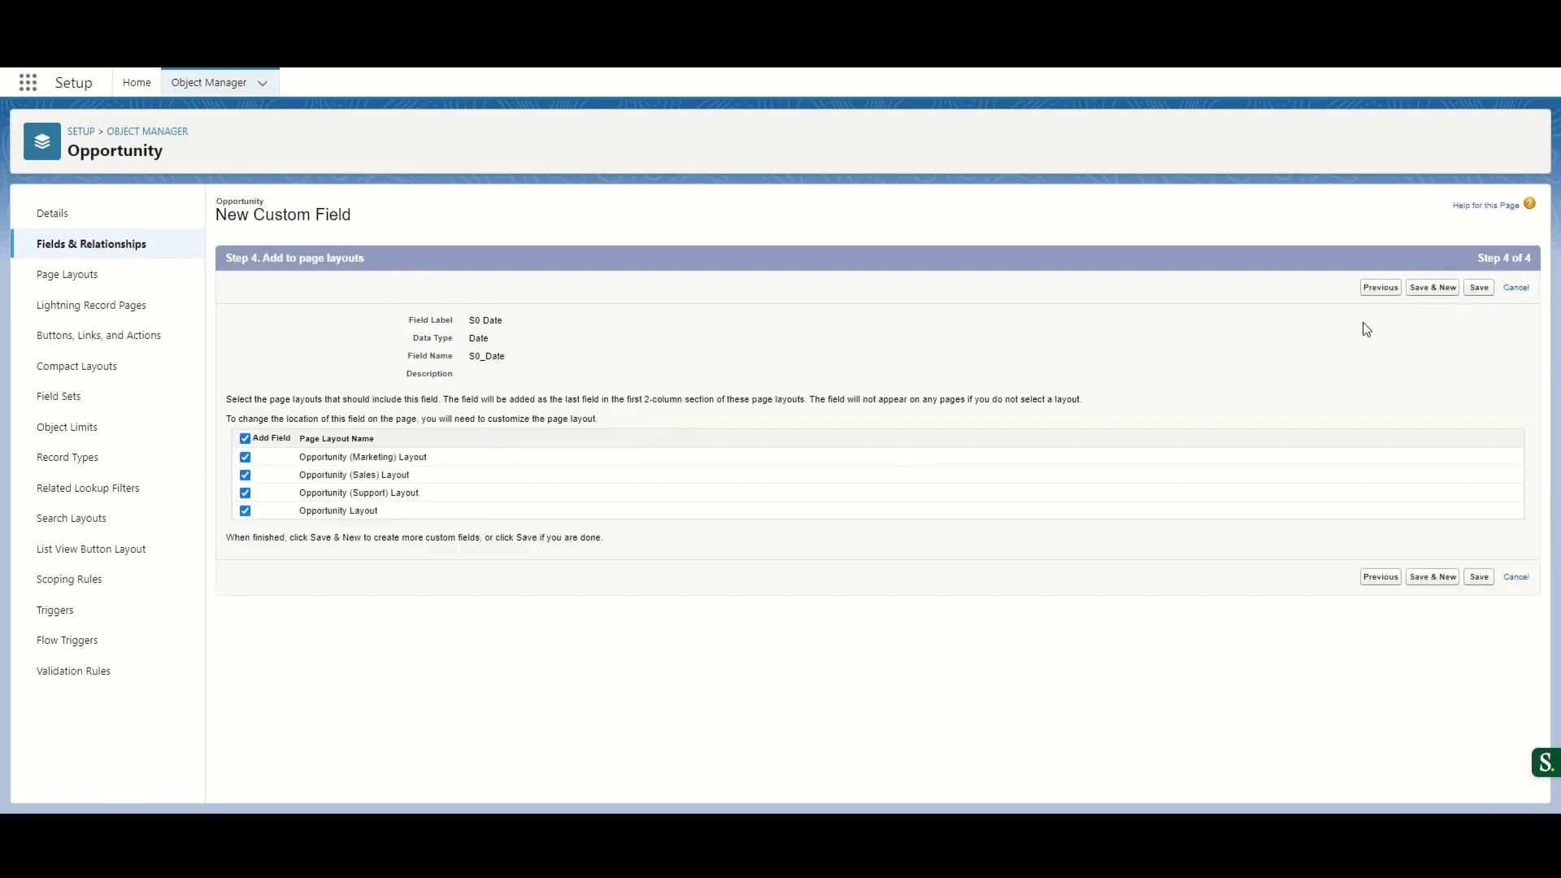
pyautogui.click(1479, 289)
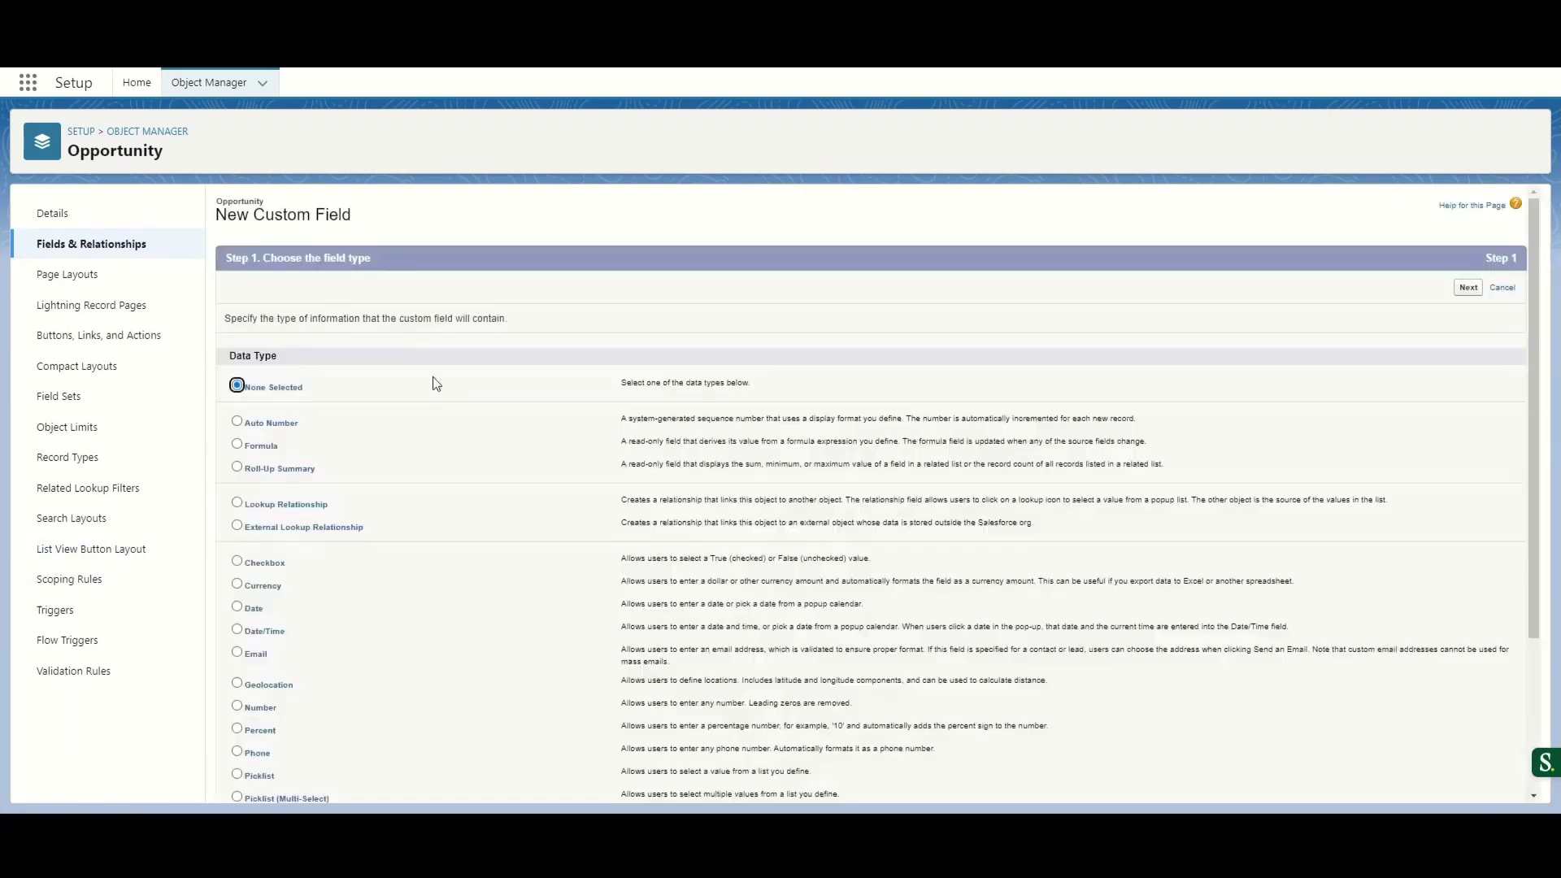
# Create the Date field 'S5 Date' with Save & New
pyautogui.click(237, 606)
pyautogui.click(1468, 286)
pyautogui.write('S5 Date')
pyautogui.press('Tab')
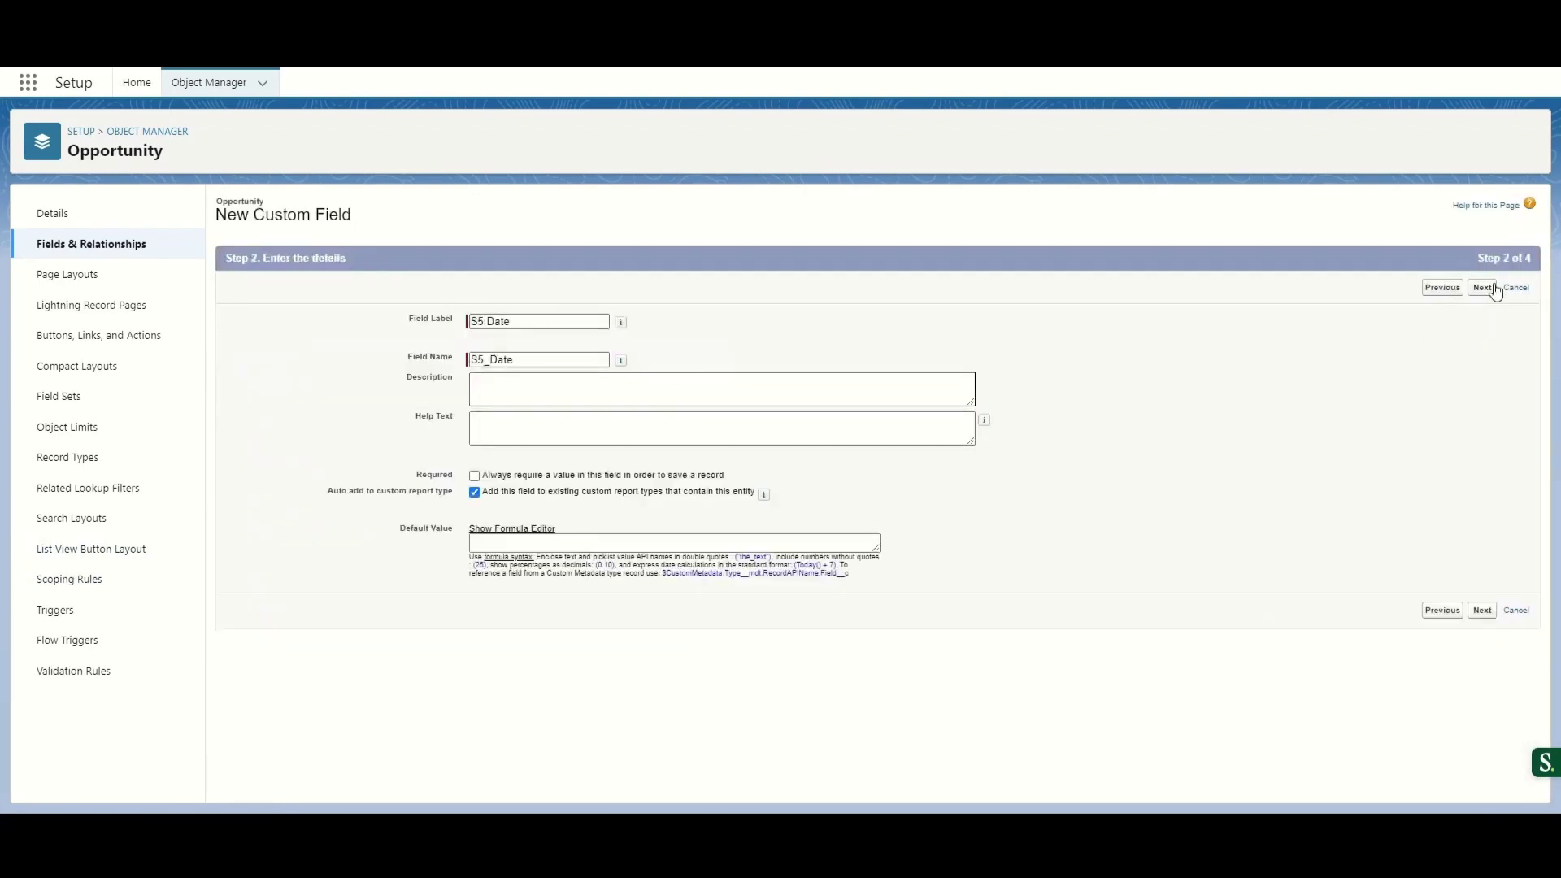
pyautogui.click(1480, 287)
pyautogui.click(1442, 287)
# Create the Date field 'S6 Date' with Save & New
pyautogui.click(236, 607)
pyautogui.click(1468, 286)
pyautogui.write('S6 Date')
pyautogui.press('Tab')
pyautogui.click(1479, 289)
pyautogui.click(1443, 287)
# Create the Date field 'S7 Date' and save it
pyautogui.click(236, 606)
pyautogui.click(1468, 287)
pyautogui.write('S7 D')
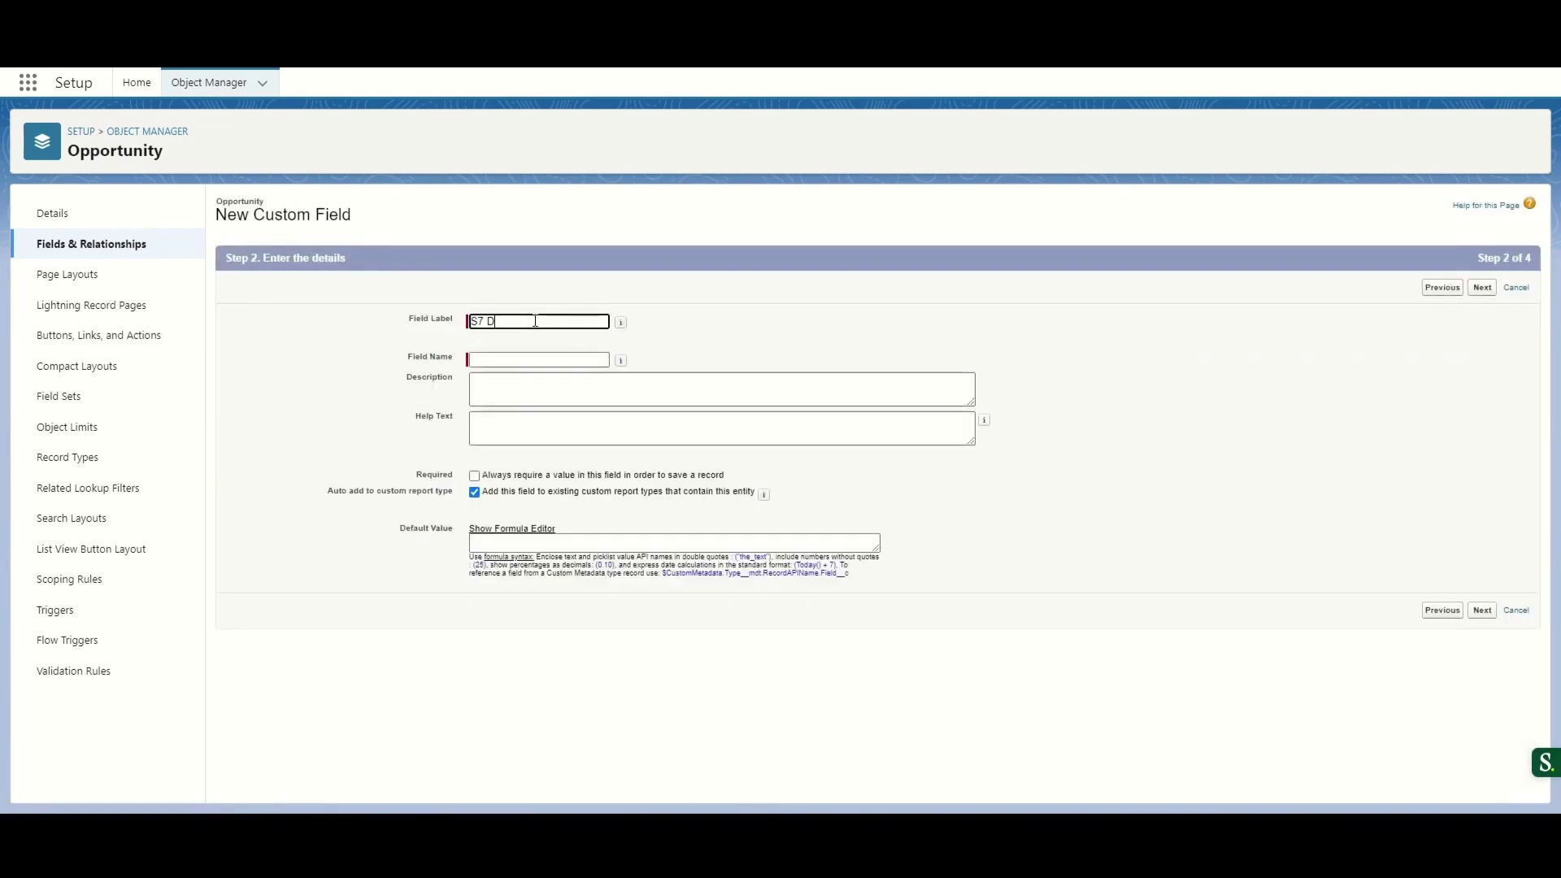
pyautogui.write('ate')
pyautogui.press('Tab')
pyautogui.click(1481, 287)
pyautogui.click(1477, 287)
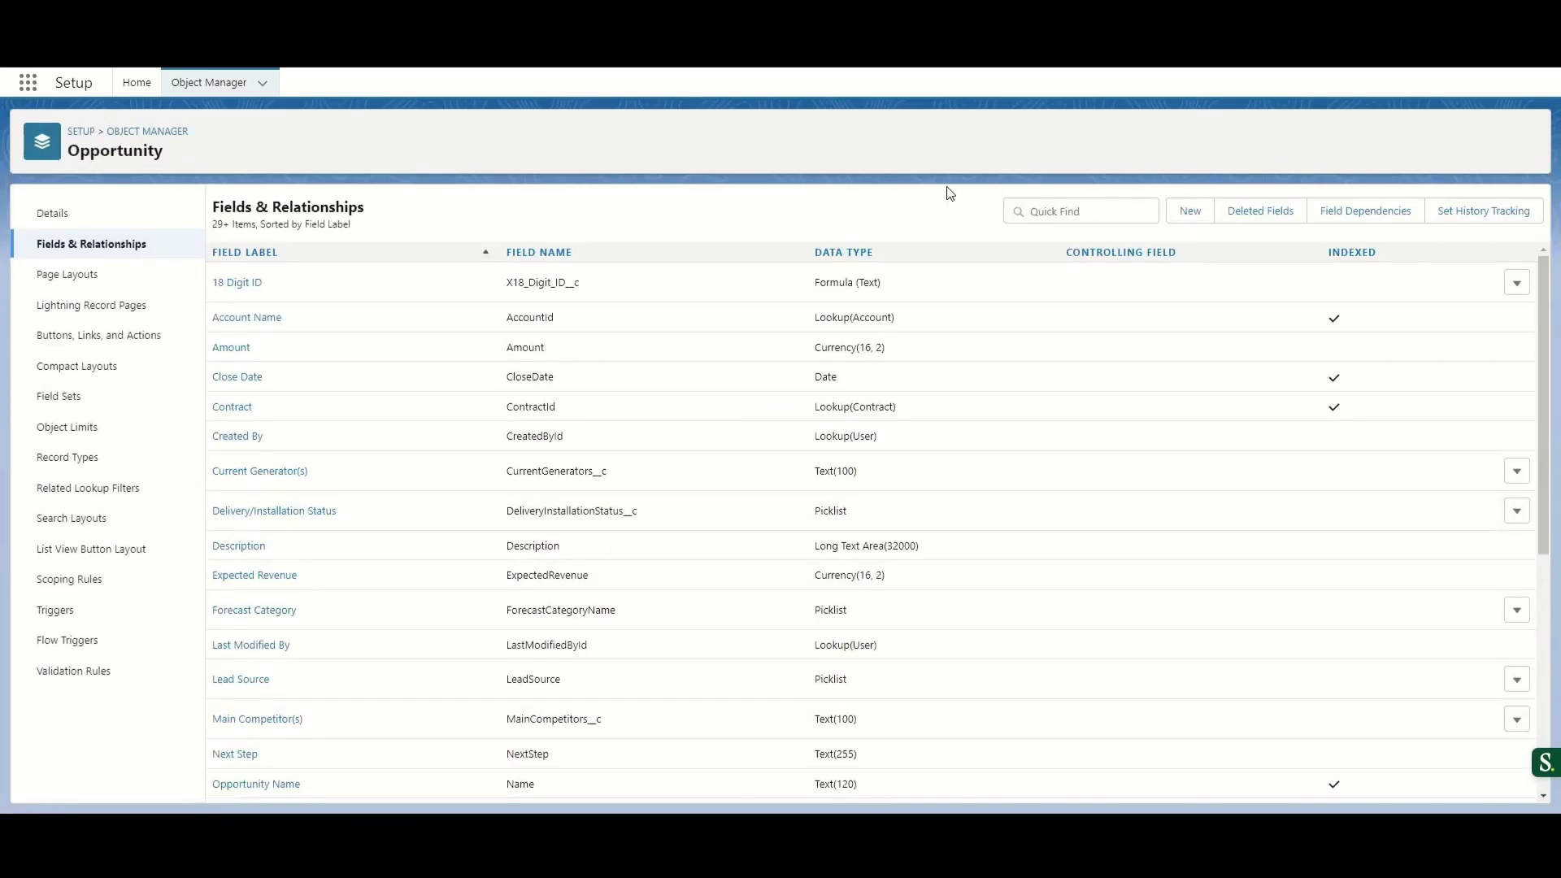
# Start a formula field labelled 'S0 Days in Stage' returning a Number with 0 decimal places
pyautogui.click(1188, 211)
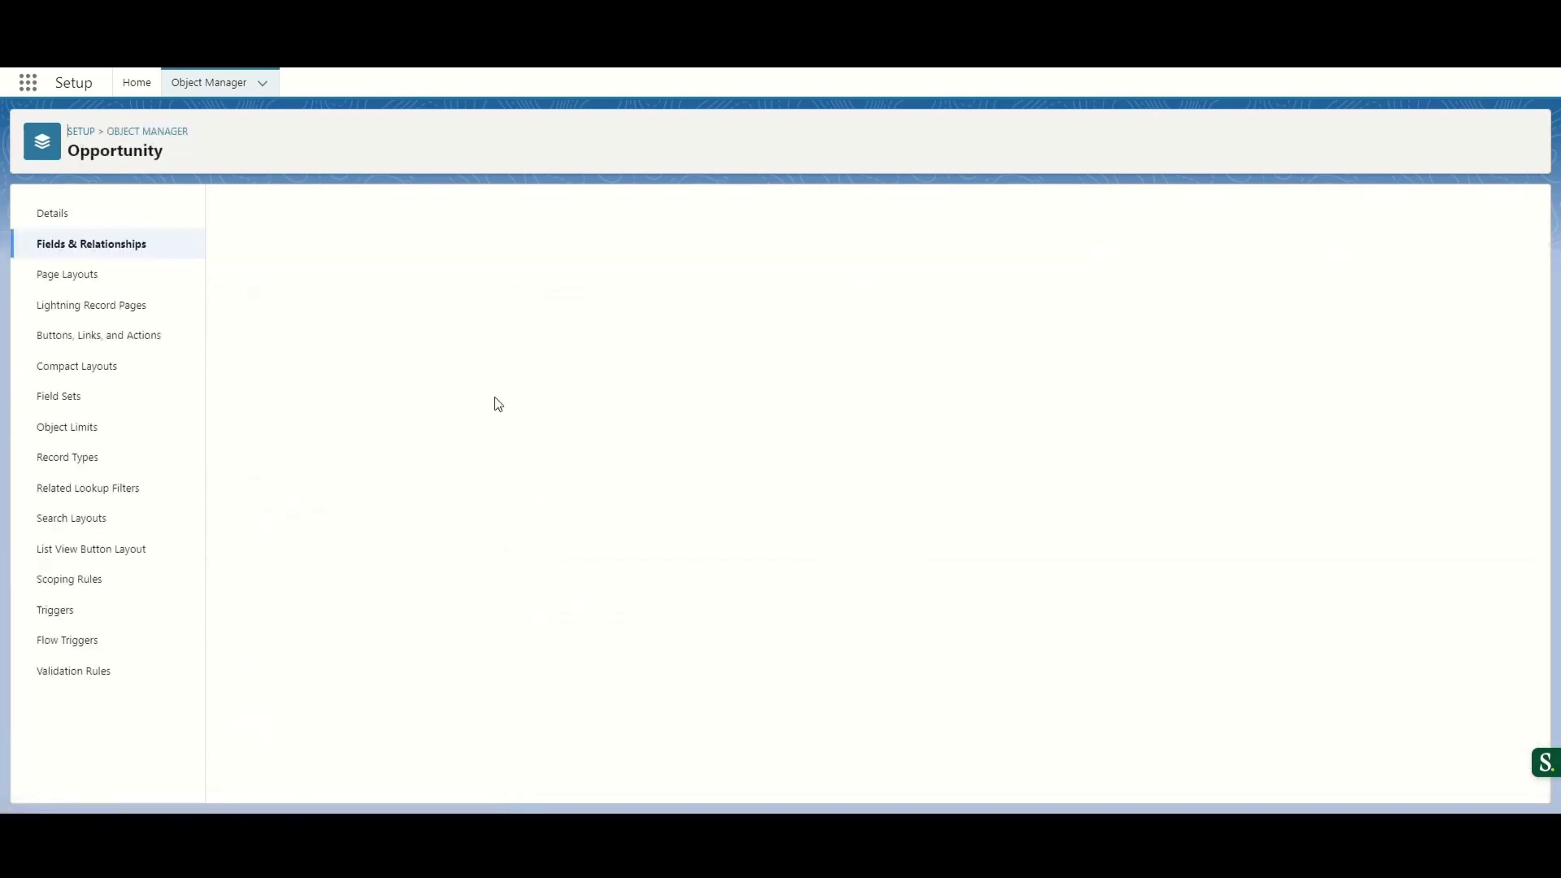
pyautogui.click(259, 447)
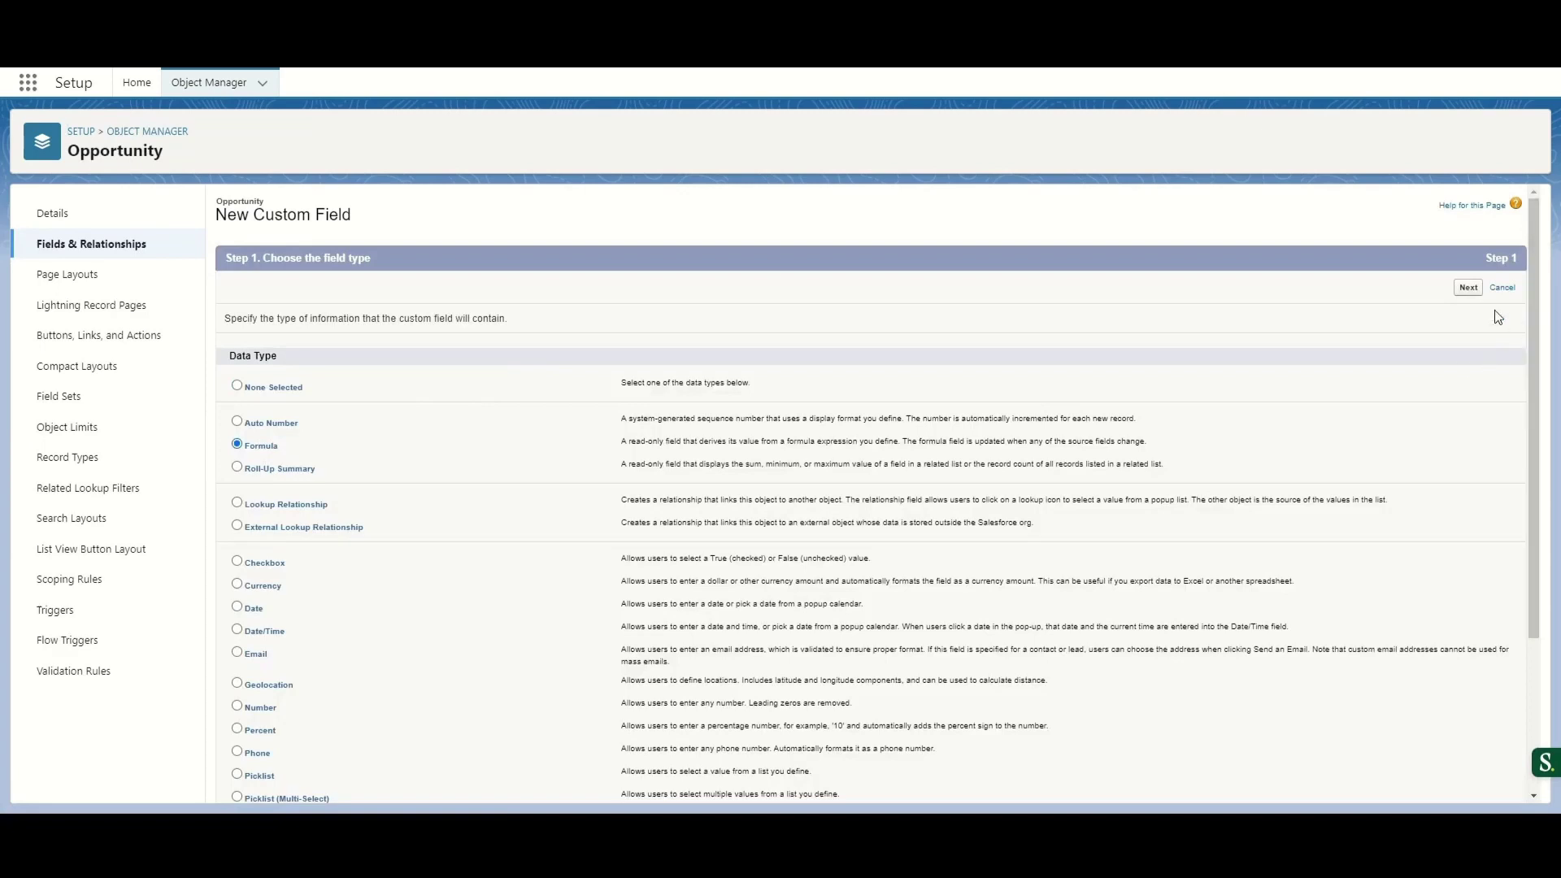
pyautogui.click(1467, 287)
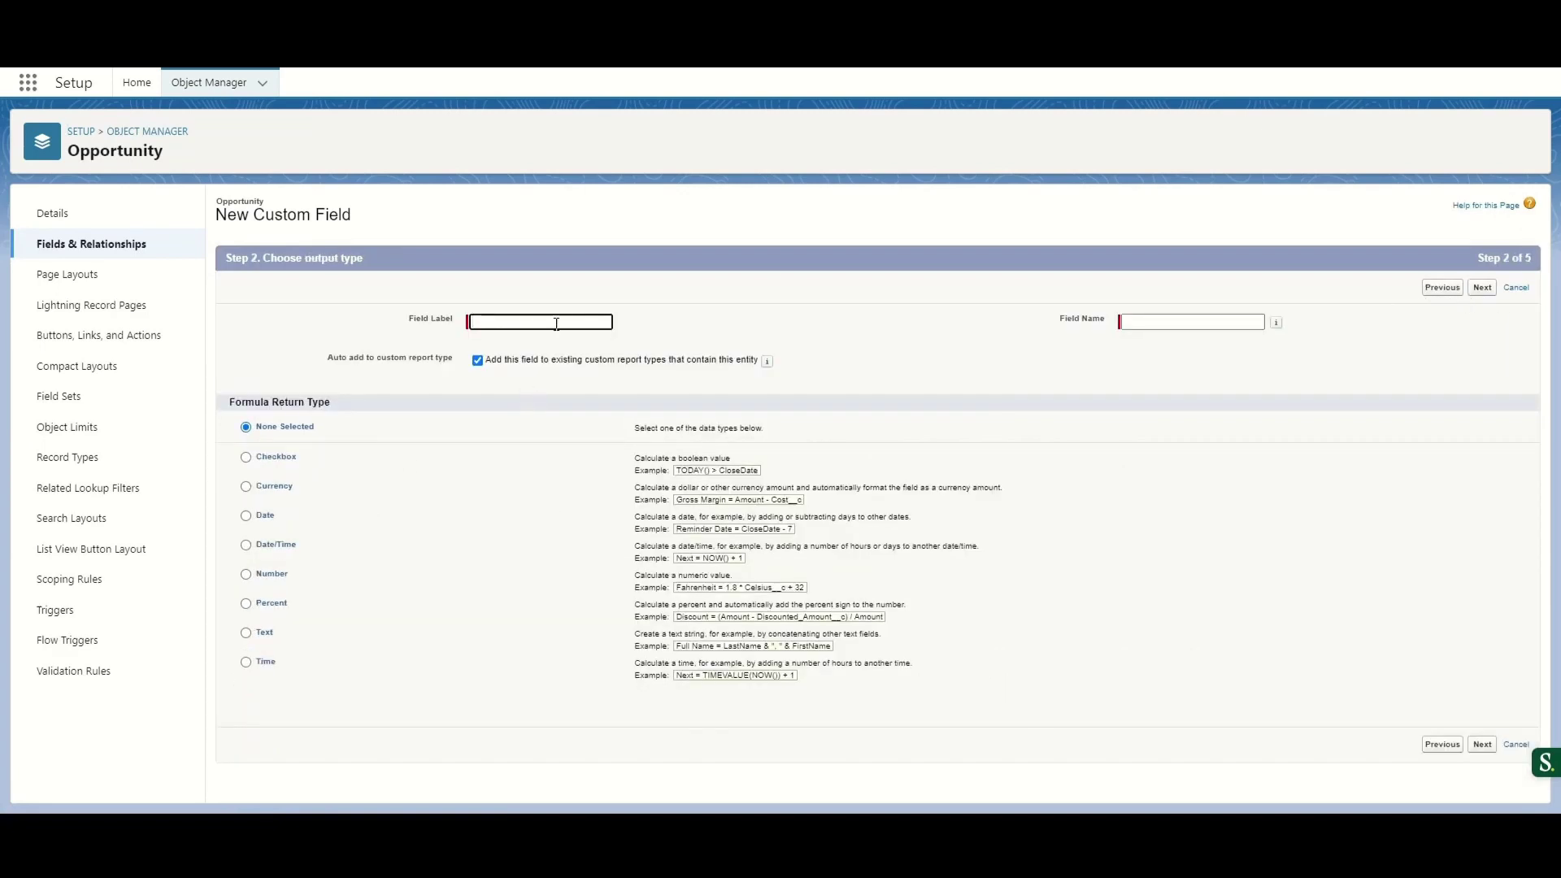
pyautogui.write('S0 Days in Stage')
pyautogui.click(720, 325)
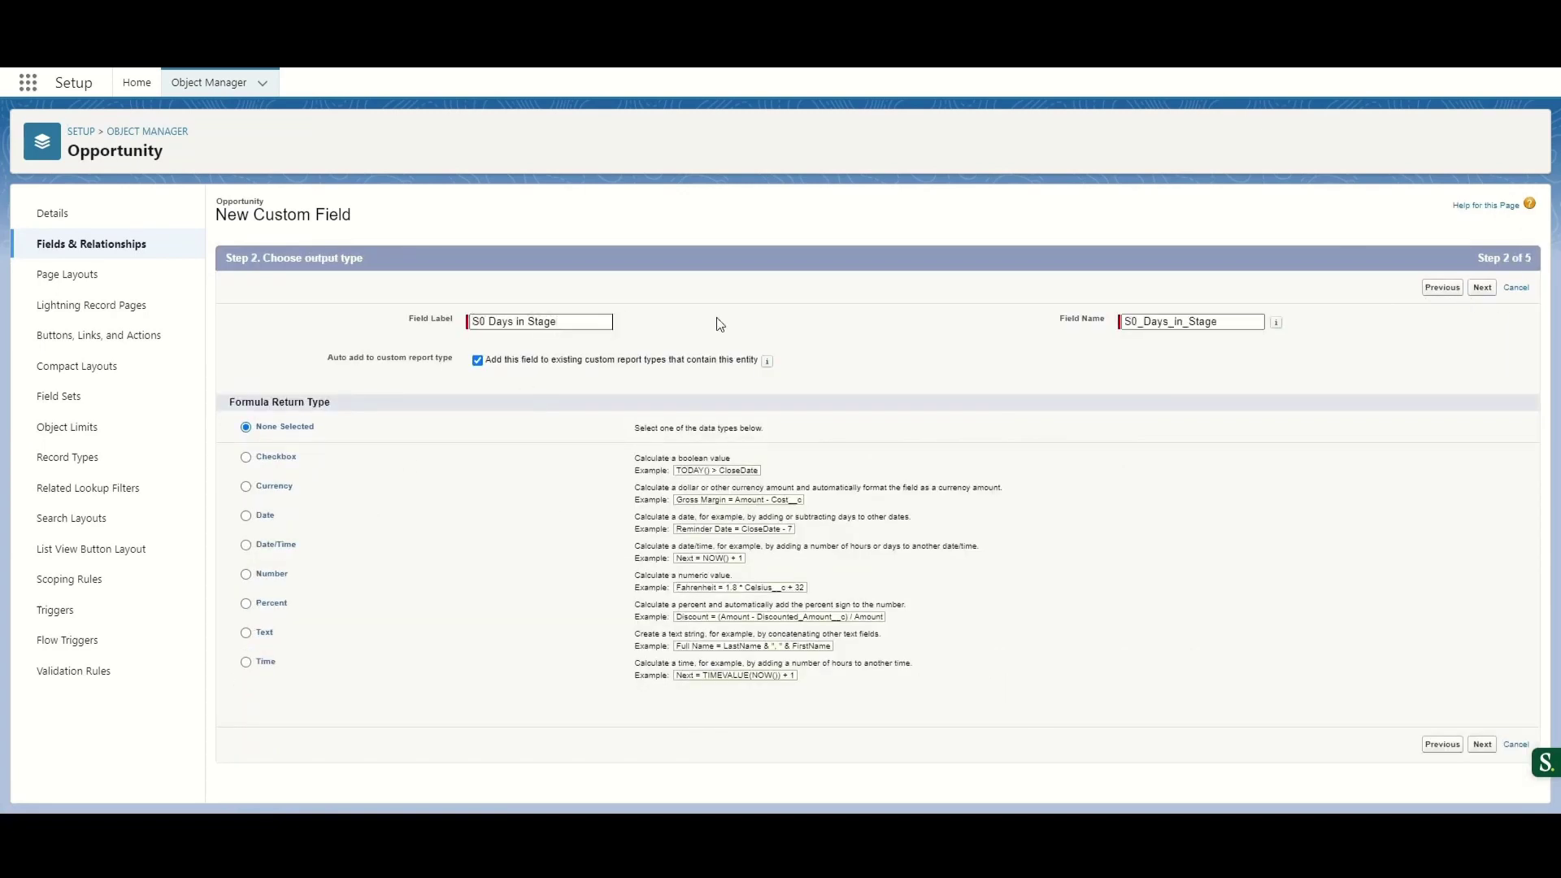
pyautogui.click(247, 573)
pyautogui.click(720, 703)
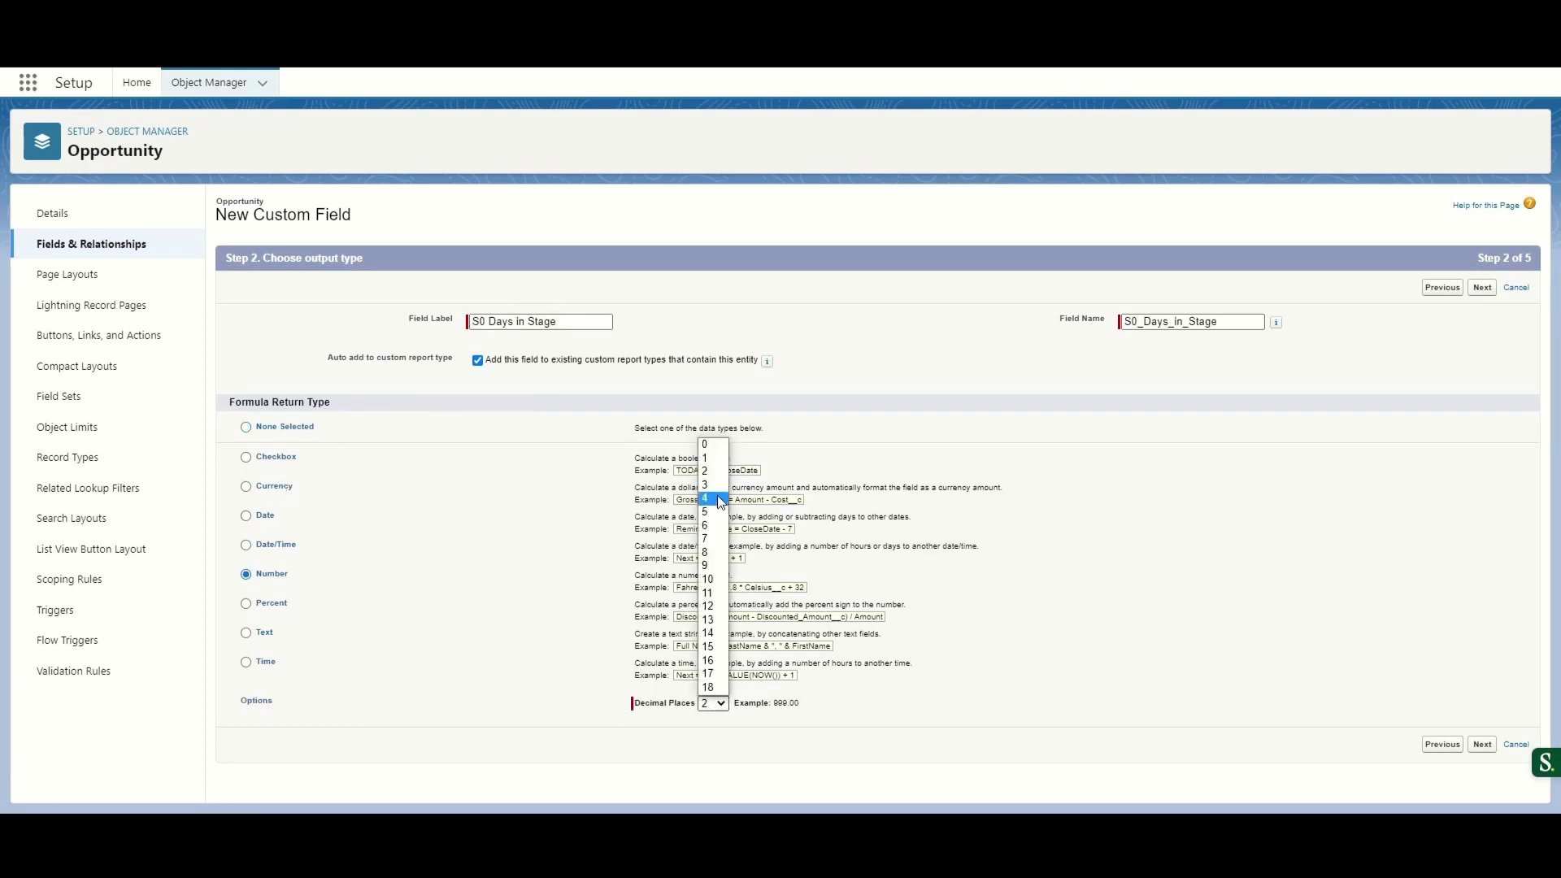
pyautogui.click(708, 446)
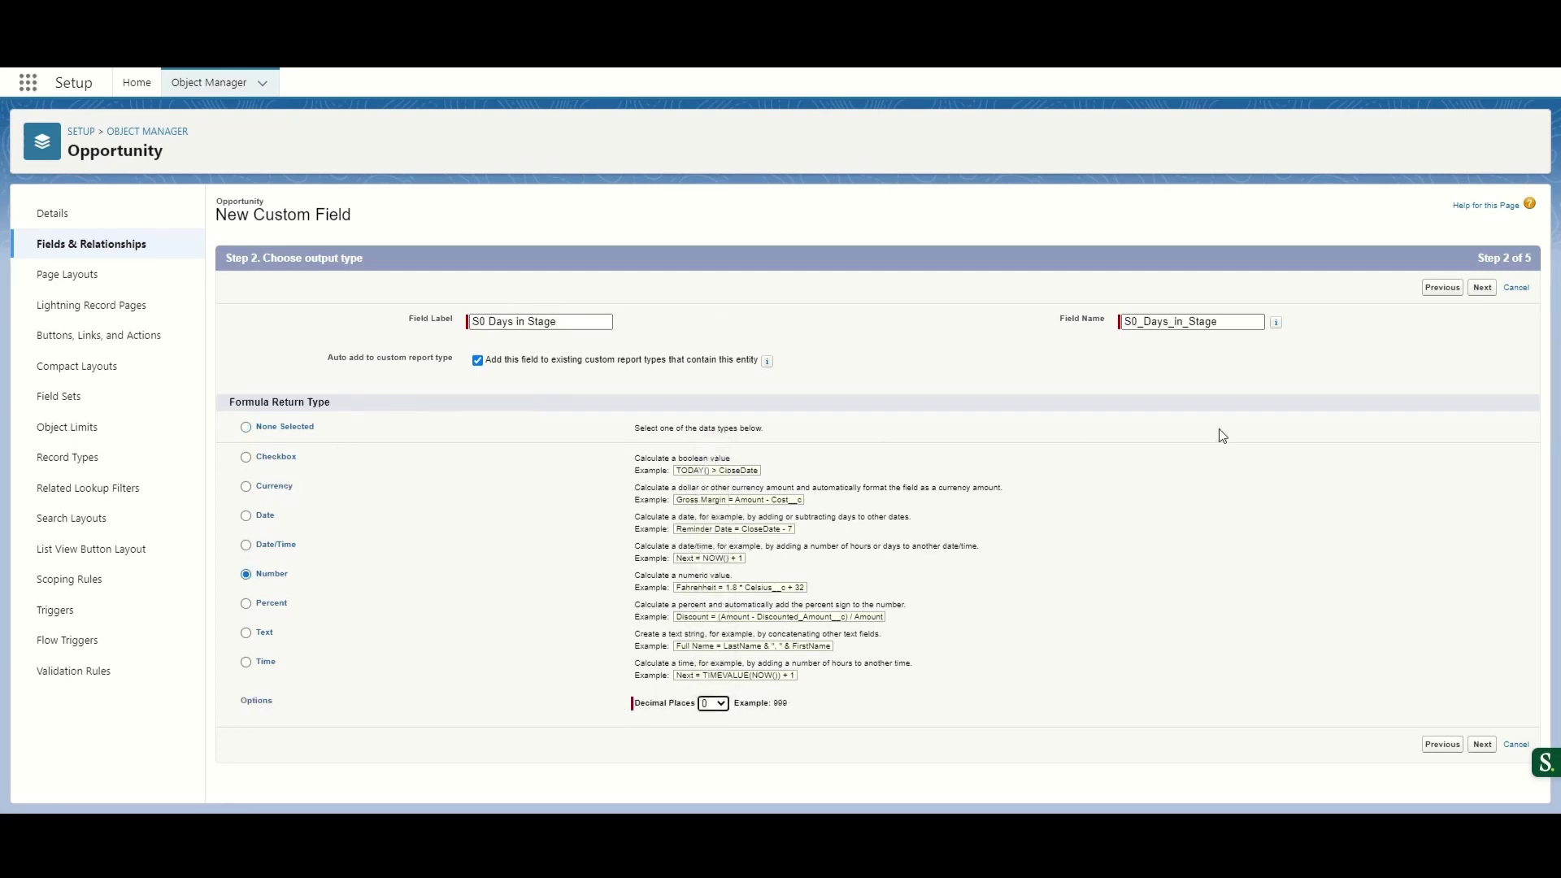
pyautogui.click(1488, 289)
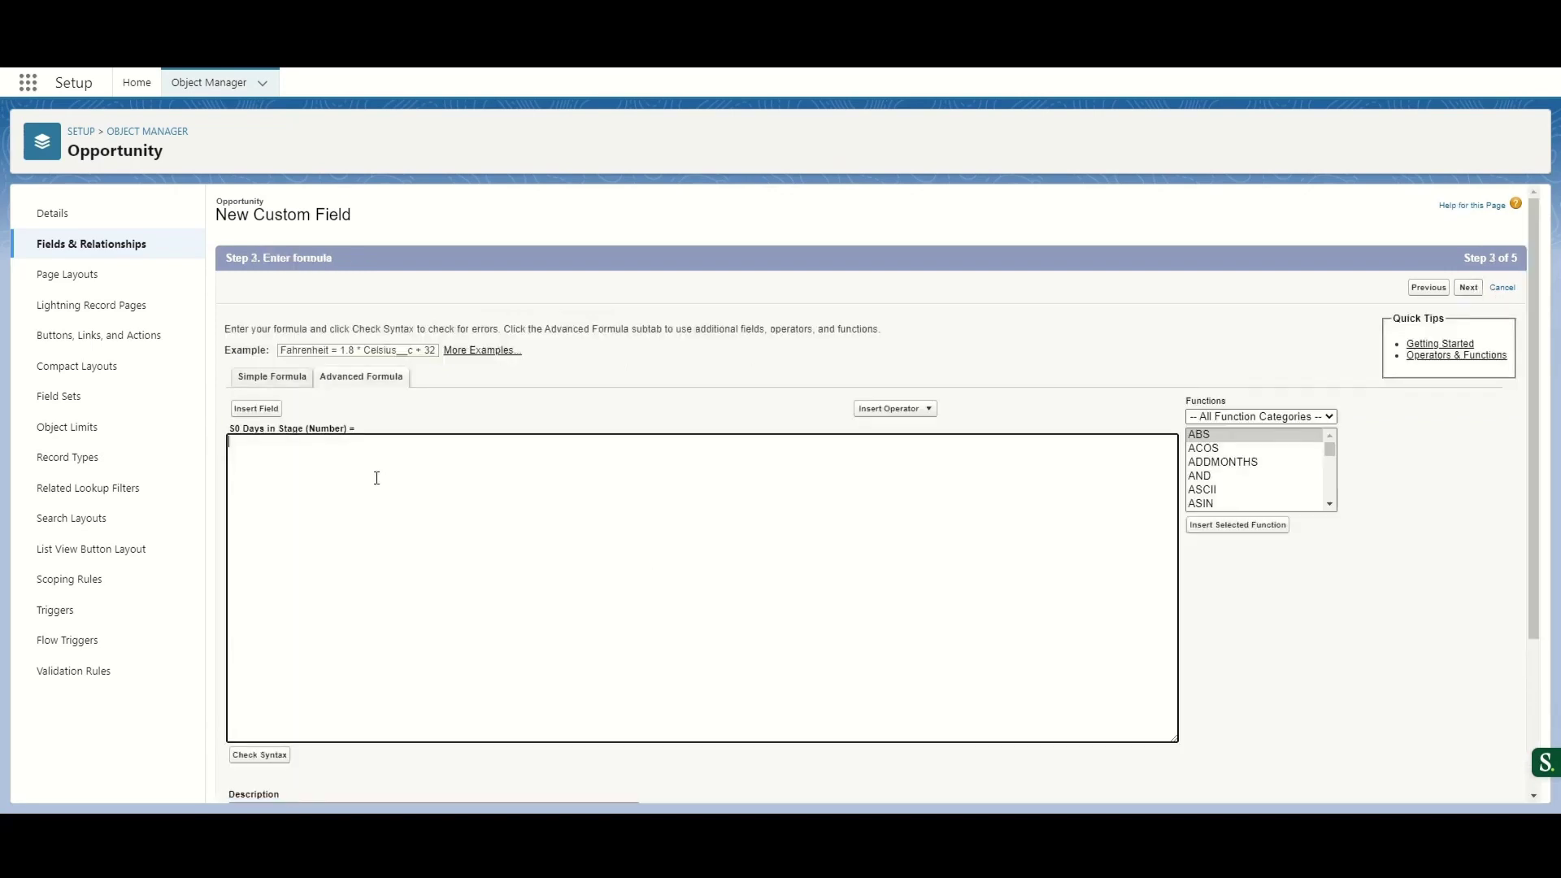
# Enter the formula S1 Date - S0 Date, pass the syntax check, and accept default visibility
pyautogui.click(259, 409)
pyautogui.moveTo(821, 450); pyautogui.dragTo(756, 499)
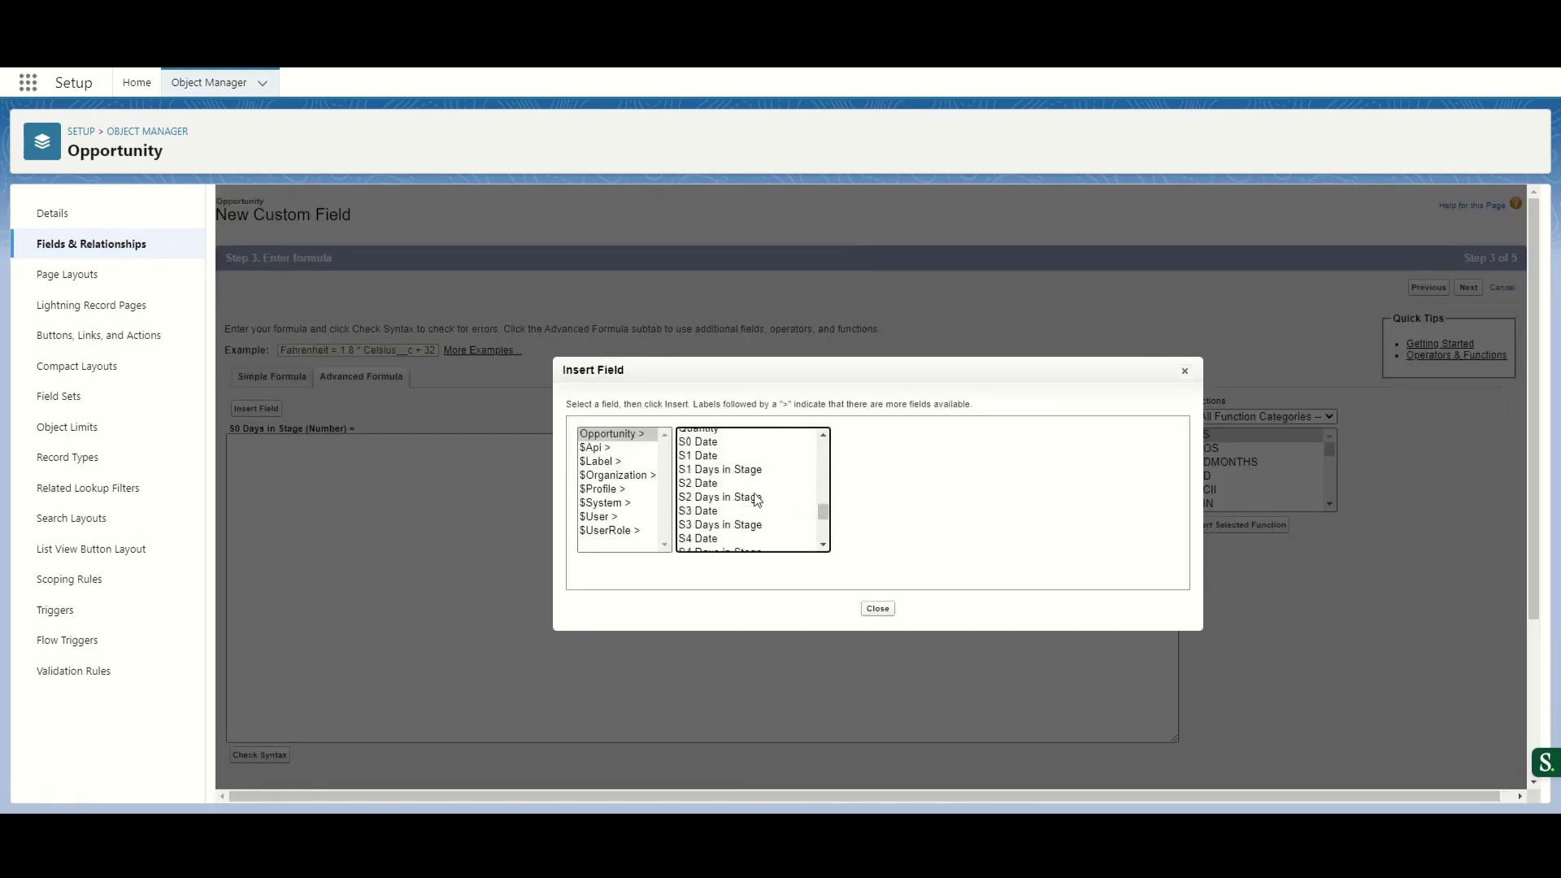
pyautogui.click(689, 460)
pyautogui.click(888, 521)
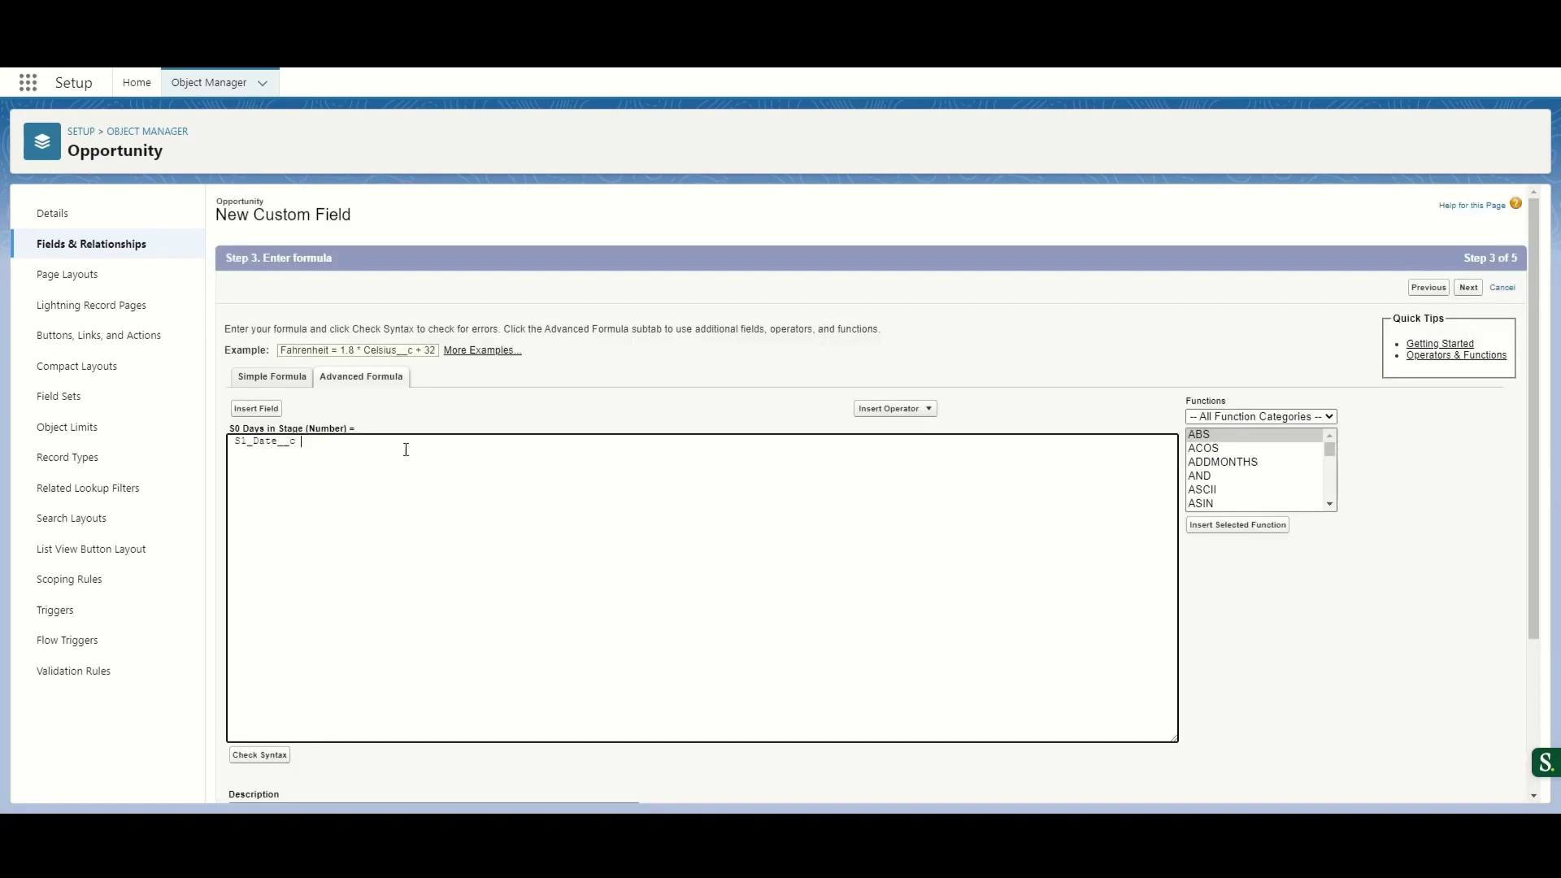
pyautogui.write('-')
pyautogui.click(270, 408)
pyautogui.moveTo(824, 441); pyautogui.dragTo(821, 514)
pyautogui.click(715, 481)
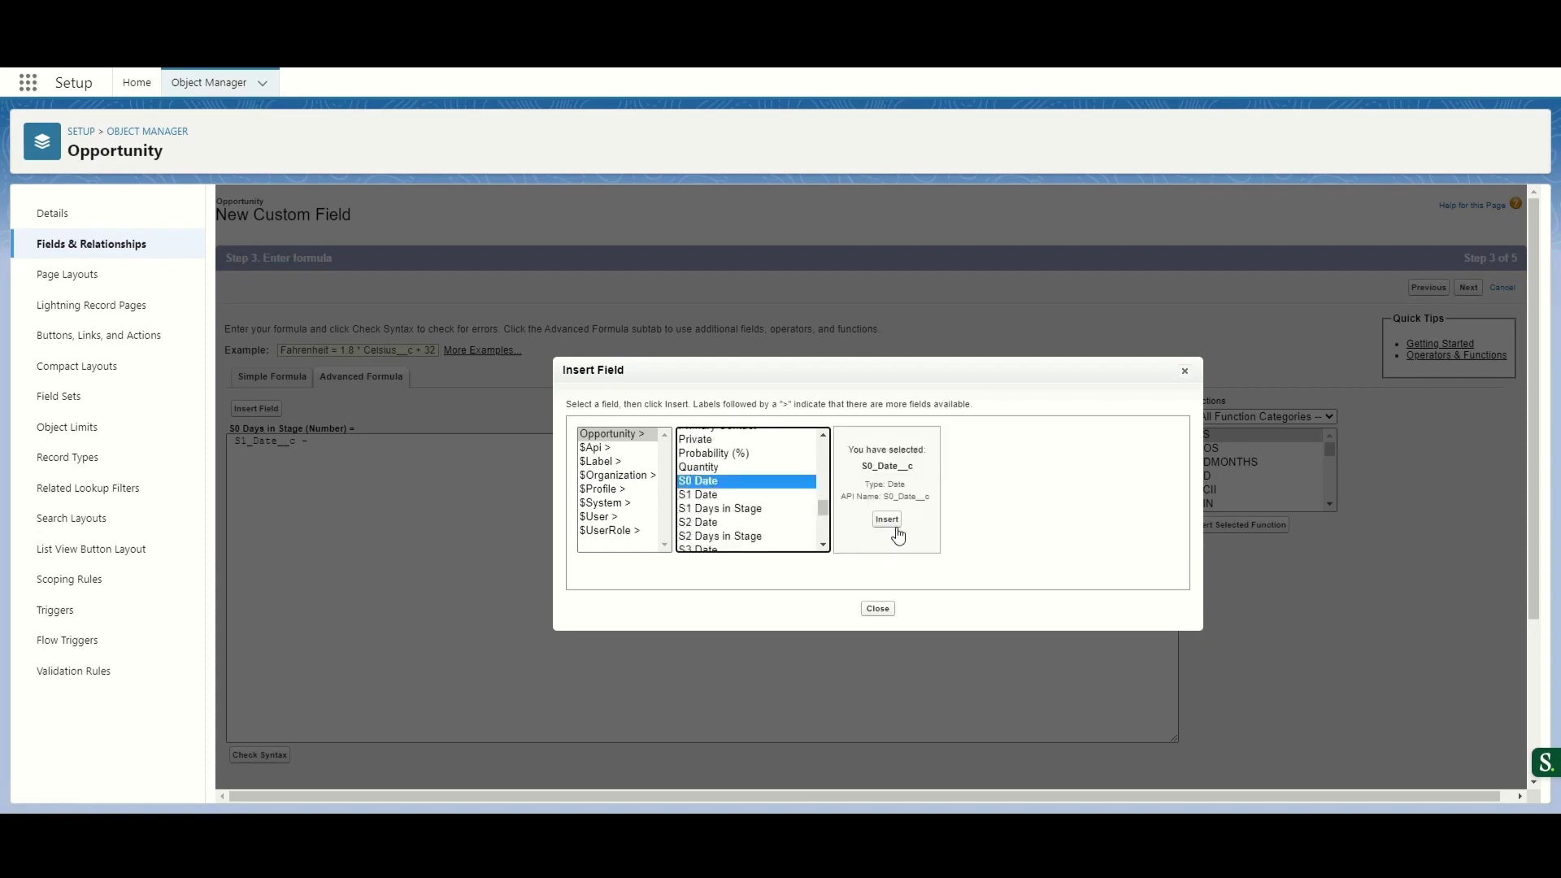
pyautogui.click(895, 525)
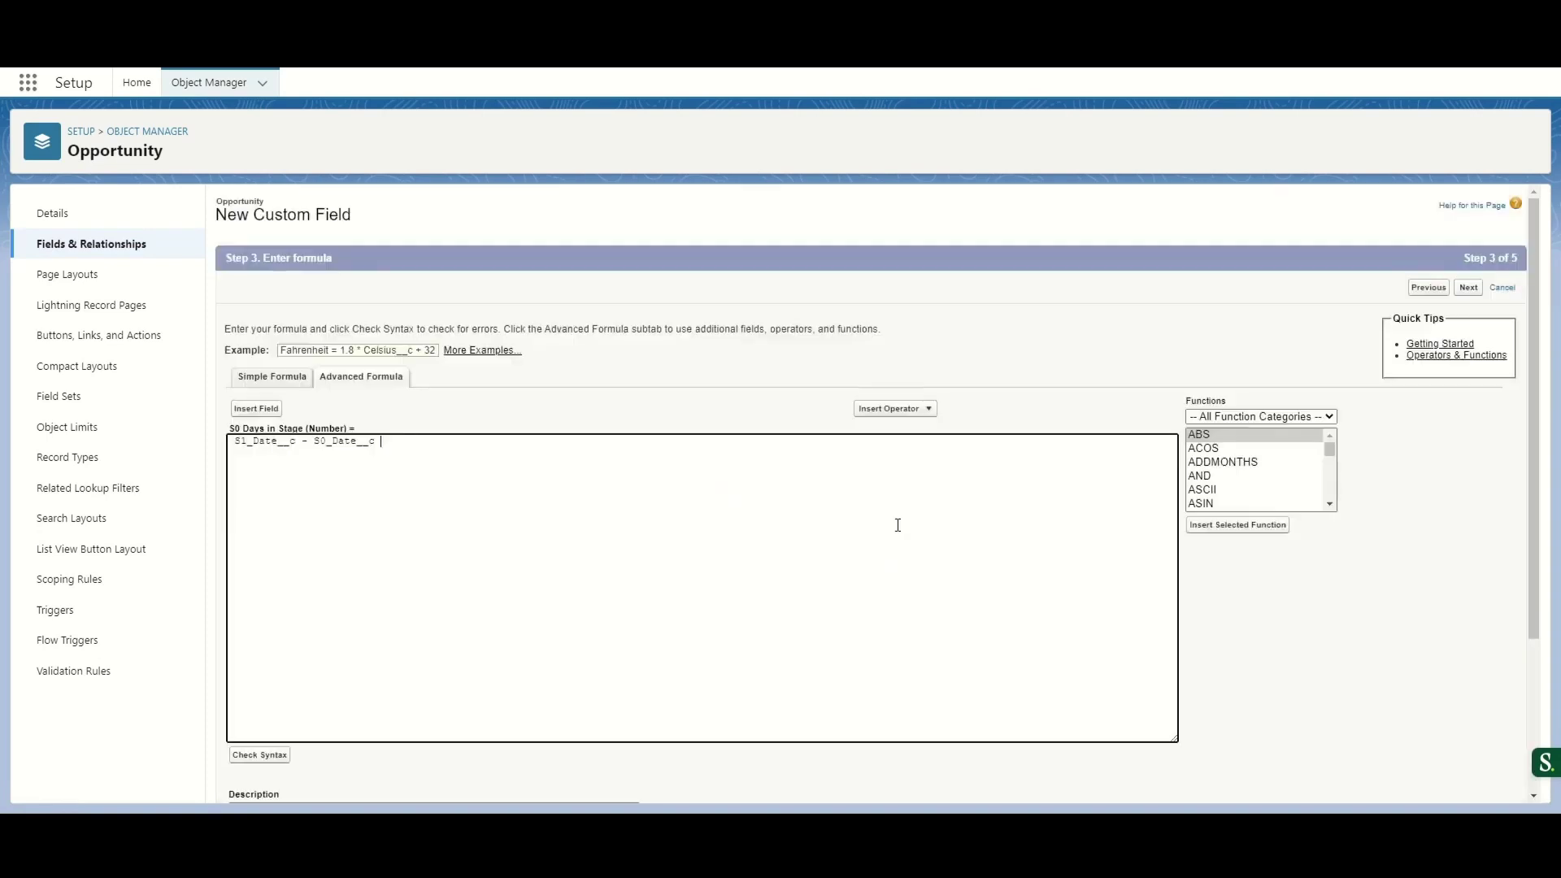
pyautogui.click(253, 758)
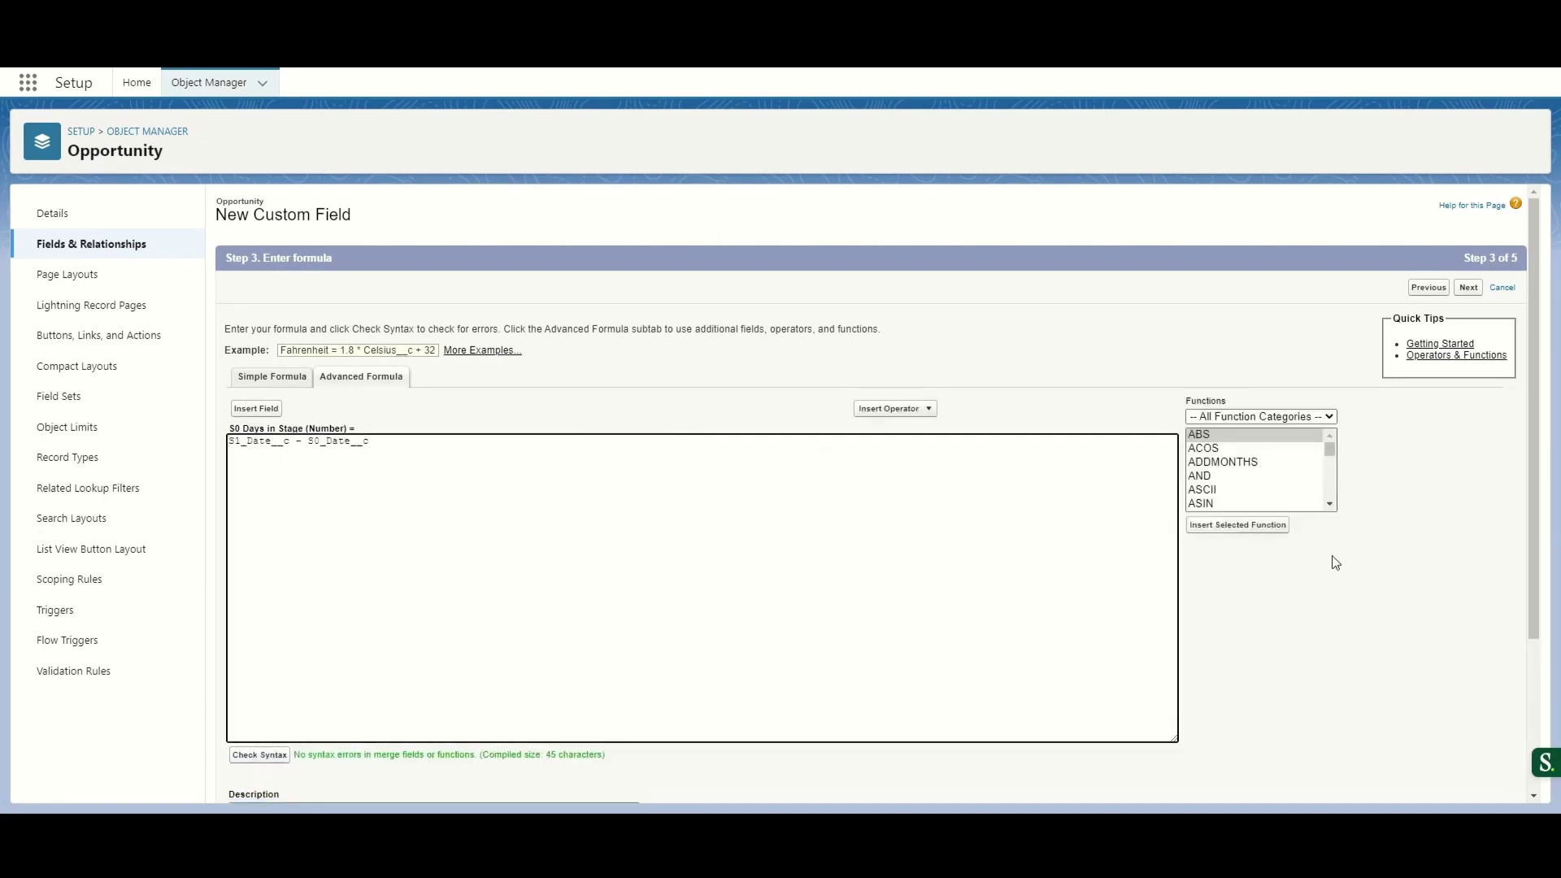
pyautogui.click(1468, 289)
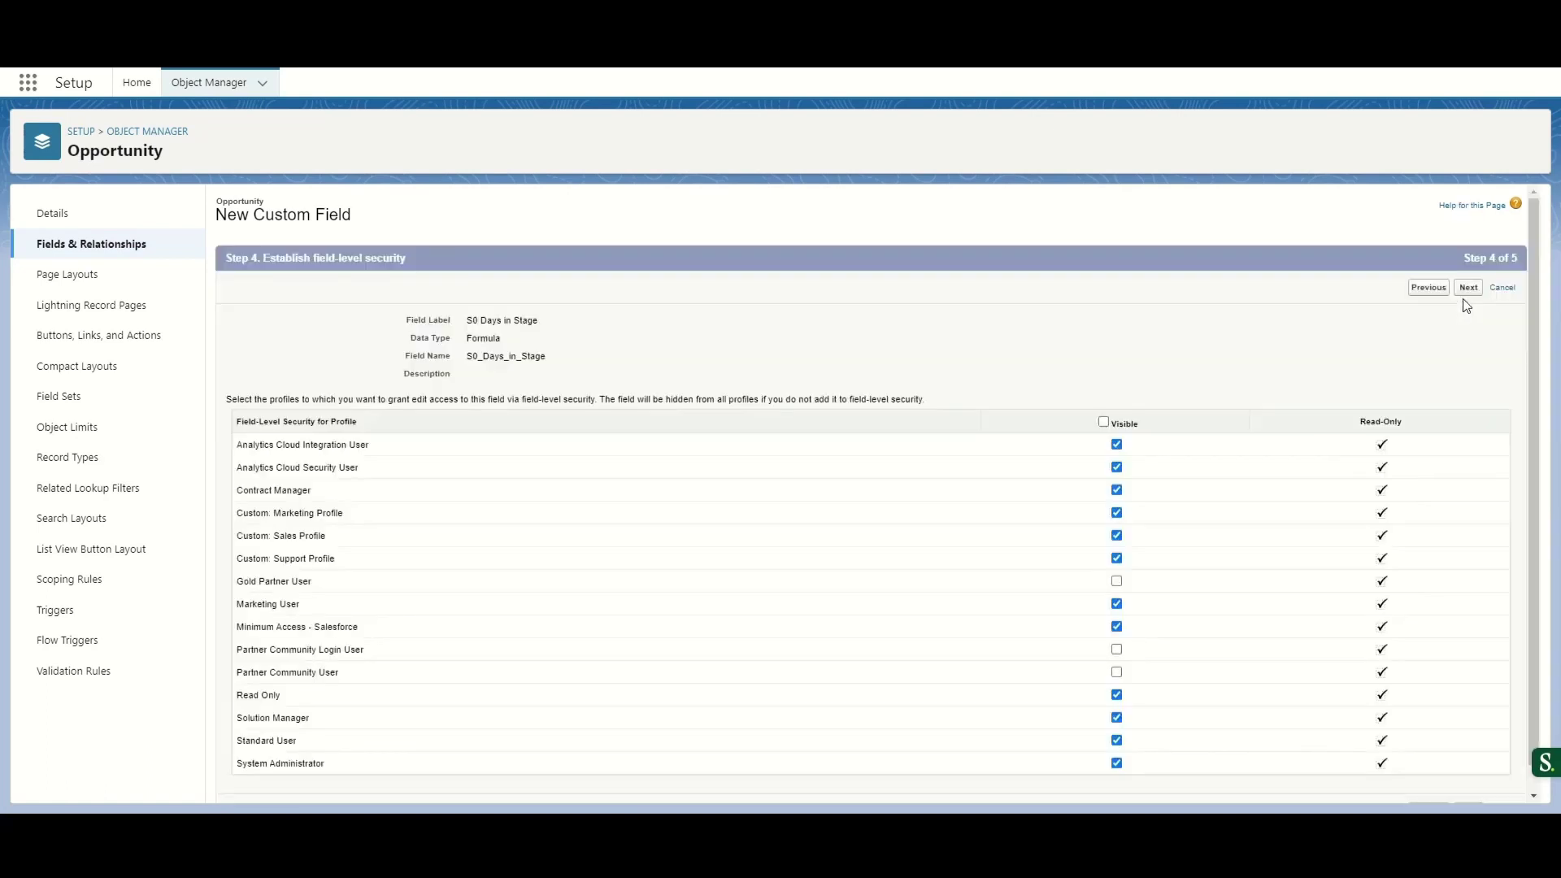
pyautogui.click(1467, 288)
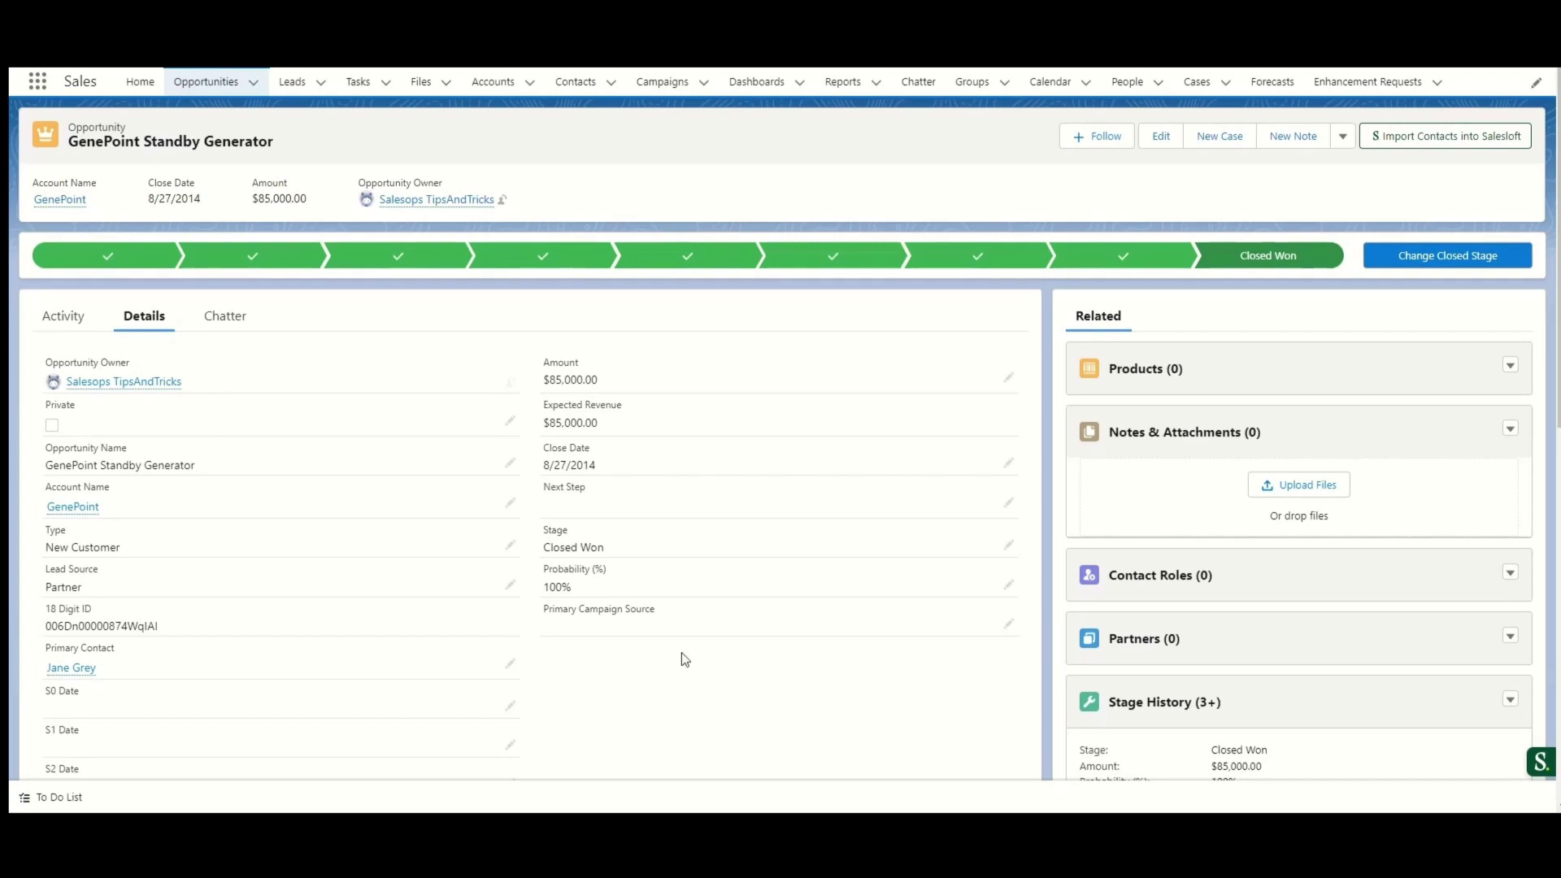
# Set S0 Date to February 1, 2023 and S1 Date to February 8, 2023, and save
pyautogui.scroll(-5, 681, 652)
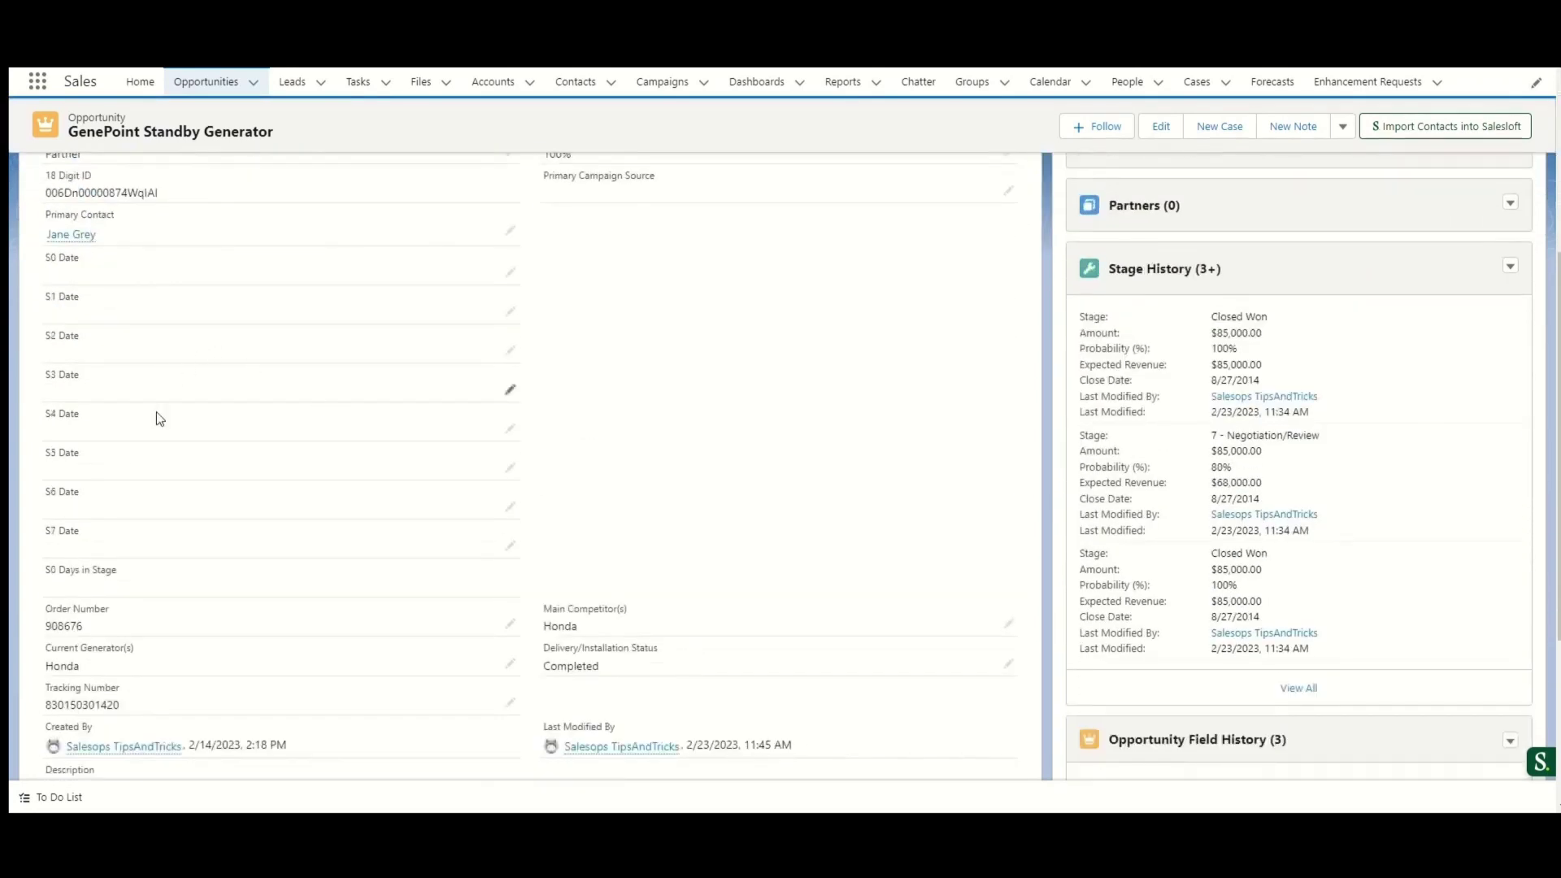
pyautogui.click(509, 274)
pyautogui.click(331, 310)
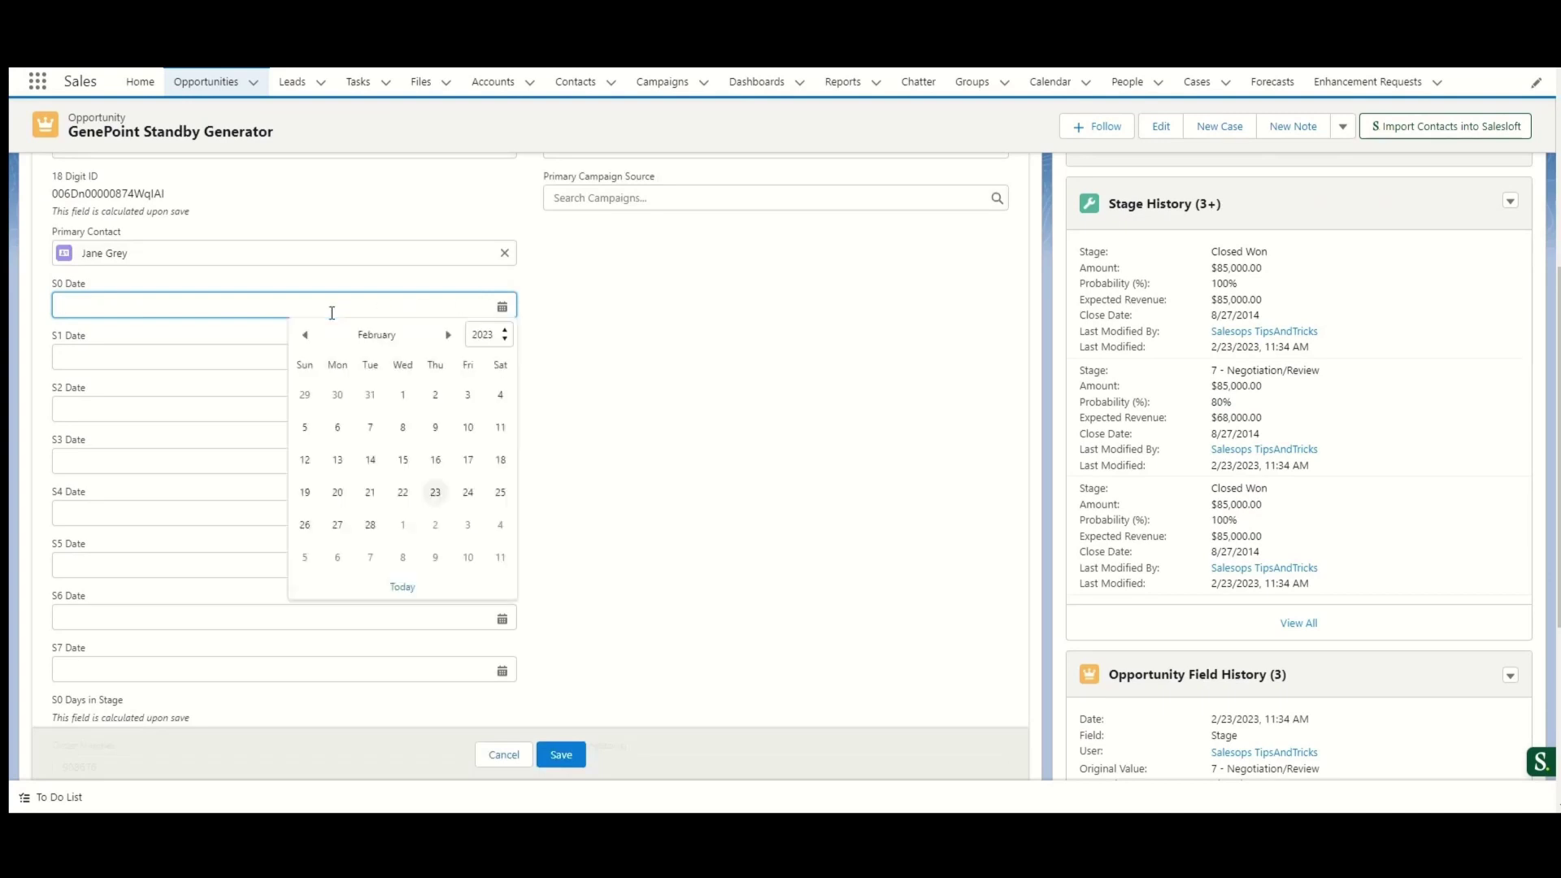
pyautogui.click(402, 396)
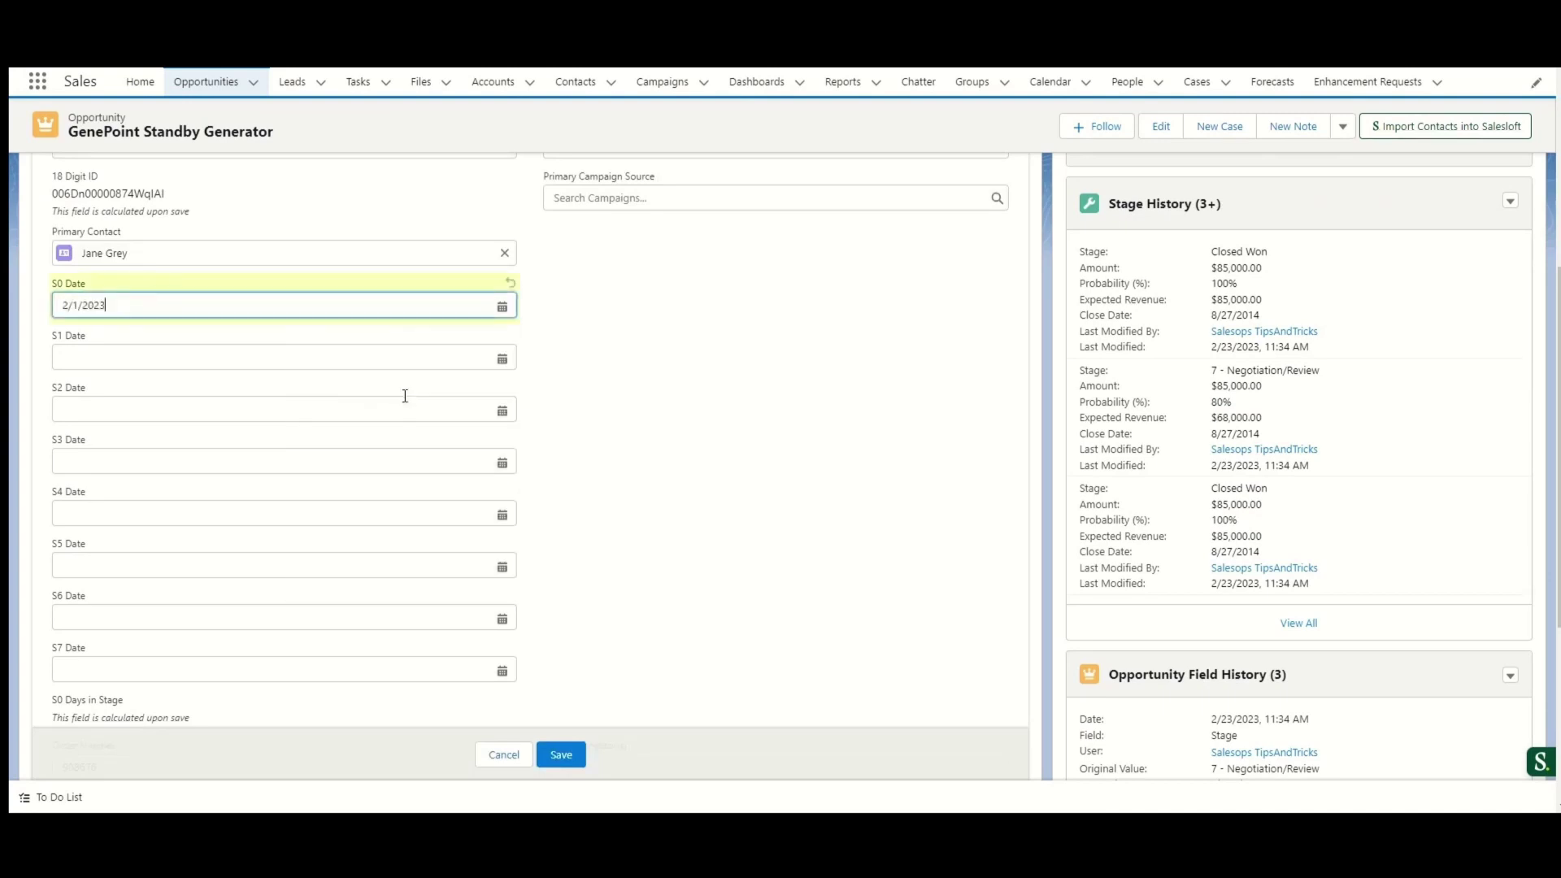
pyautogui.click(254, 363)
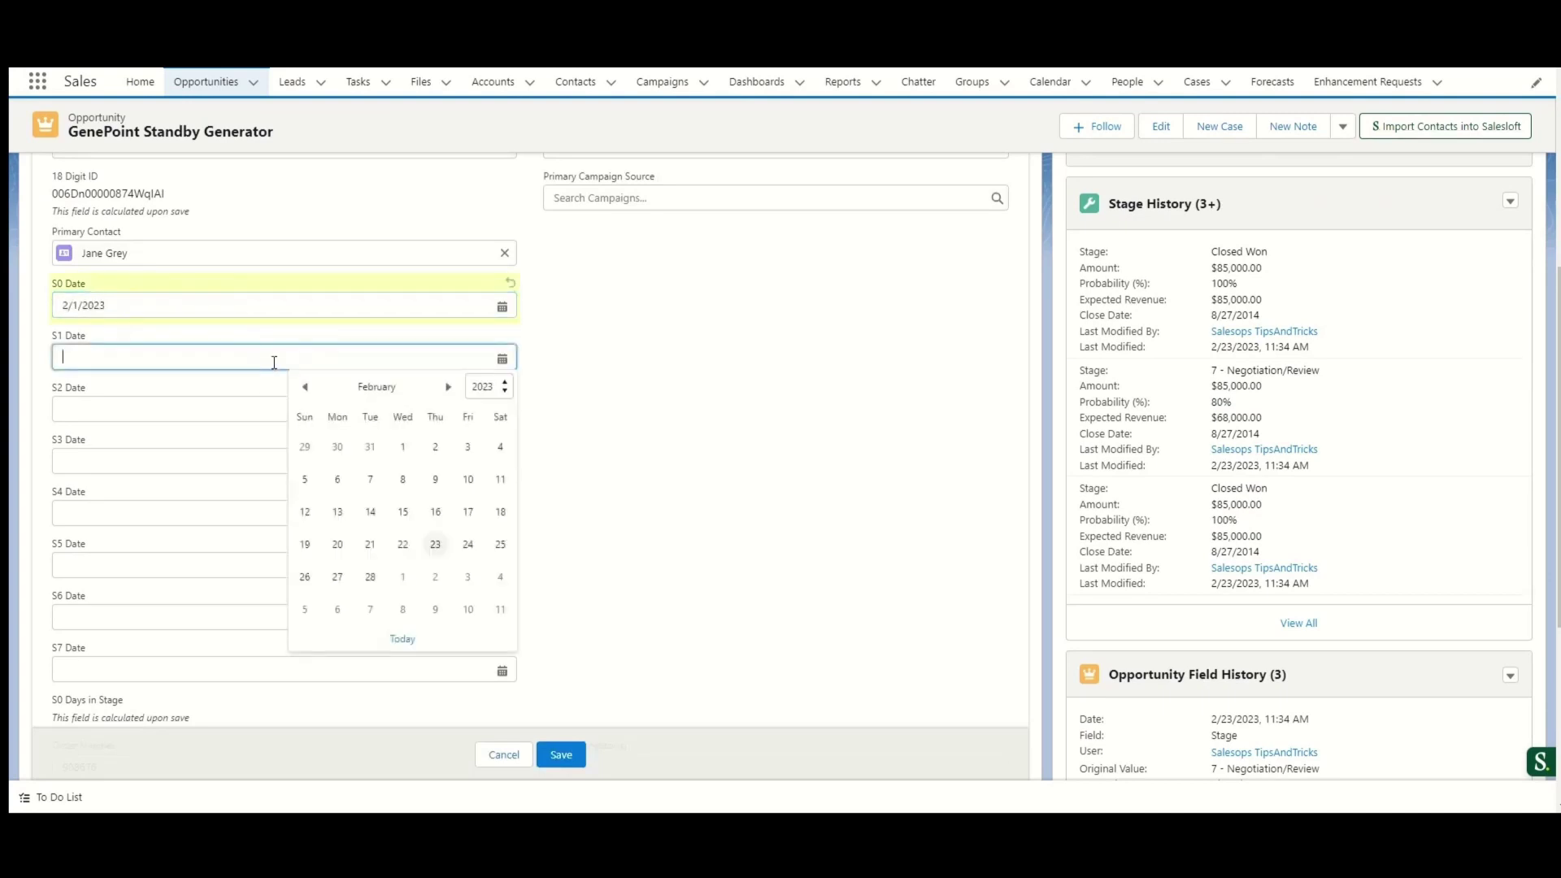
pyautogui.click(403, 481)
pyautogui.click(559, 754)
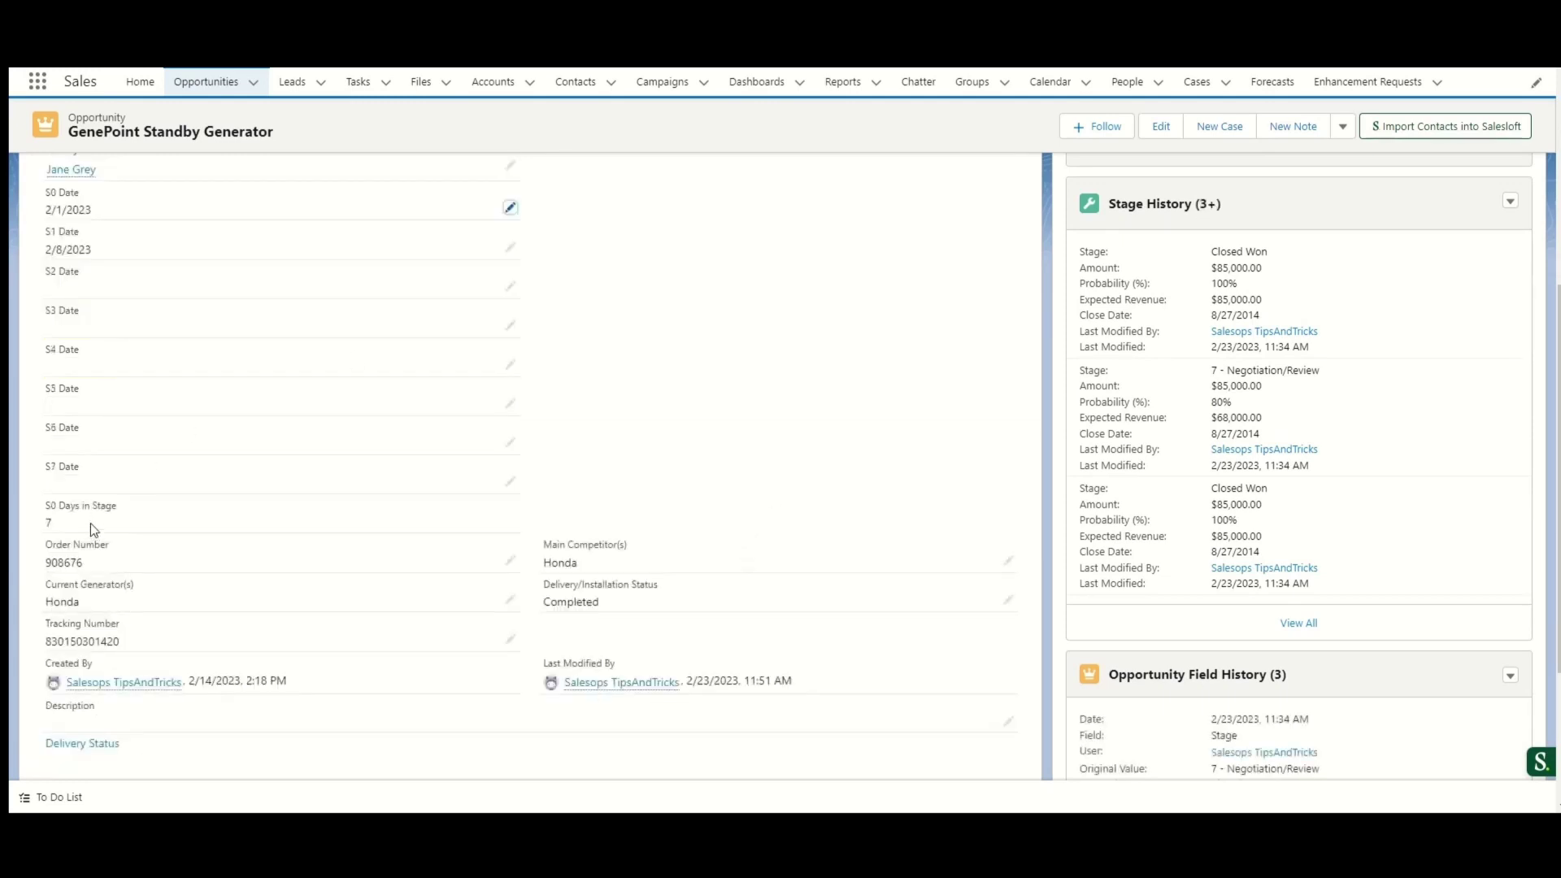
# Change S1 Date to 2/9/2023 and save
pyautogui.click(372, 534)
pyautogui.scroll(2, 618, 479)
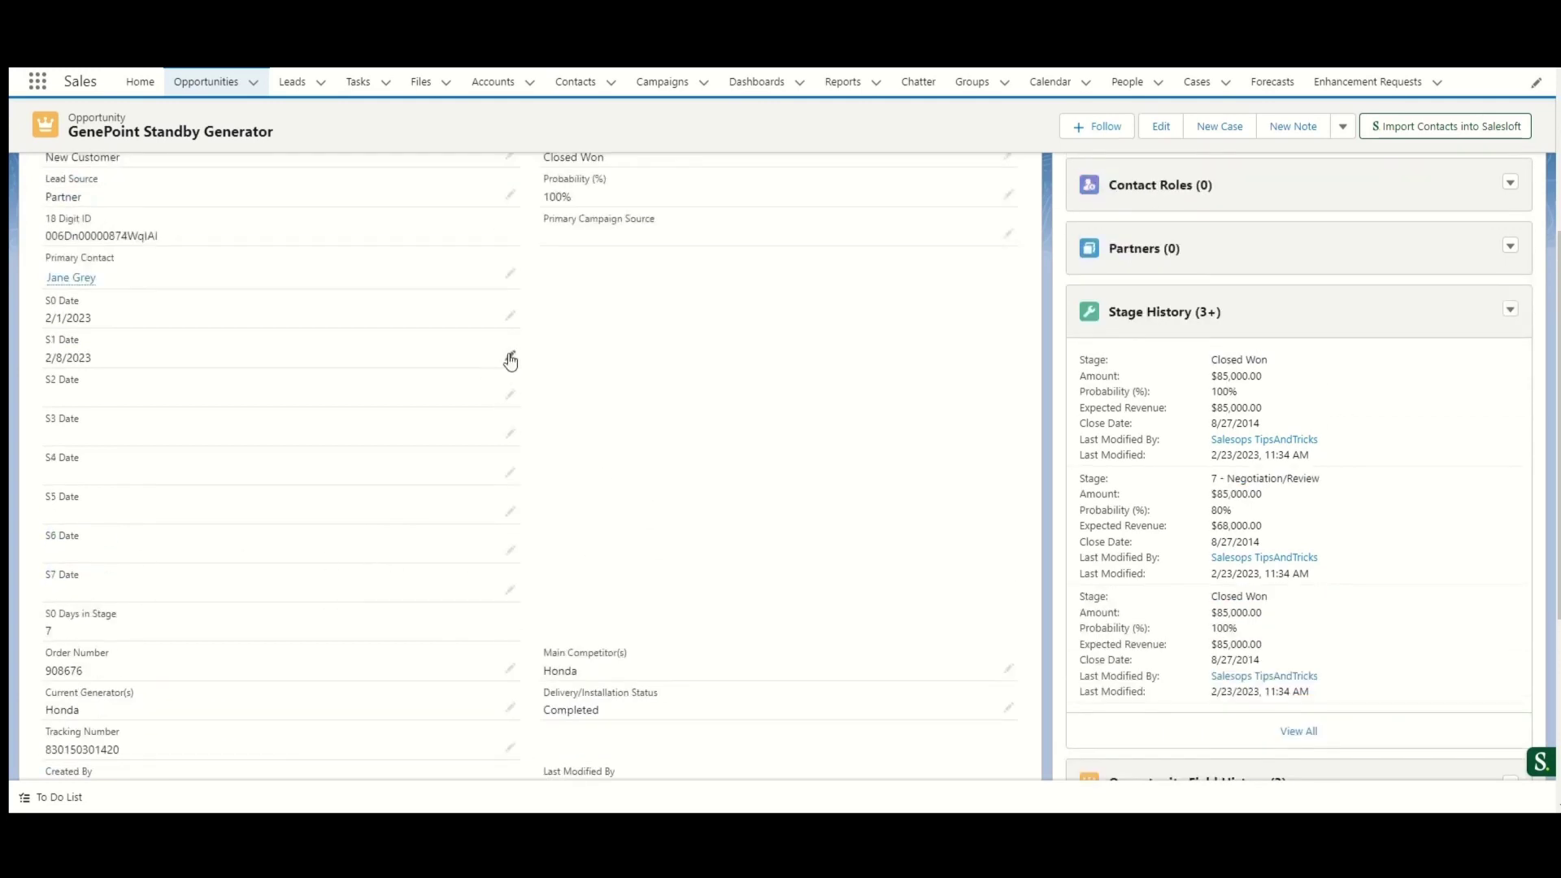
pyautogui.click(508, 356)
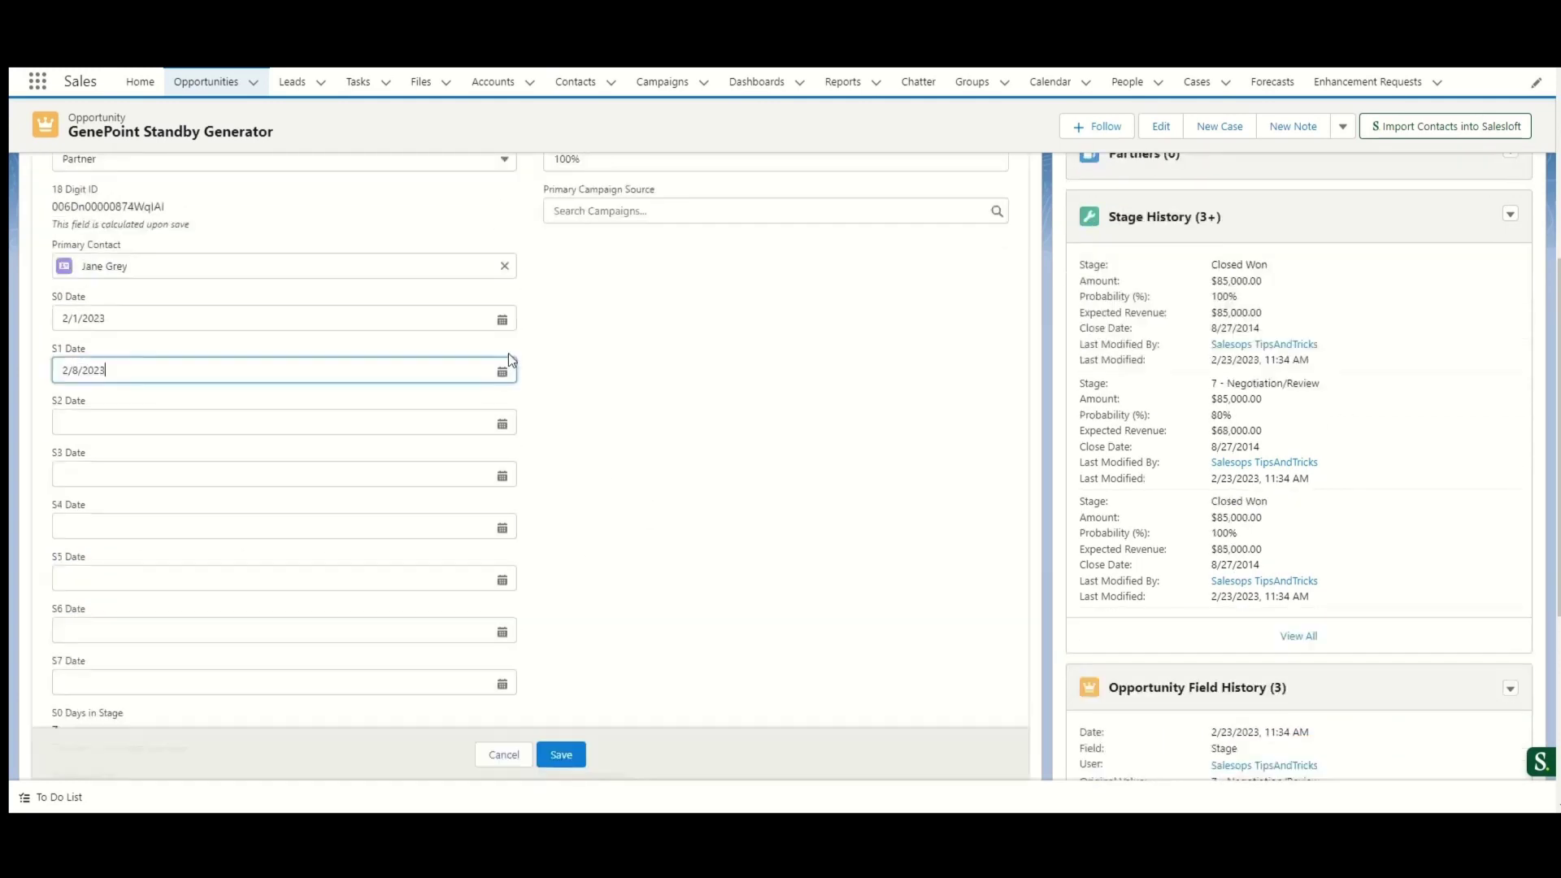
pyautogui.click(77, 371)
pyautogui.press('BackSpace')
pyautogui.click(574, 755)
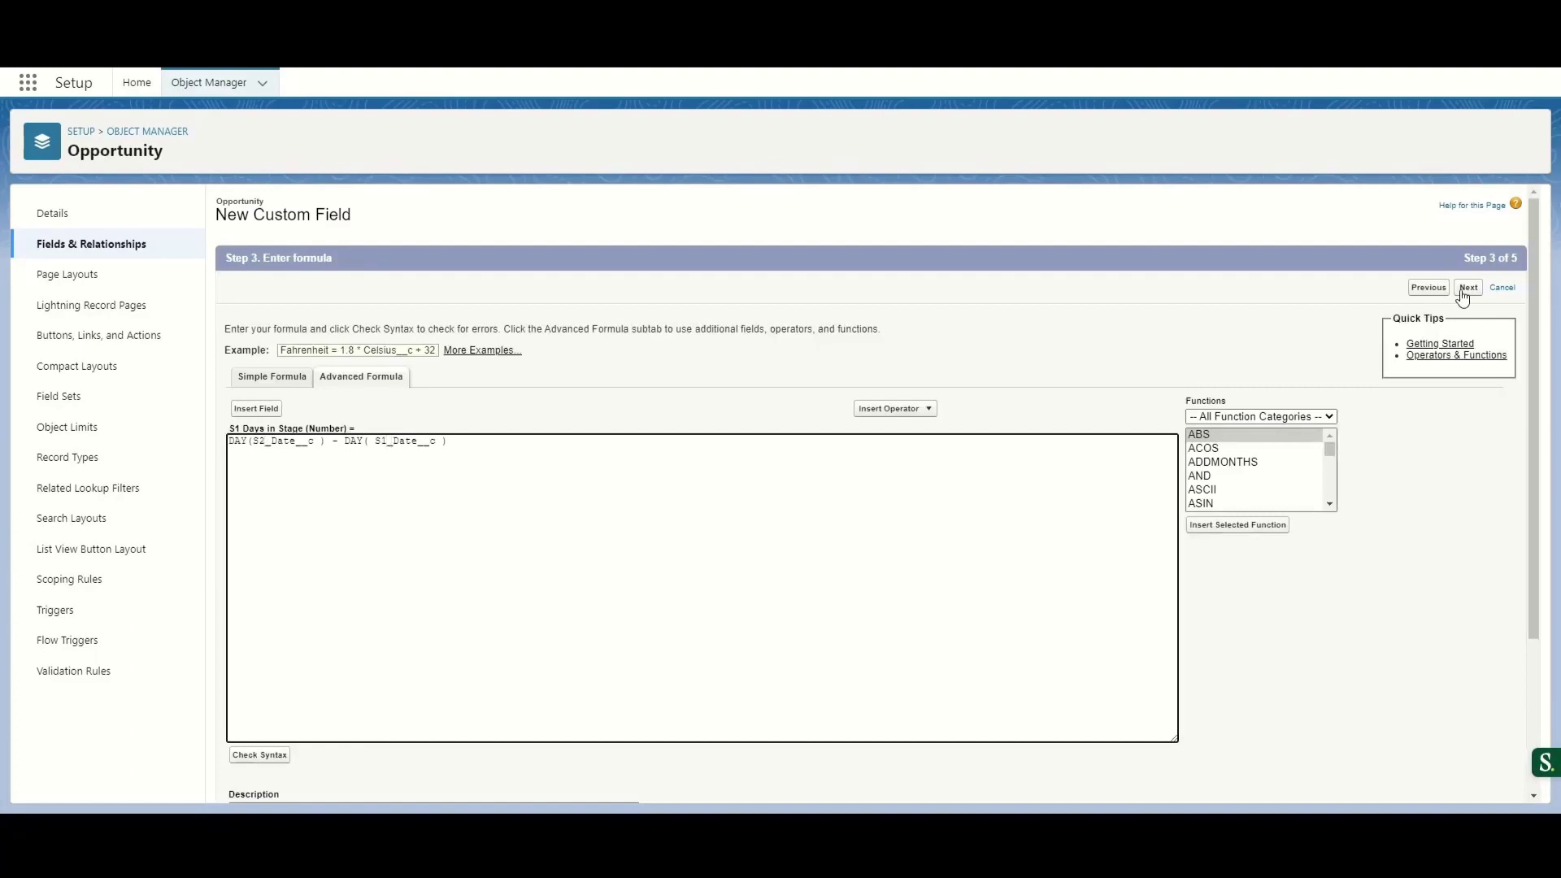
# Step through the Days in Stage formula field wizards, pasting the DAY() difference formula for each
pyautogui.click(1467, 288)
pyautogui.click(1474, 290)
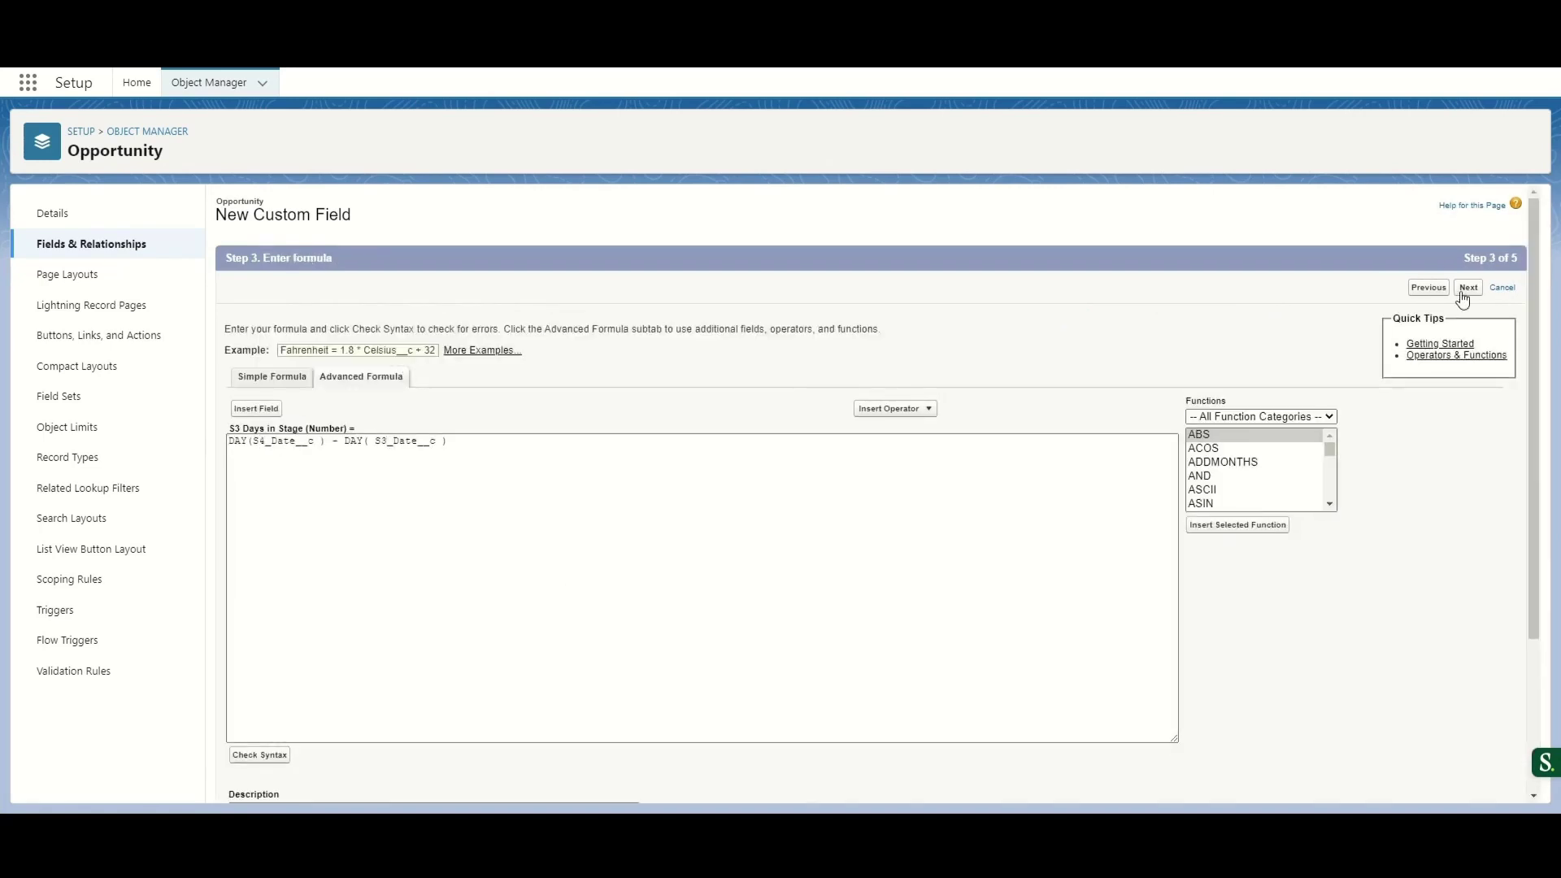
pyautogui.click(1467, 288)
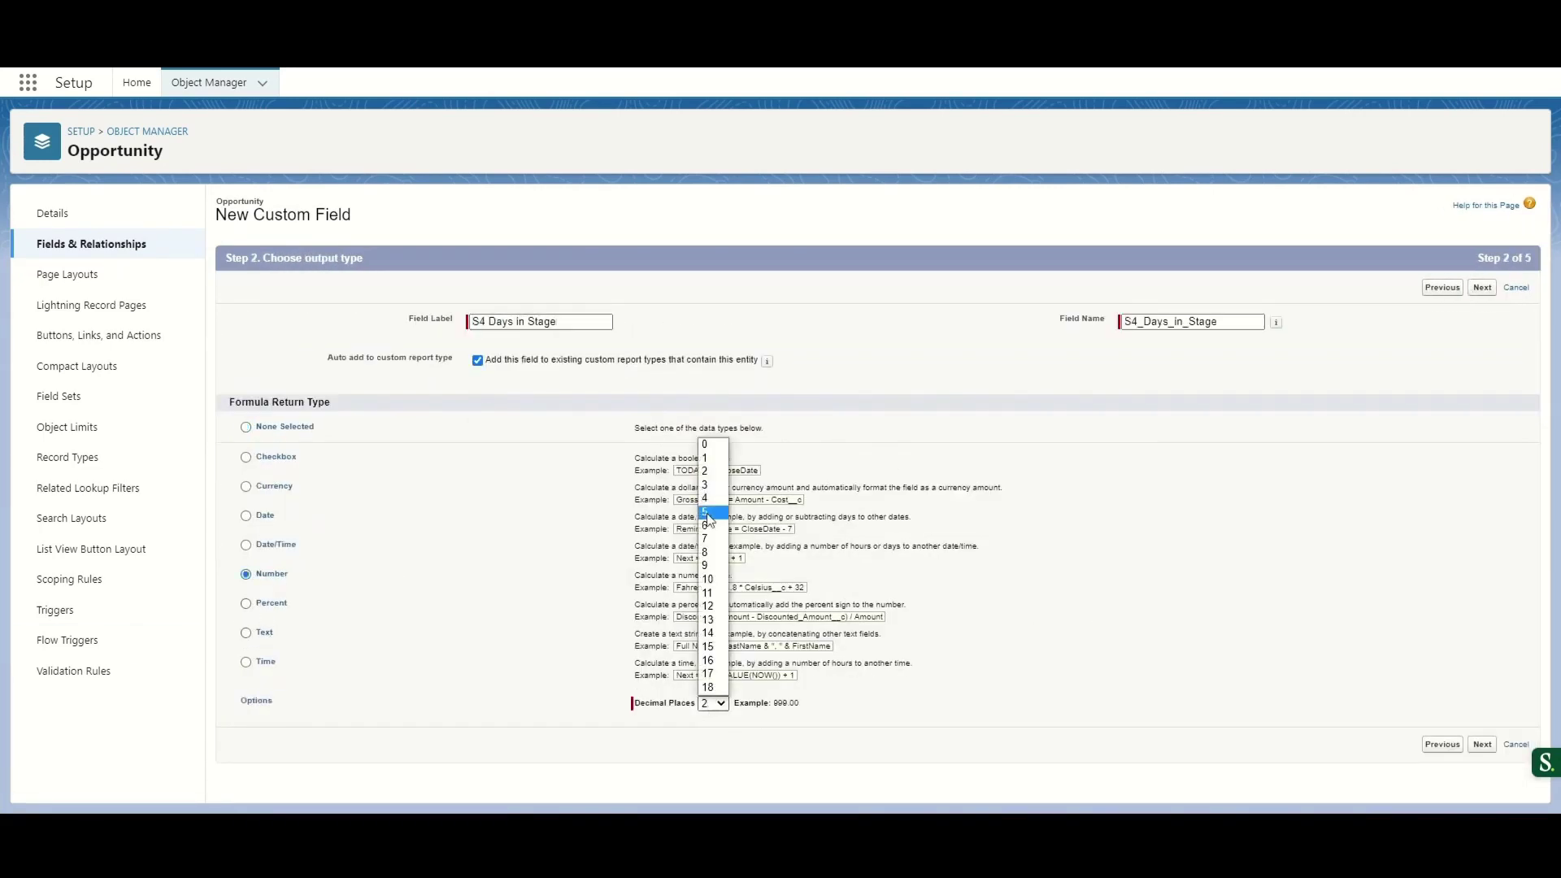
pyautogui.click(1467, 287)
pyautogui.write('DAY(S1_Date__c ) - DAY( S0_Date__c )')
pyautogui.click(1467, 288)
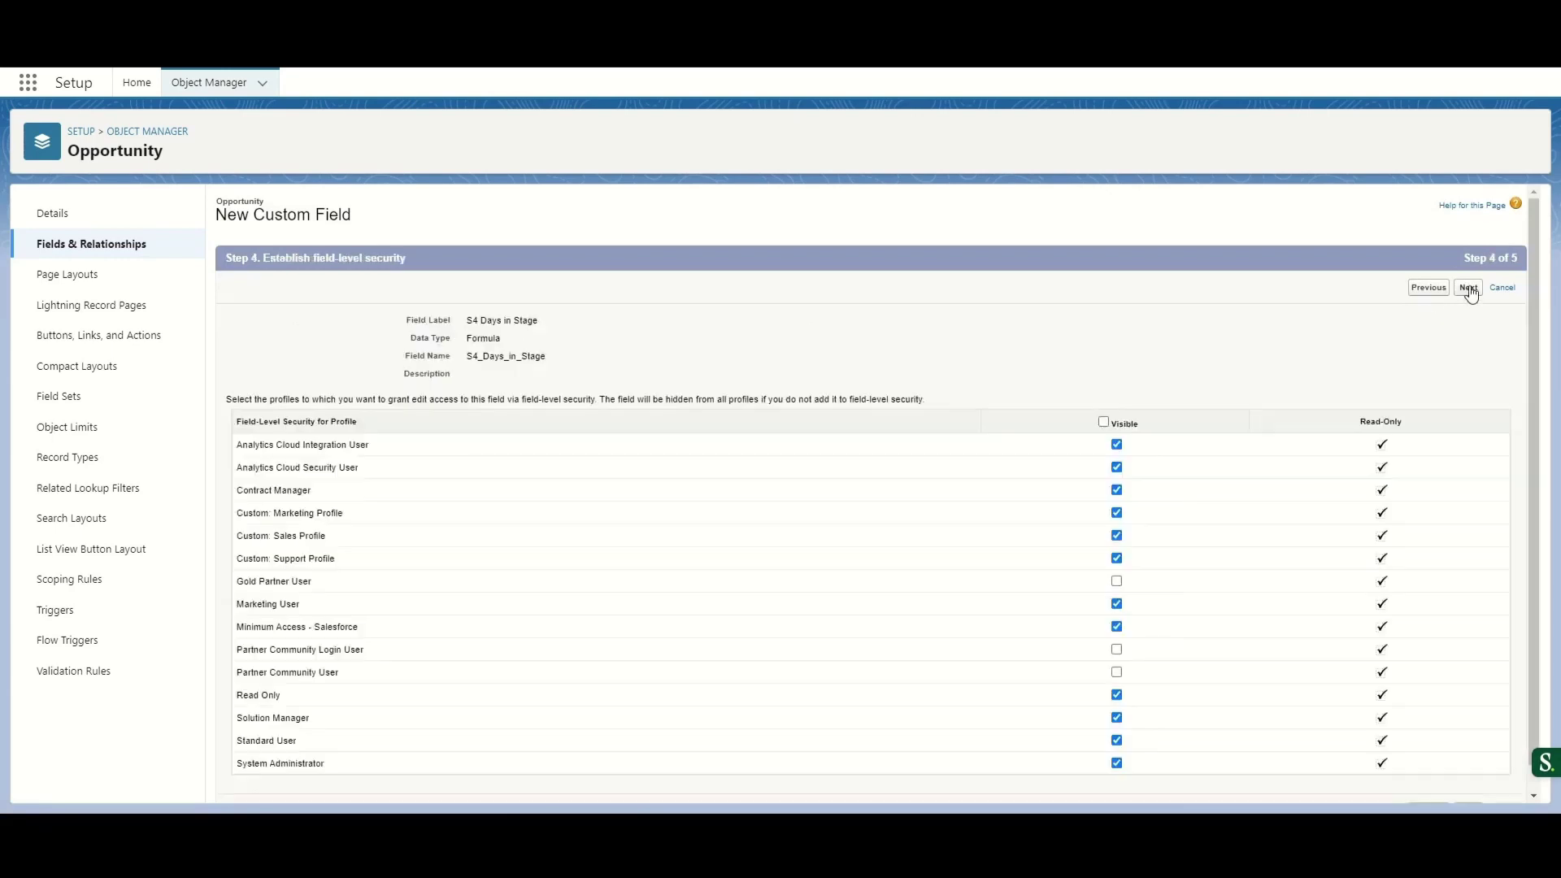
pyautogui.click(1468, 288)
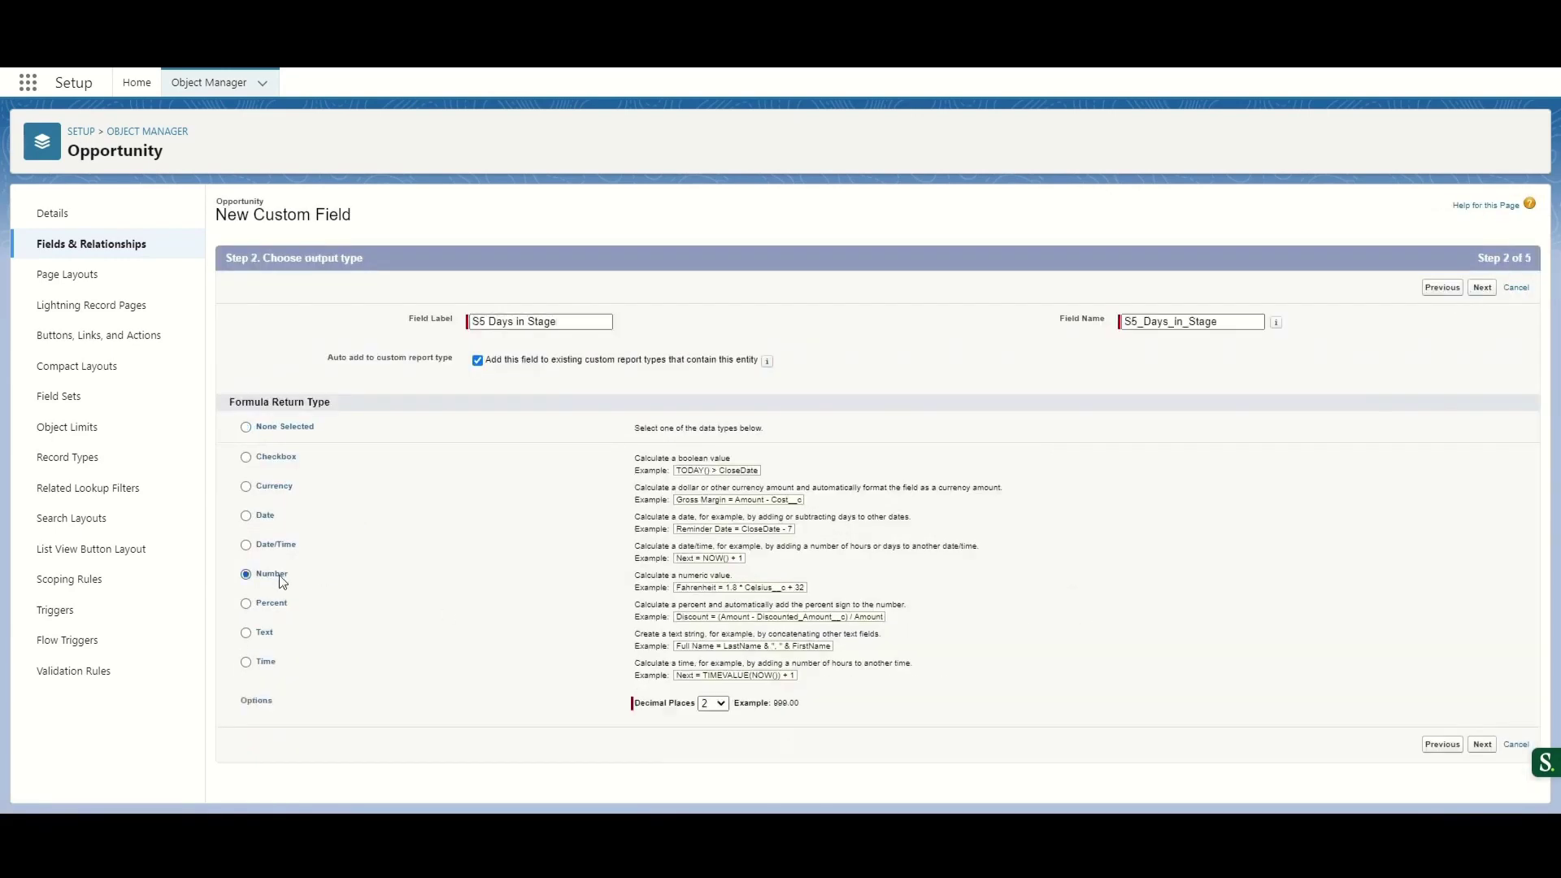
pyautogui.click(1468, 288)
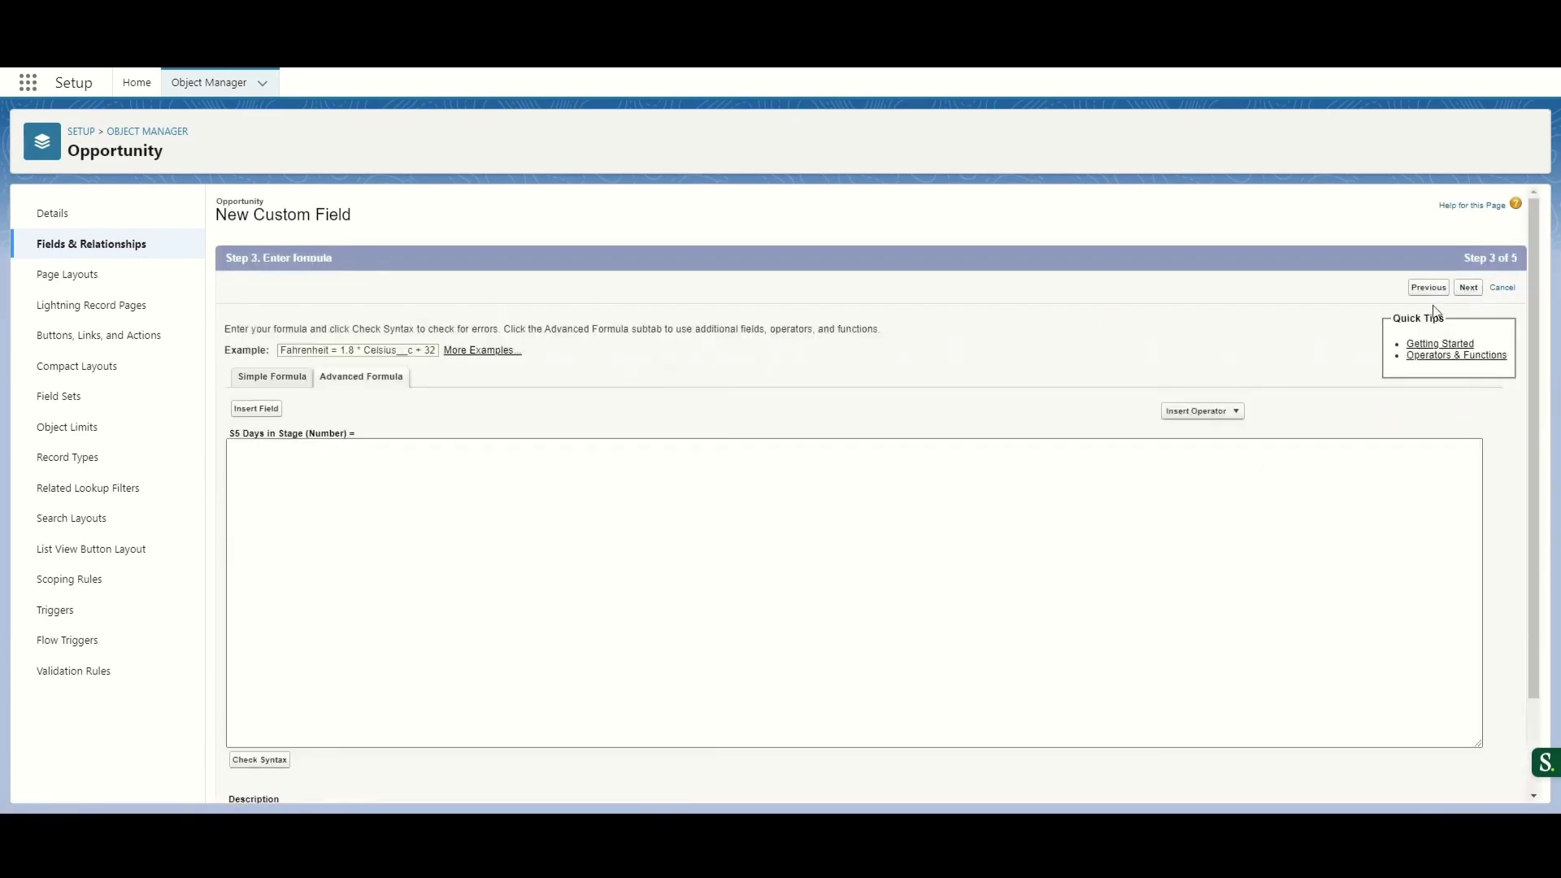
pyautogui.write('DAY(S6_Date__c ) - DAY( S5_Date__c )')
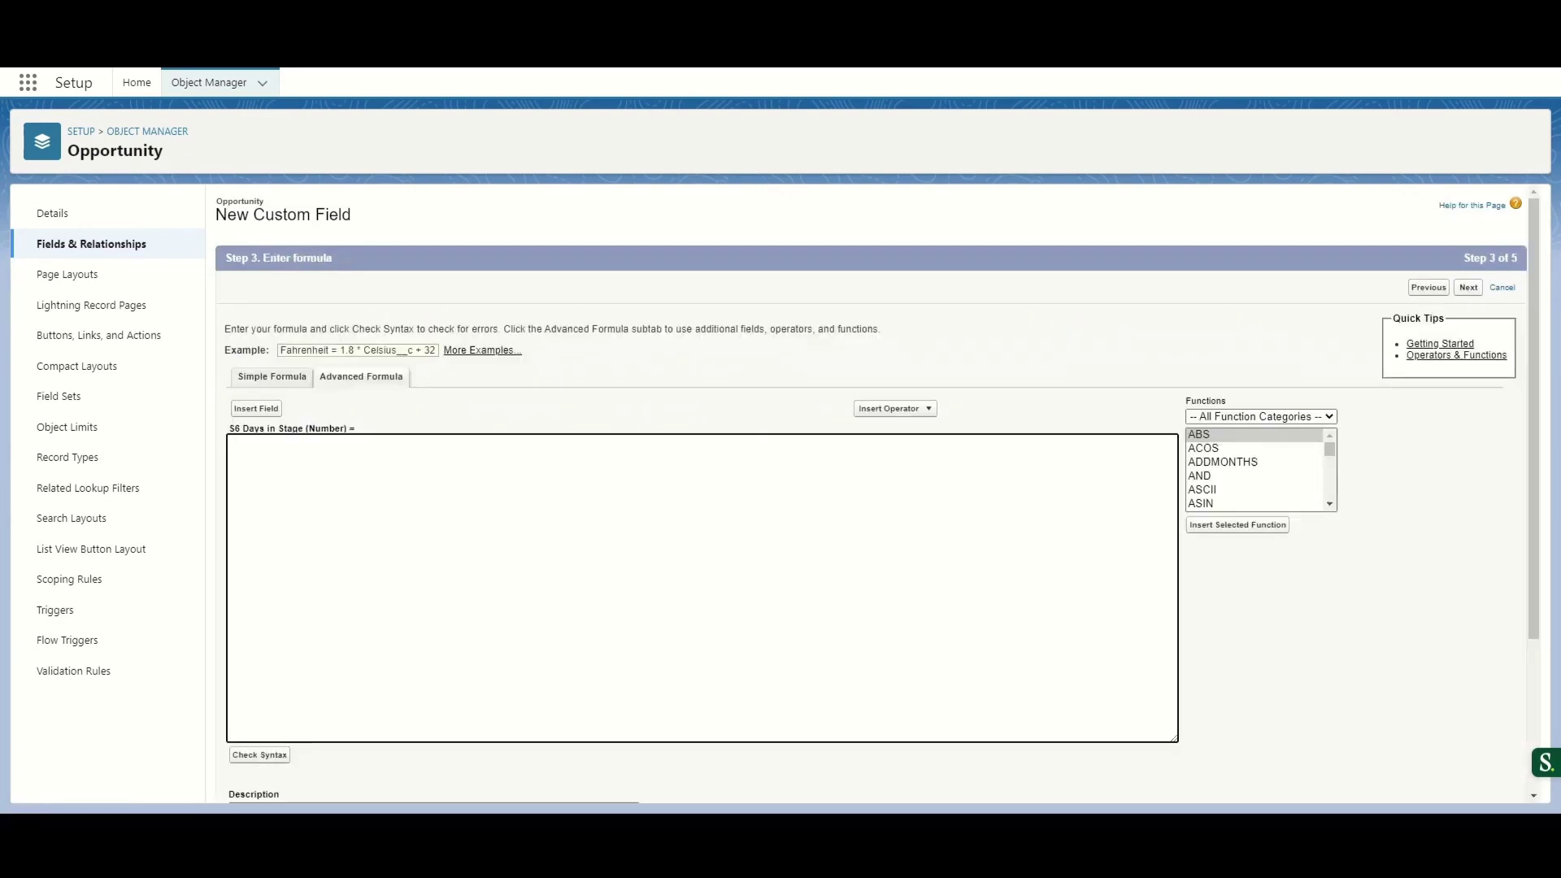
pyautogui.write('DAY(S7_Date__c ) - DAY( S6_Date__c )')
pyautogui.click(1468, 287)
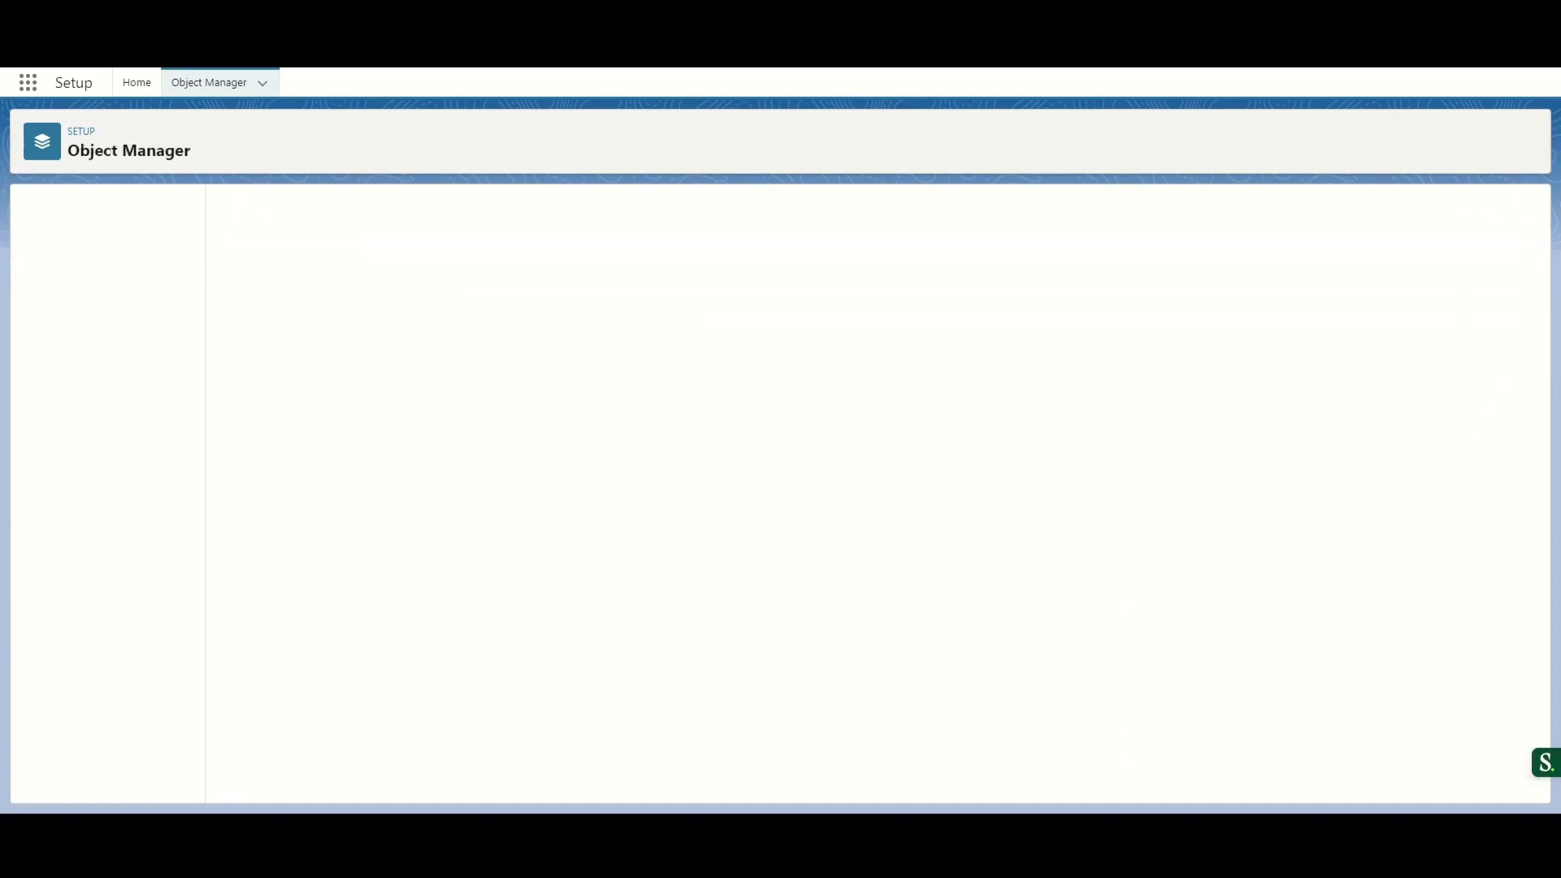
pyautogui.click(713, 703)
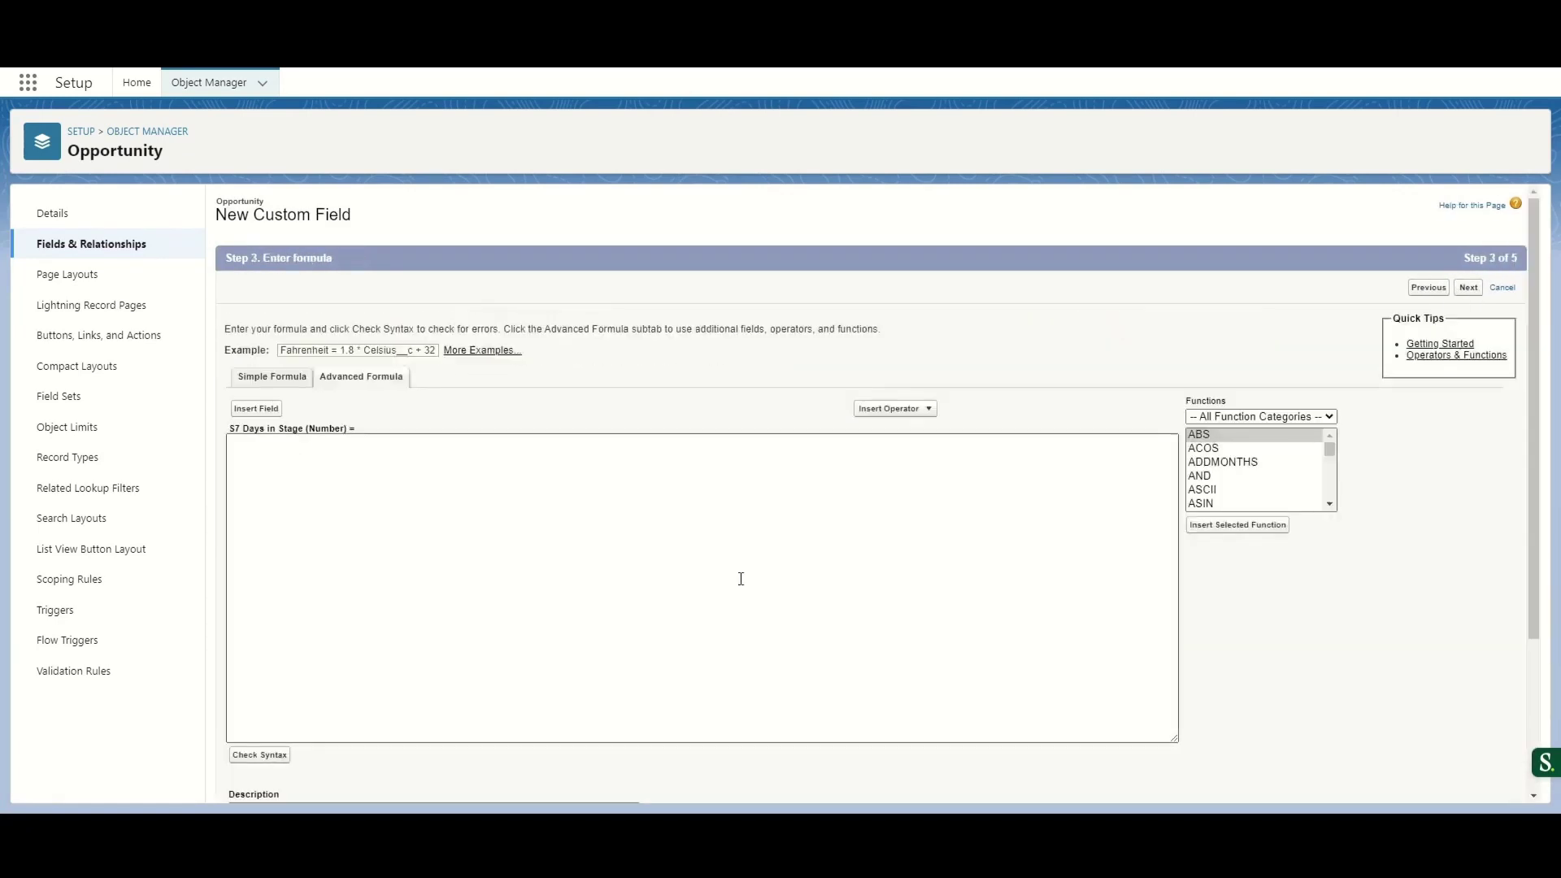
# Paste the S7 Days in Stage formula, fix its field reference to S8_Date__c, and finish
pyautogui.write('DAY(S8_Date__c ) - DAY(  CloseDate )')
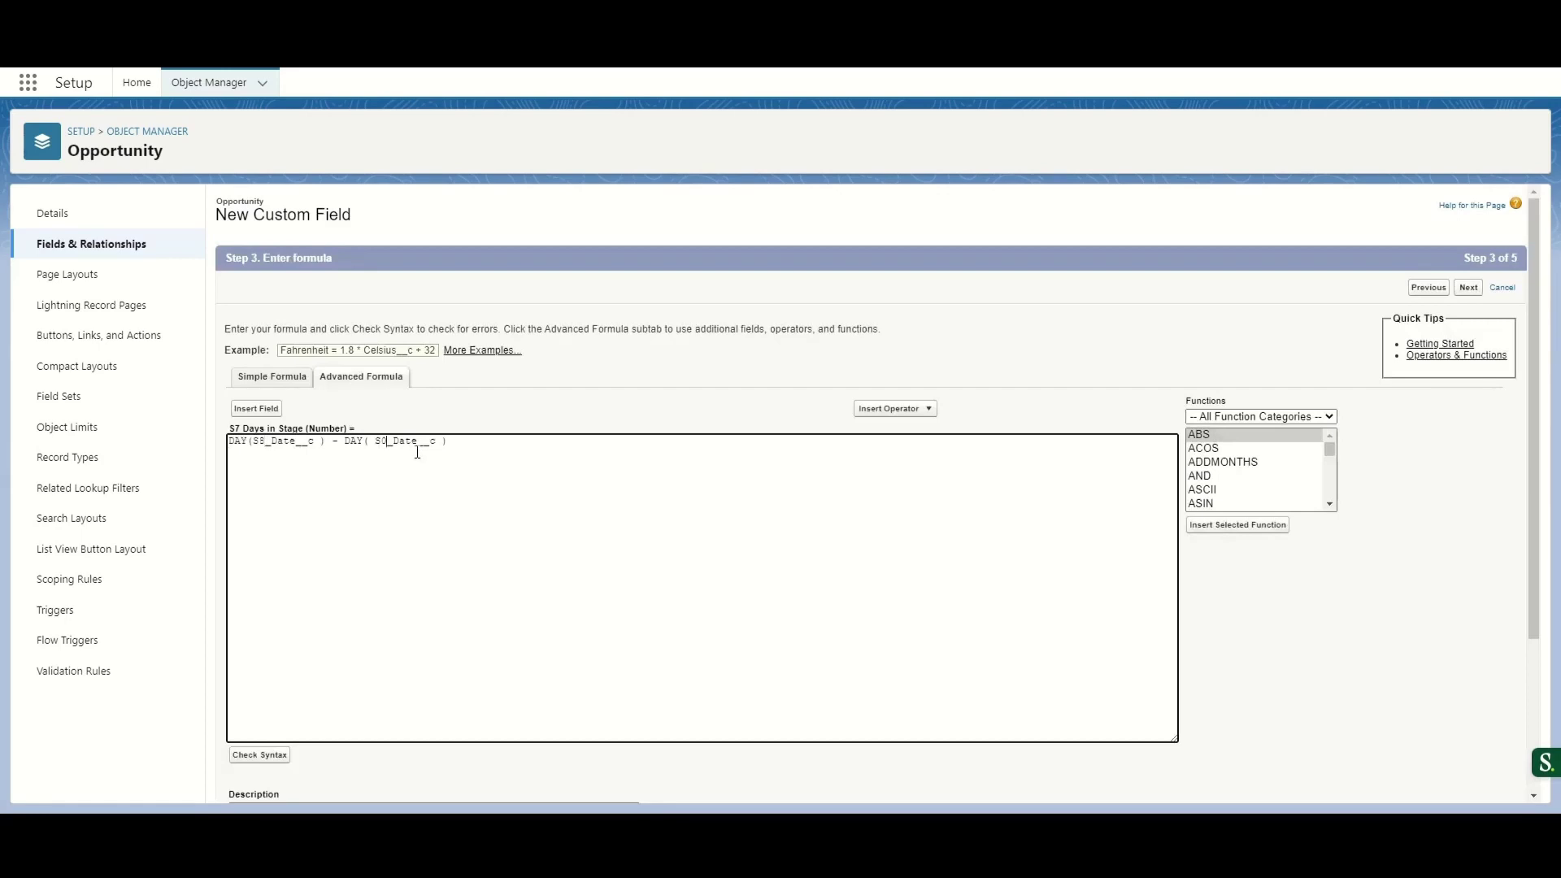
pyautogui.click(274, 408)
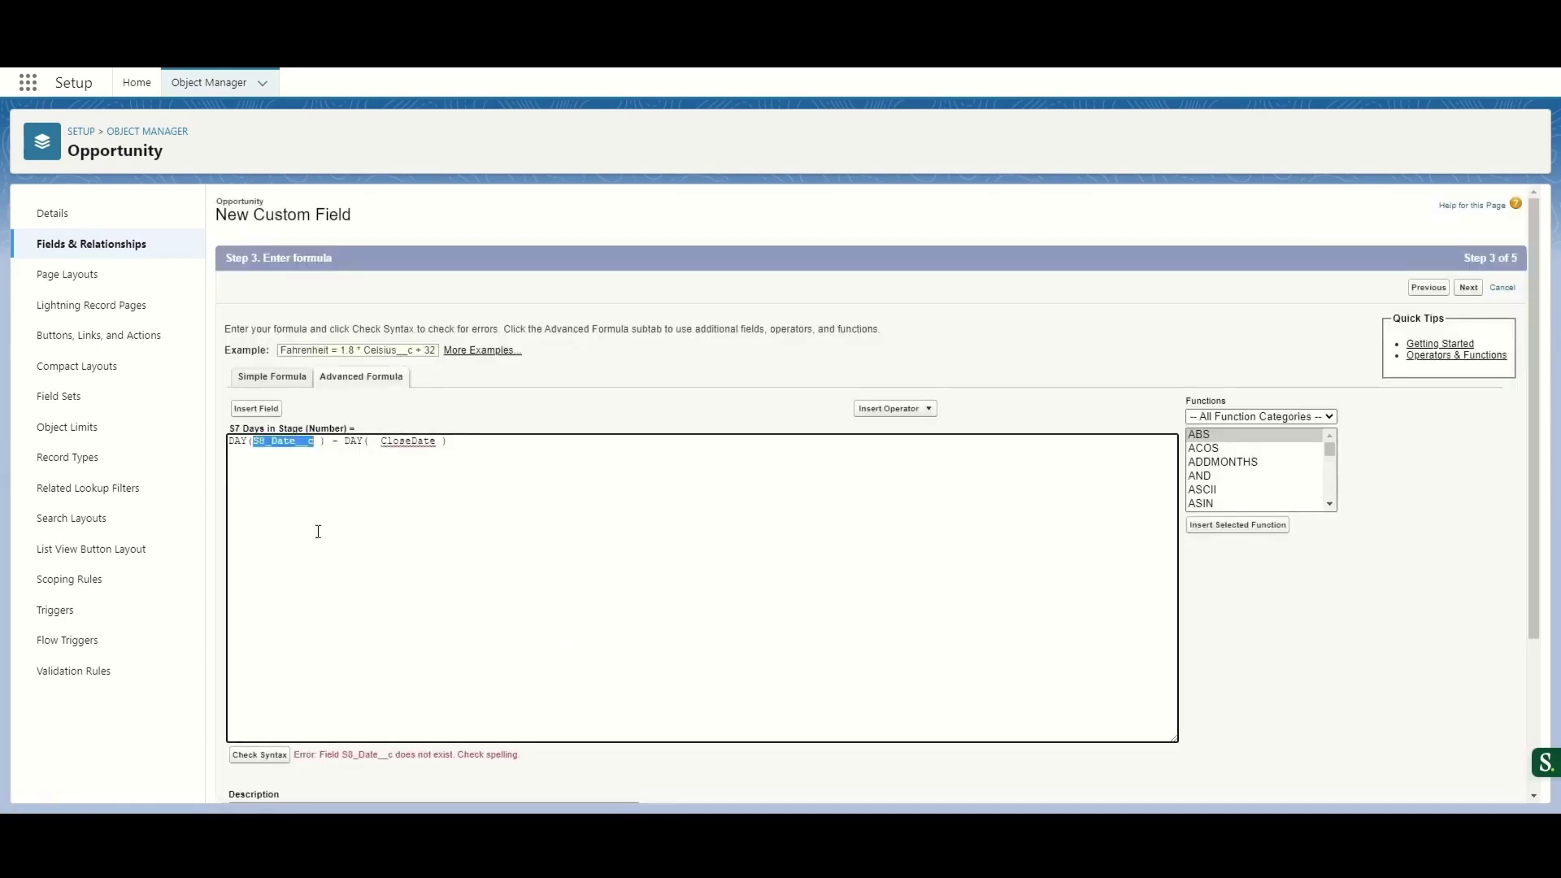
pyautogui.doubleClick(407, 441)
pyautogui.hotkey('ctrl', 'c')
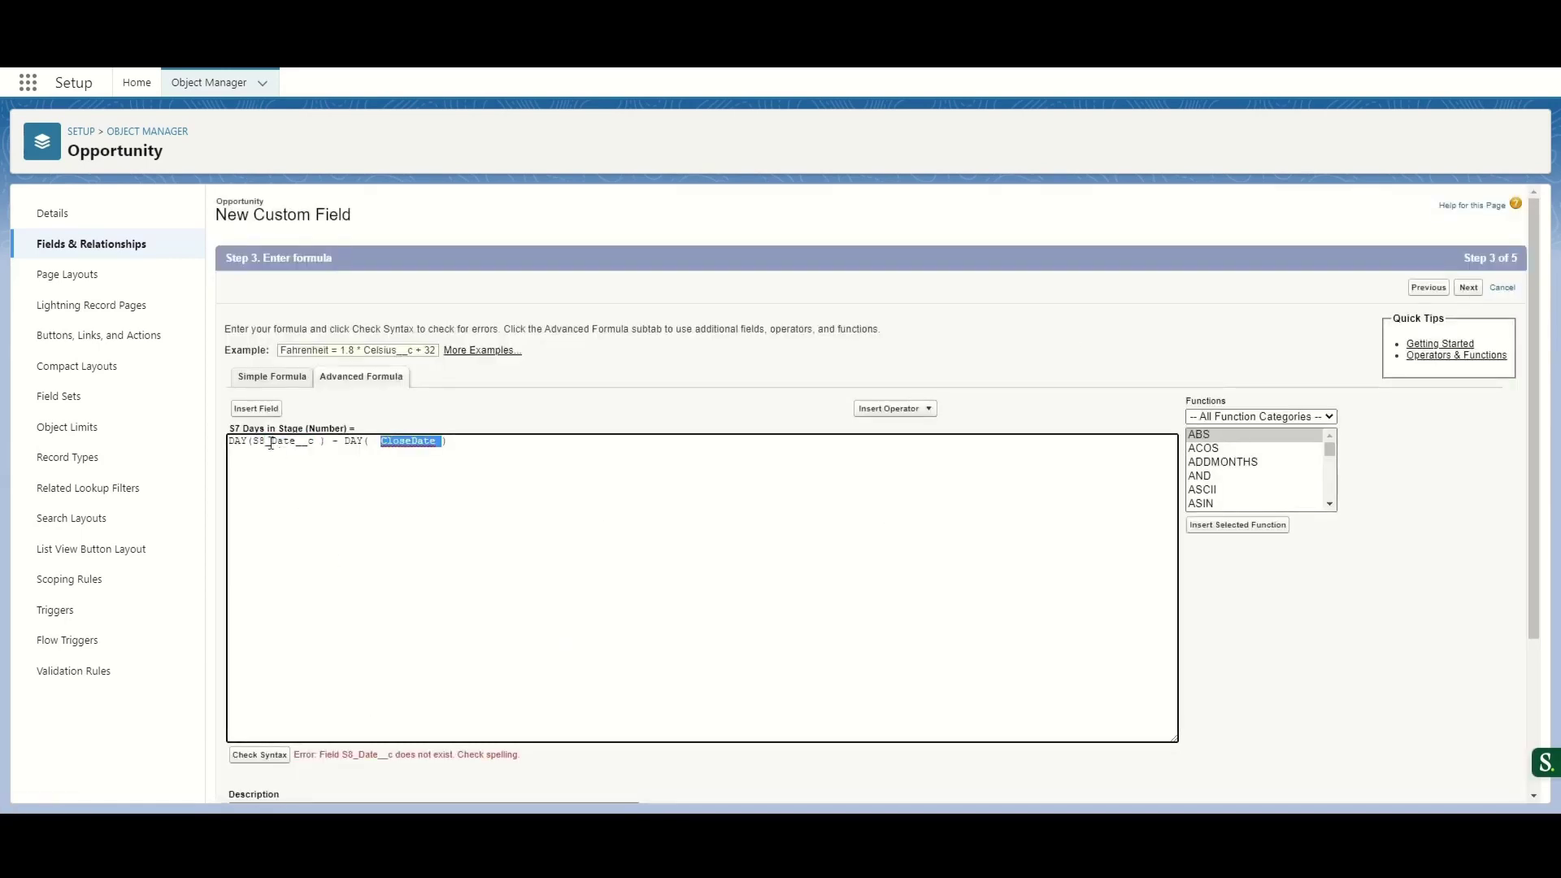
pyautogui.doubleClick(283, 441)
pyautogui.hotkey('ctrl', 'v')
pyautogui.doubleClick(401, 441)
pyautogui.write('S8_Date__c')
pyautogui.click(1468, 288)
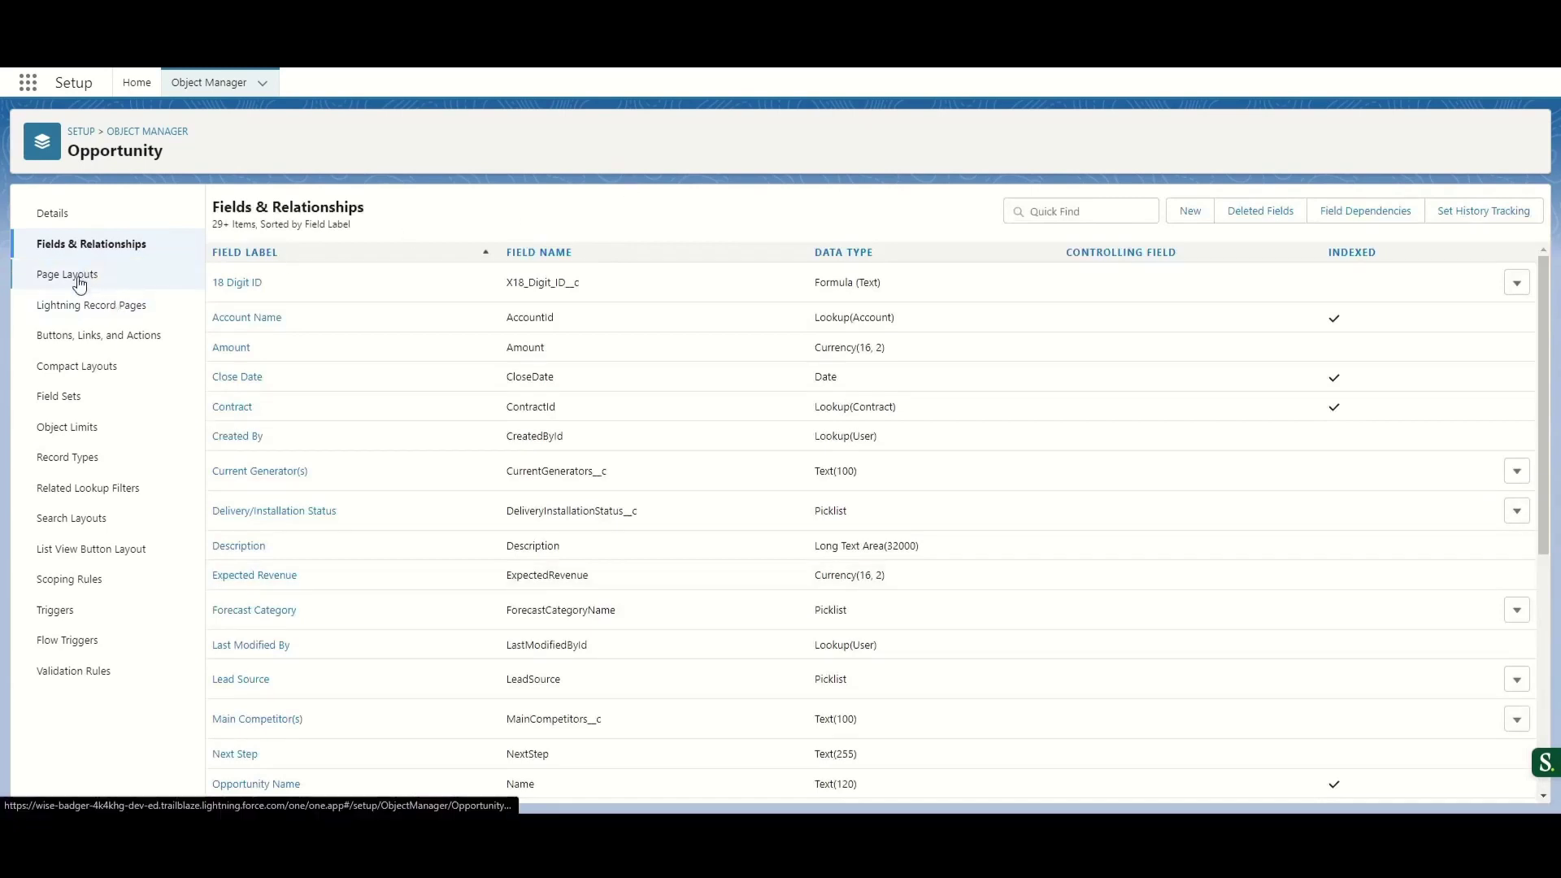
# Add a new section named 'Stage History' to the Opportunity Layout
pyautogui.click(78, 283)
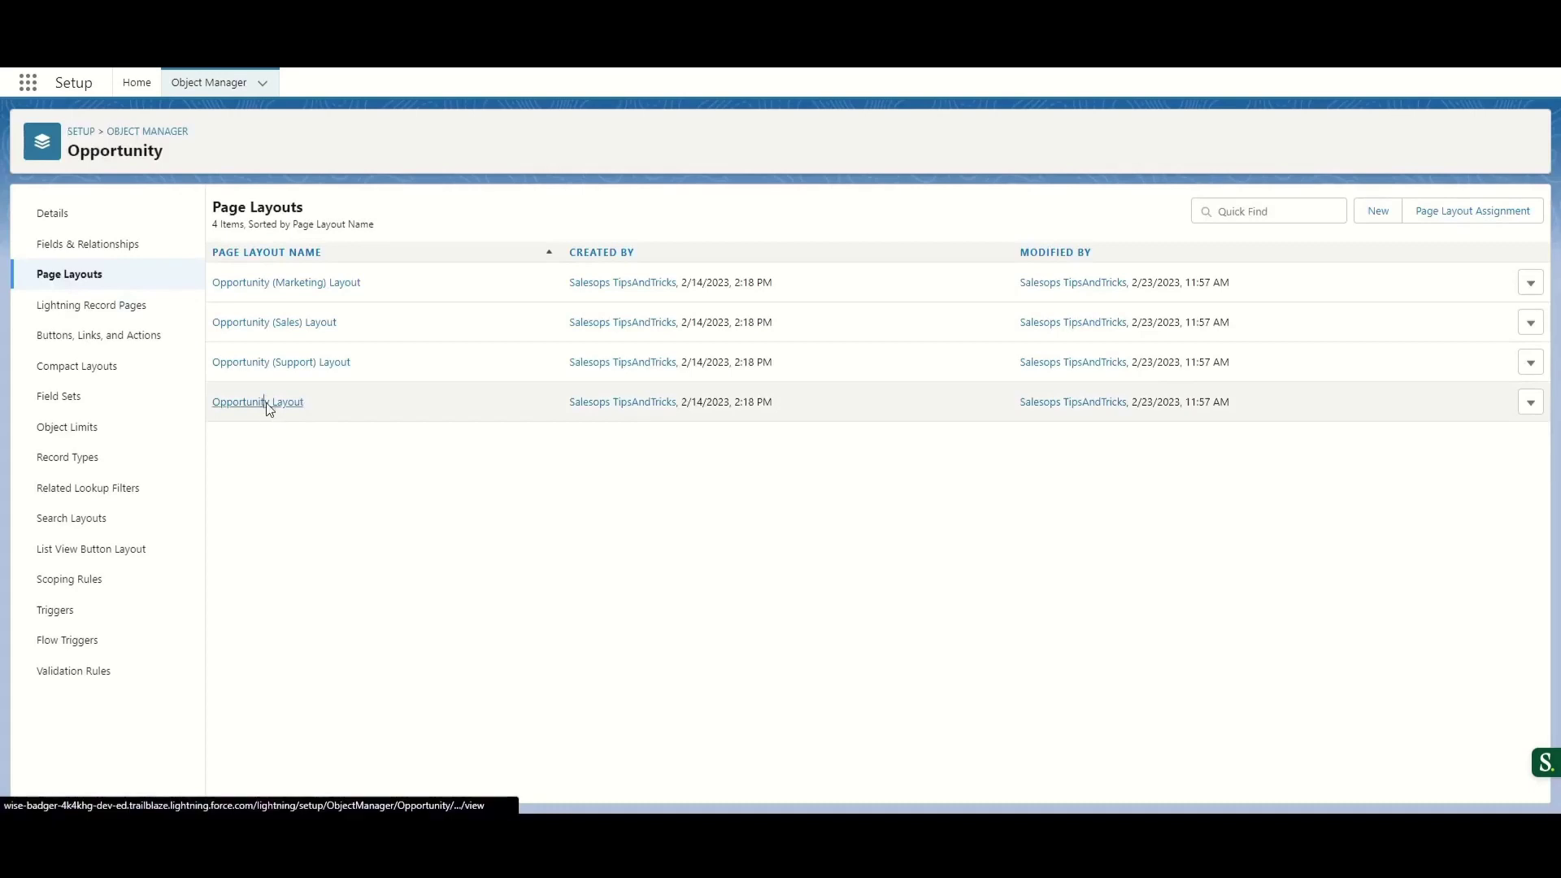
pyautogui.click(269, 401)
pyautogui.scroll(-5, 439, 427)
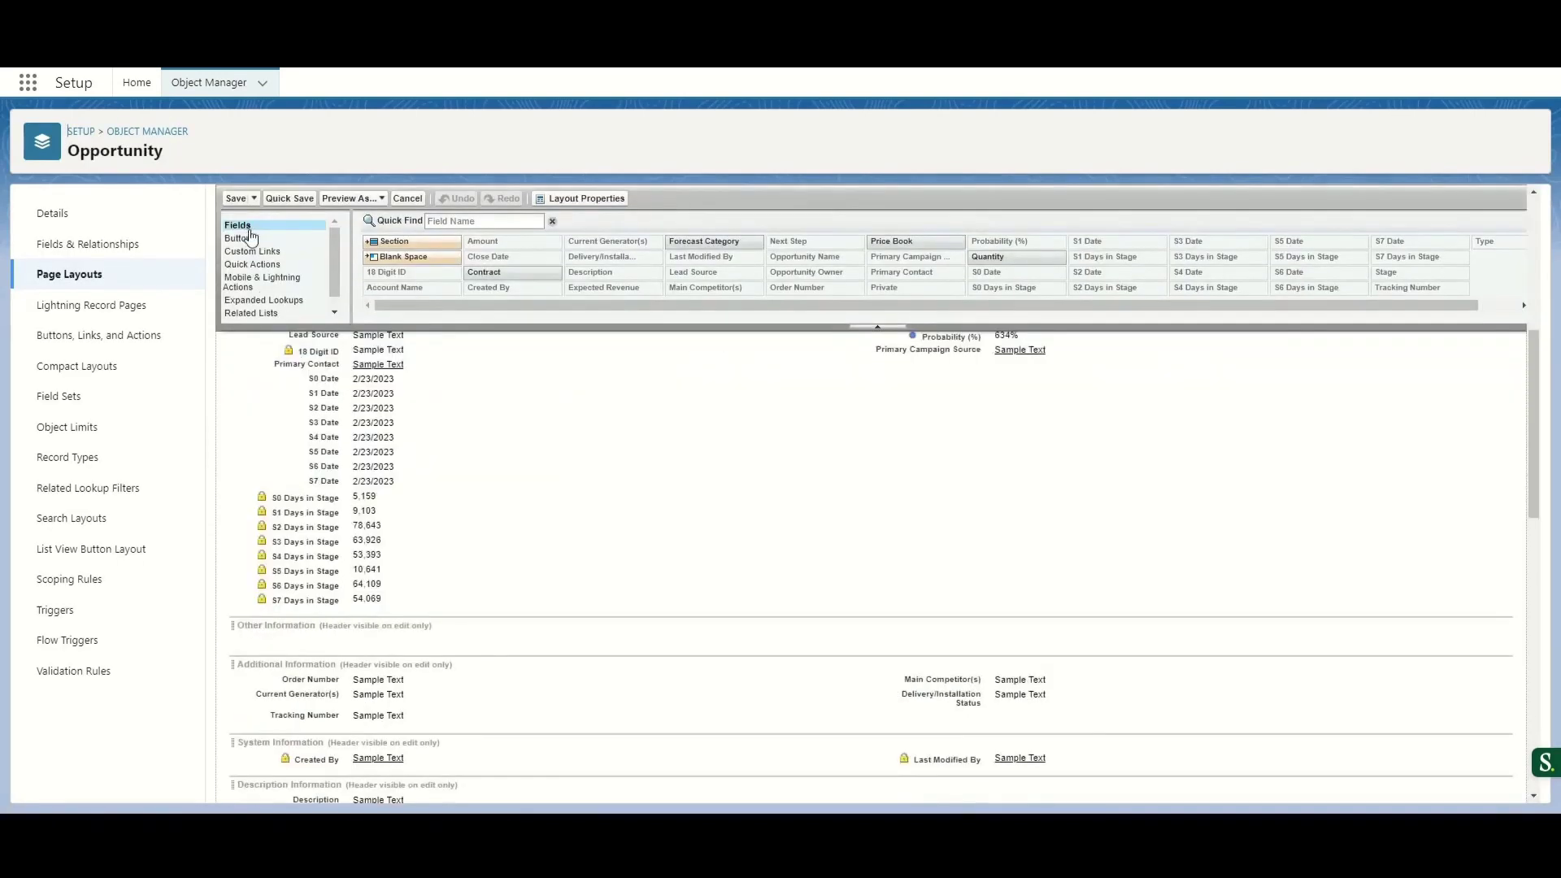
pyautogui.moveTo(418, 243); pyautogui.dragTo(413, 580)
pyautogui.doubleClick(911, 418)
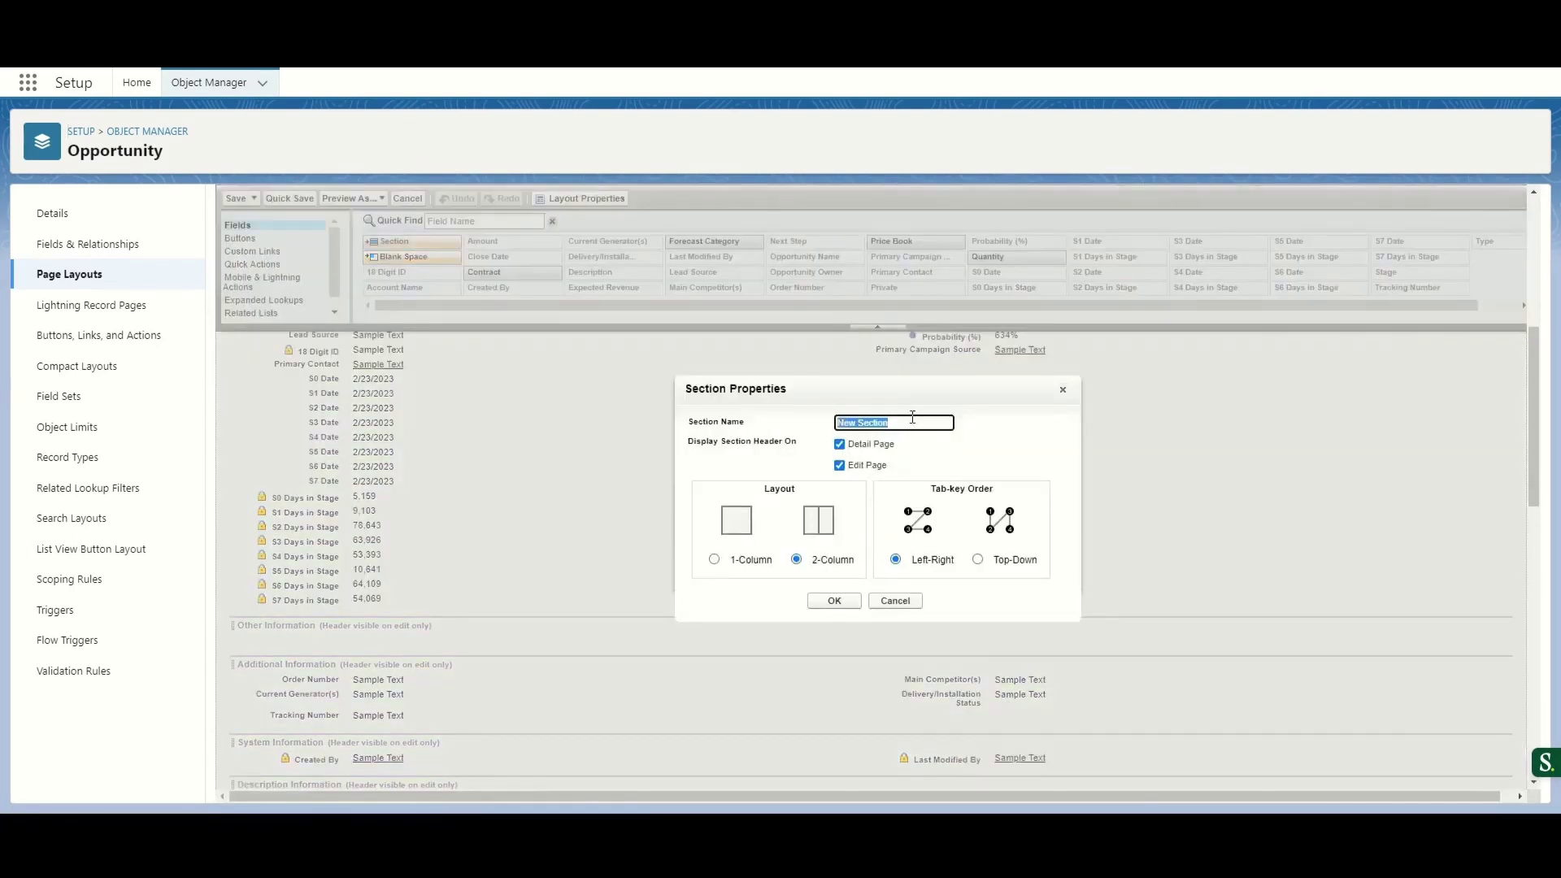
pyautogui.write('Stage History')
pyautogui.click(833, 610)
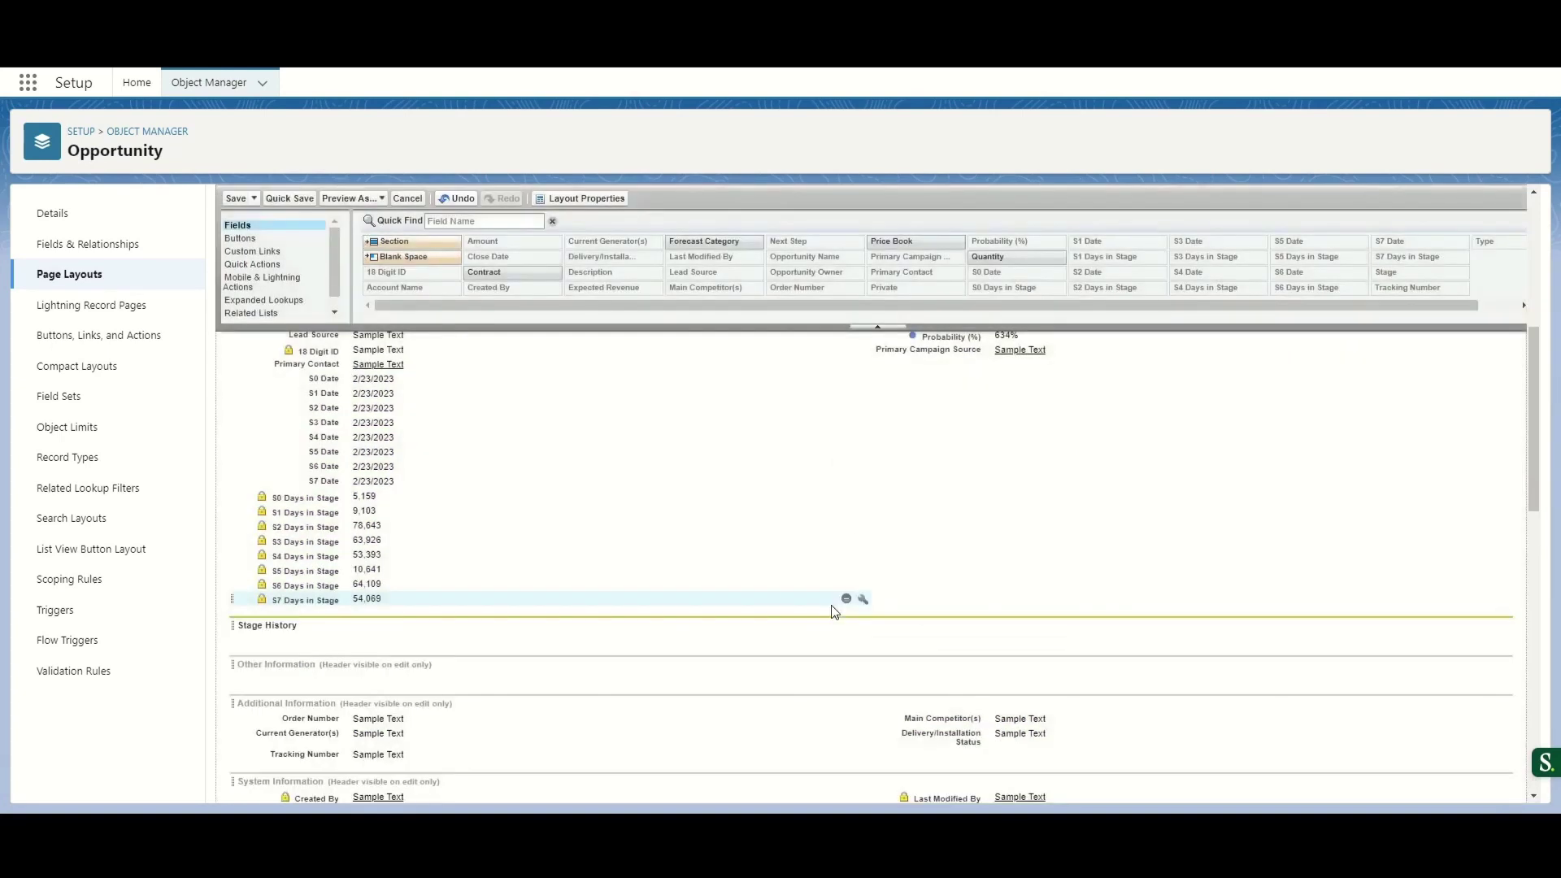
# Move S0–S7 Date into Stage History's left column and S0–S7 Days in Stage into its right column, then save
pyautogui.moveTo(358, 380); pyautogui.dragTo(349, 627)
pyautogui.click(351, 378)
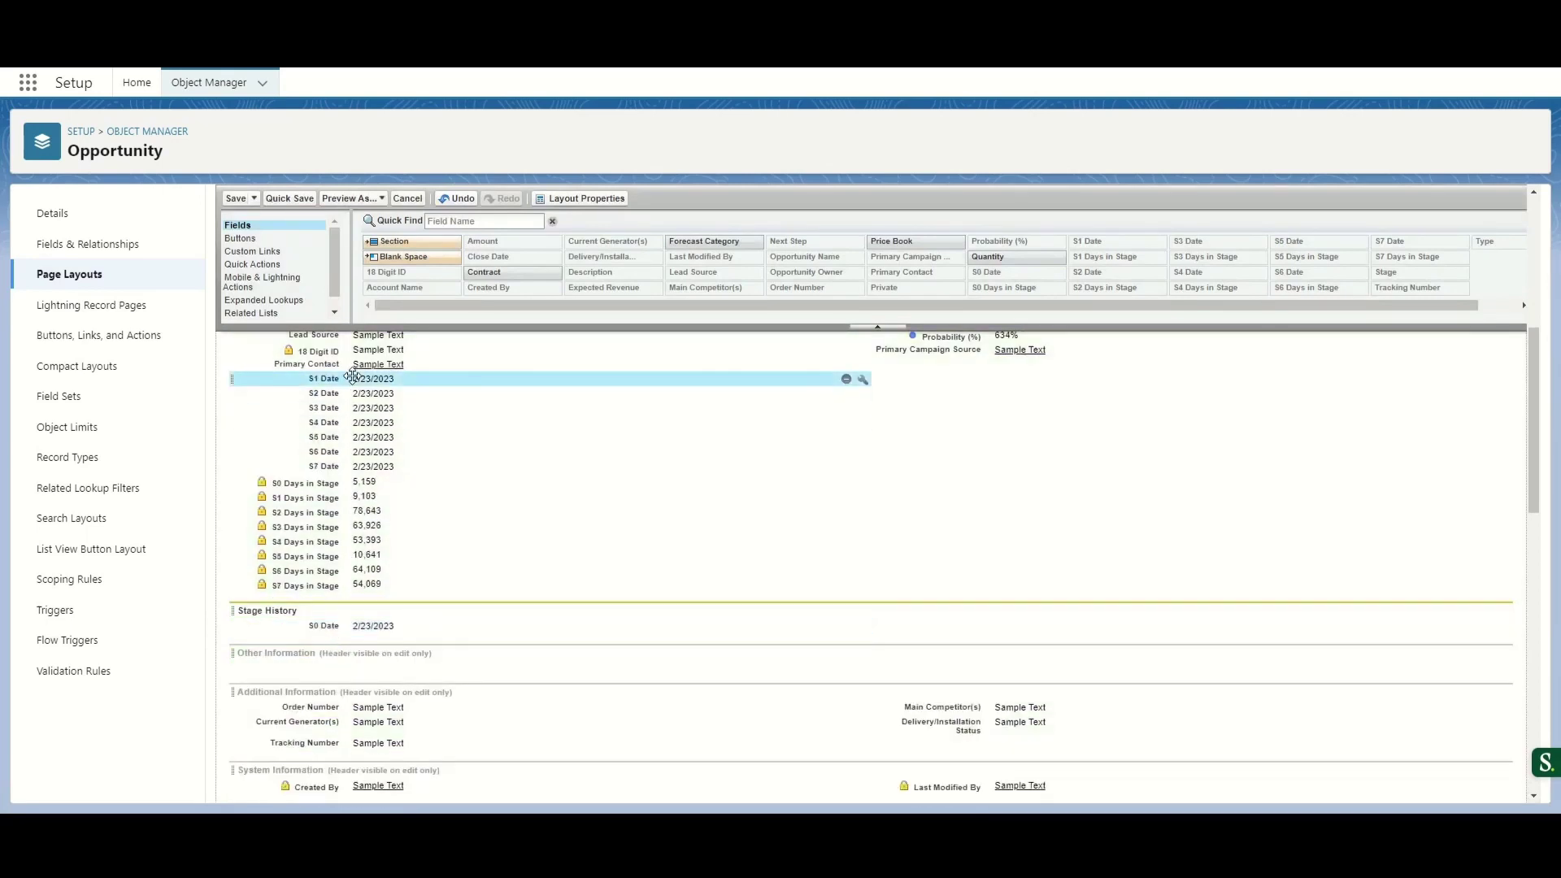
pyautogui.keyDown('shift'); pyautogui.click(349, 465); pyautogui.keyUp('shift')
pyautogui.moveTo(349, 466); pyautogui.dragTo(337, 634)
pyautogui.click(338, 381)
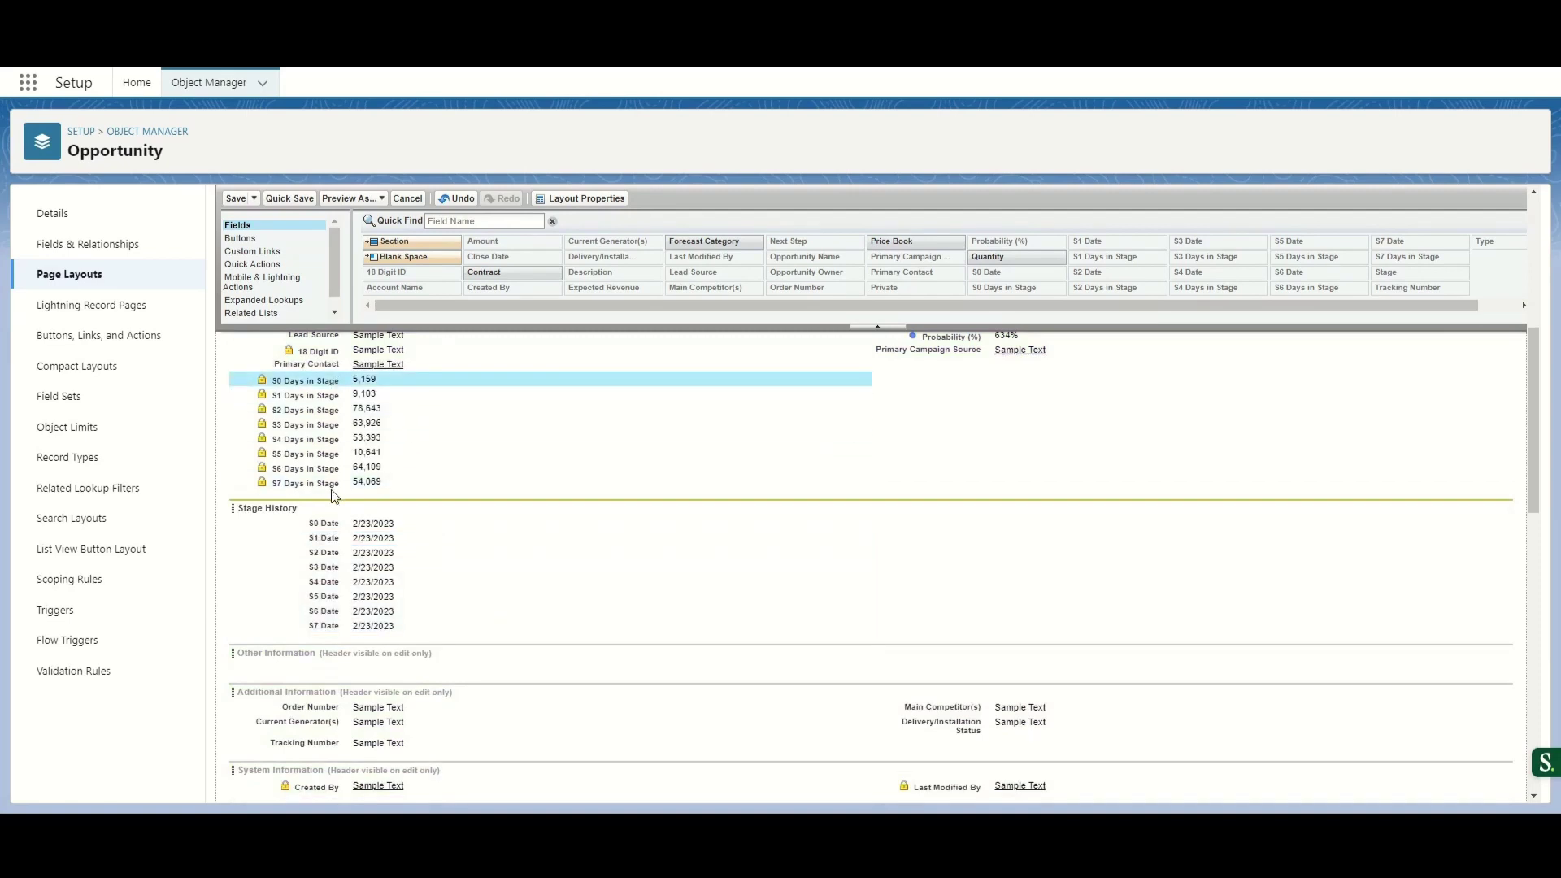
pyautogui.keyDown('shift'); pyautogui.click(329, 483); pyautogui.keyUp('shift')
pyautogui.moveTo(323, 408); pyautogui.dragTo(909, 569)
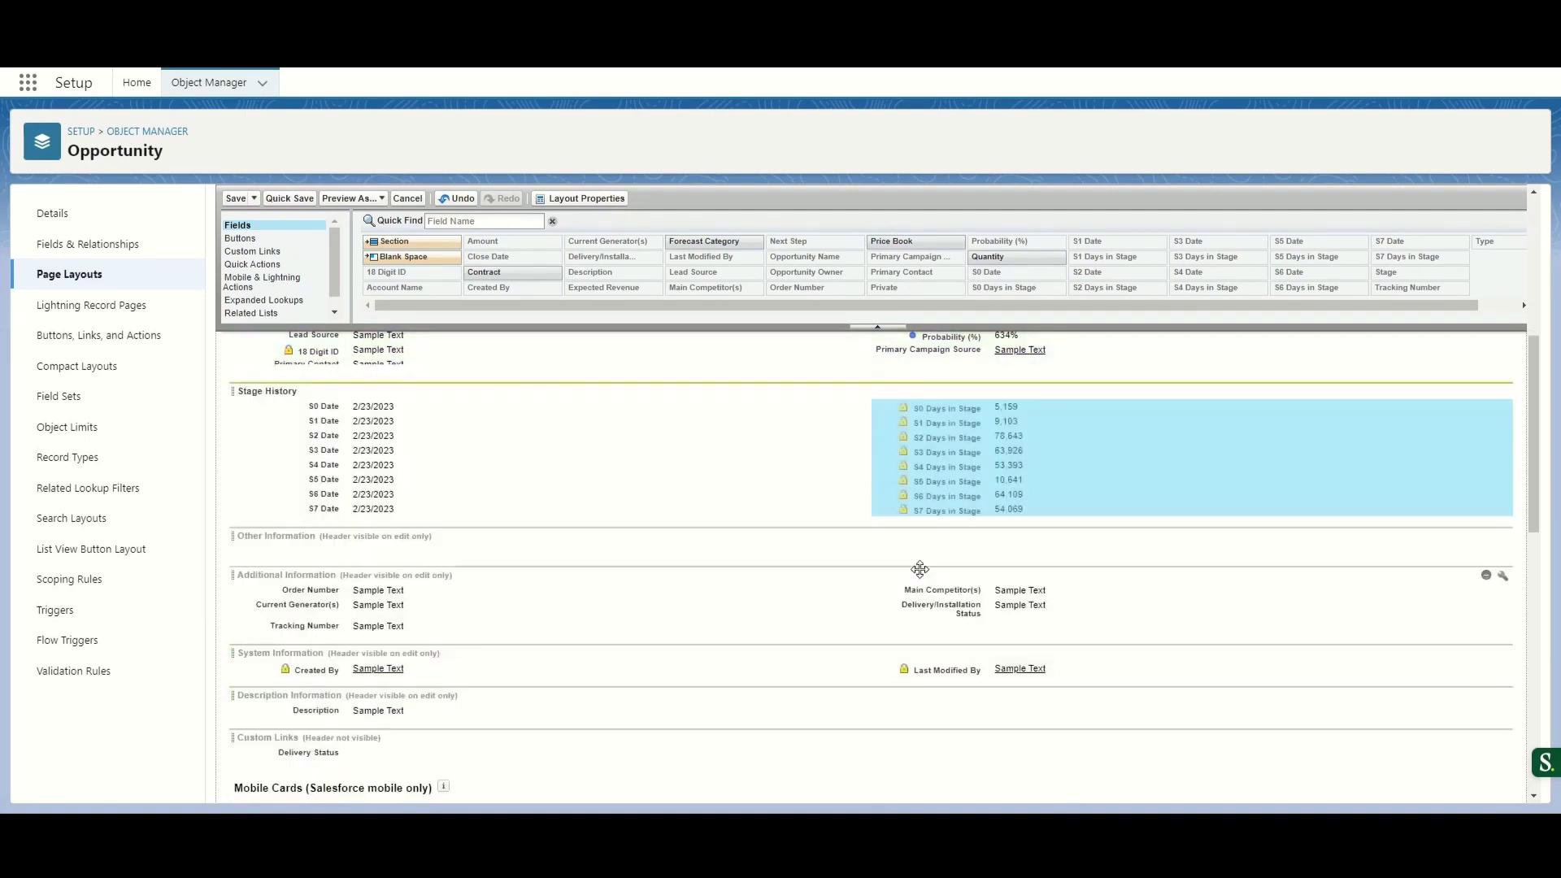
pyautogui.click(234, 200)
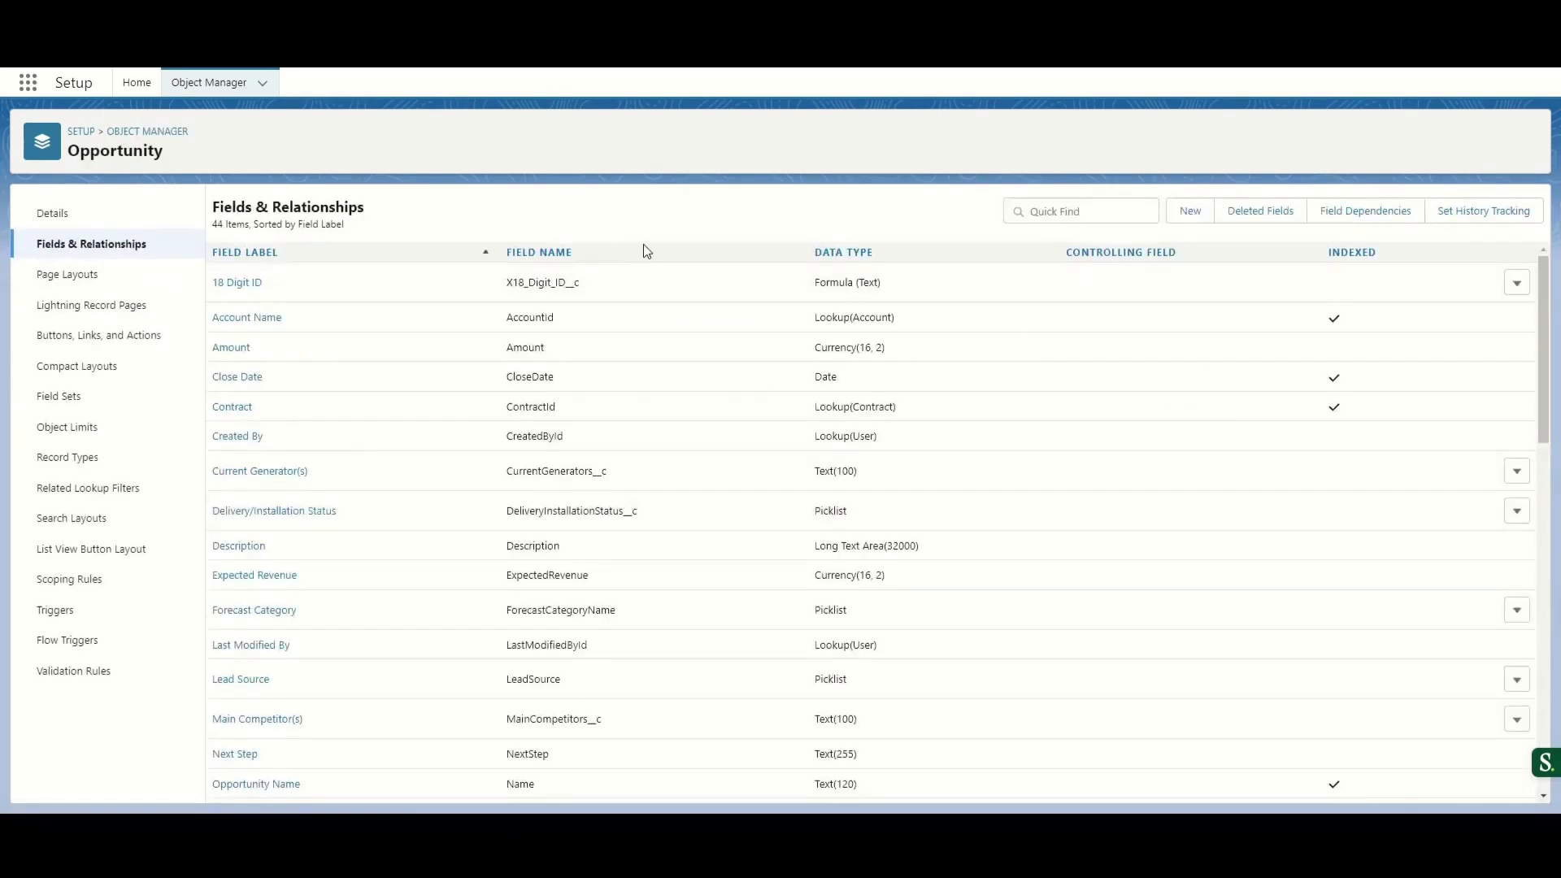
# Edit the S0 Date field to default to TODAY(), verify the syntax, and save
pyautogui.scroll(-9, 435, 513)
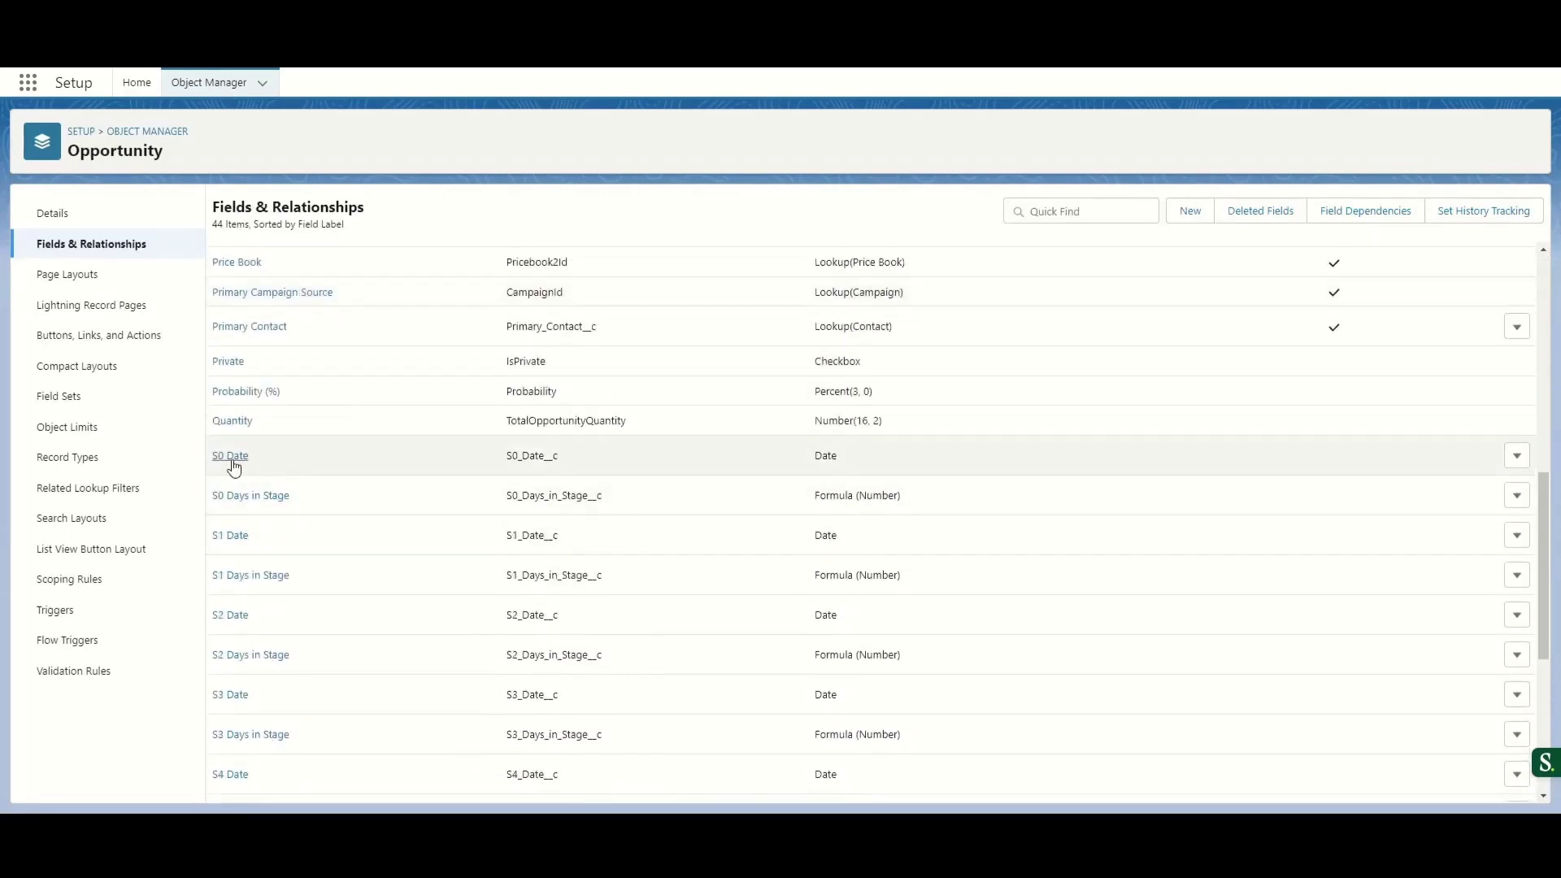
pyautogui.click(232, 456)
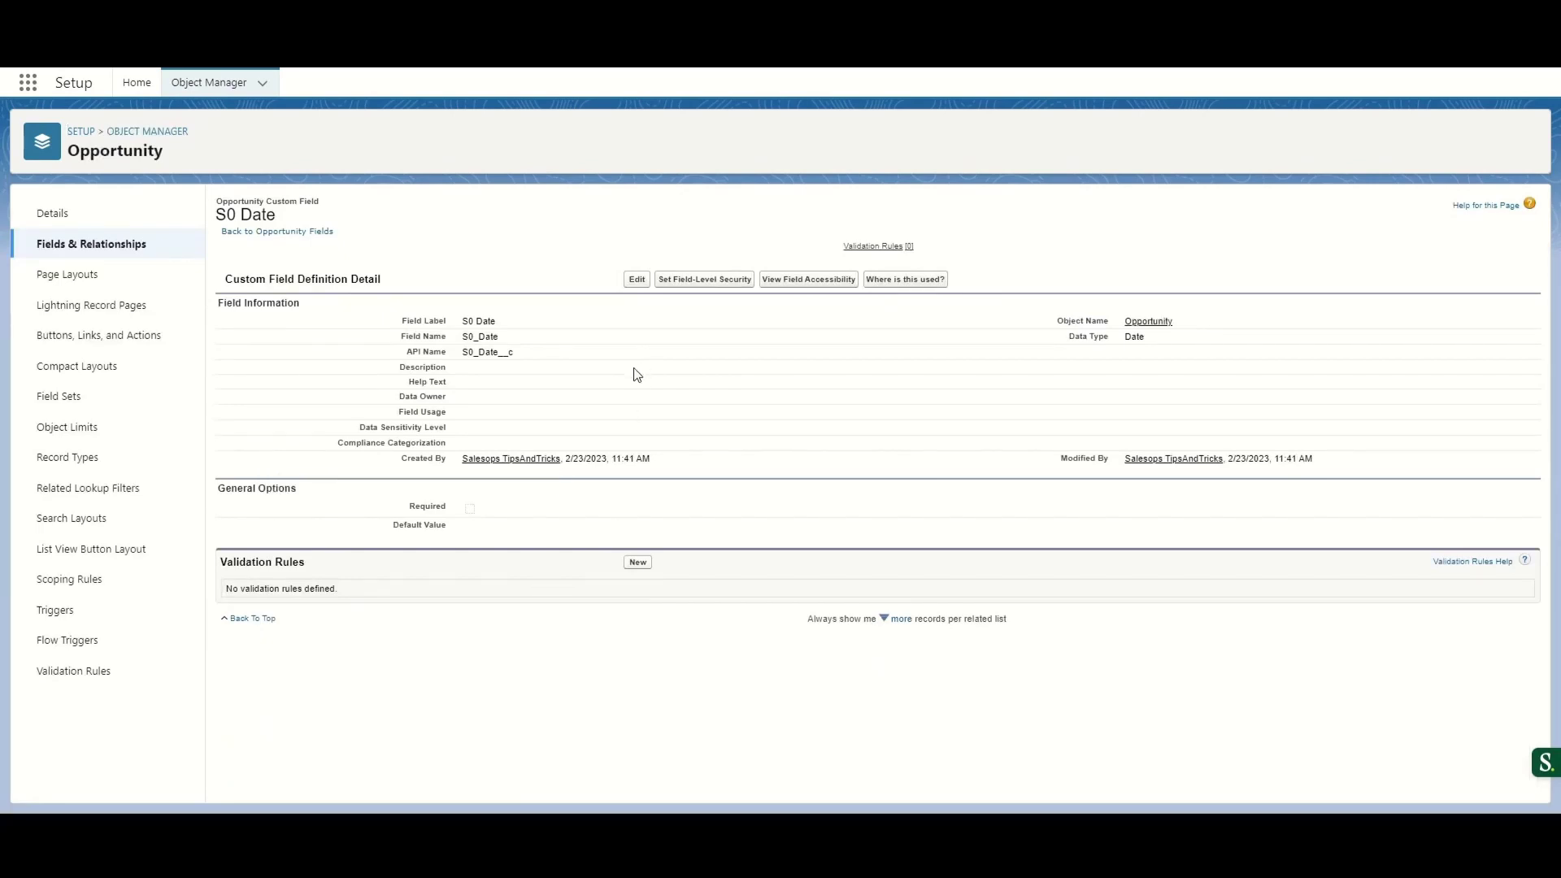
pyautogui.click(637, 281)
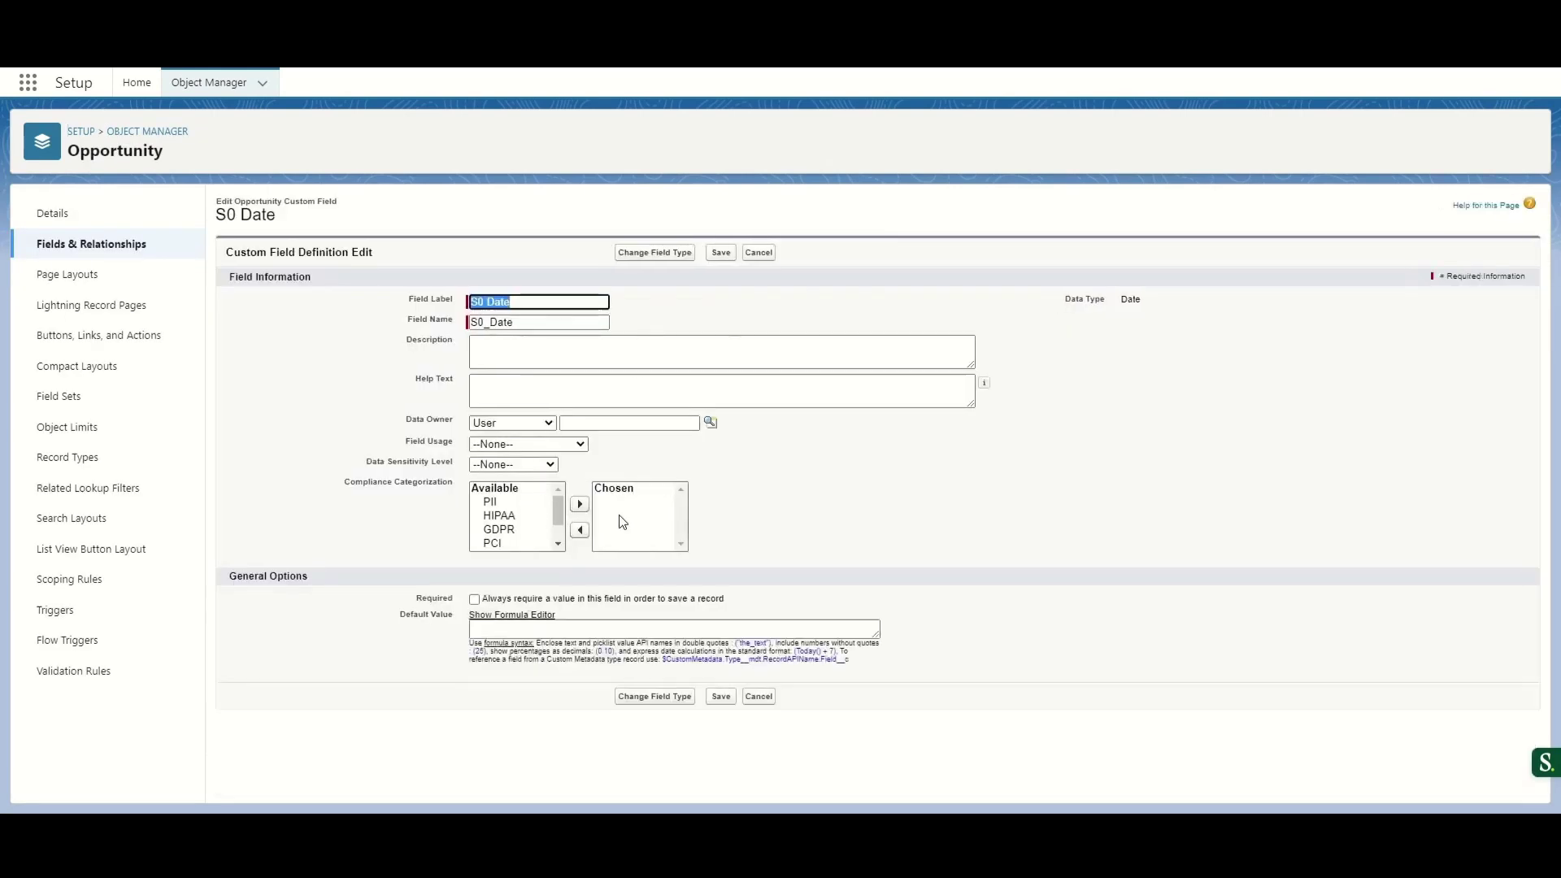
pyautogui.click(504, 628)
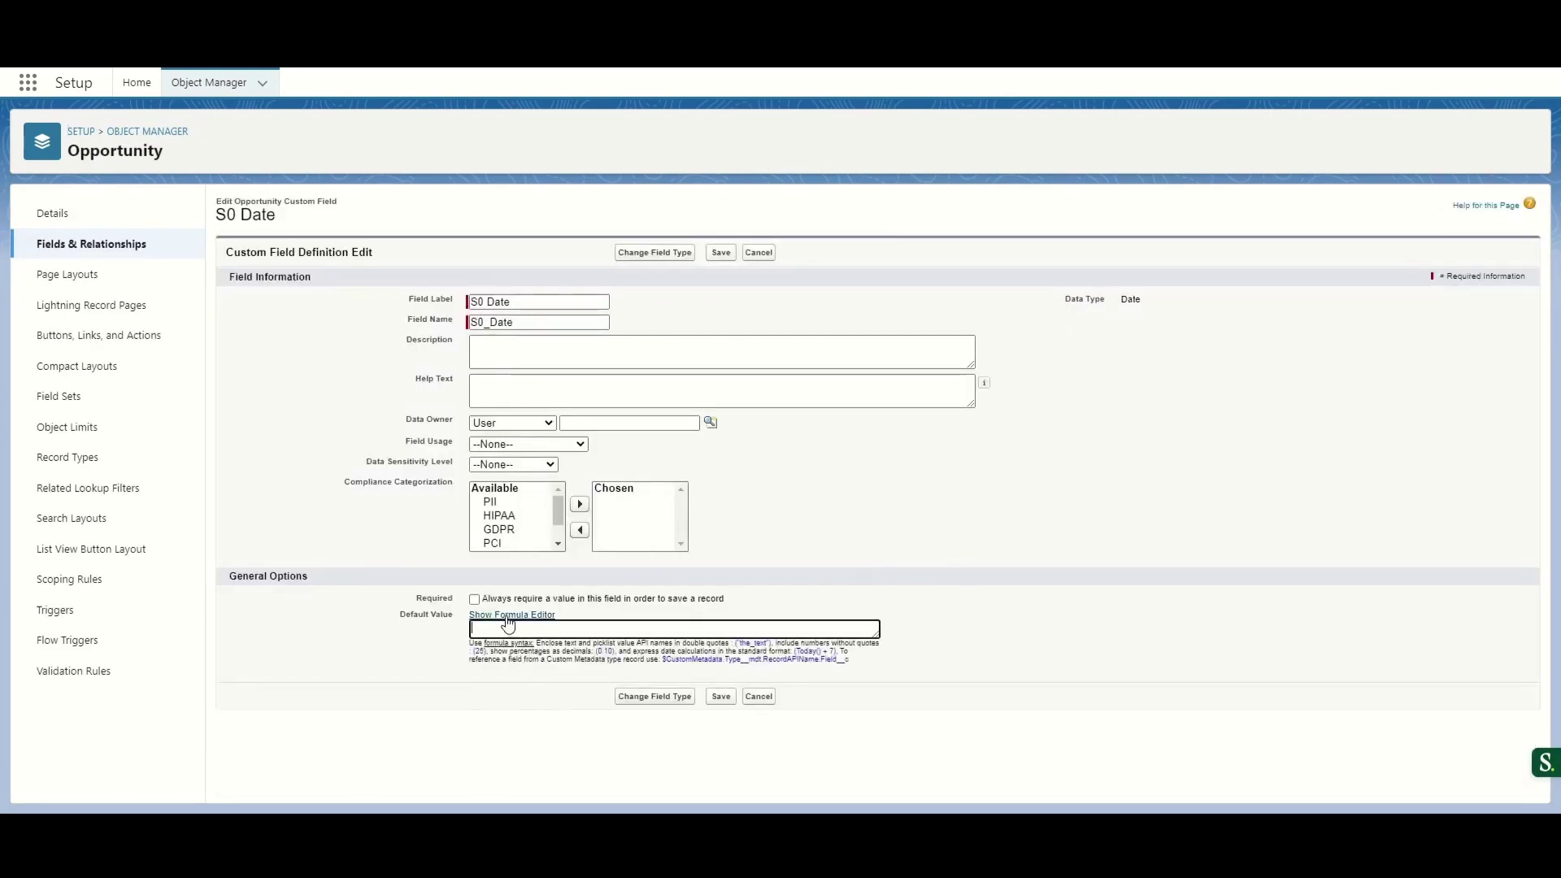
pyautogui.click(508, 615)
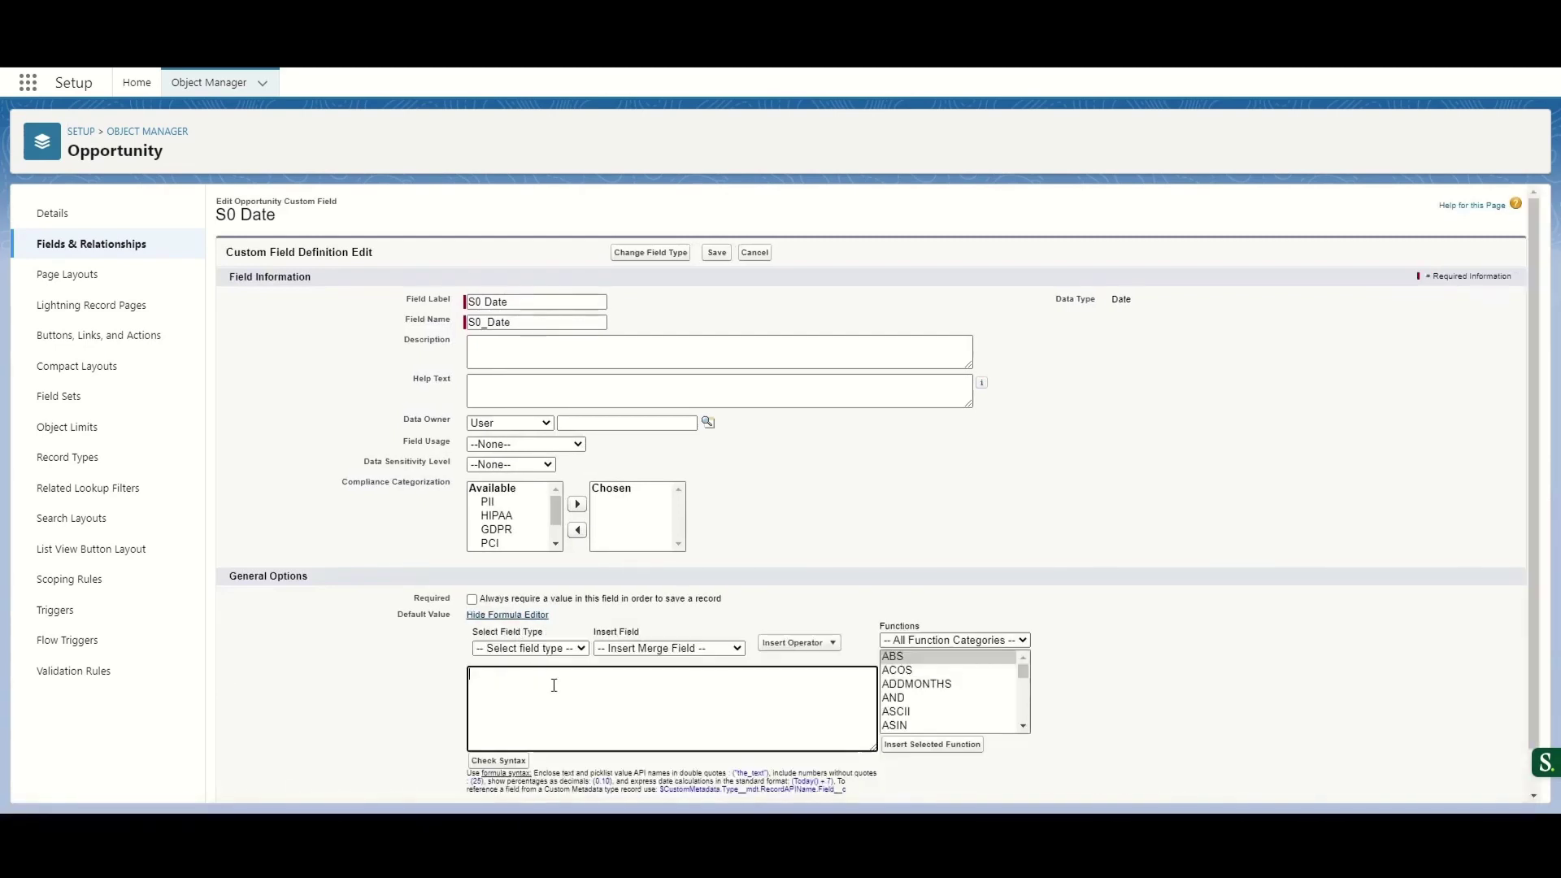
pyautogui.click(554, 685)
pyautogui.write('TODAY(')
pyautogui.click(500, 761)
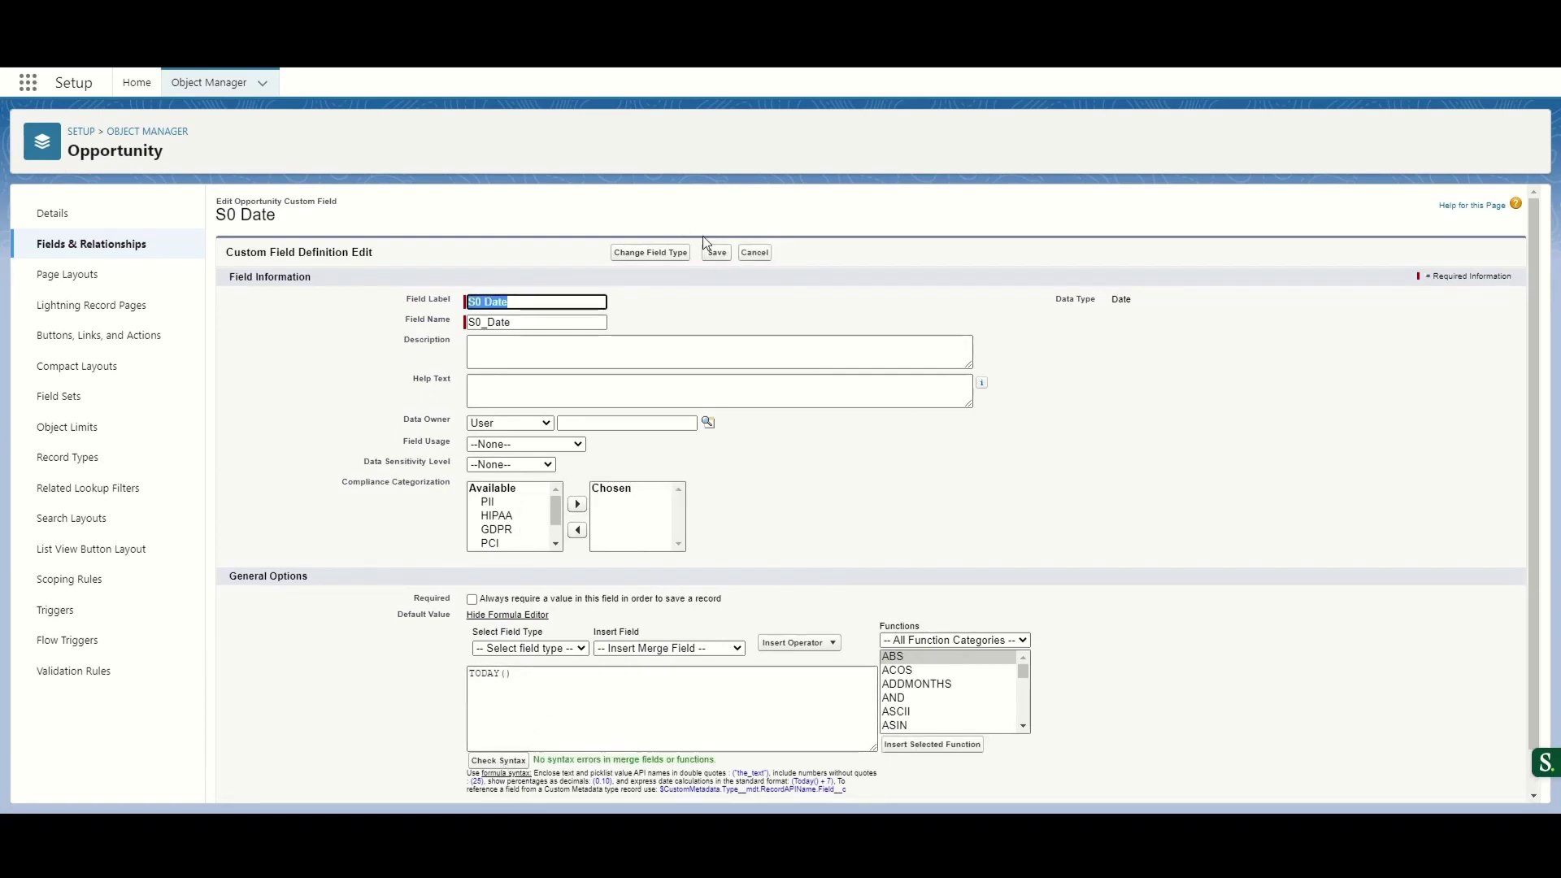
pyautogui.click(715, 254)
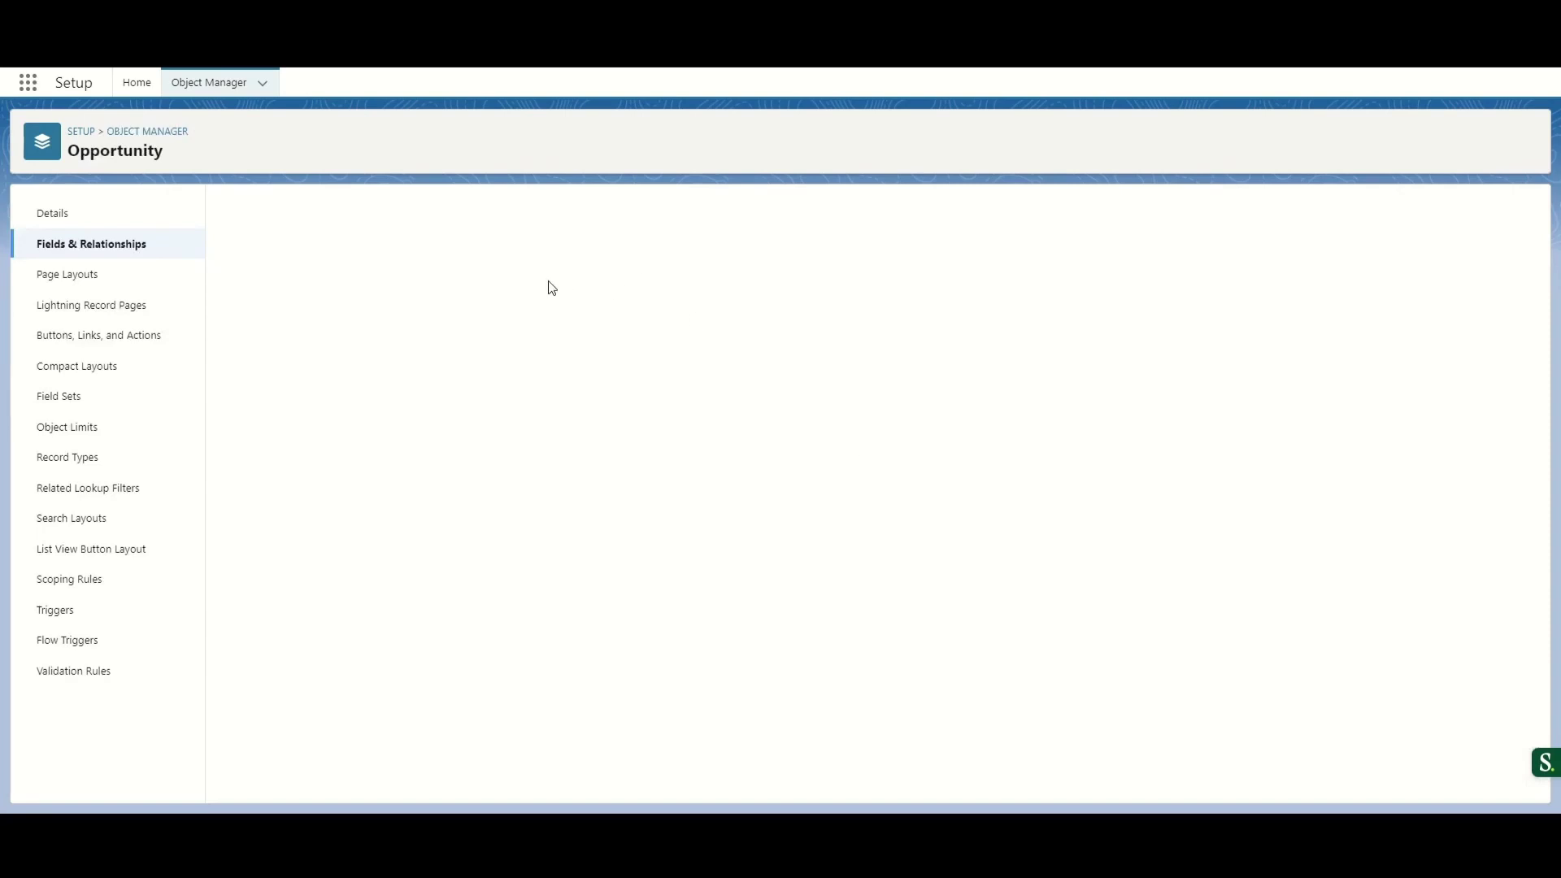
# From Setup's Flows list, create a new Record-Triggered Flow, opening Flow Builder with Start and End
pyautogui.click(143, 86)
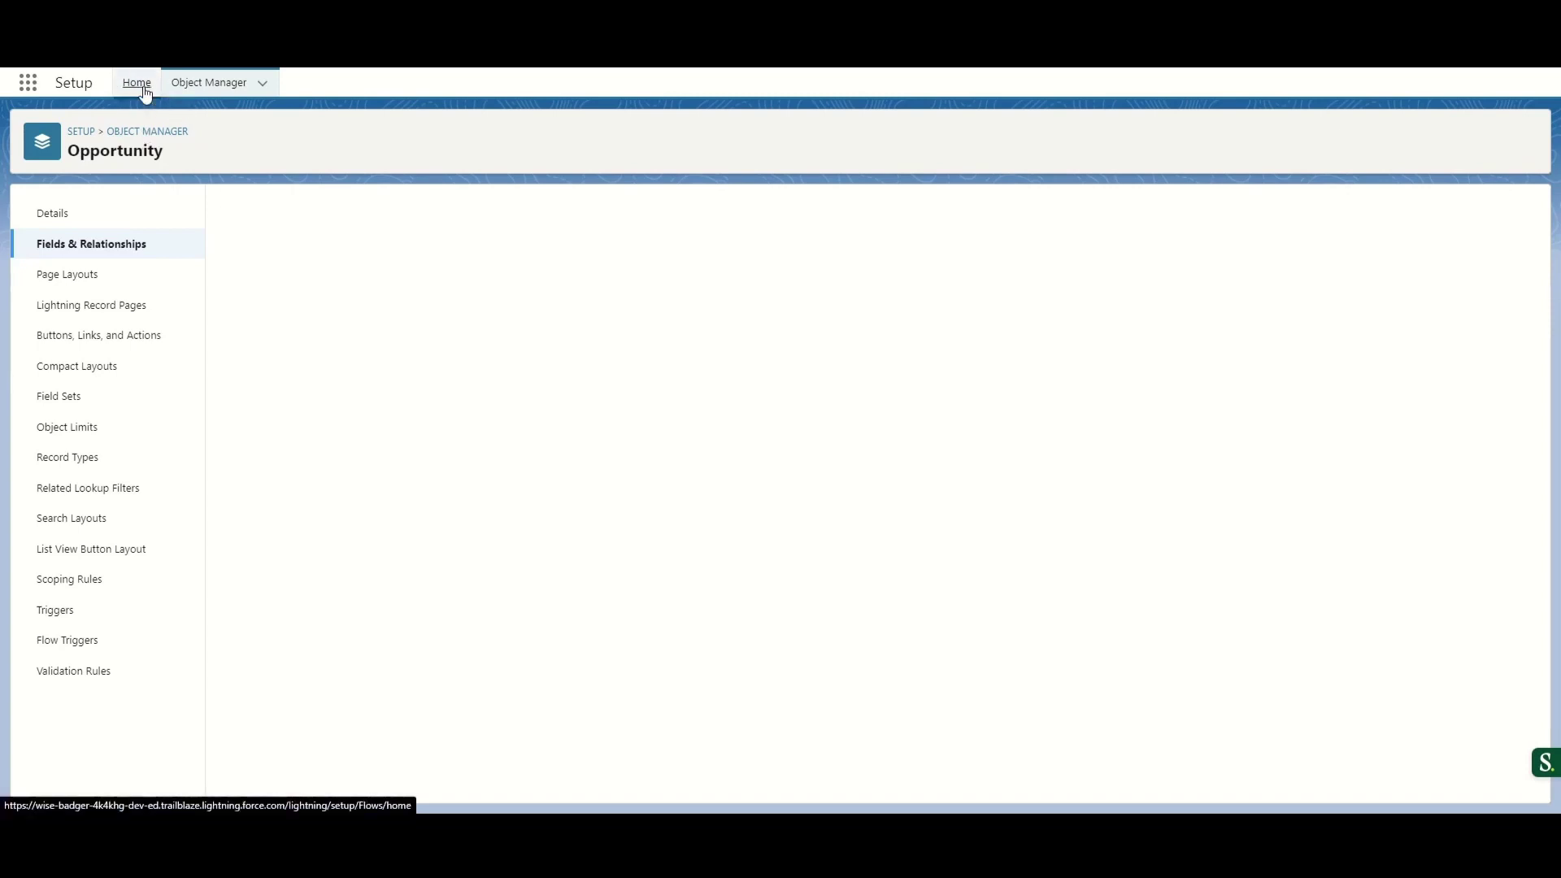
pyautogui.click(59, 130)
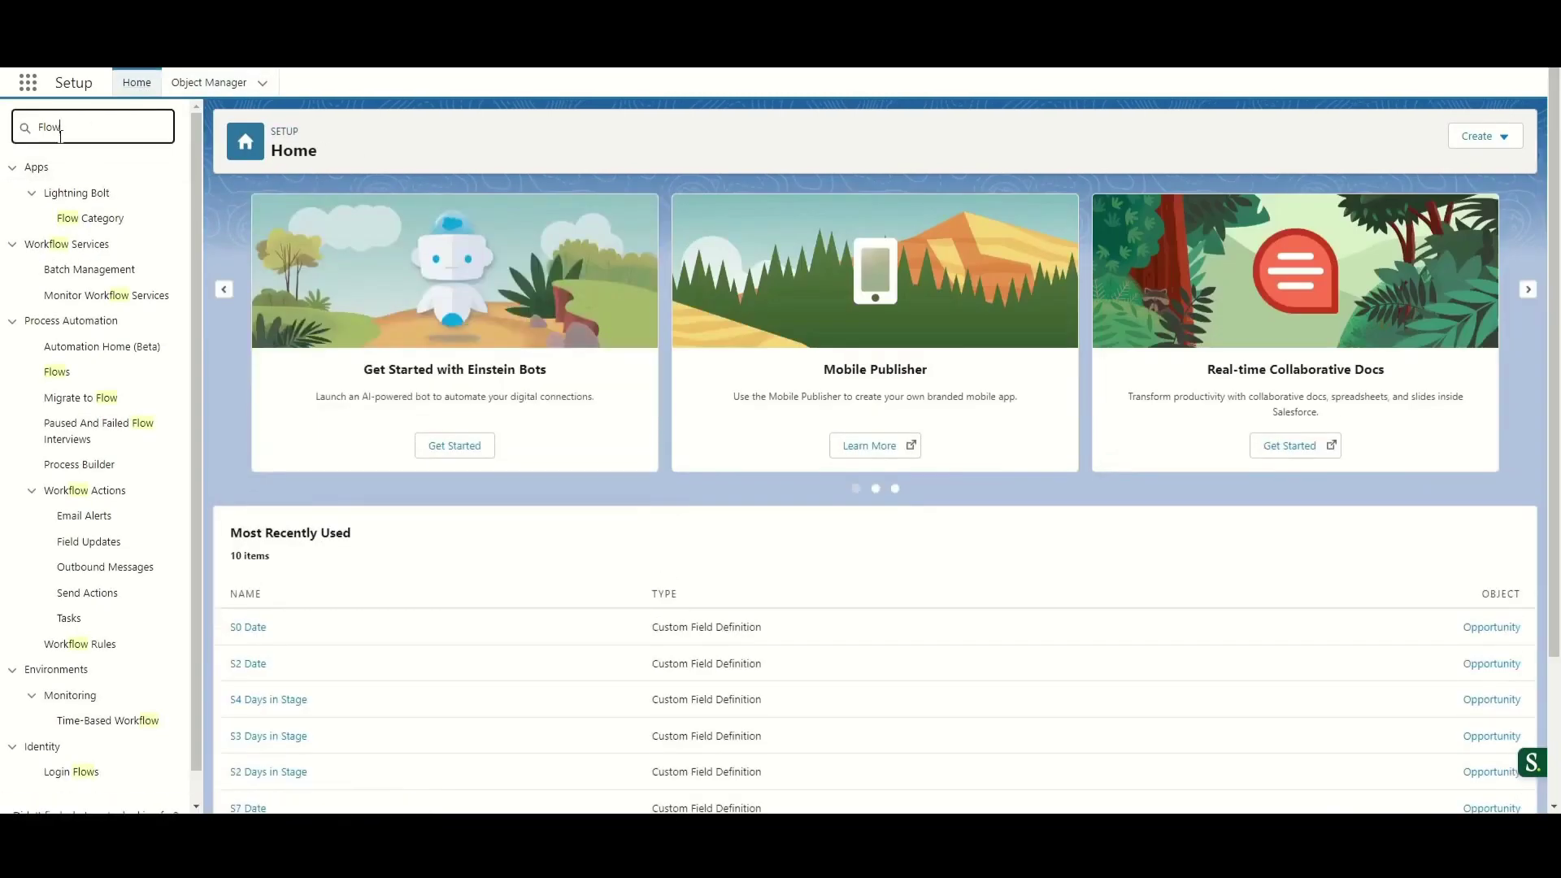
pyautogui.click(55, 376)
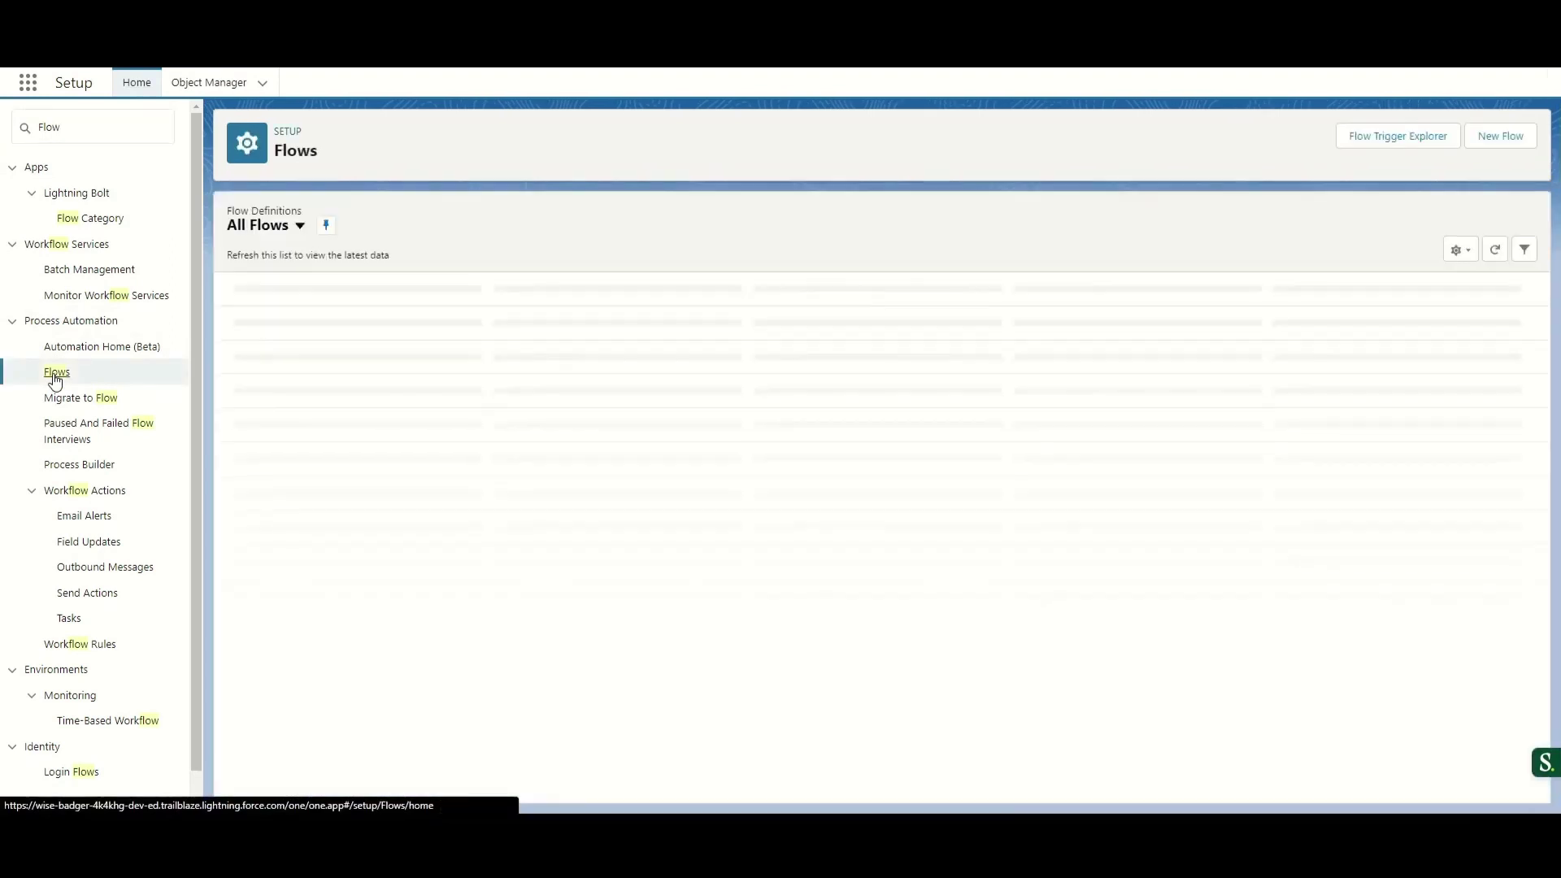
pyautogui.click(1505, 136)
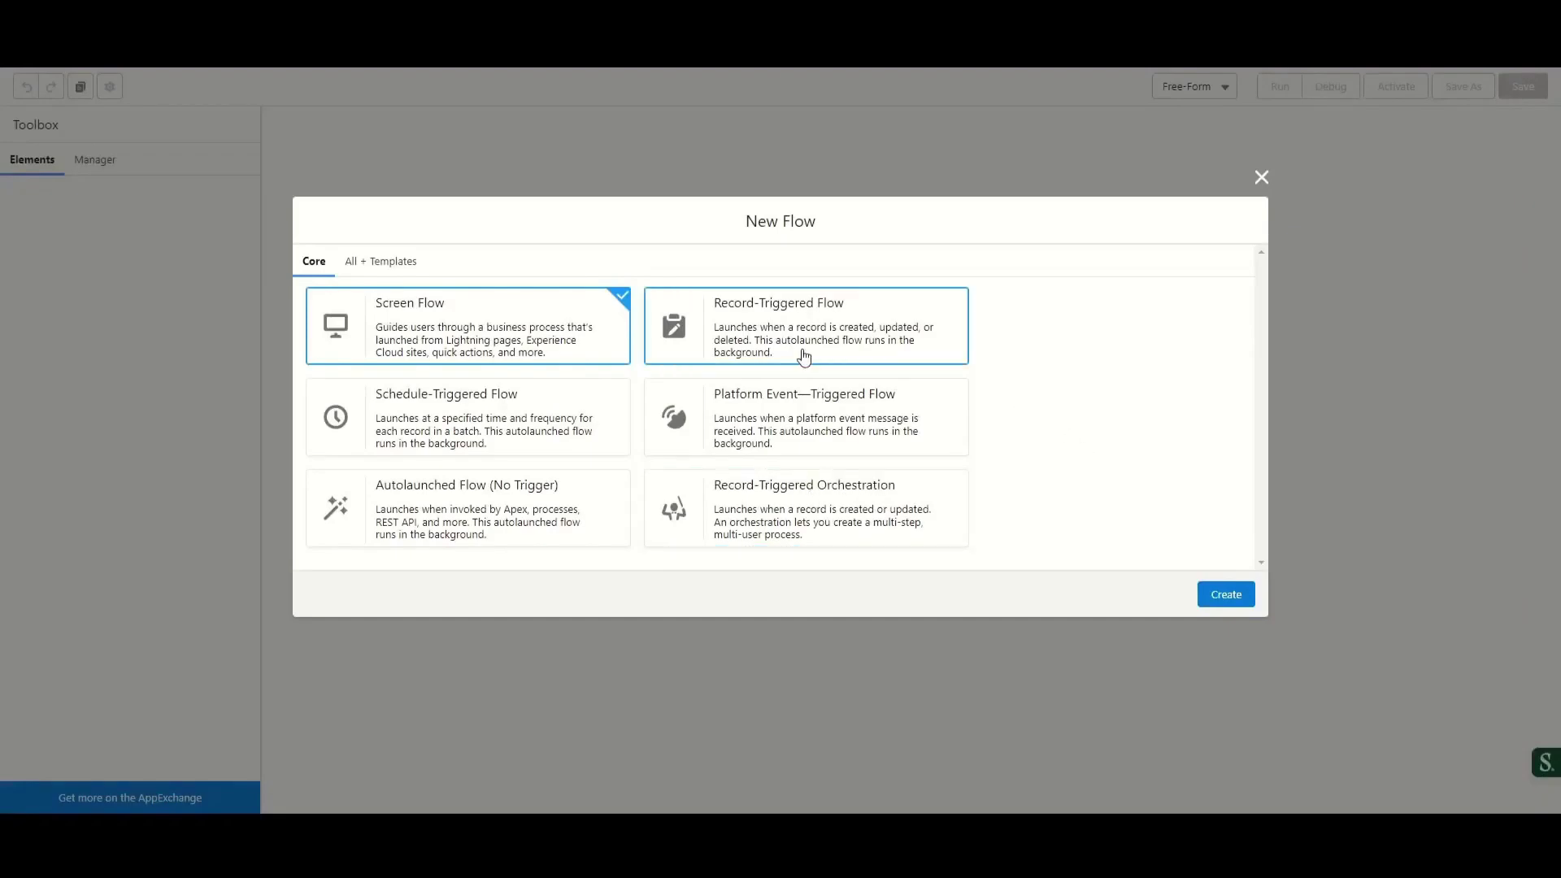
pyautogui.click(802, 355)
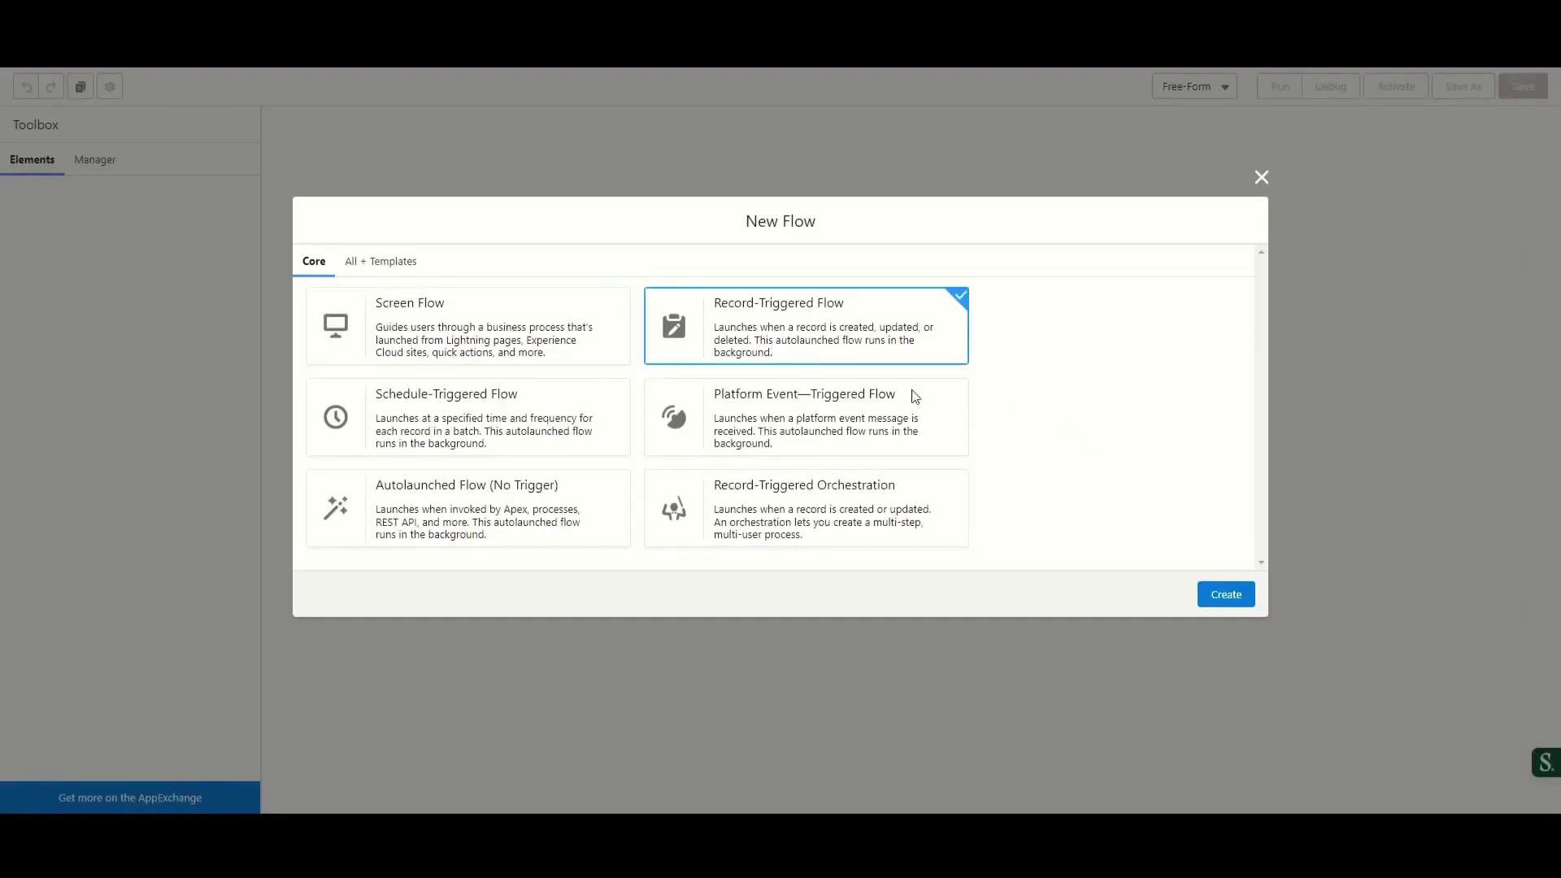
pyautogui.click(1225, 595)
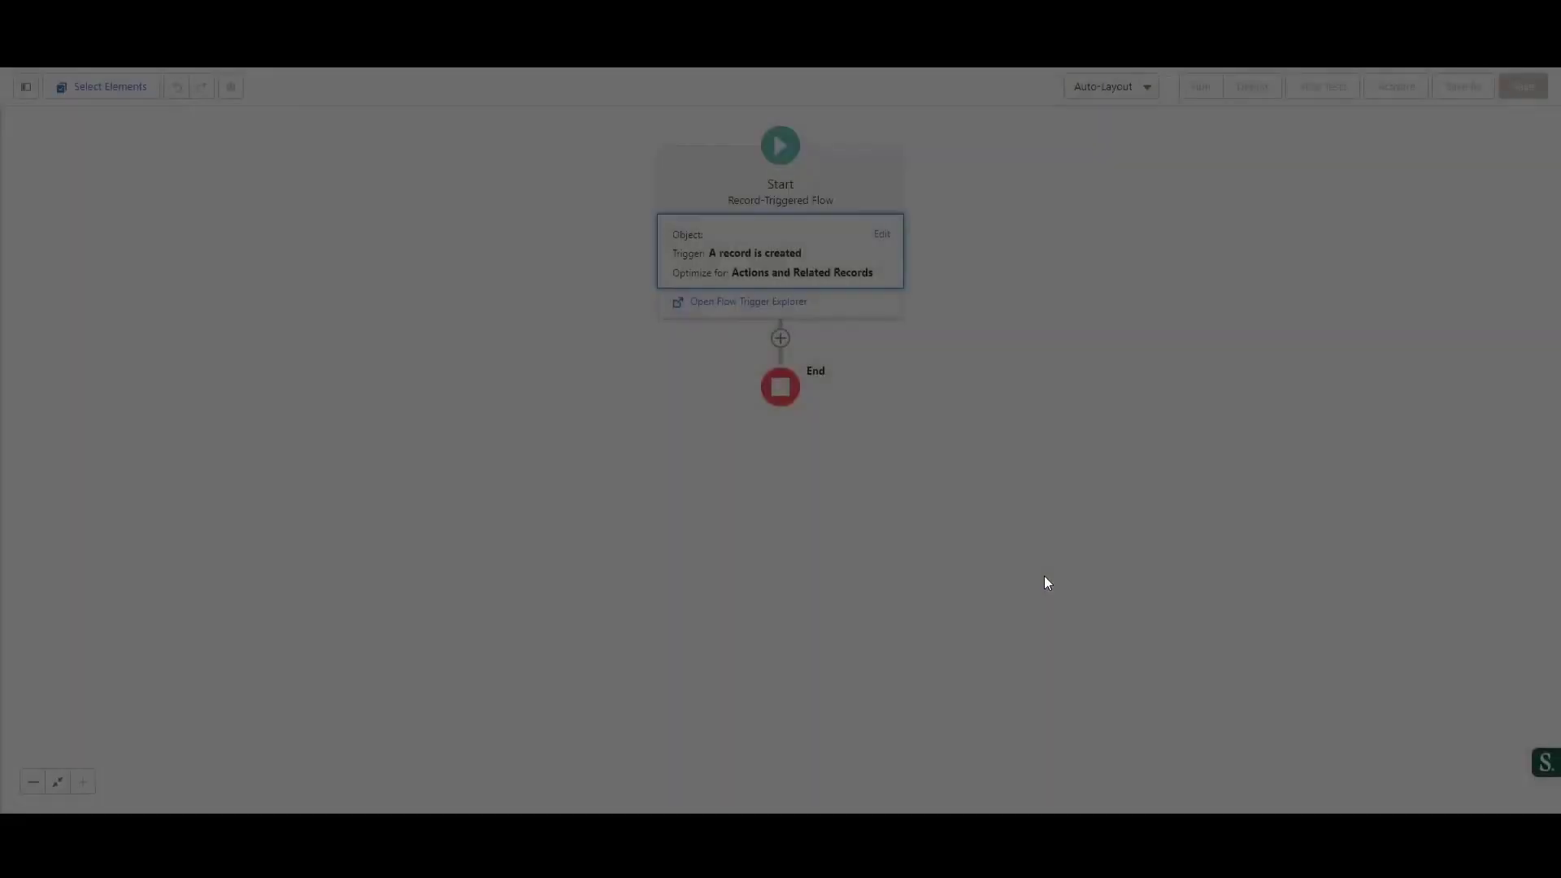
# Set the flow to trigger on Opportunity when a record is updated
pyautogui.click(349, 210)
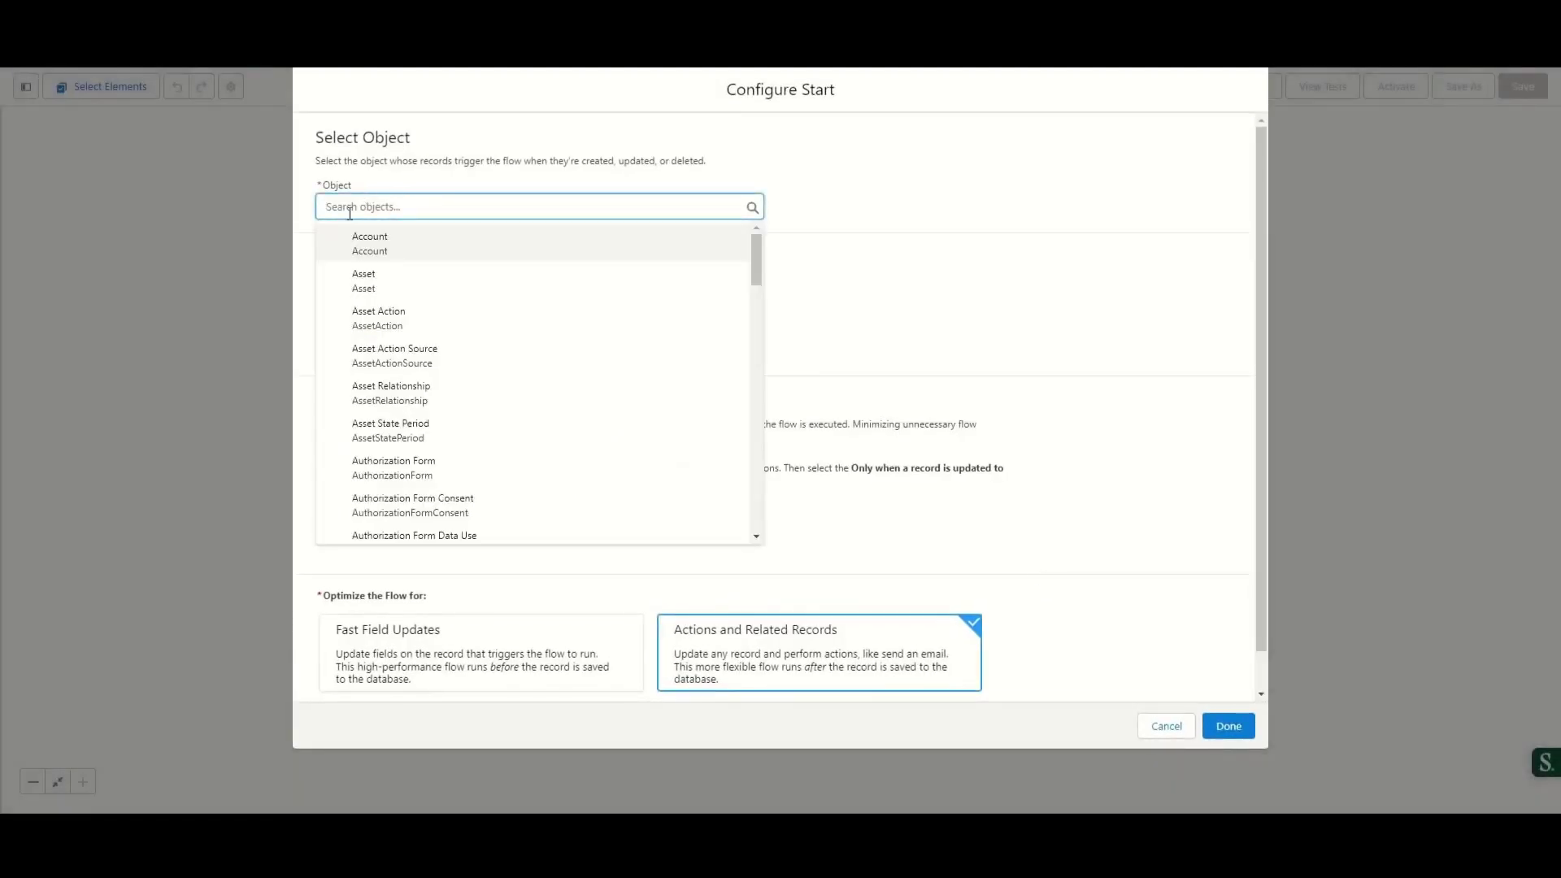
pyautogui.write('opp')
pyautogui.click(362, 240)
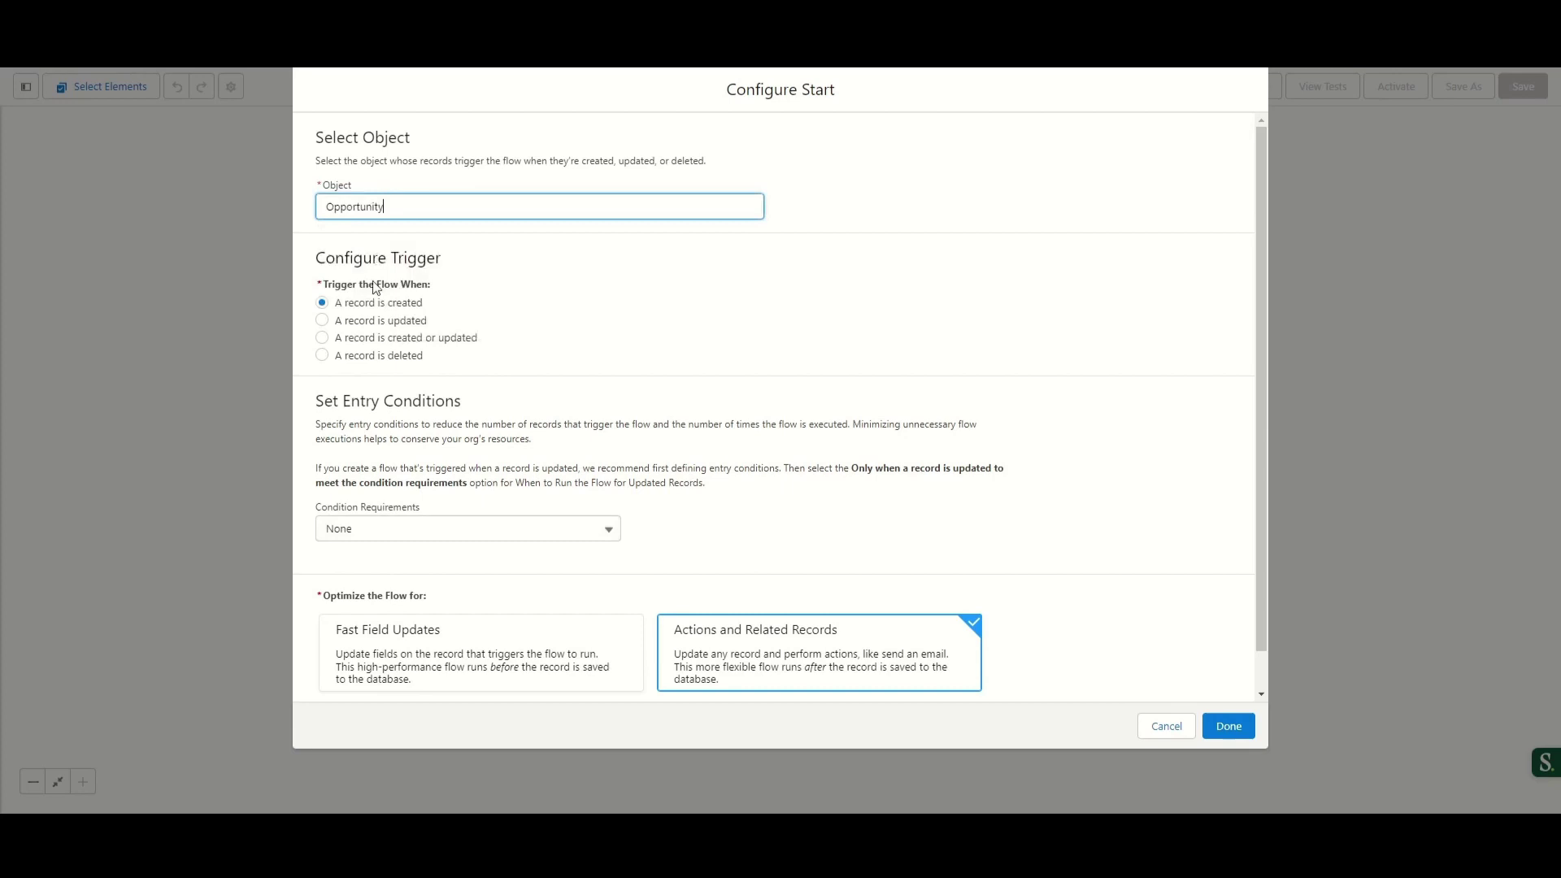
pyautogui.click(322, 322)
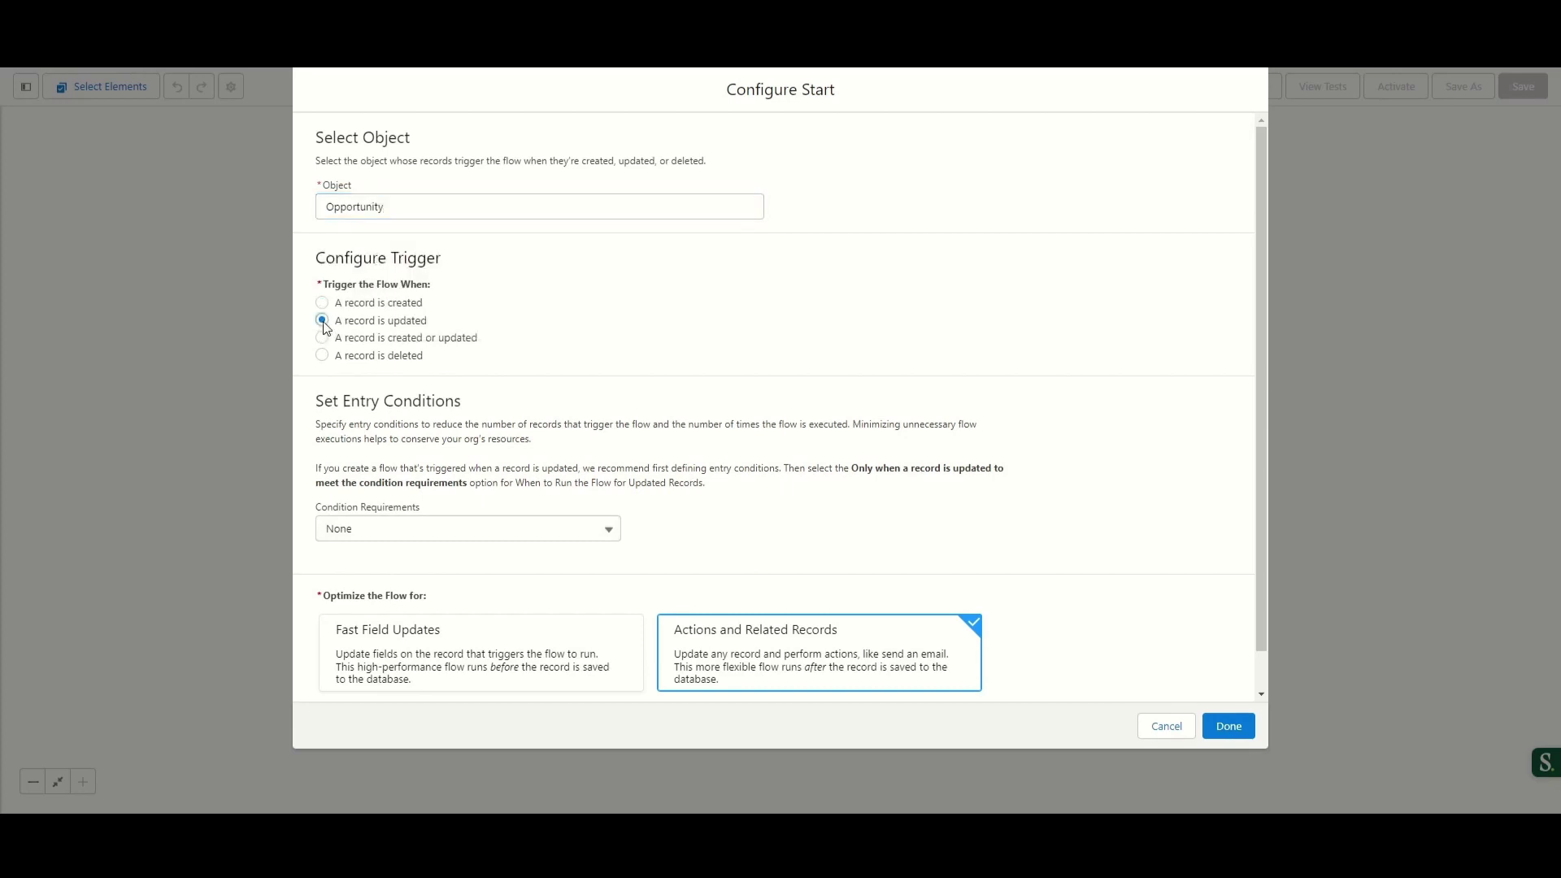
# Require all entry conditions, adding StageName Is Changed equals True
pyautogui.click(461, 530)
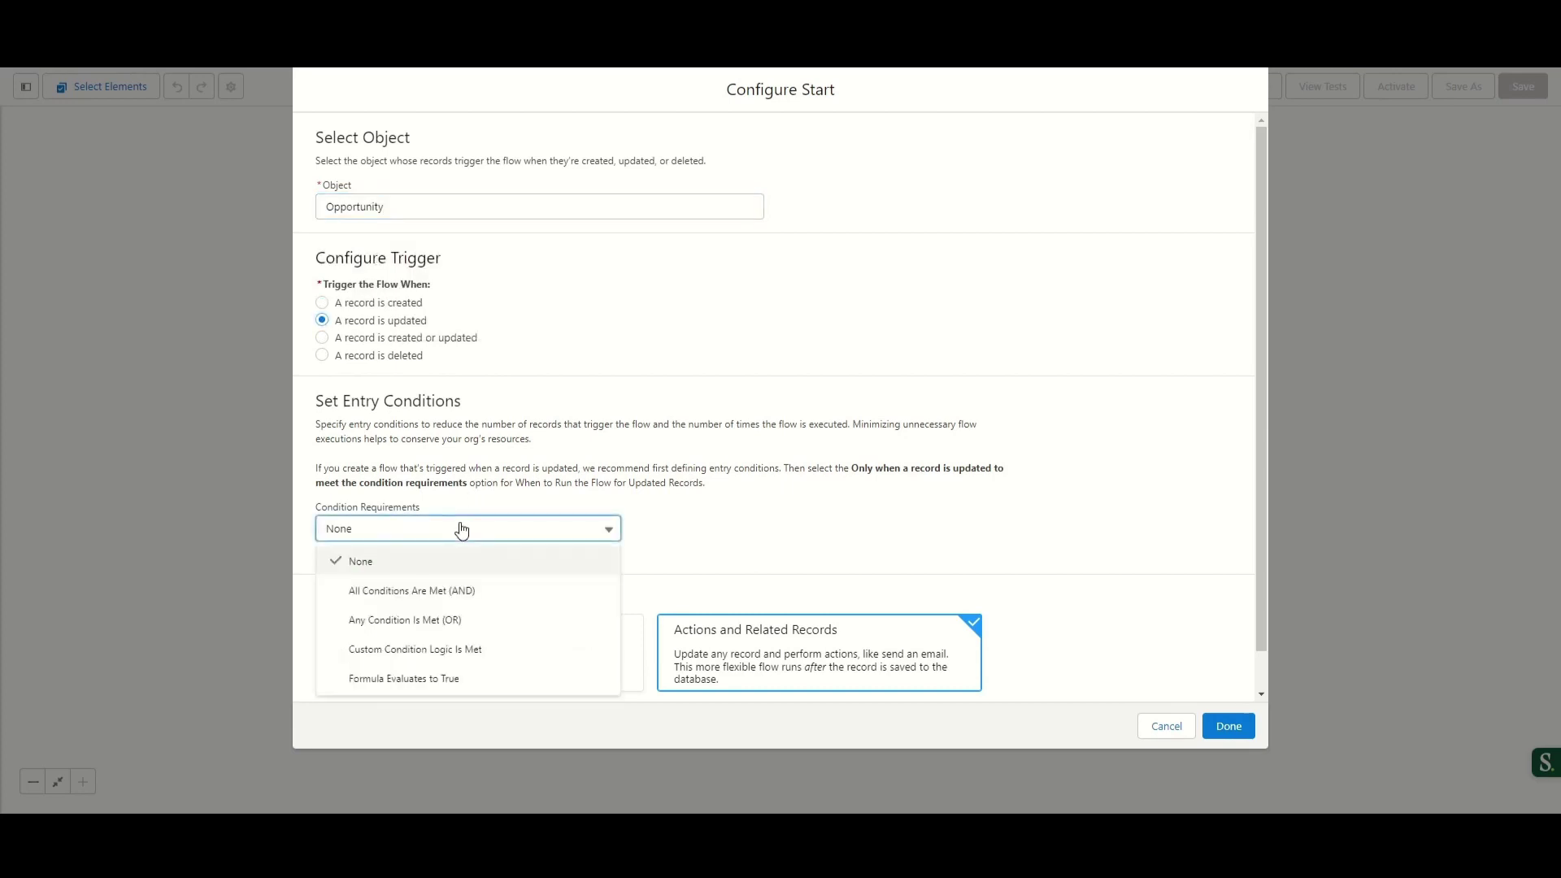
pyautogui.click(412, 592)
pyautogui.click(492, 593)
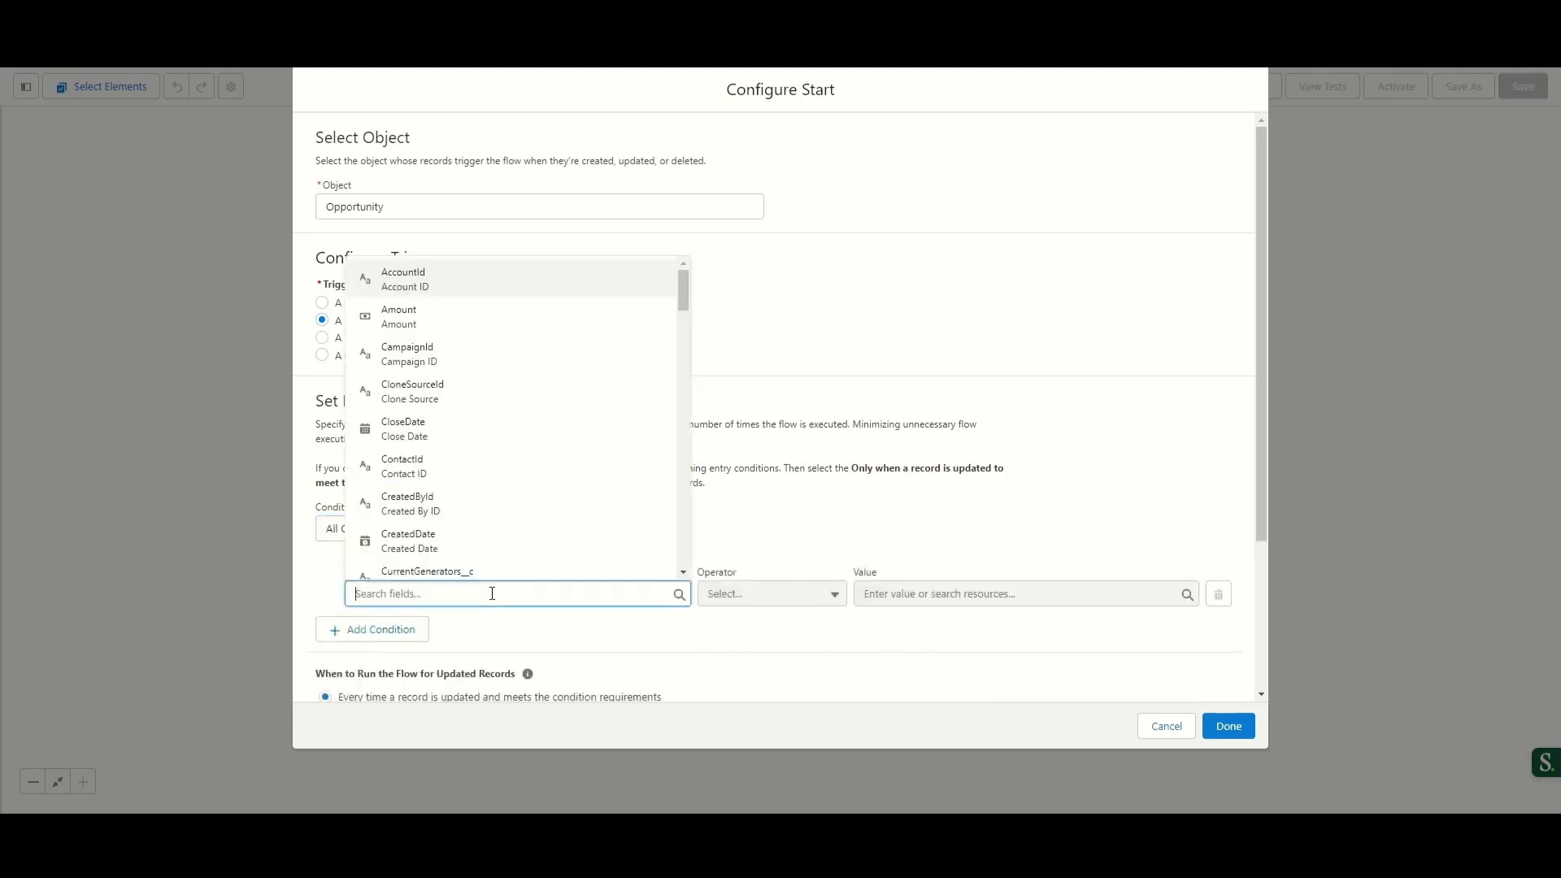
pyautogui.write('stage')
pyautogui.scroll(-3, 471, 452)
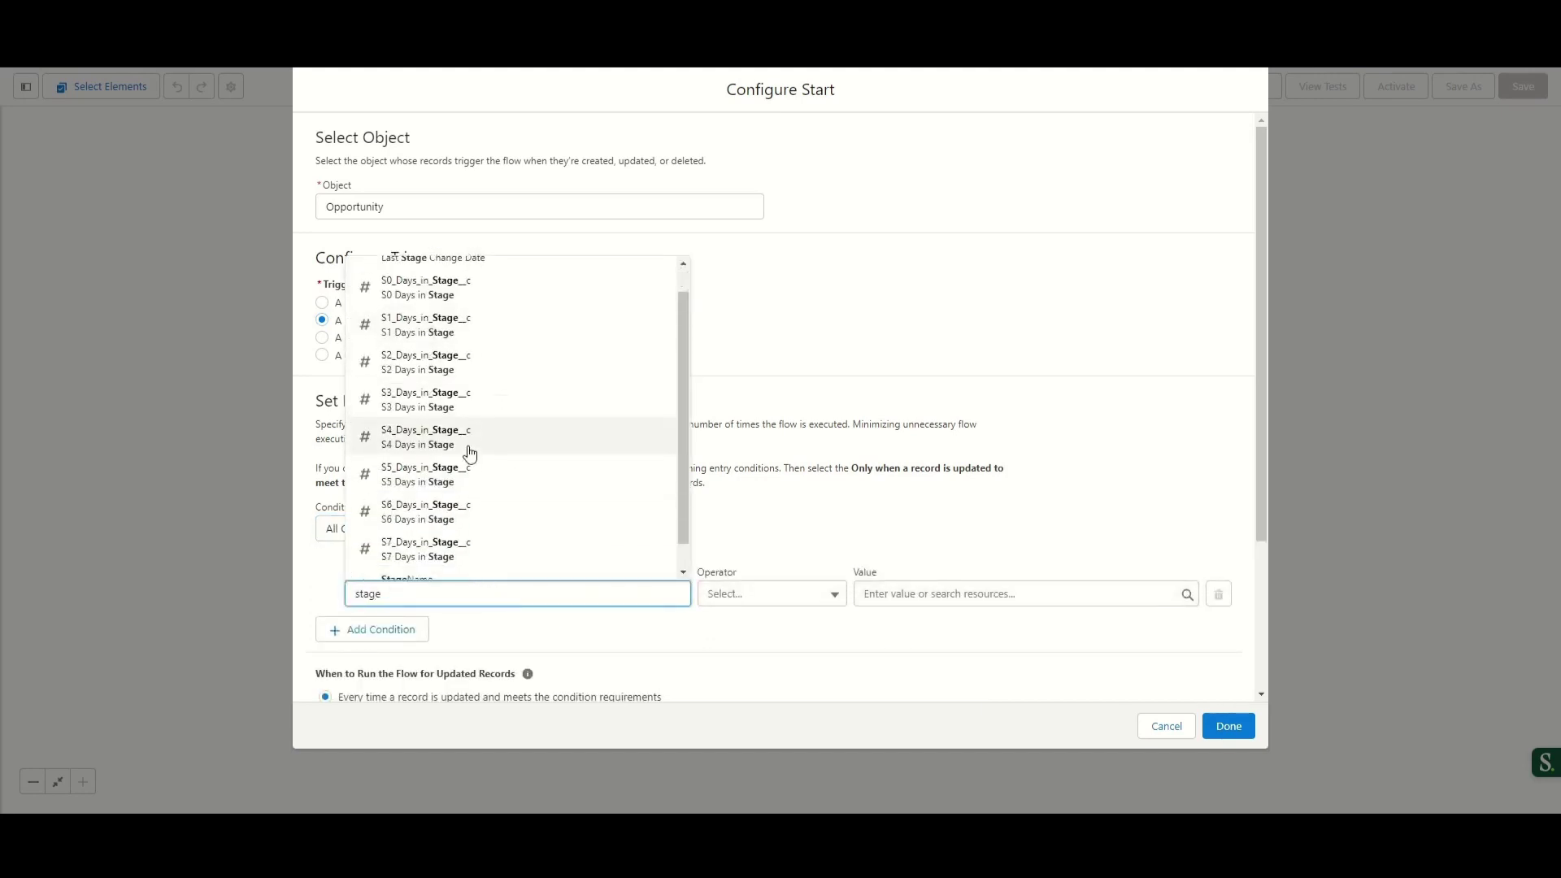
pyautogui.click(407, 567)
pyautogui.click(801, 599)
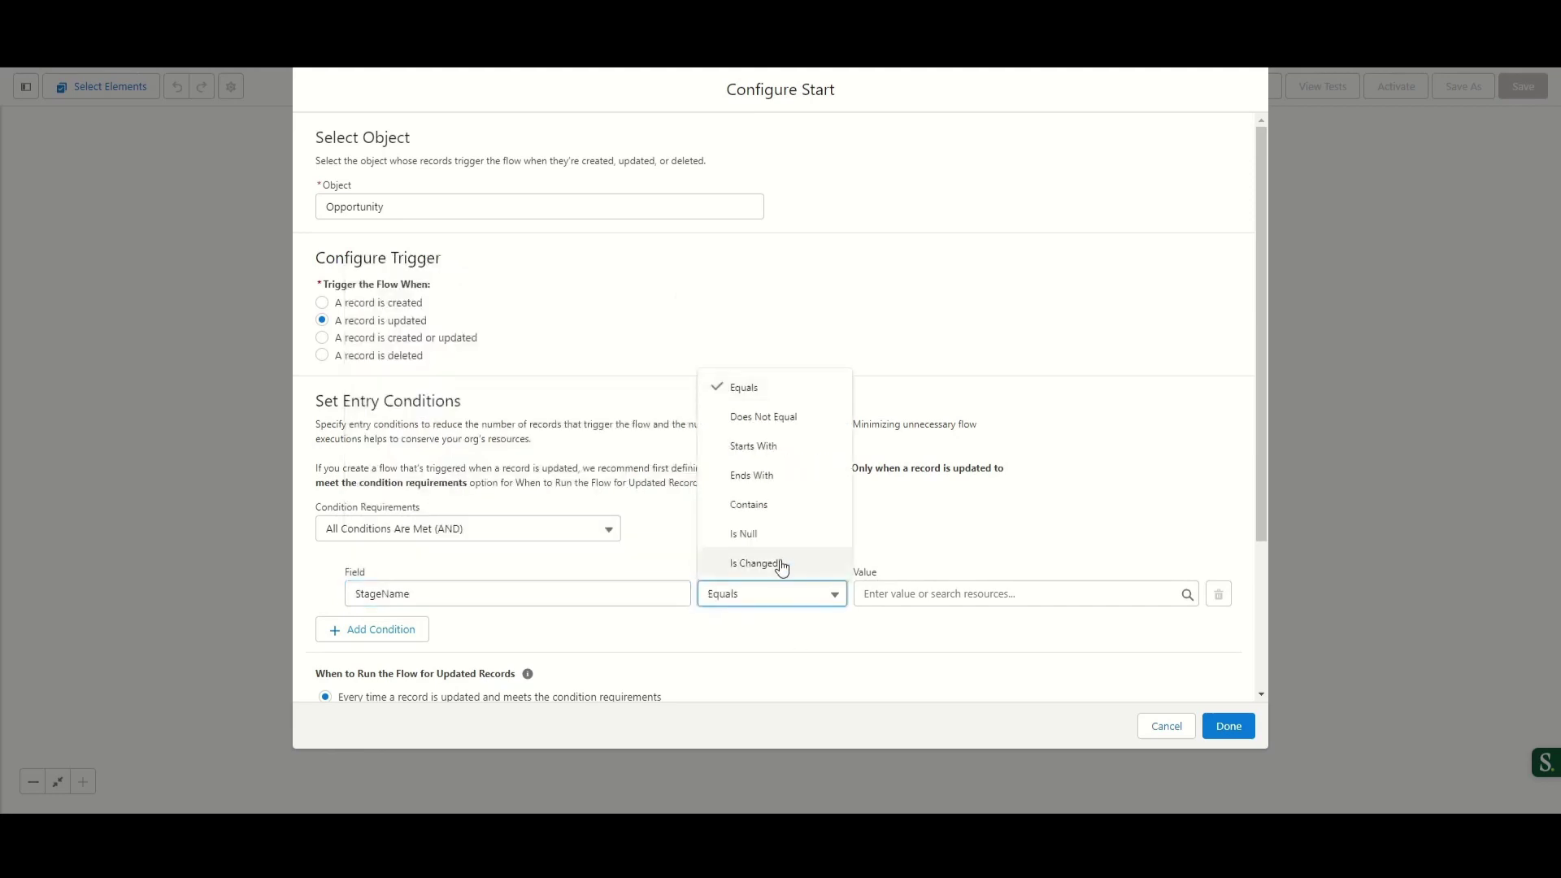
pyautogui.click(780, 564)
pyautogui.click(932, 595)
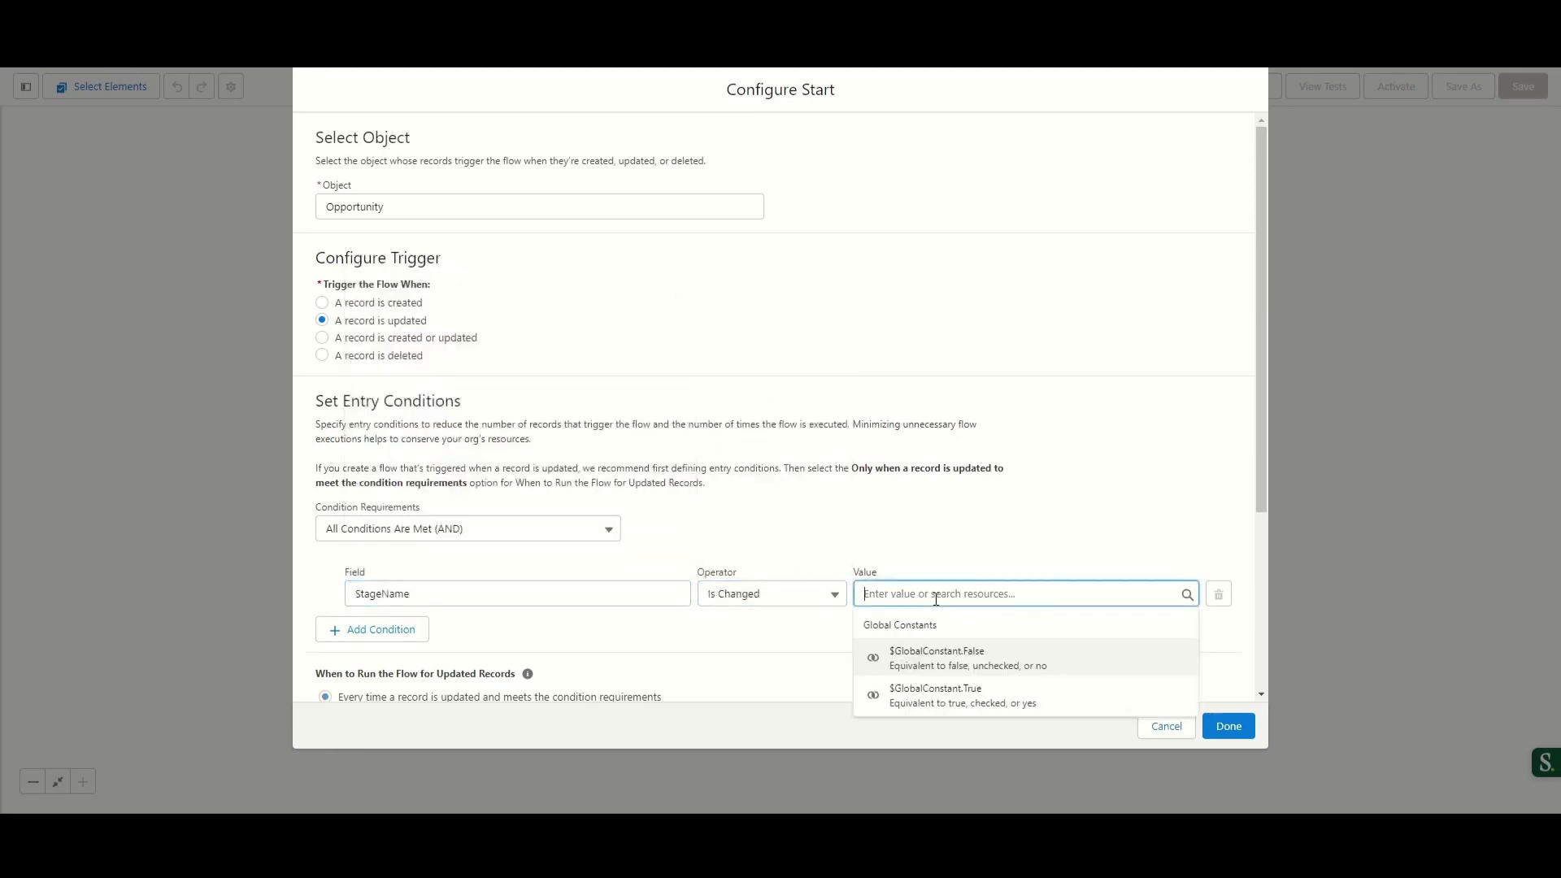
pyautogui.click(949, 691)
# Optimize the flow for Fast Field Updates and finish the Start configuration
pyautogui.scroll(-3, 888, 517)
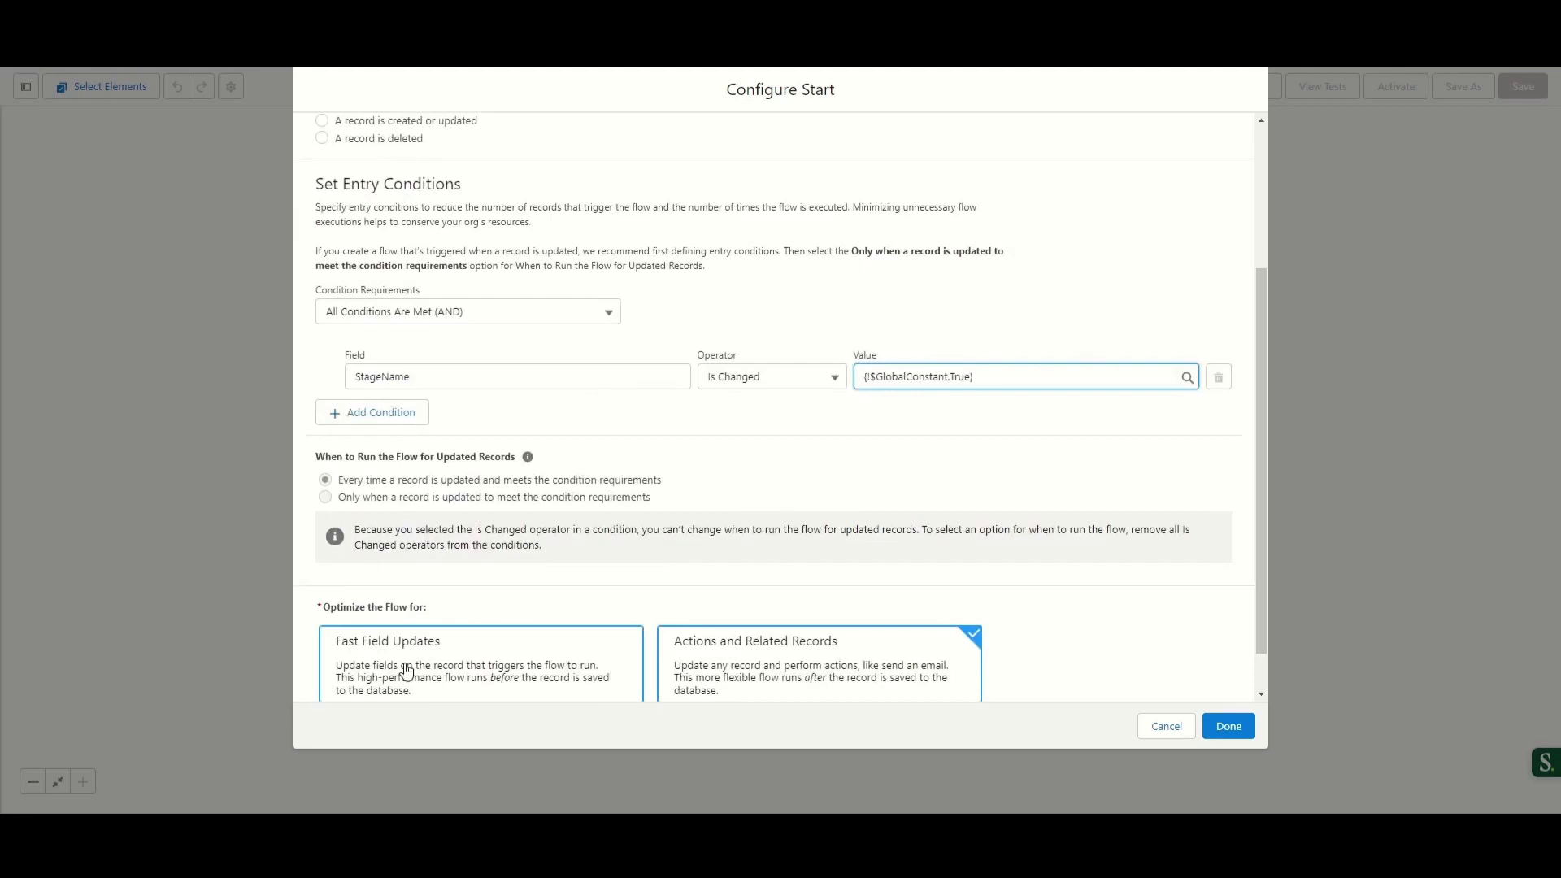
pyautogui.click(518, 682)
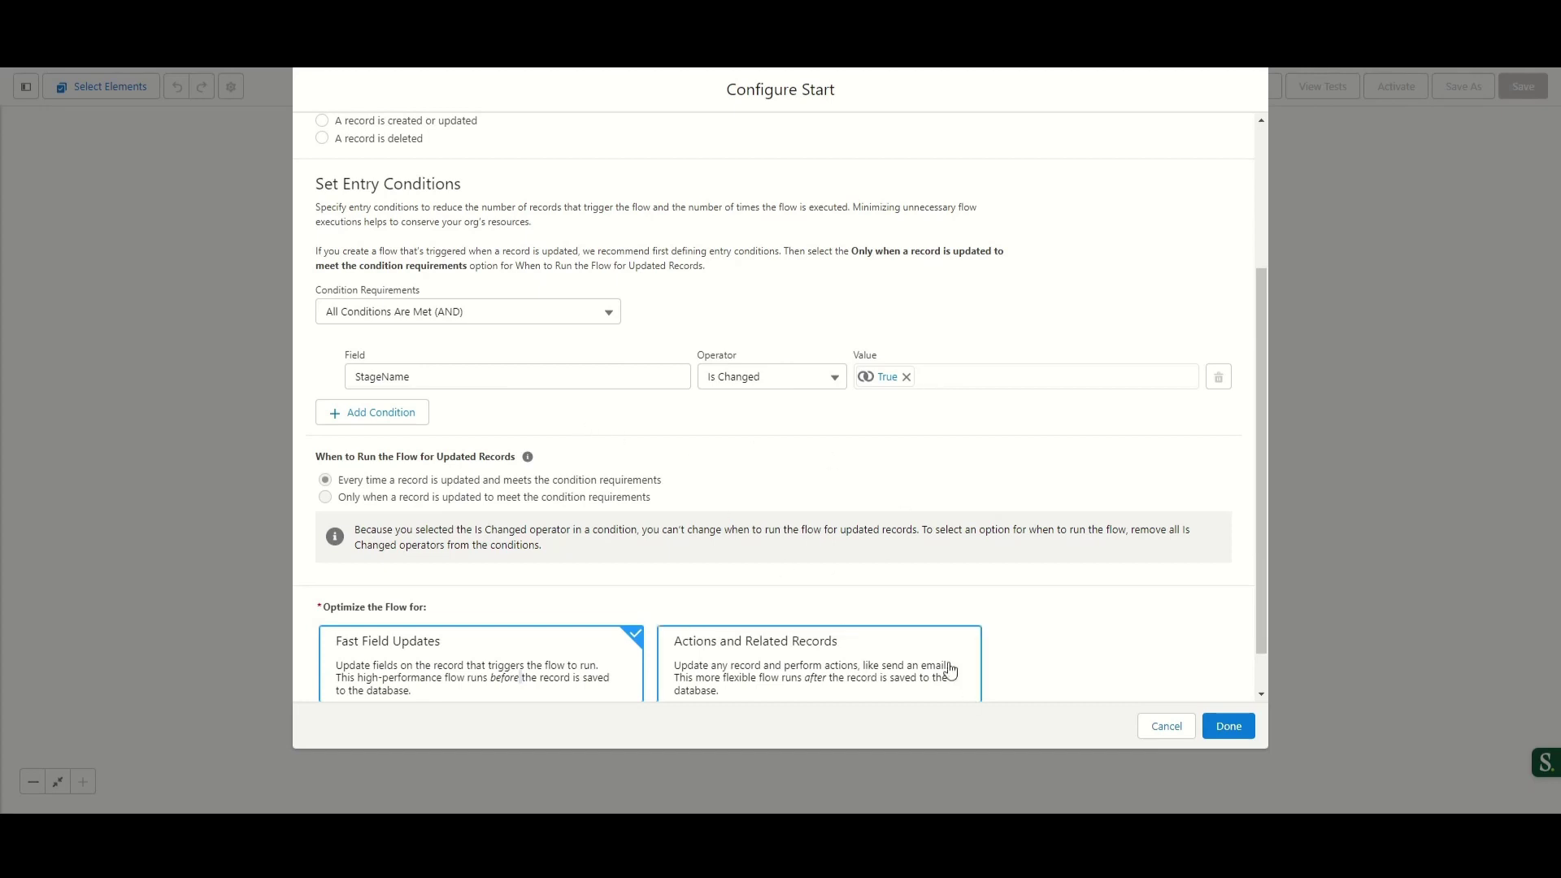
pyautogui.scroll(-1, 1193, 642)
pyautogui.click(1226, 726)
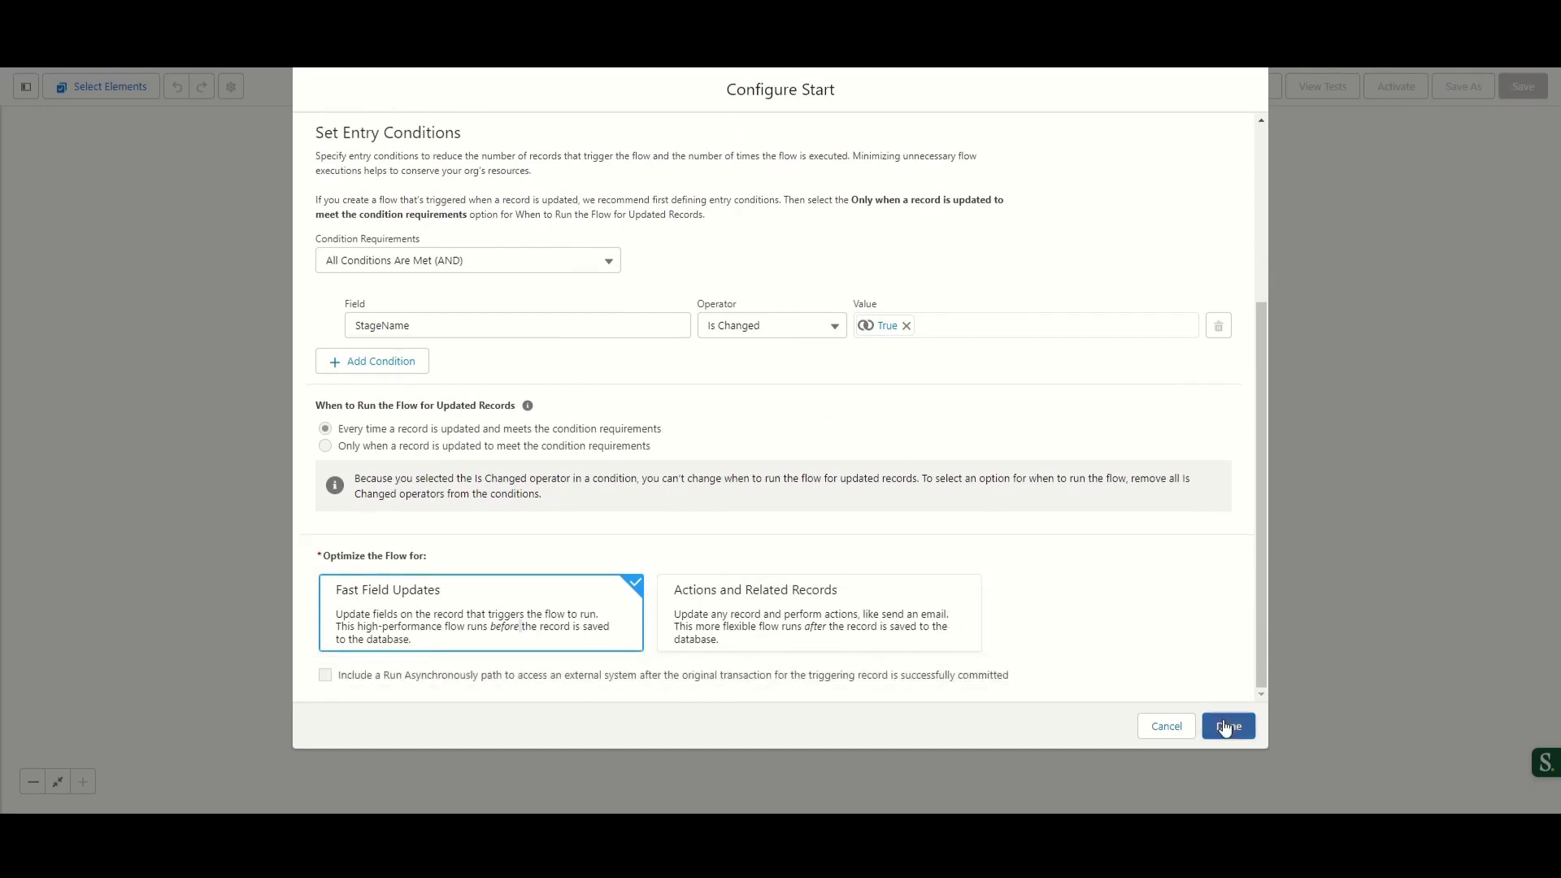
pyautogui.click(614, 539)
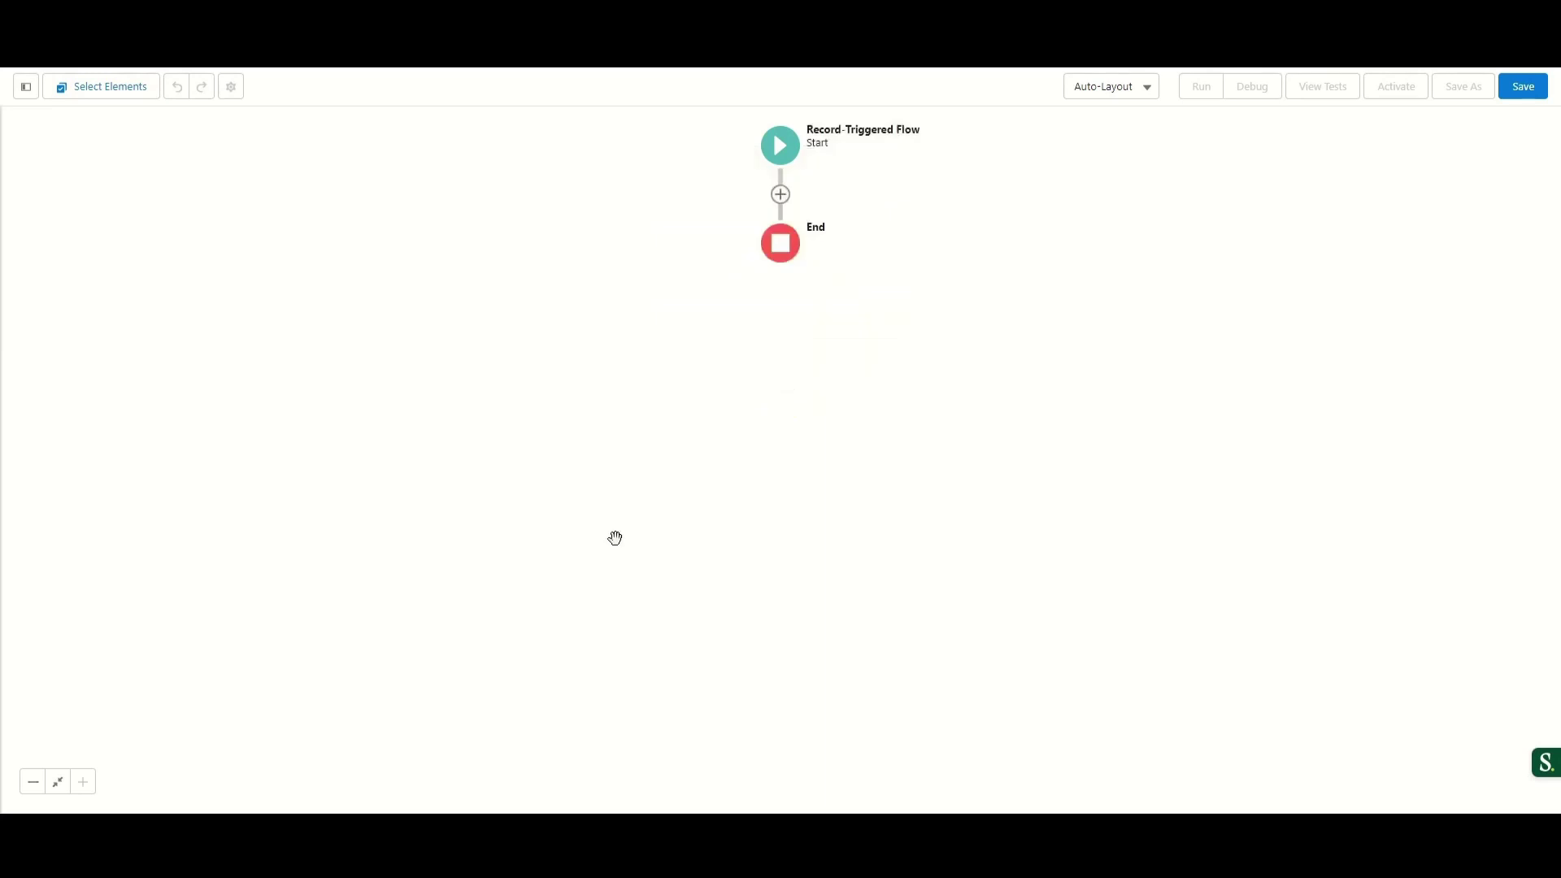
# Insert a Decision element on the connector between Start and End
pyautogui.click(781, 195)
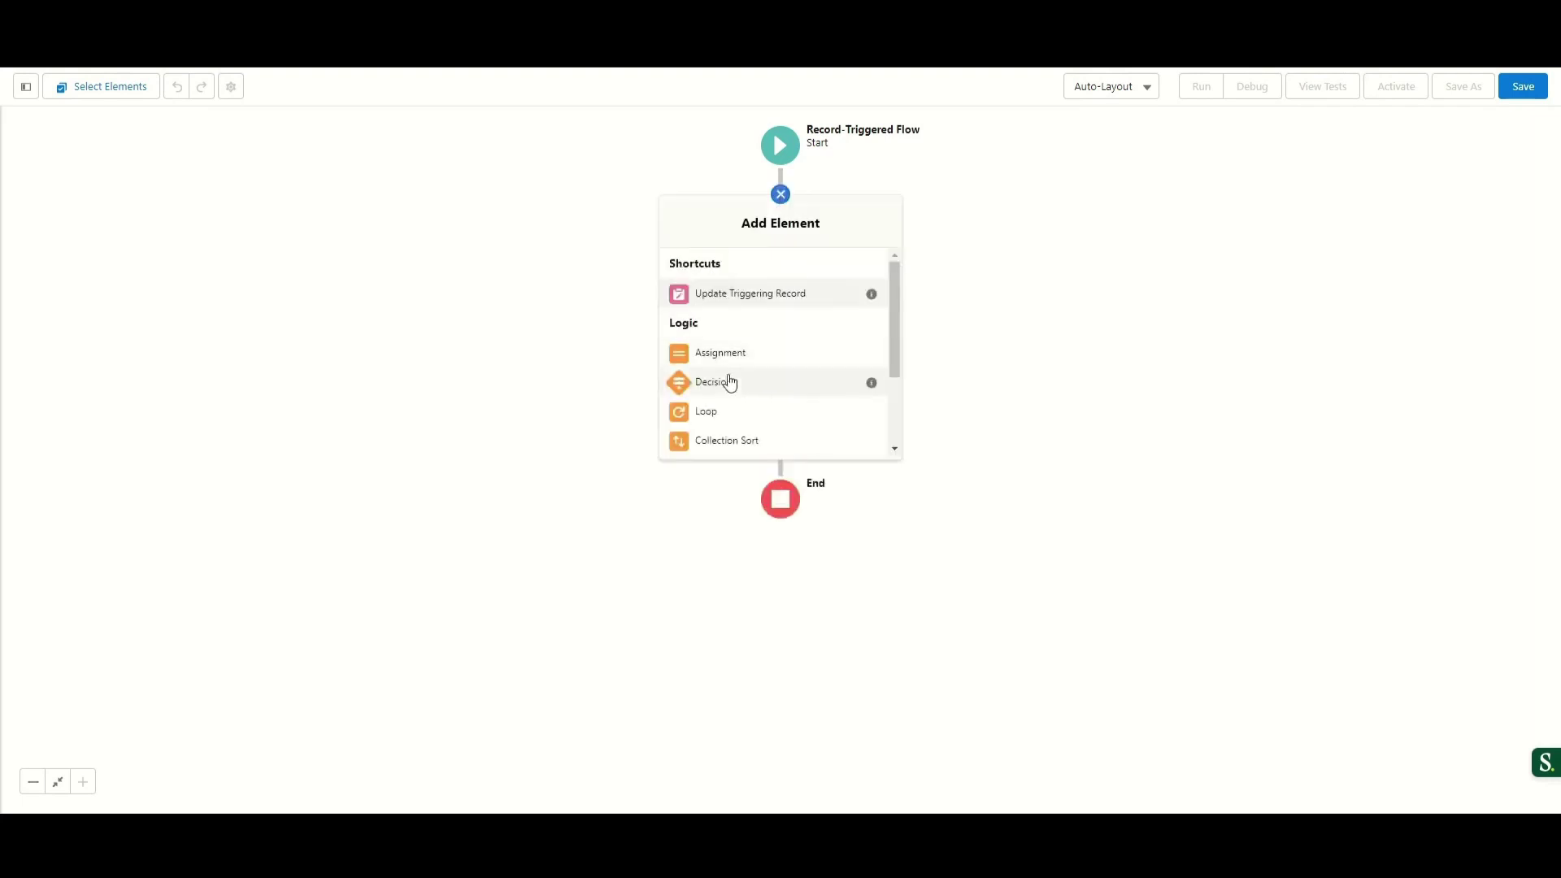
pyautogui.click(696, 396)
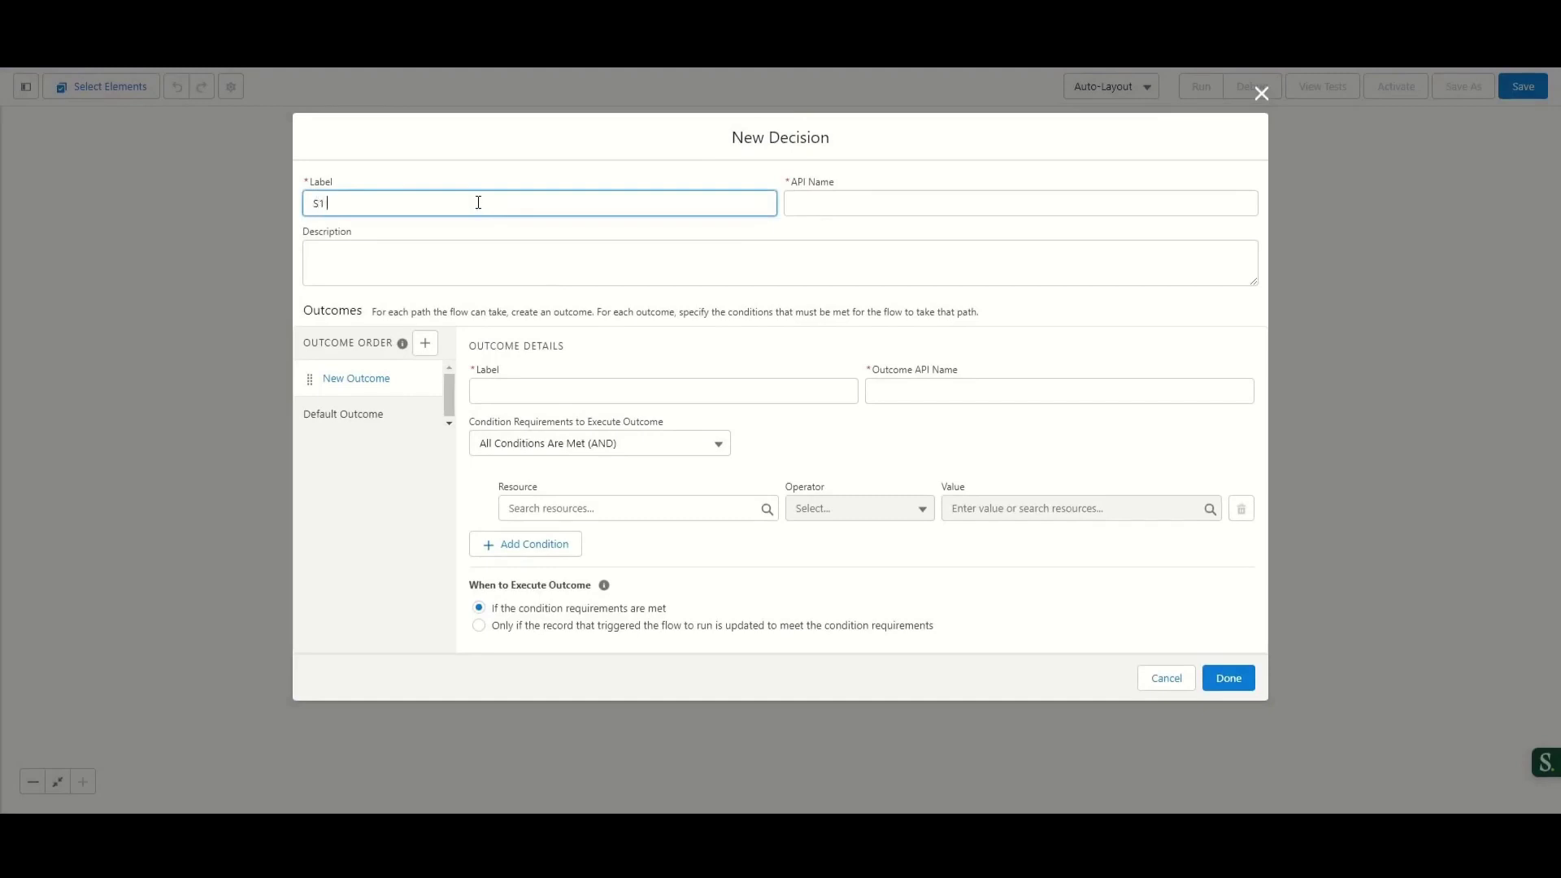
# Name the outcome S1 Date is Null and add condition $Record Stage Equals 1 - Qualification
pyautogui.click(529, 400)
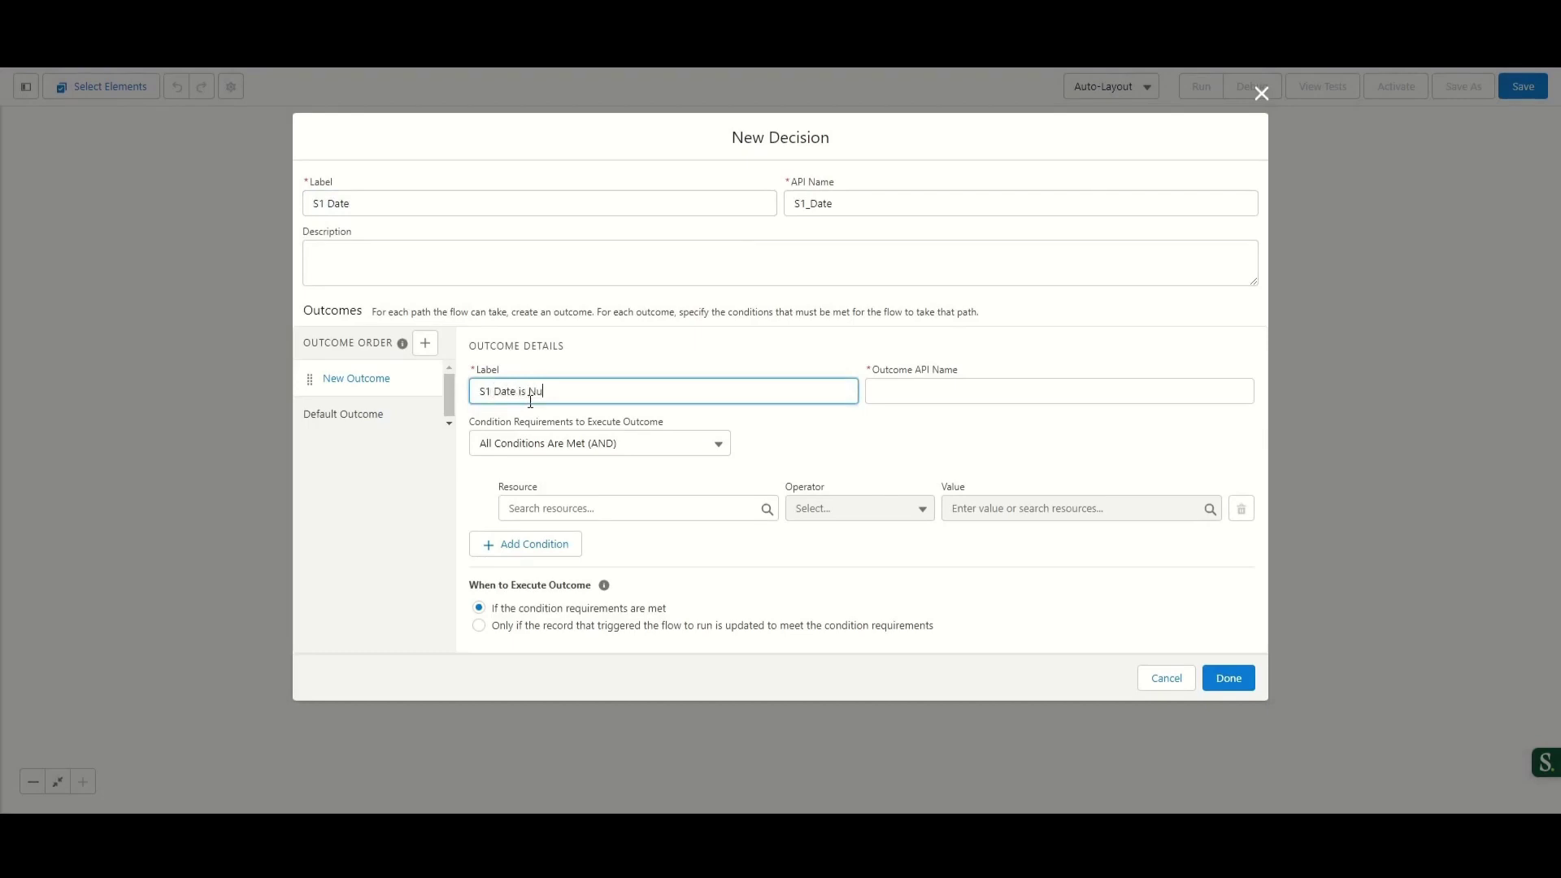
pyautogui.click(760, 508)
pyautogui.write('rec')
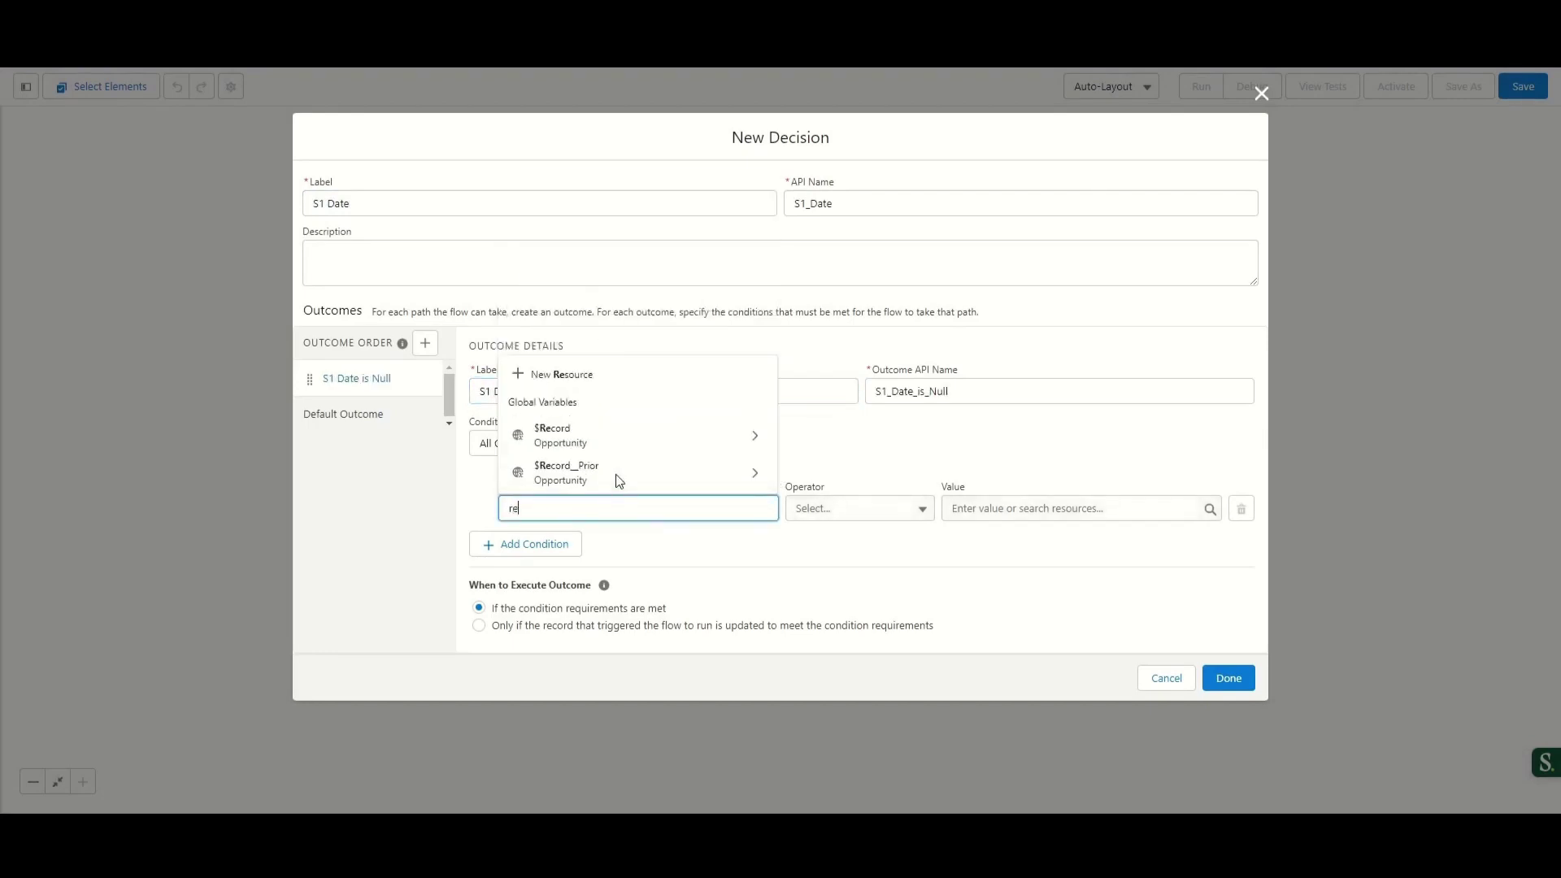
pyautogui.click(574, 453)
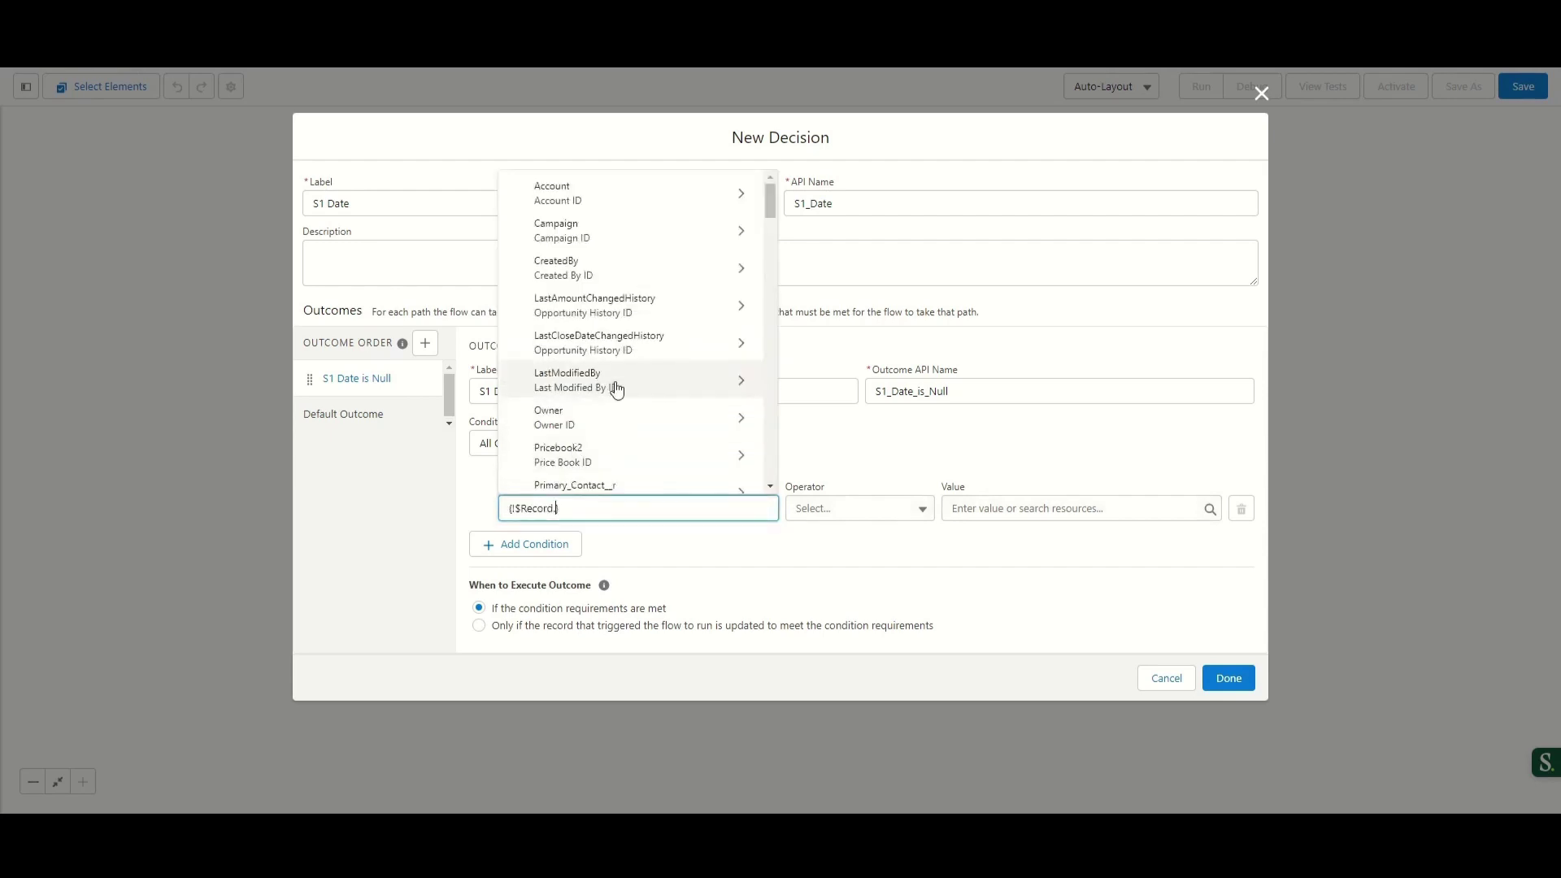
pyautogui.scroll(-6, 617, 397)
pyautogui.scroll(-3, 617, 443)
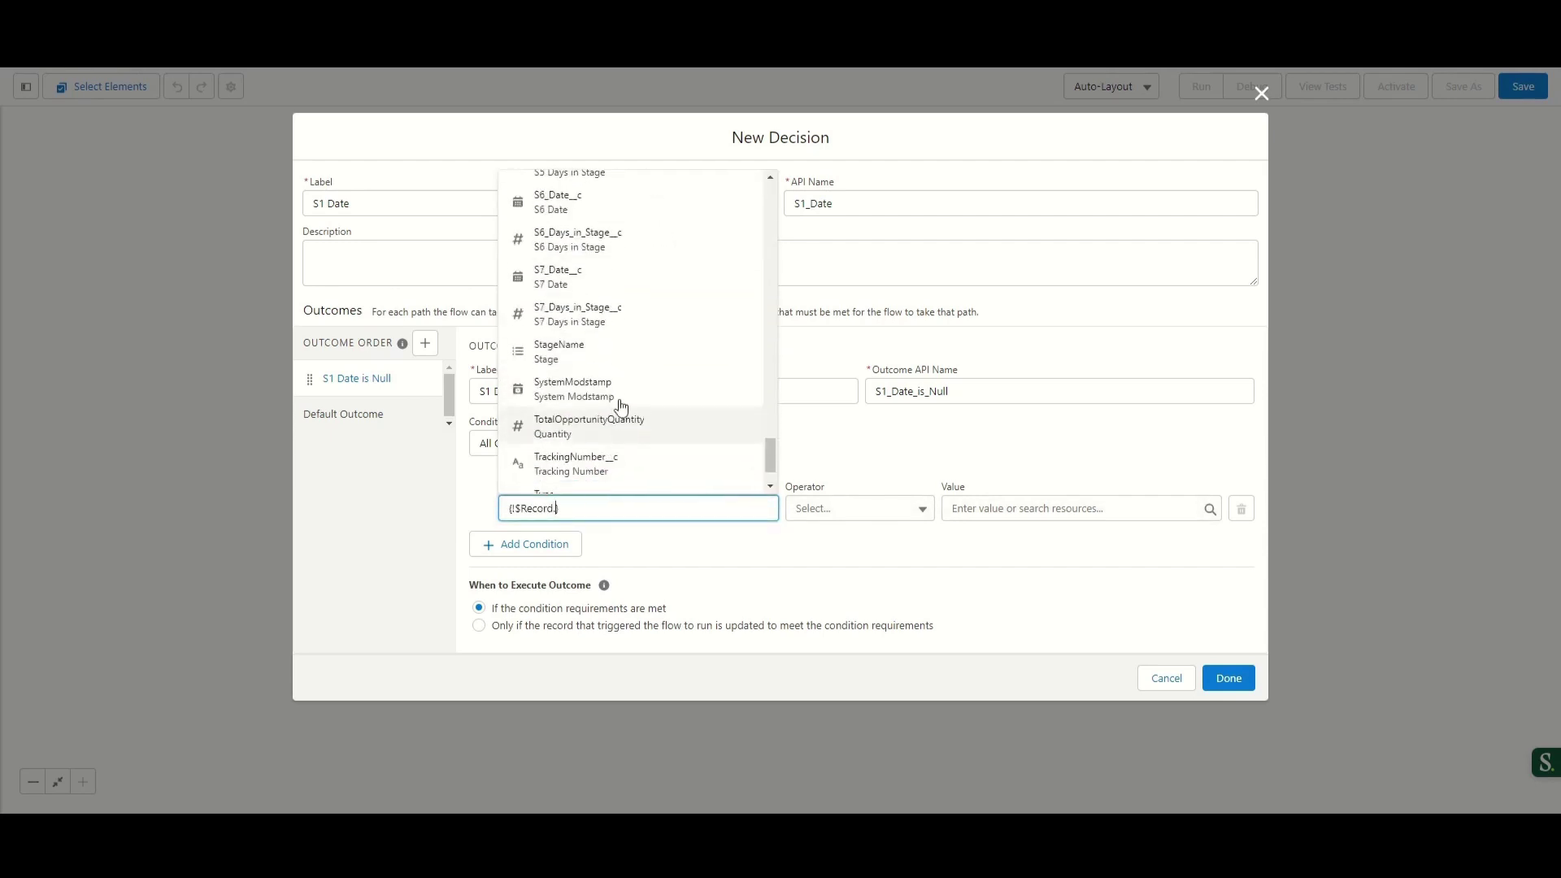
pyautogui.click(620, 350)
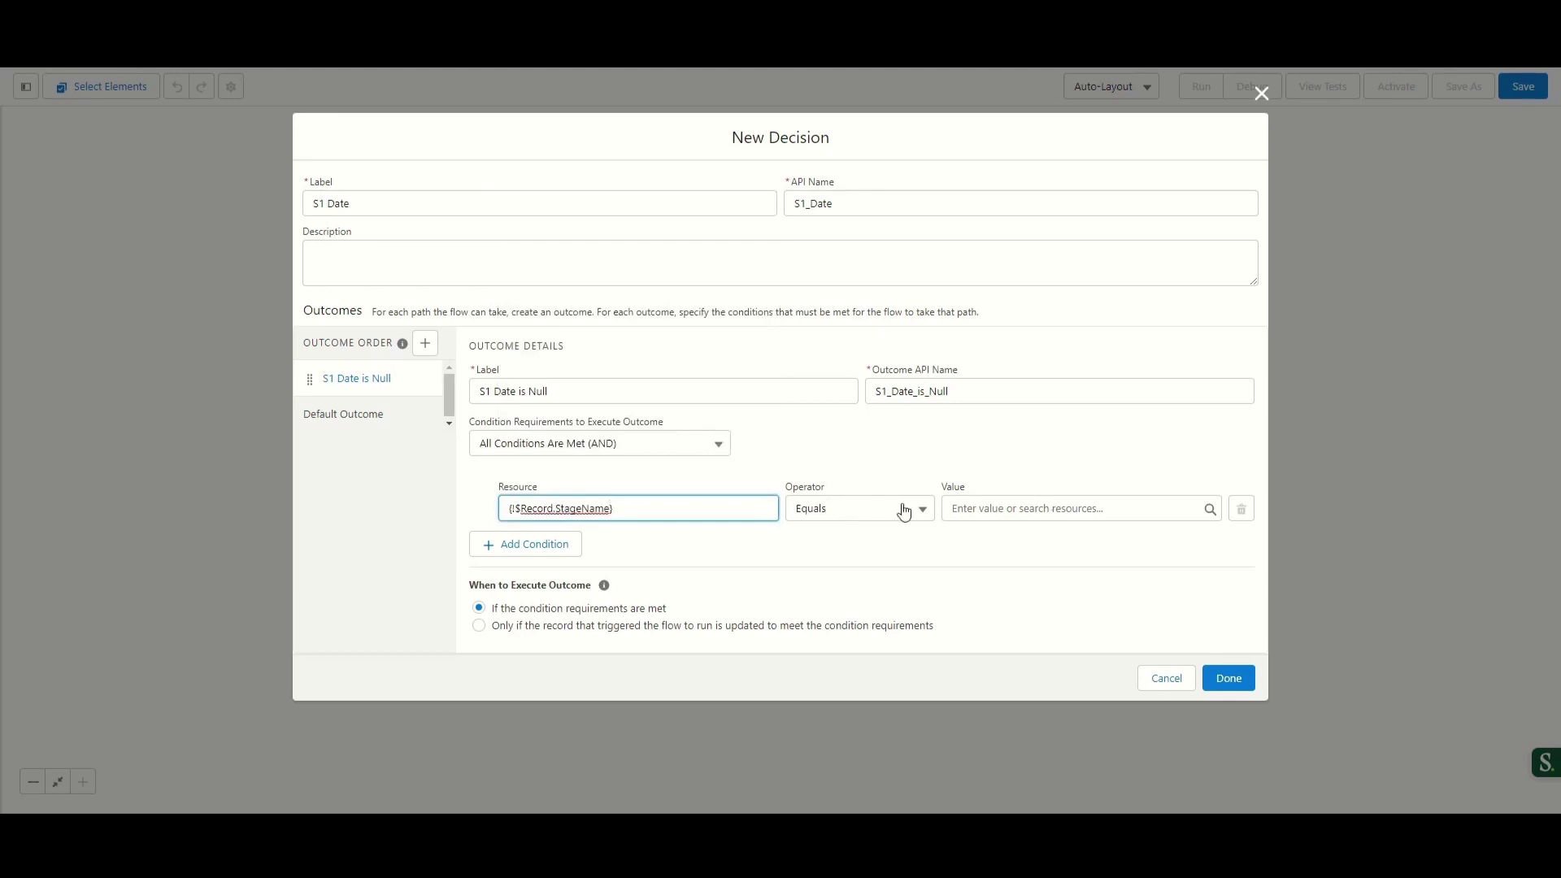
pyautogui.click(967, 509)
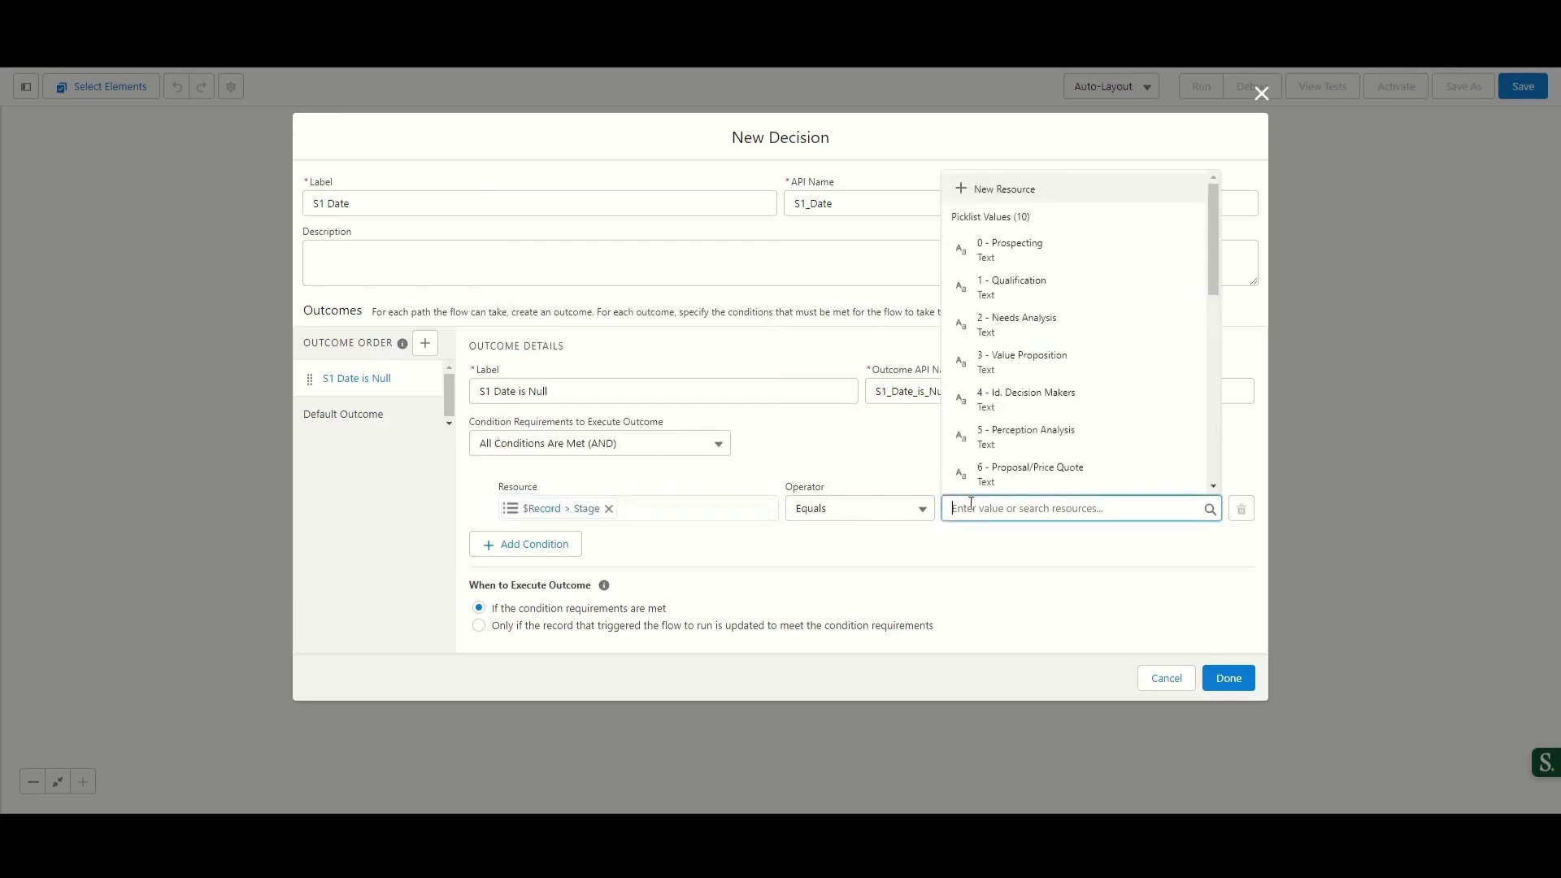
pyautogui.click(1012, 286)
# Add a second condition: $Record S1 Date Is Null equals True
pyautogui.click(539, 556)
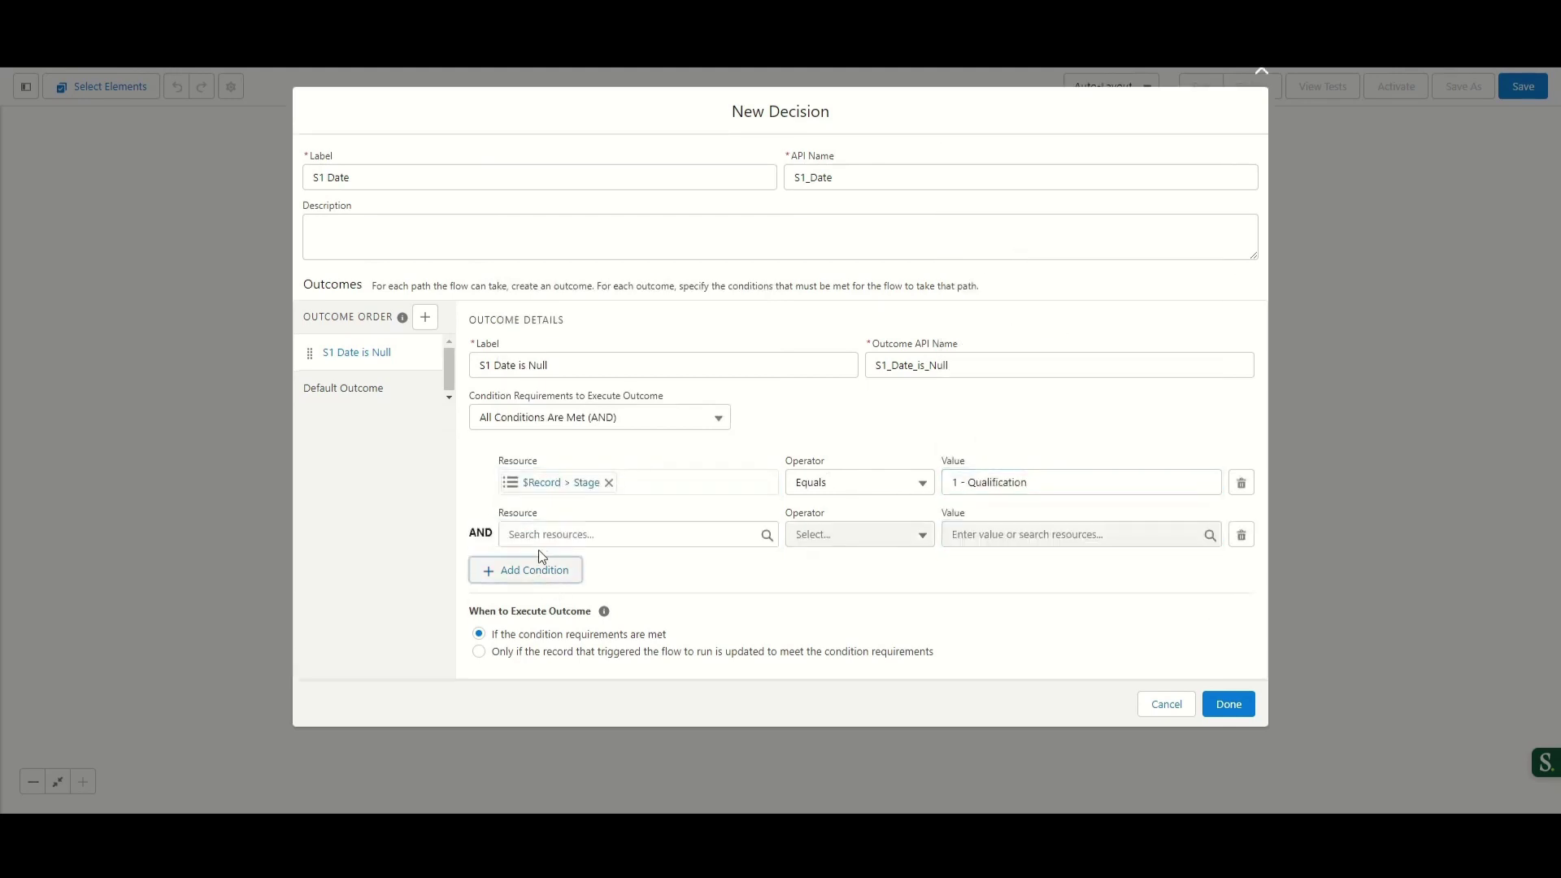
pyautogui.click(622, 532)
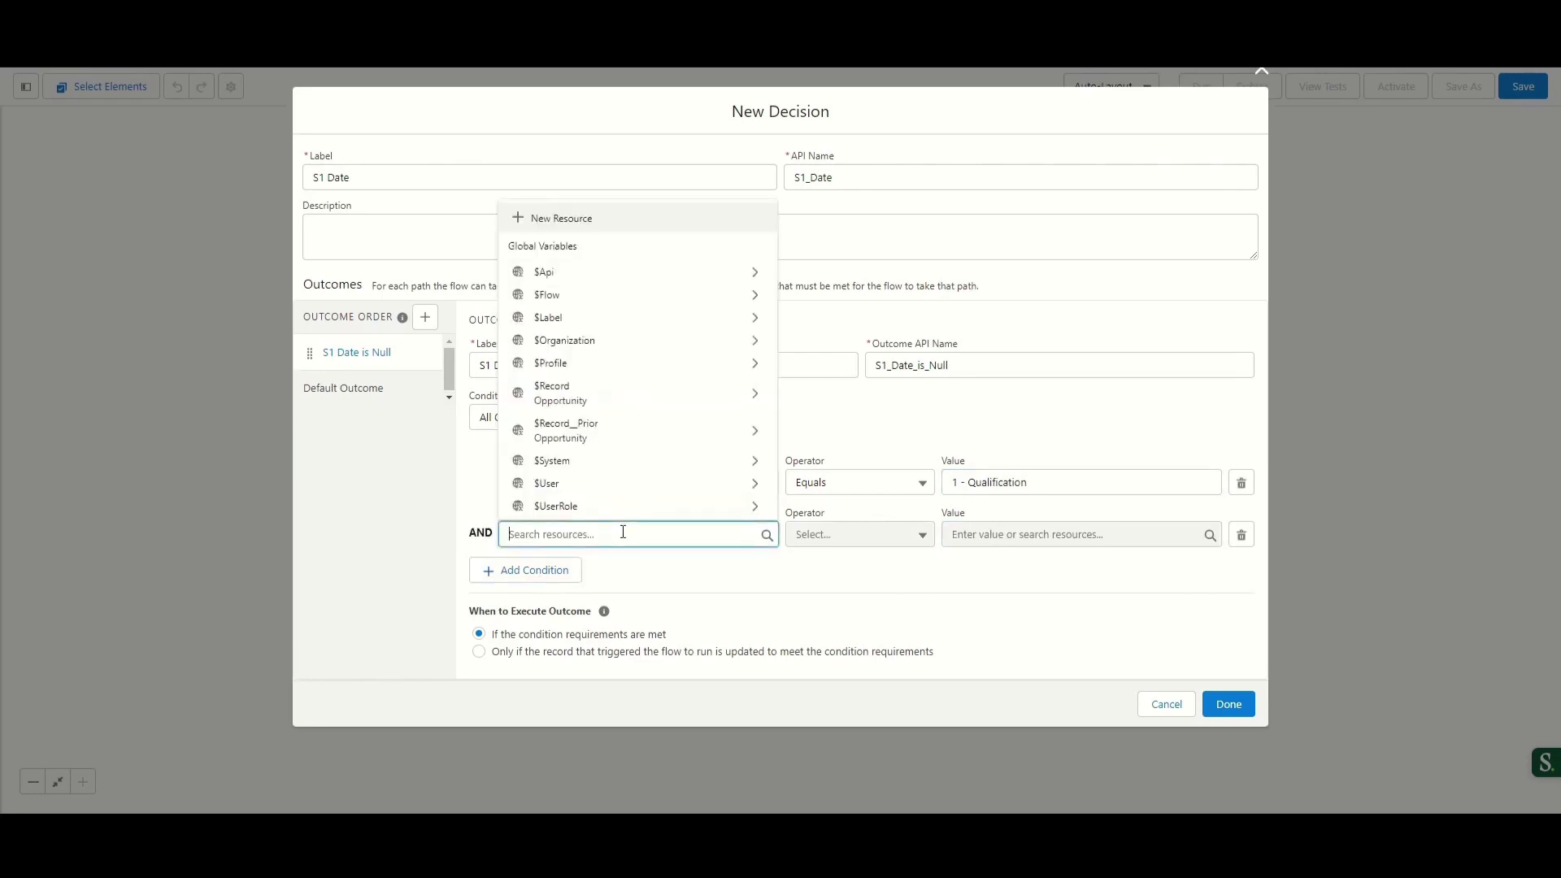
pyautogui.click(559, 397)
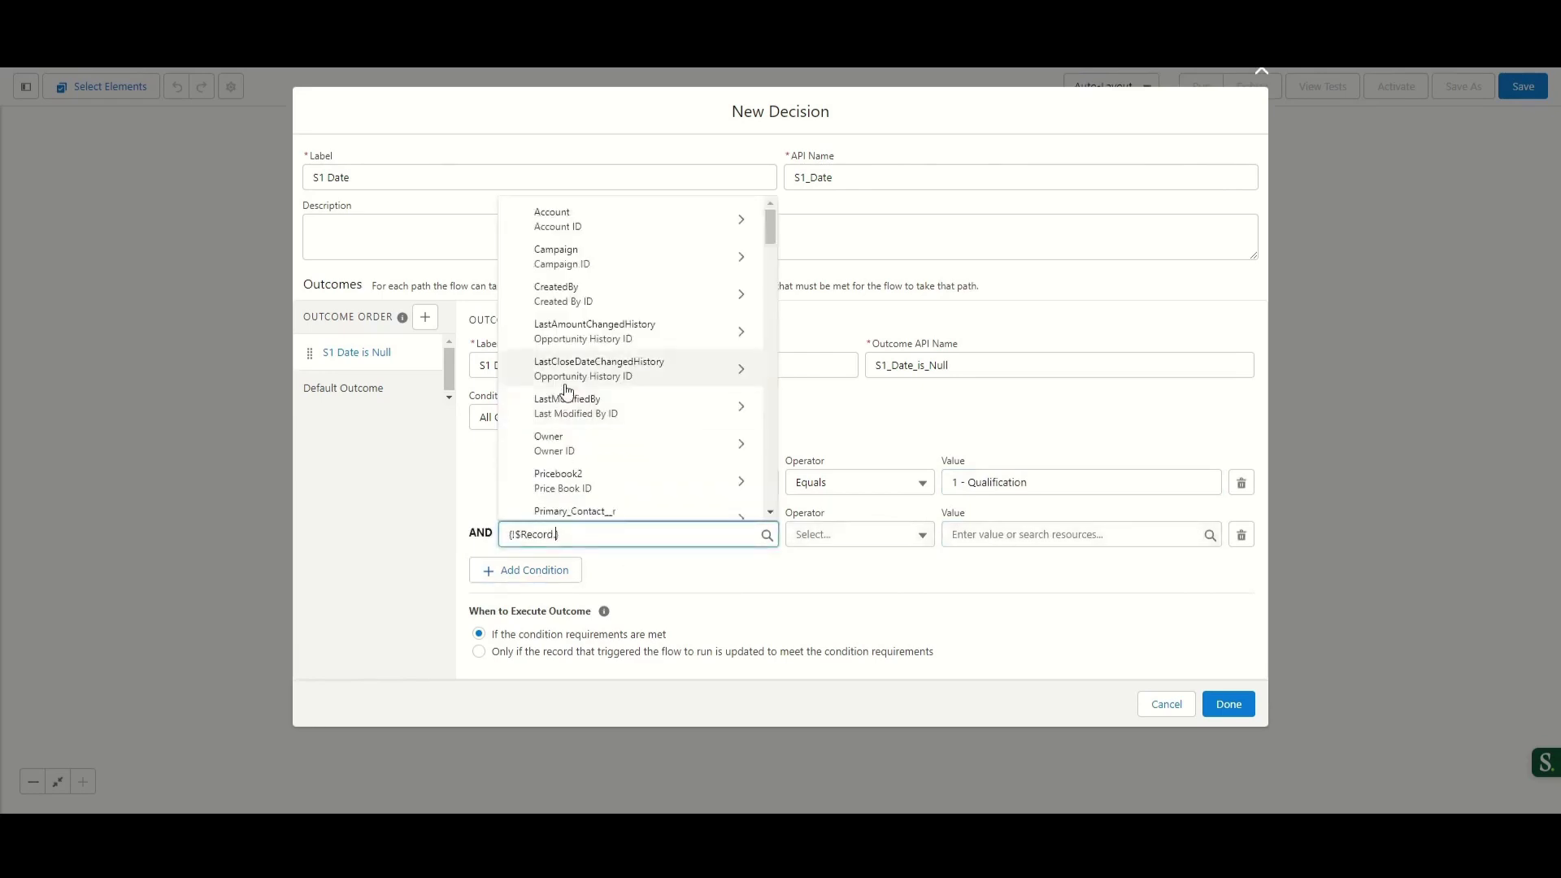
pyautogui.scroll(-5, 585, 430)
pyautogui.scroll(-10, 600, 455)
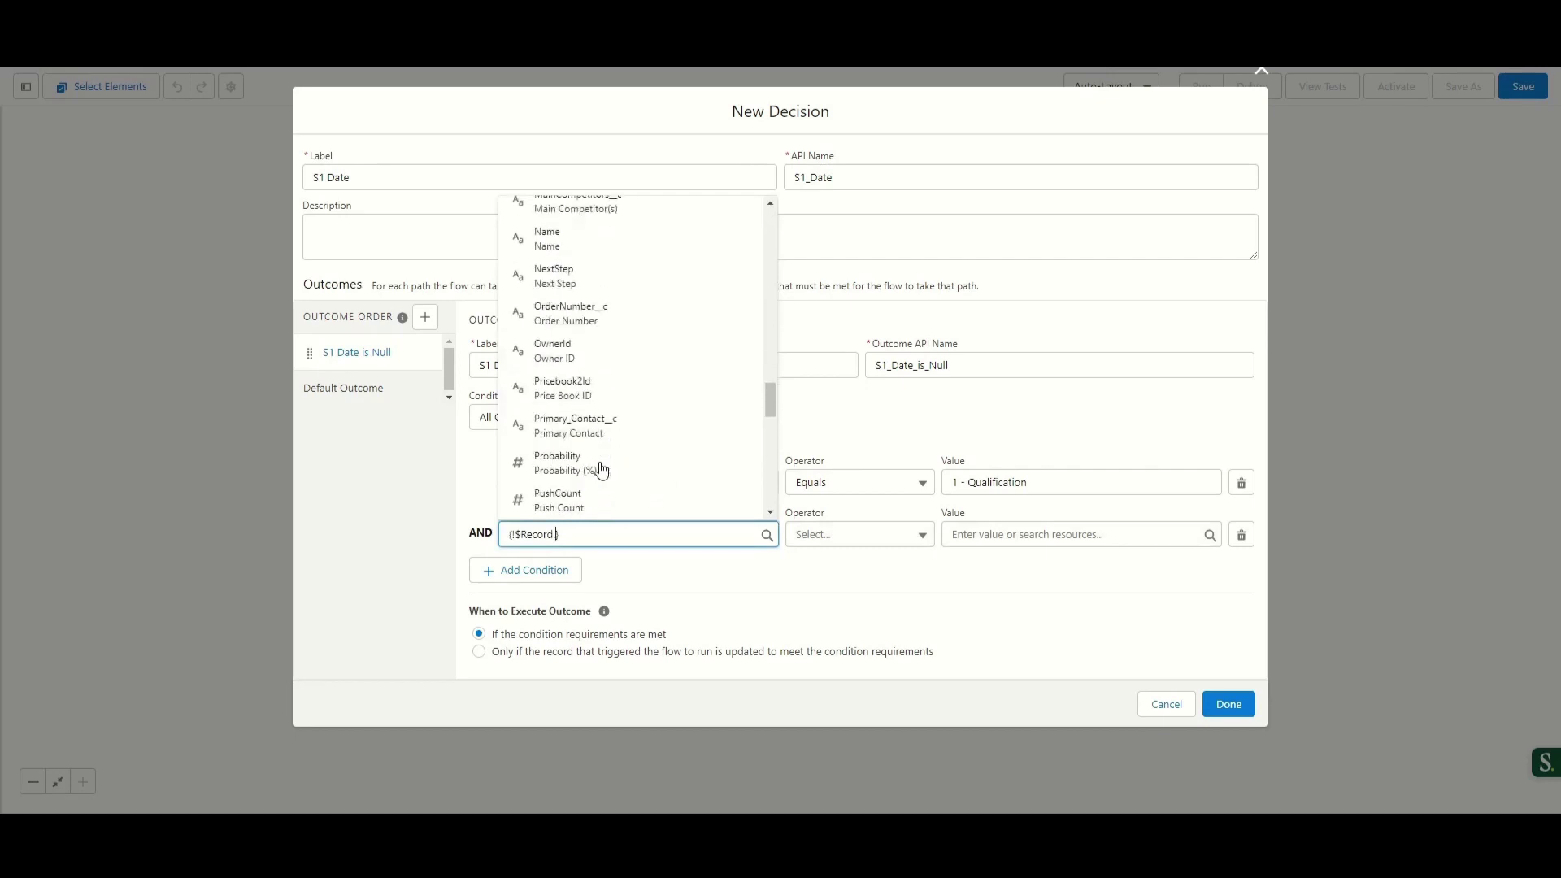
pyautogui.scroll(3, 581, 260)
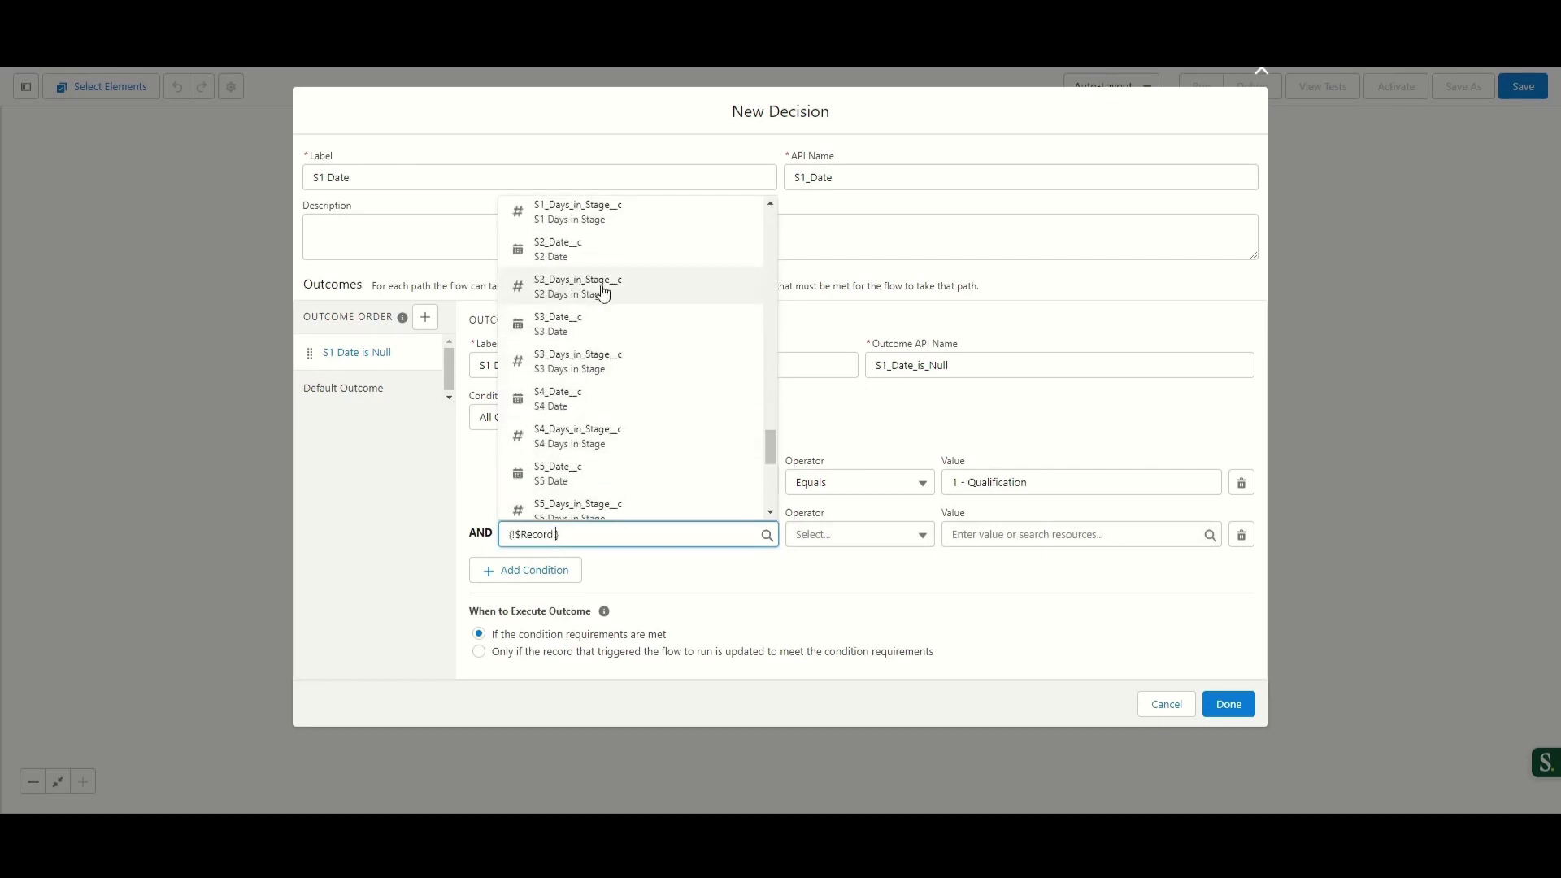
pyautogui.scroll(2, 586, 301)
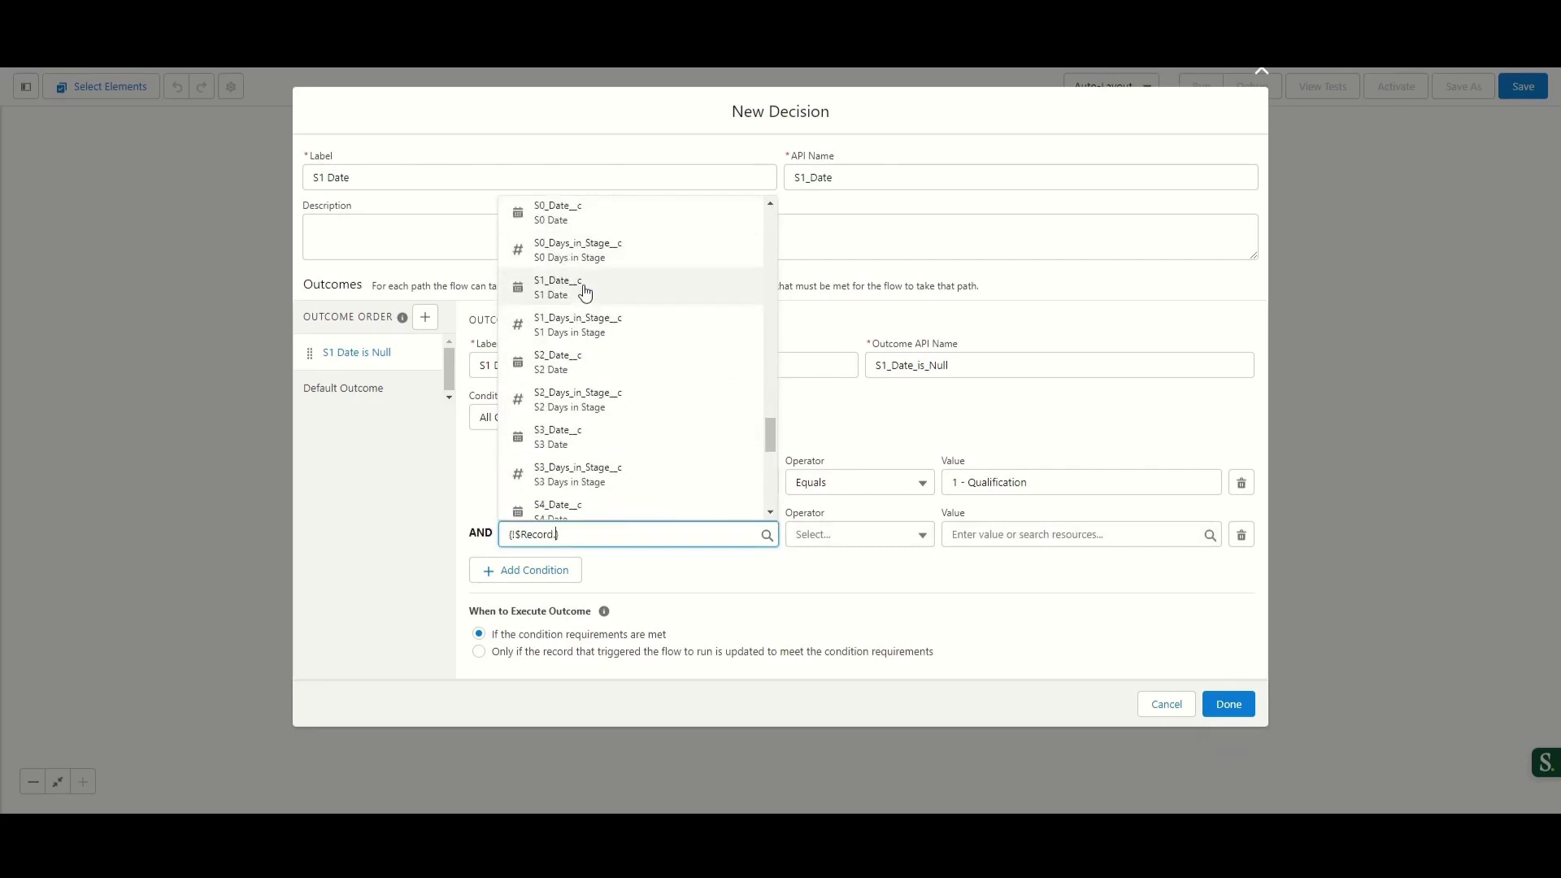
pyautogui.click(587, 295)
pyautogui.click(835, 537)
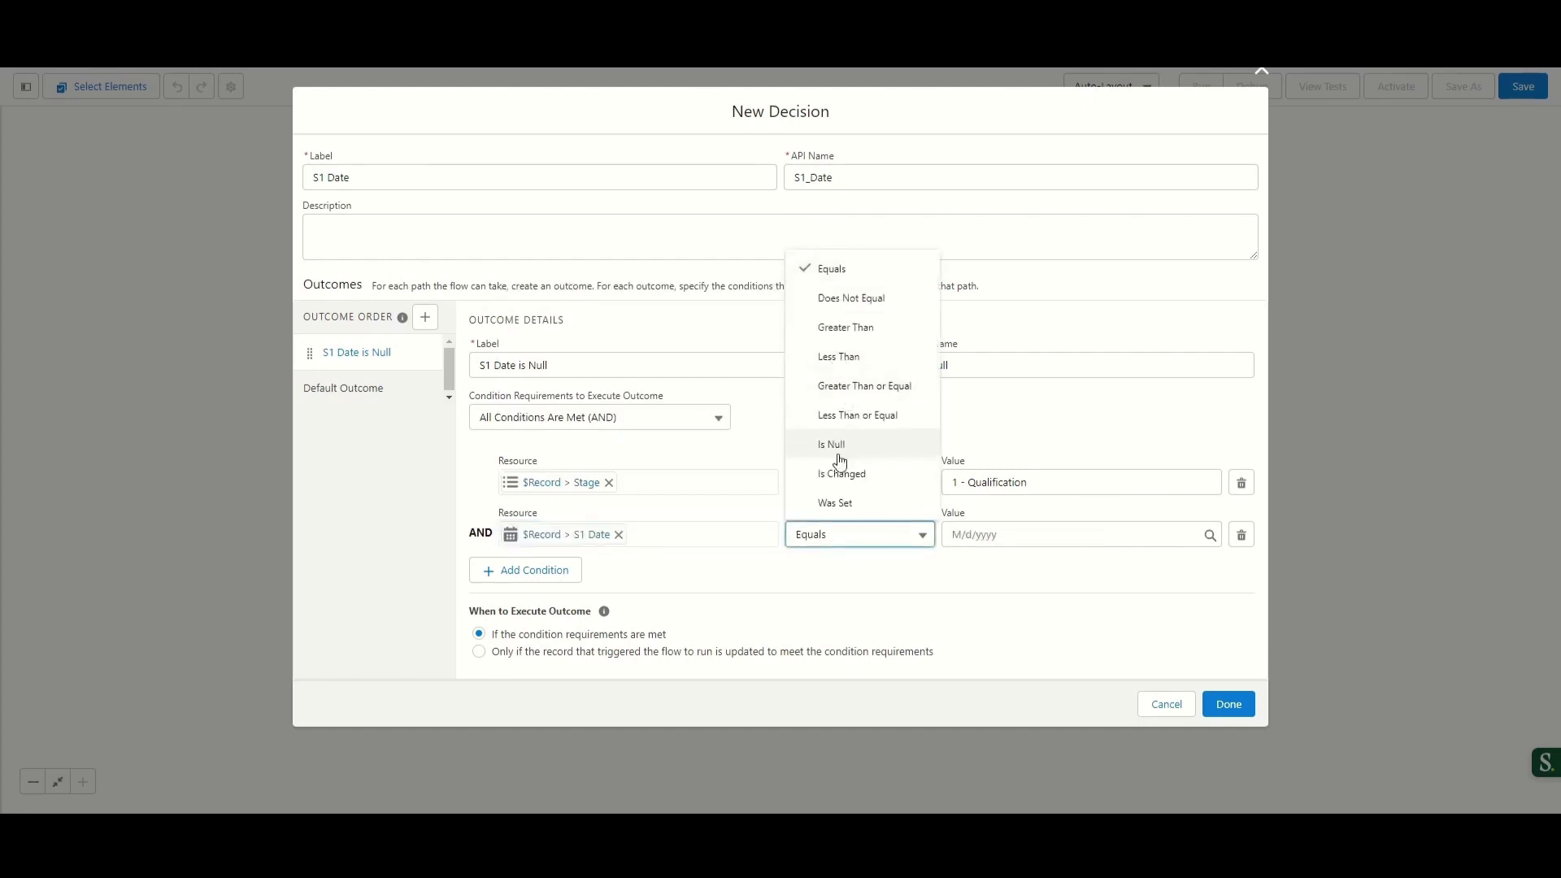
pyautogui.click(843, 443)
pyautogui.click(1034, 534)
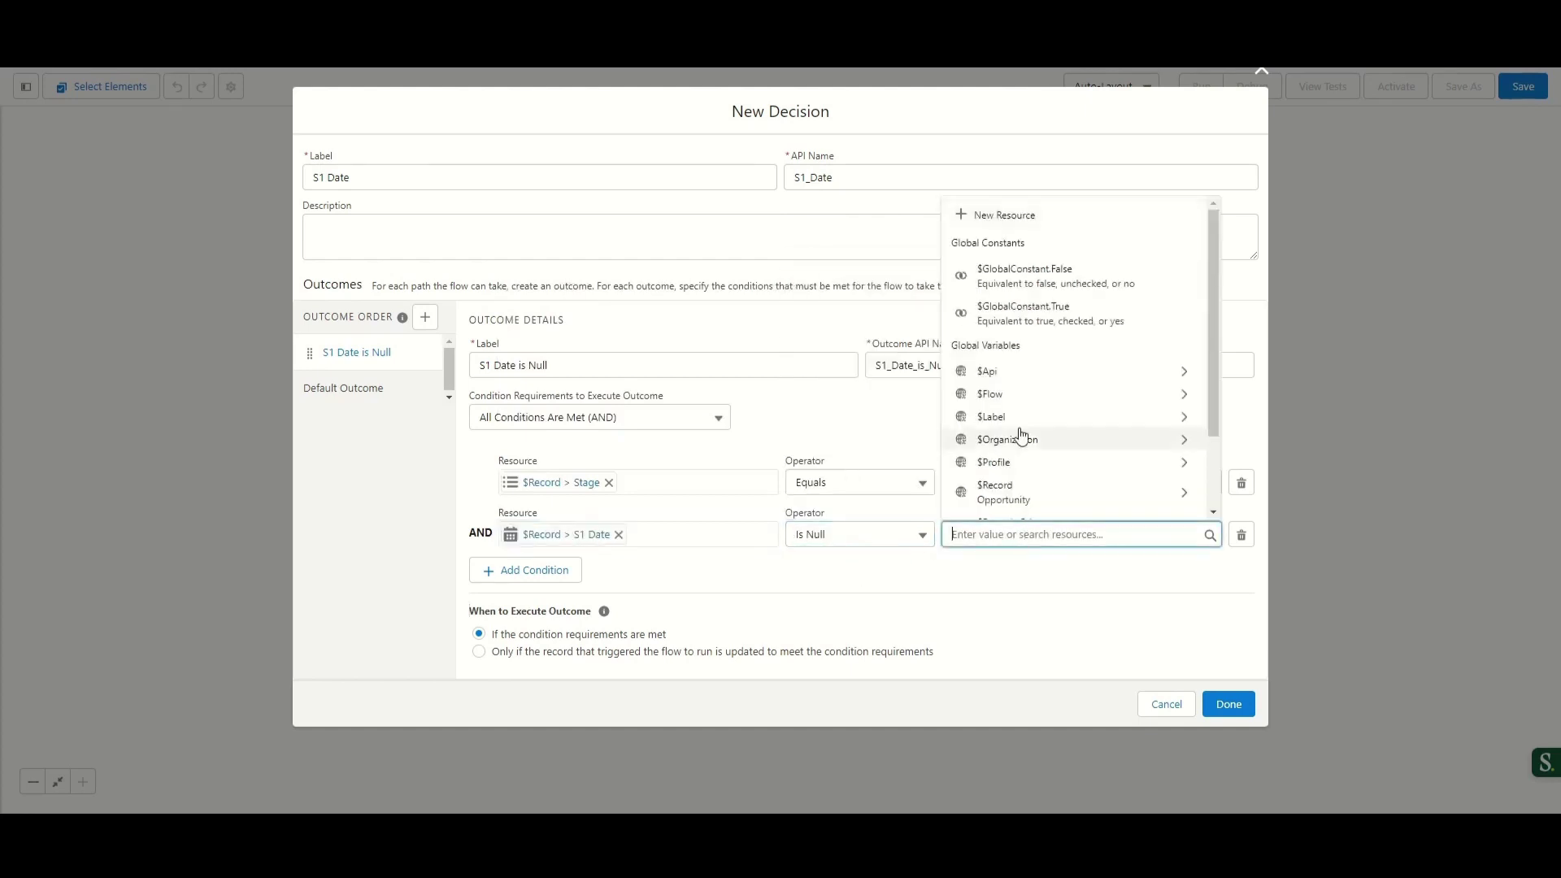
pyautogui.click(1020, 313)
pyautogui.click(860, 600)
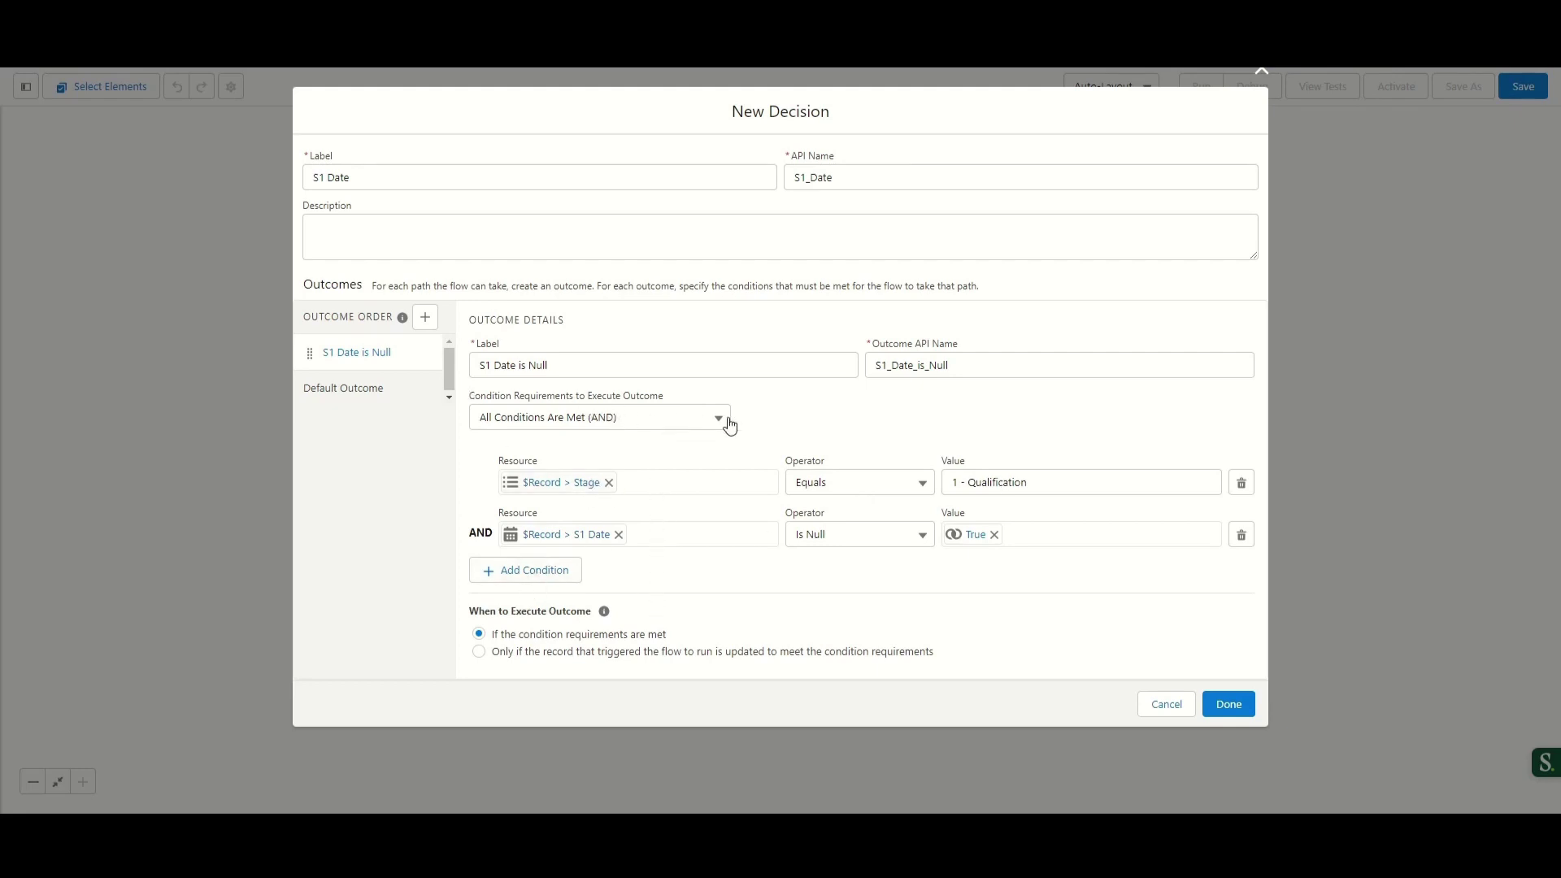
# Add Stage Equals conditions for 2 - Needs Analysis, 3 - Value Proposition and 4 - Id. Decision Makers
pyautogui.click(525, 570)
pyautogui.click(626, 564)
pyautogui.click(642, 463)
pyautogui.click(1070, 564)
pyautogui.click(1003, 348)
pyautogui.click(851, 564)
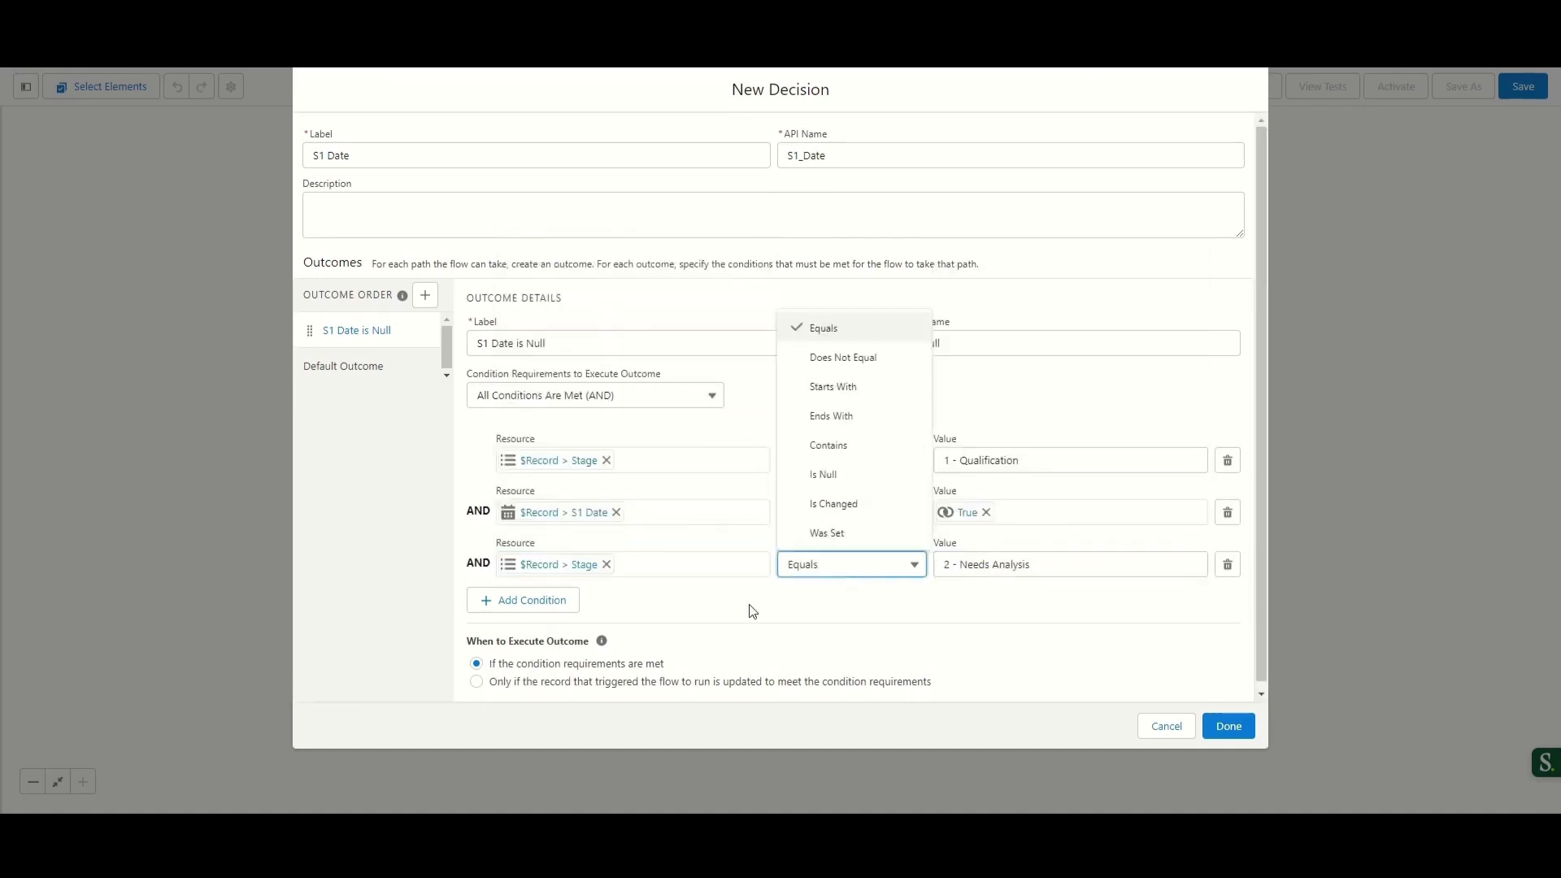
pyautogui.click(808, 325)
pyautogui.click(526, 601)
pyautogui.write('{!$Record.stage')
pyautogui.click(569, 594)
pyautogui.click(1070, 616)
pyautogui.click(999, 504)
pyautogui.click(523, 652)
pyautogui.click(632, 668)
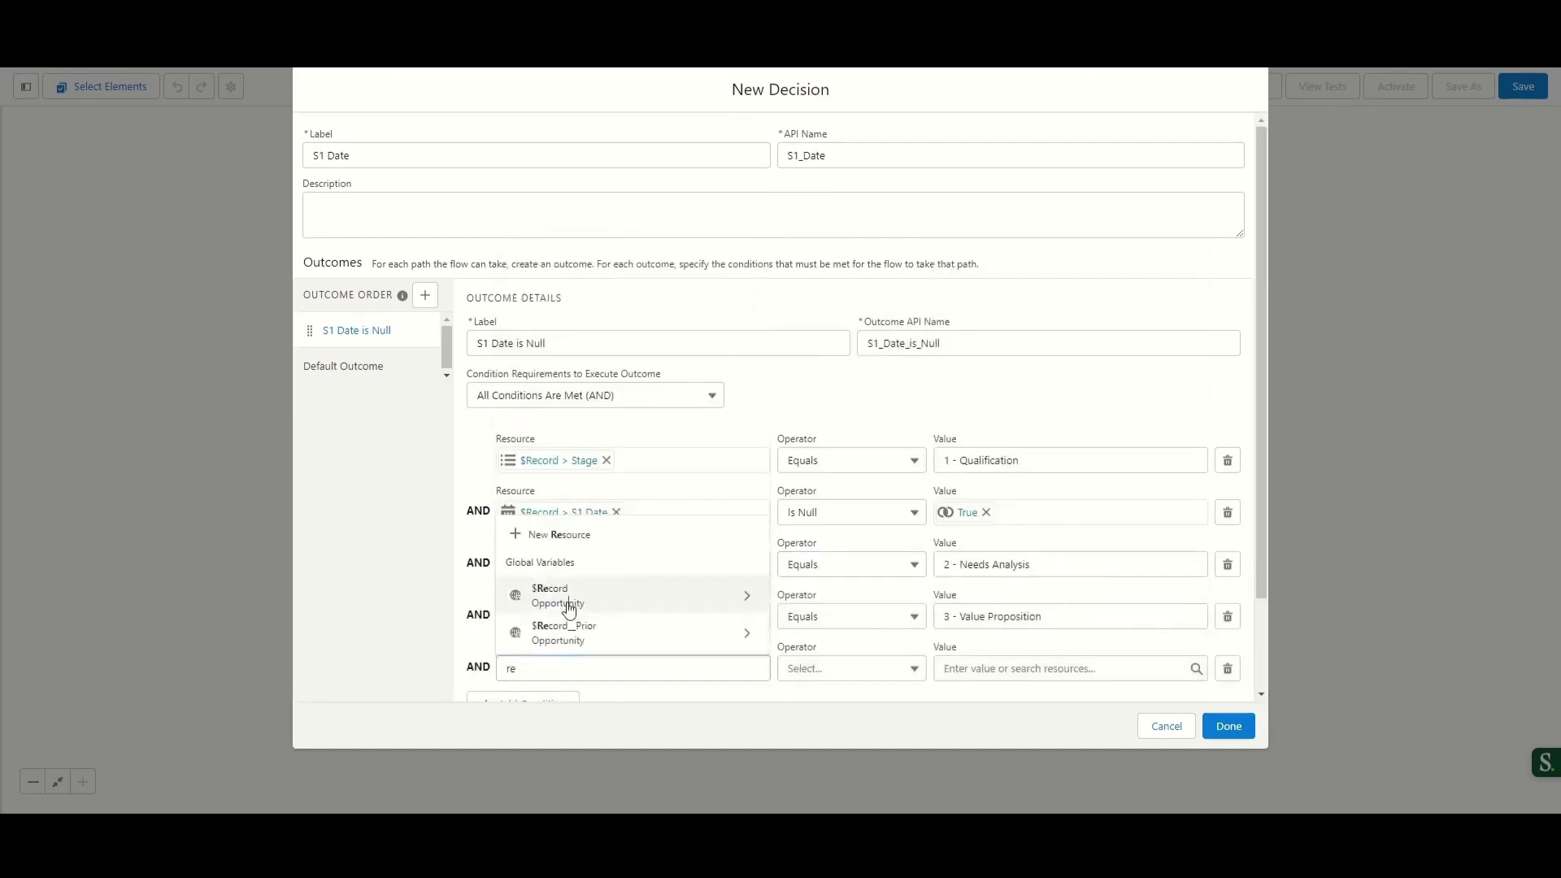
pyautogui.write('{!$Record.stage')
pyautogui.click(579, 632)
# Add Stage Equals conditions for 5 - Perception Analysis and 6 - Proposal/Price Quote, plus another condition row
pyautogui.click(1069, 669)
pyautogui.click(523, 698)
pyautogui.write('re')
pyautogui.click(569, 569)
pyautogui.click(1070, 609)
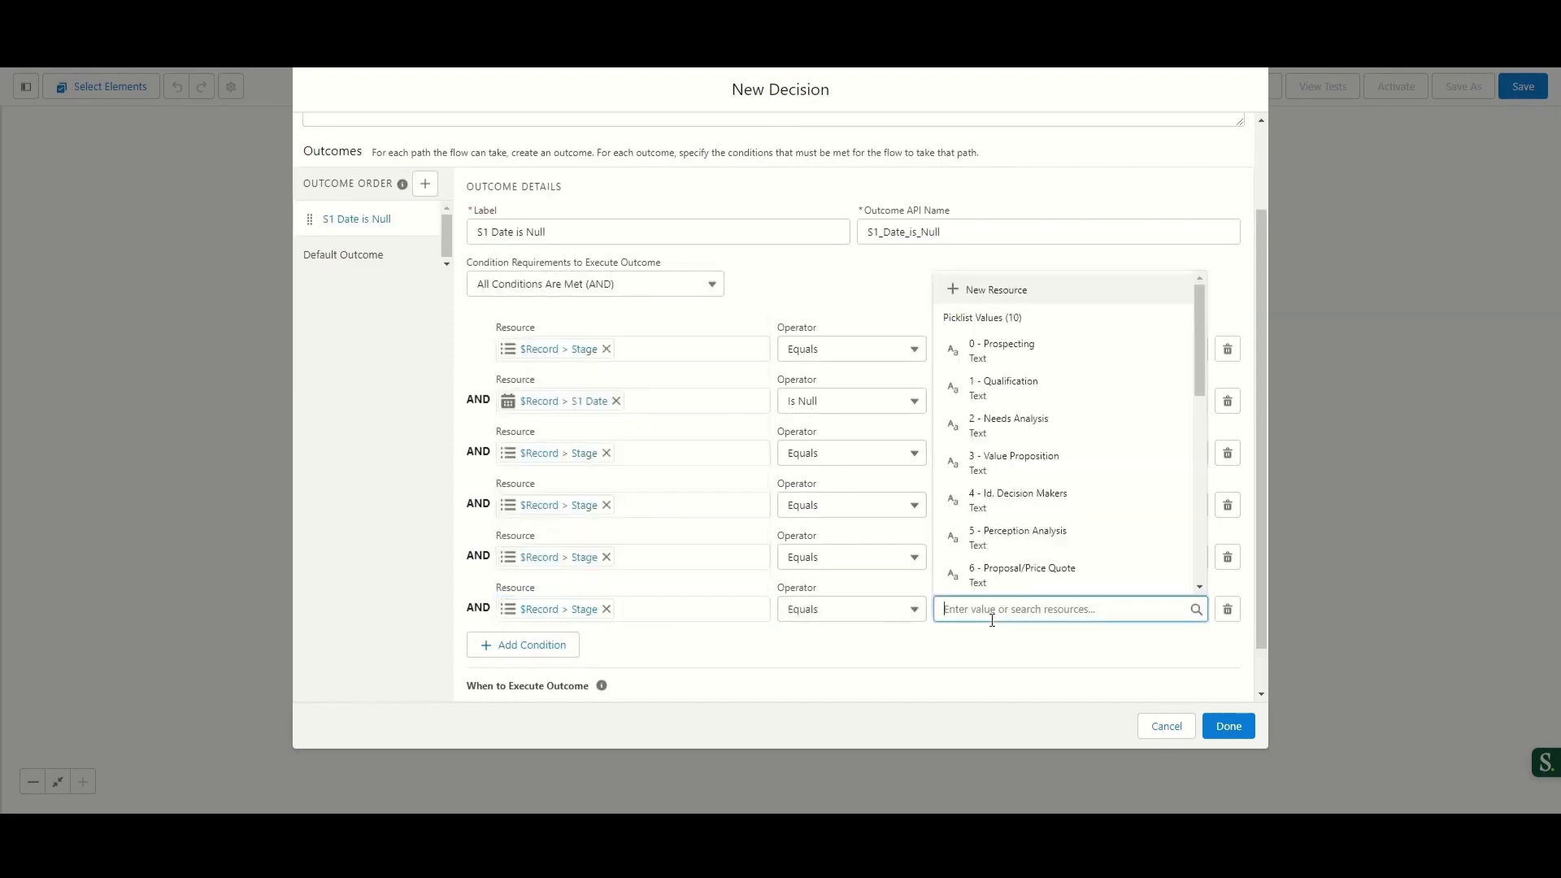
pyautogui.click(523, 697)
pyautogui.write('re')
pyautogui.click(549, 588)
pyautogui.click(1069, 661)
pyautogui.click(1016, 404)
pyautogui.click(523, 696)
pyautogui.write('re')
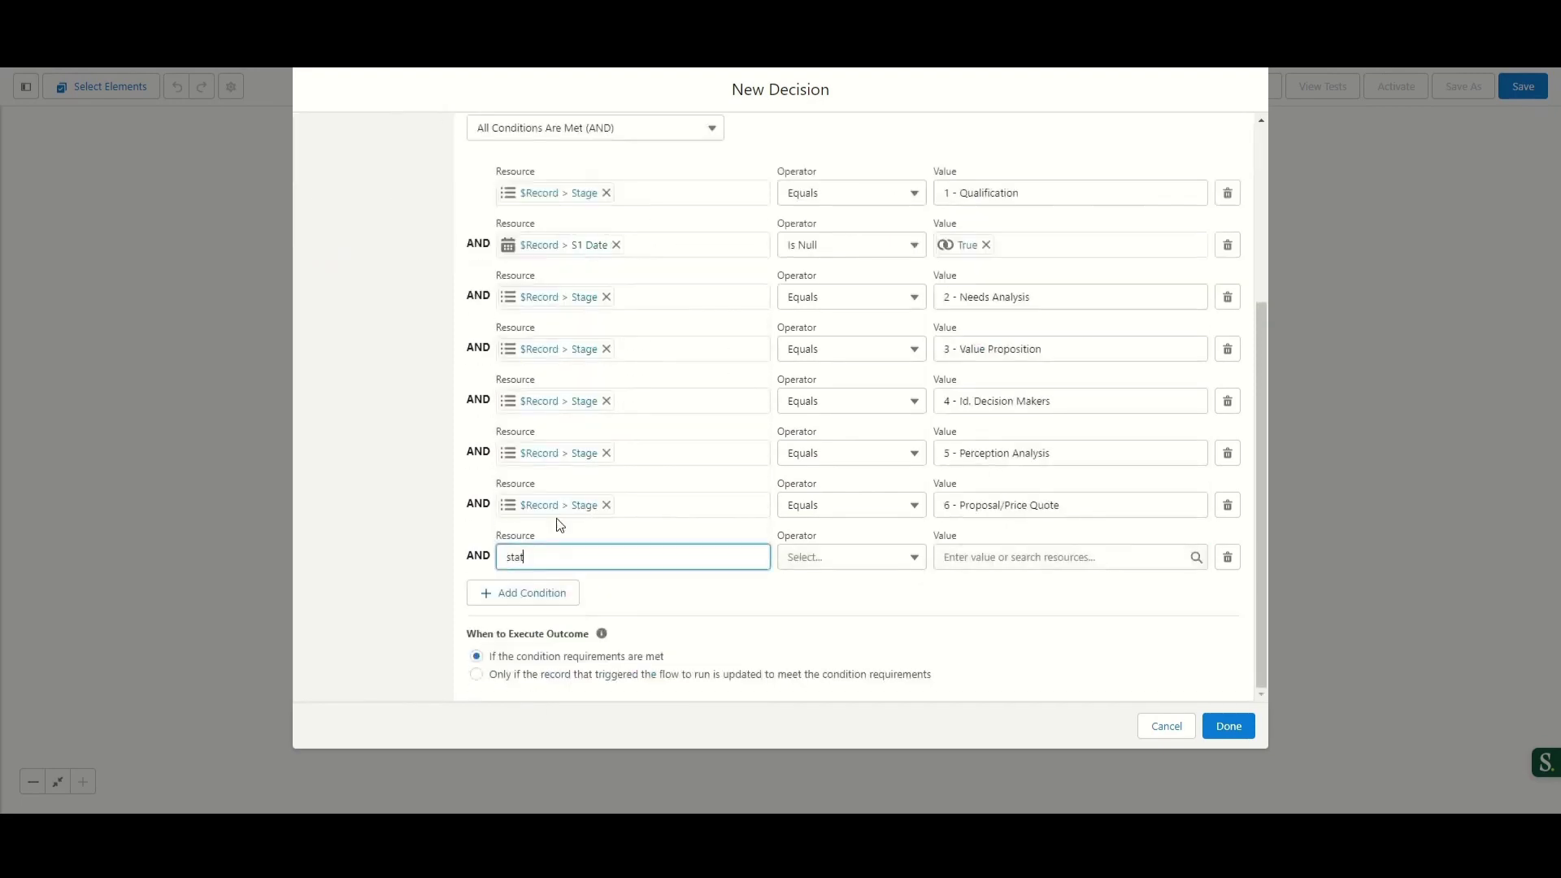
pyautogui.click(562, 616)
pyautogui.scroll(2, 1094, 532)
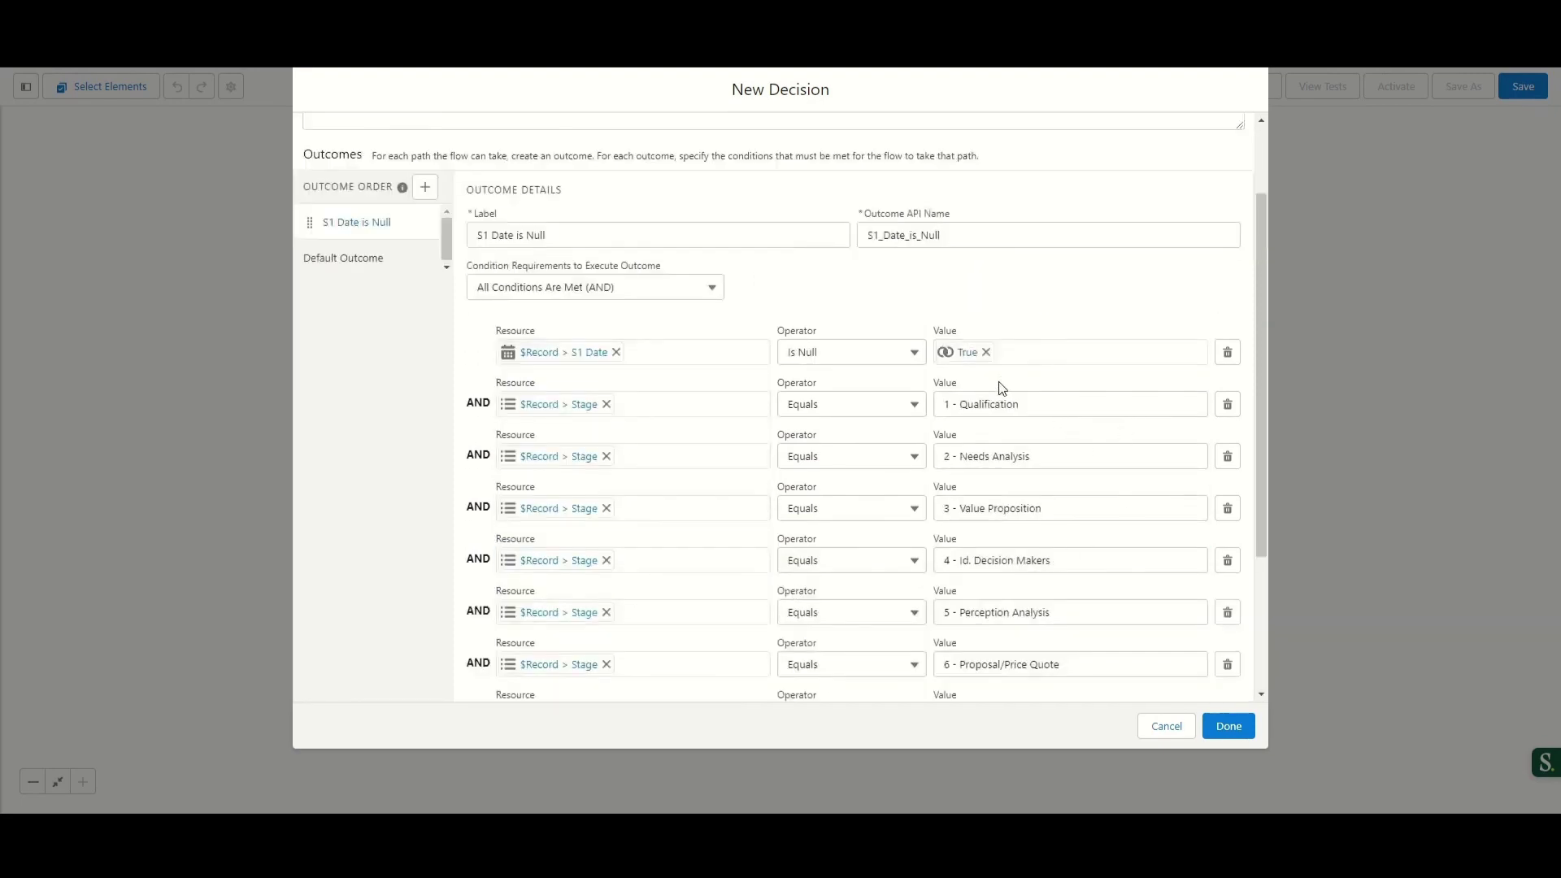
pyautogui.scroll(-2, 1002, 390)
pyautogui.scroll(3, 742, 495)
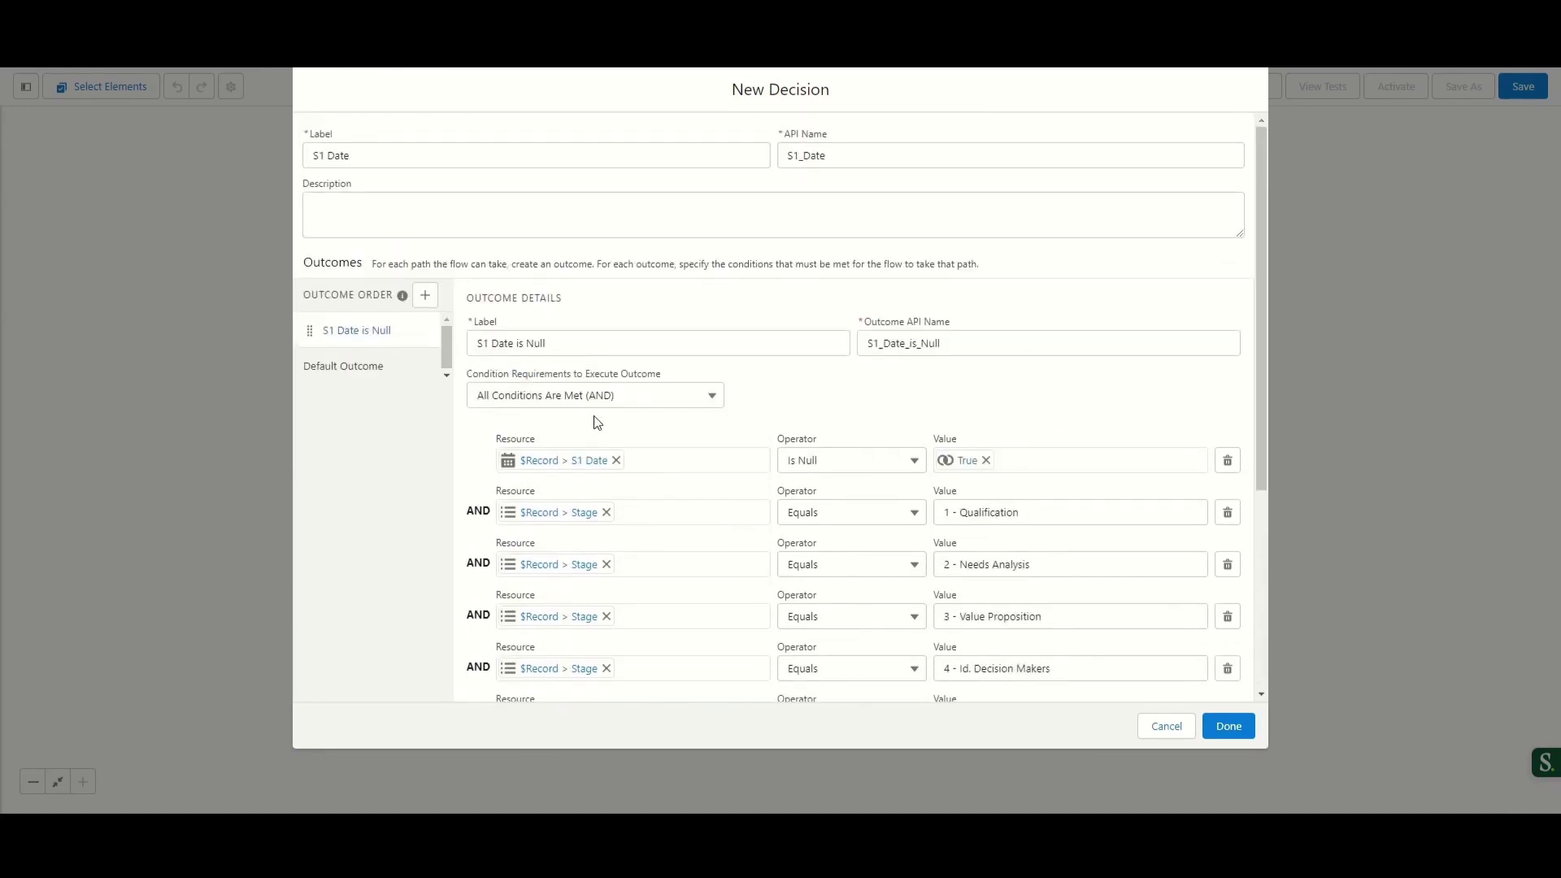
# Use custom condition logic 1 AND (2 OR 3 OR … OR 9) and save the decision
pyautogui.click(565, 404)
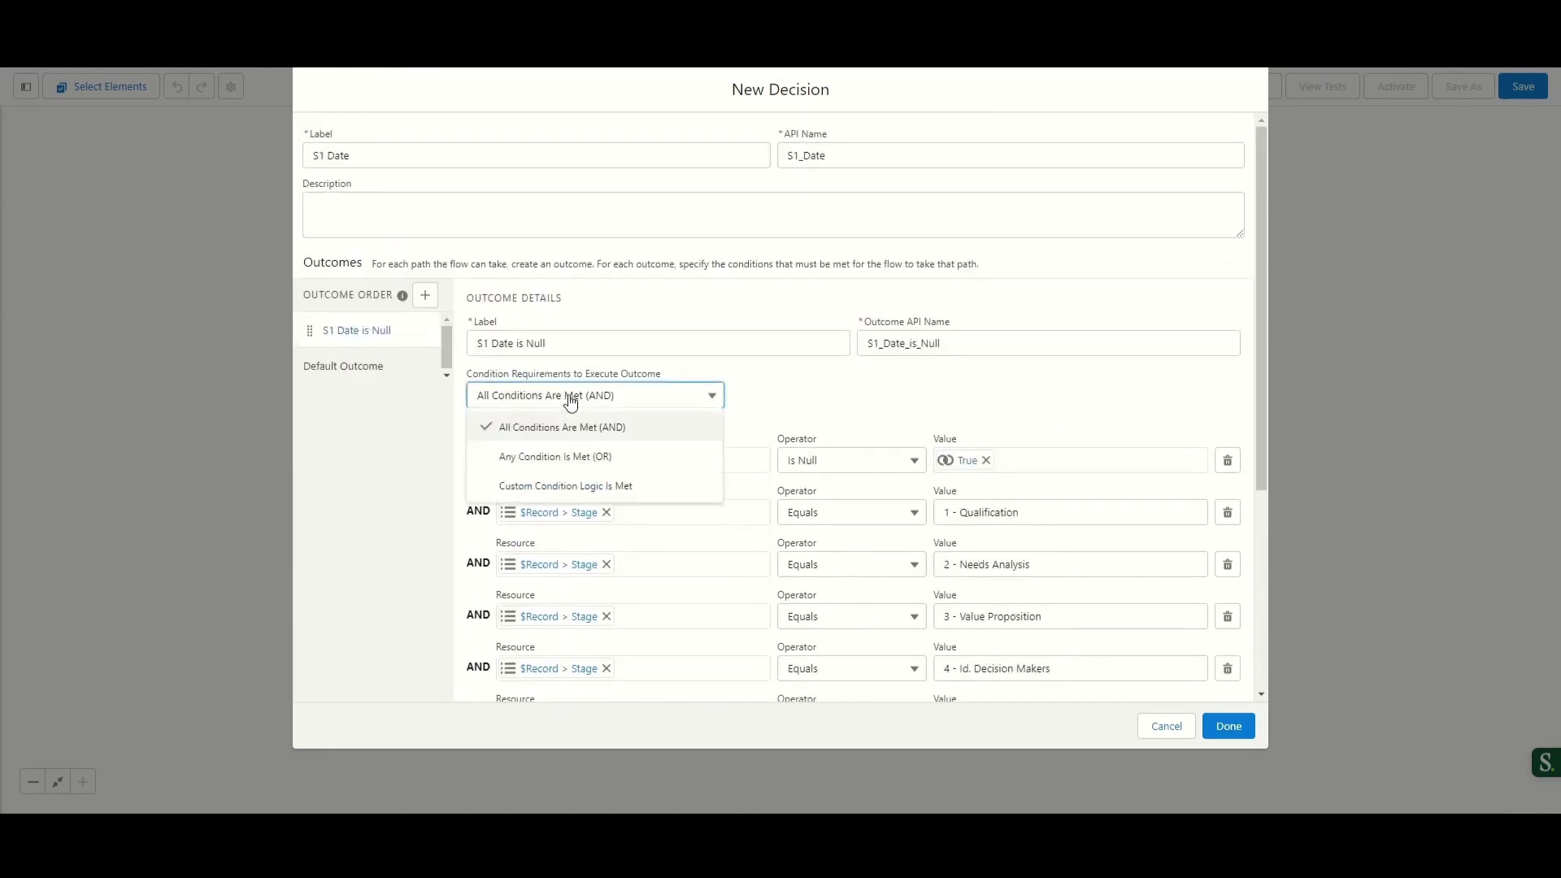
pyautogui.click(553, 488)
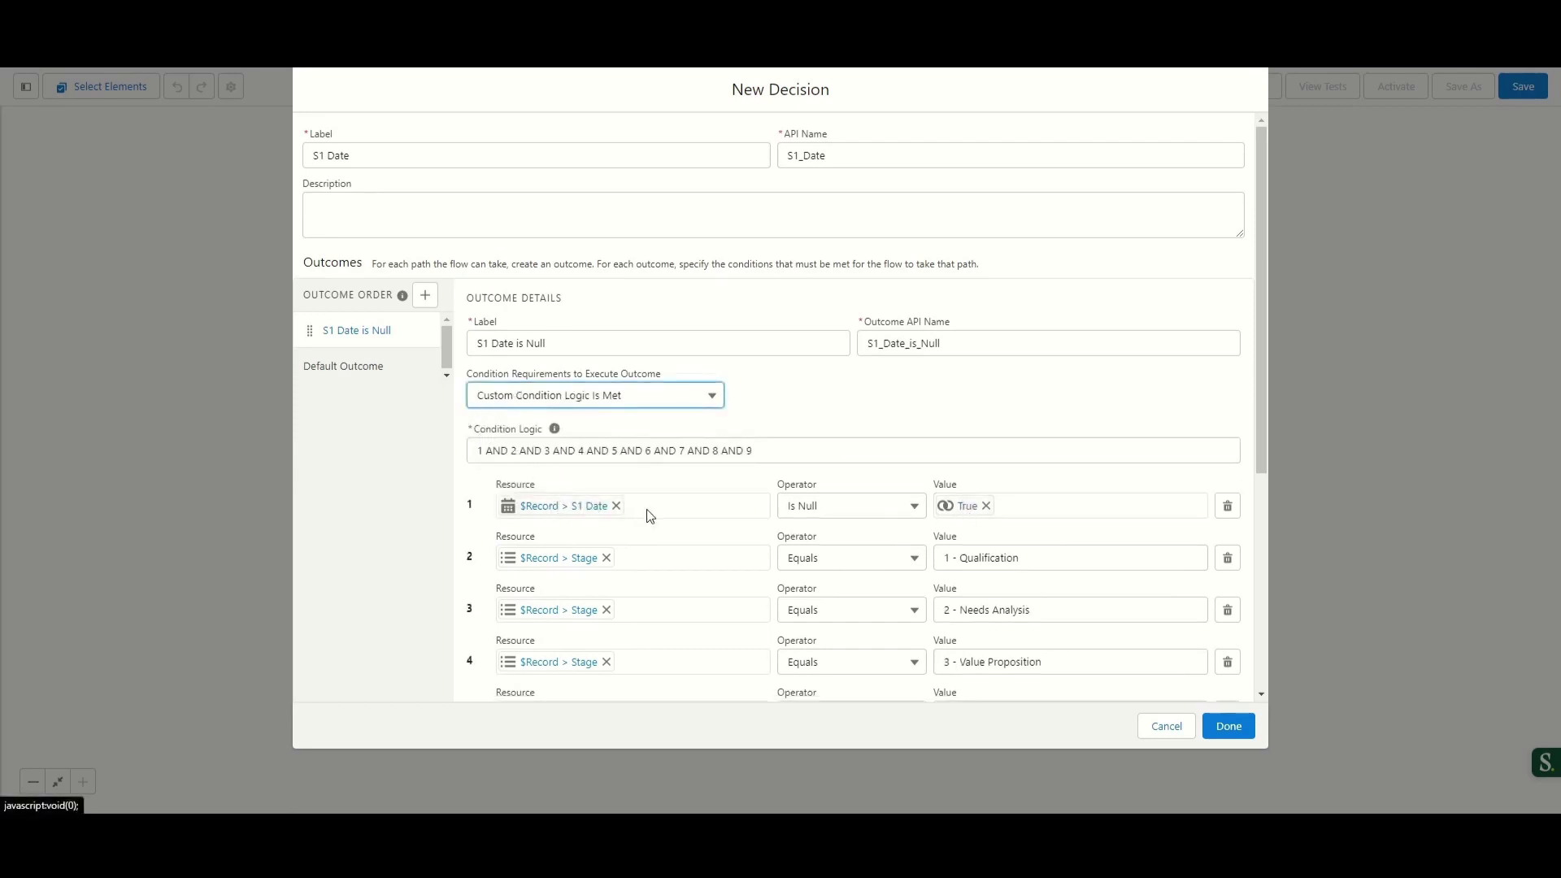
pyautogui.click(513, 450)
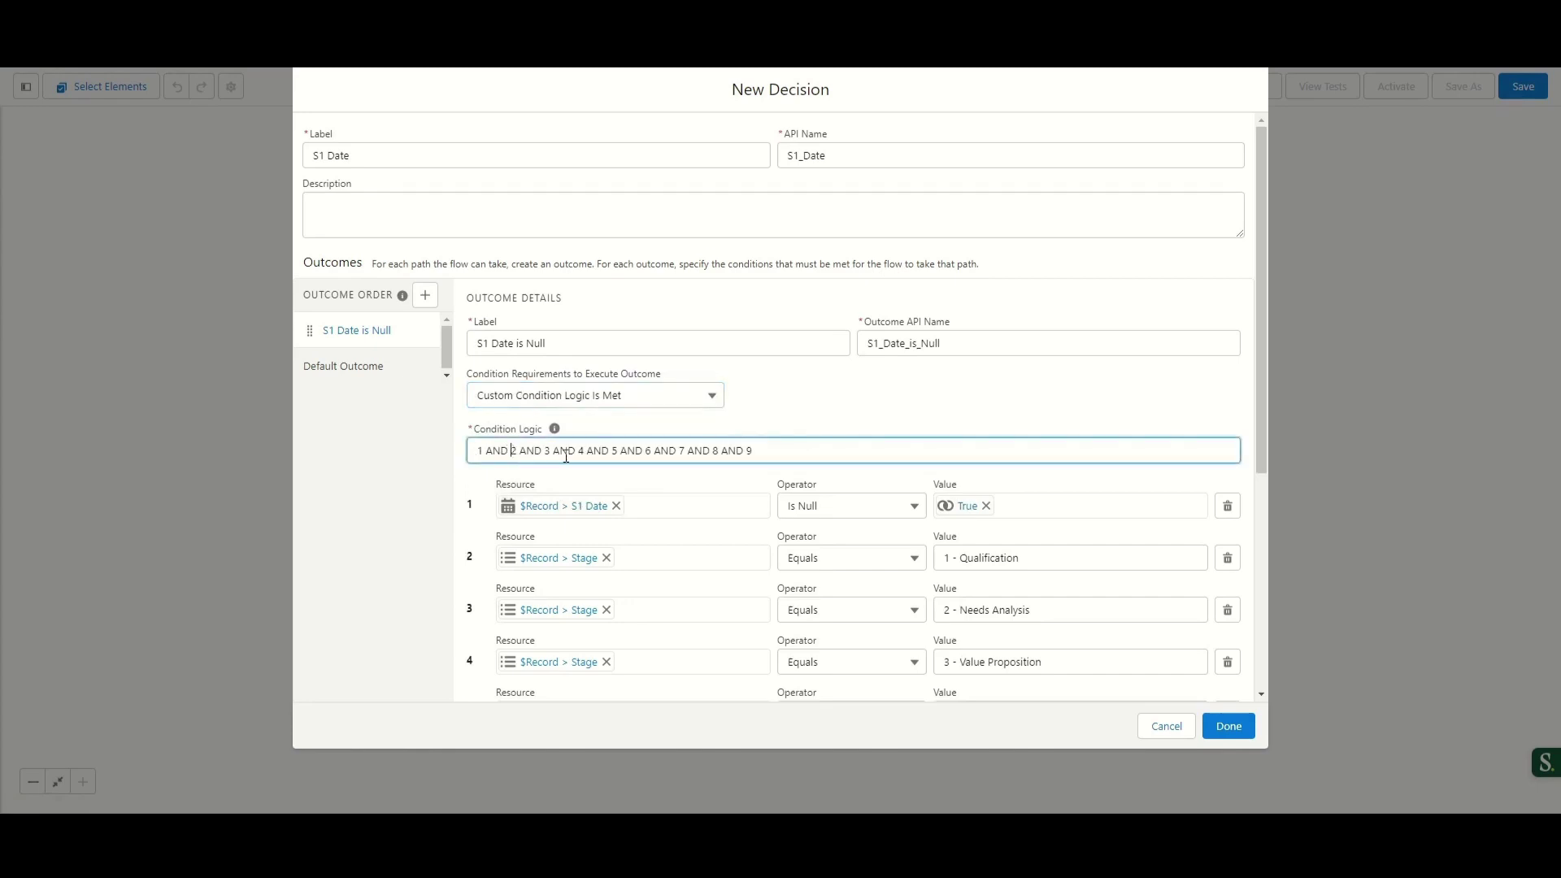
pyautogui.write('(')
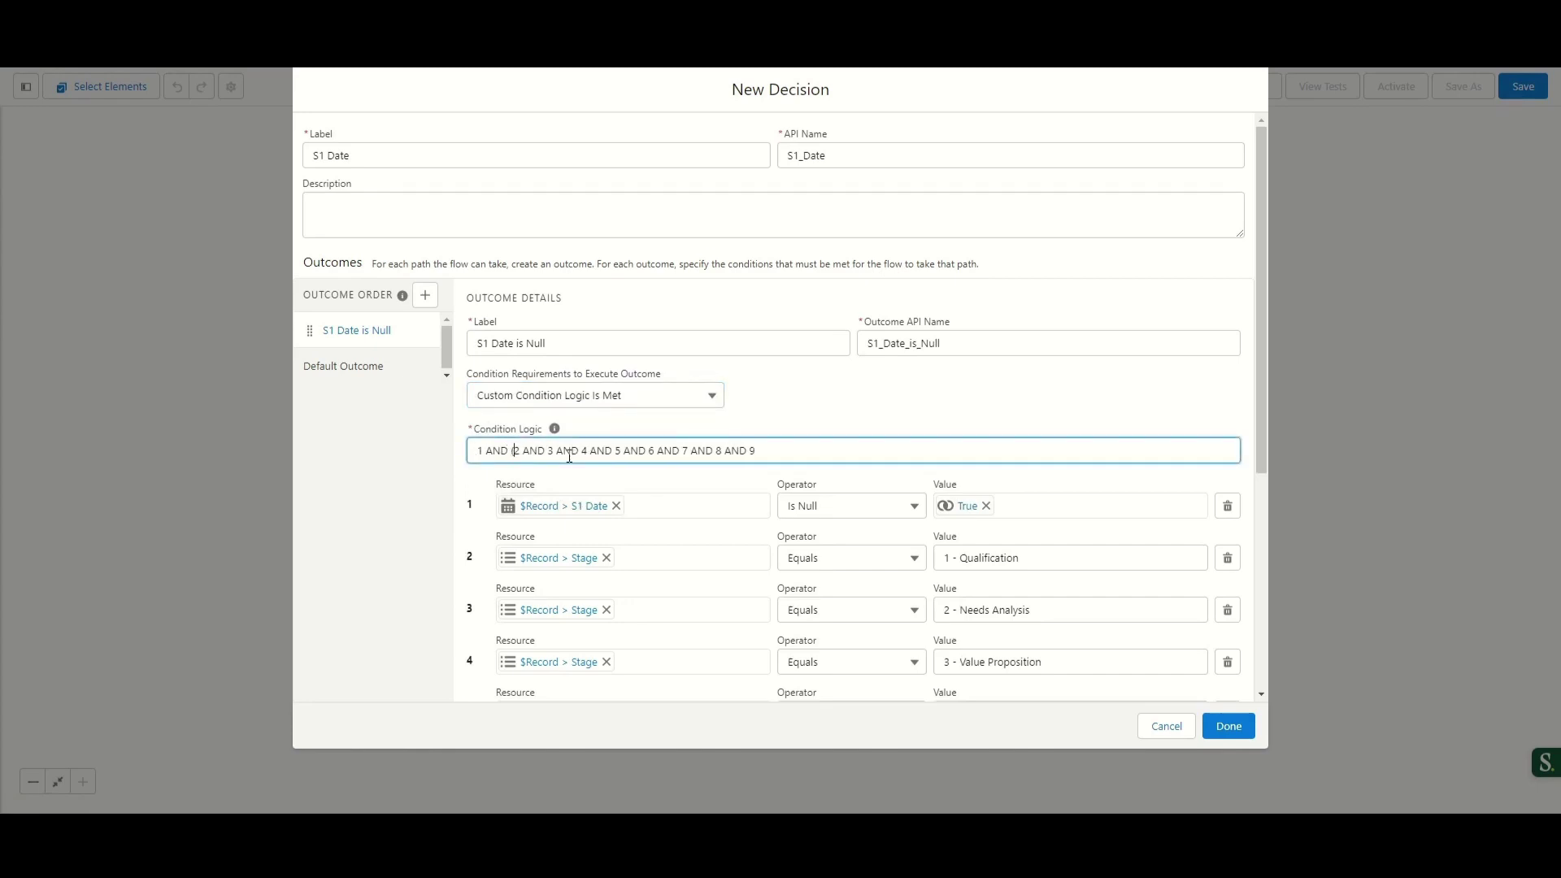
pyautogui.doubleClick(729, 450)
pyautogui.write('OR')
pyautogui.doubleClick(703, 451)
pyautogui.write('Or')
pyautogui.doubleClick(668, 450)
pyautogui.write('Or')
pyautogui.doubleClick(635, 451)
pyautogui.write('Or')
pyautogui.doubleClick(601, 451)
pyautogui.write('OR 5 Or6')
pyautogui.doubleClick(532, 450)
pyautogui.write('OR')
pyautogui.click(615, 450)
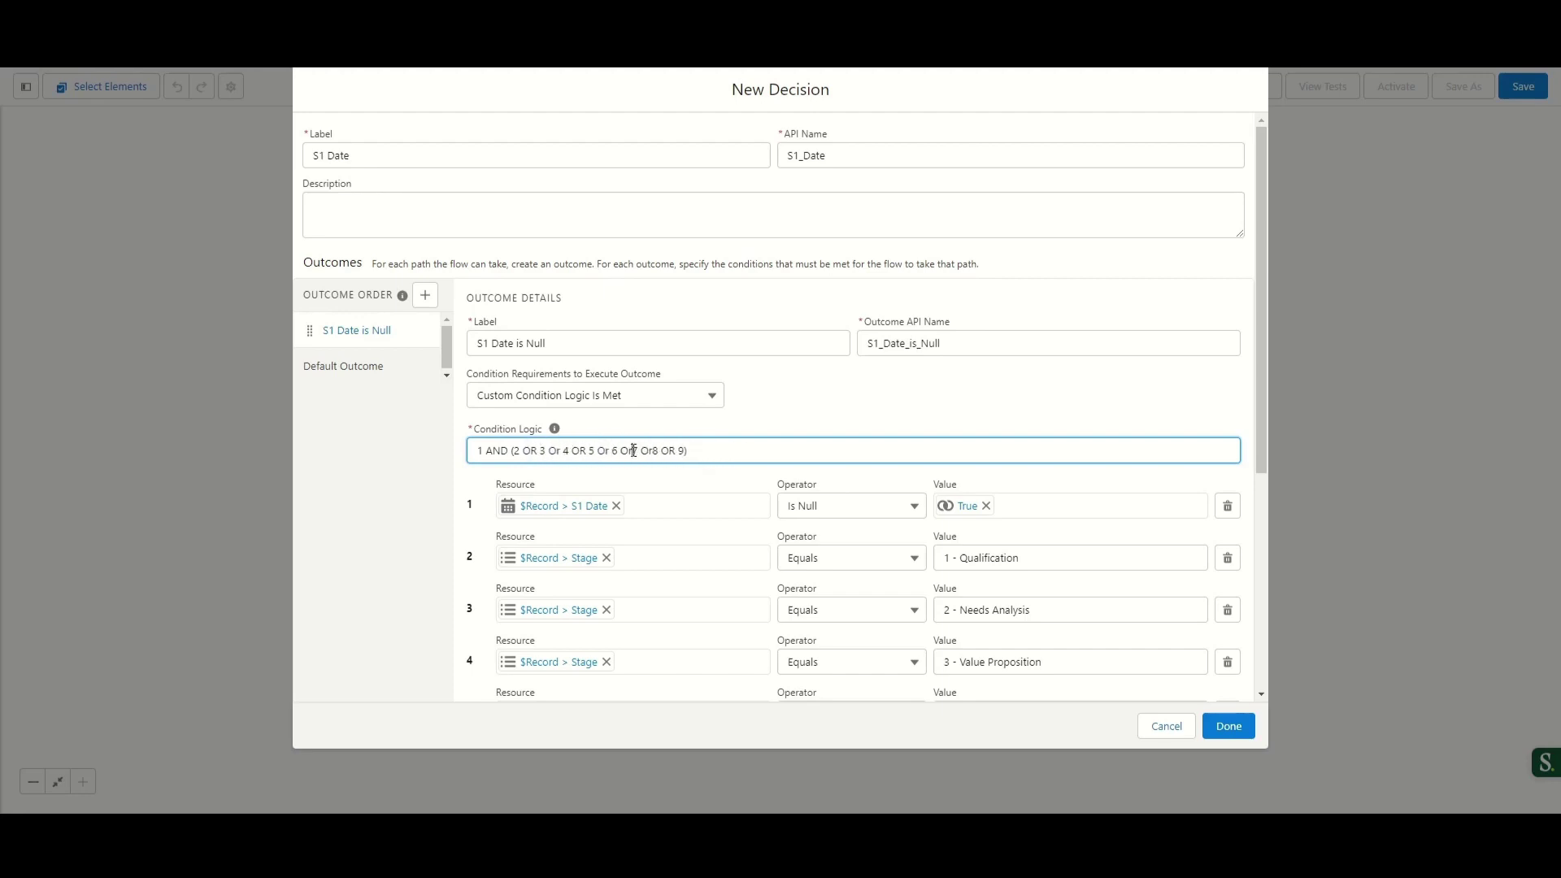
pyautogui.click(635, 451)
pyautogui.click(656, 451)
pyautogui.click(1229, 725)
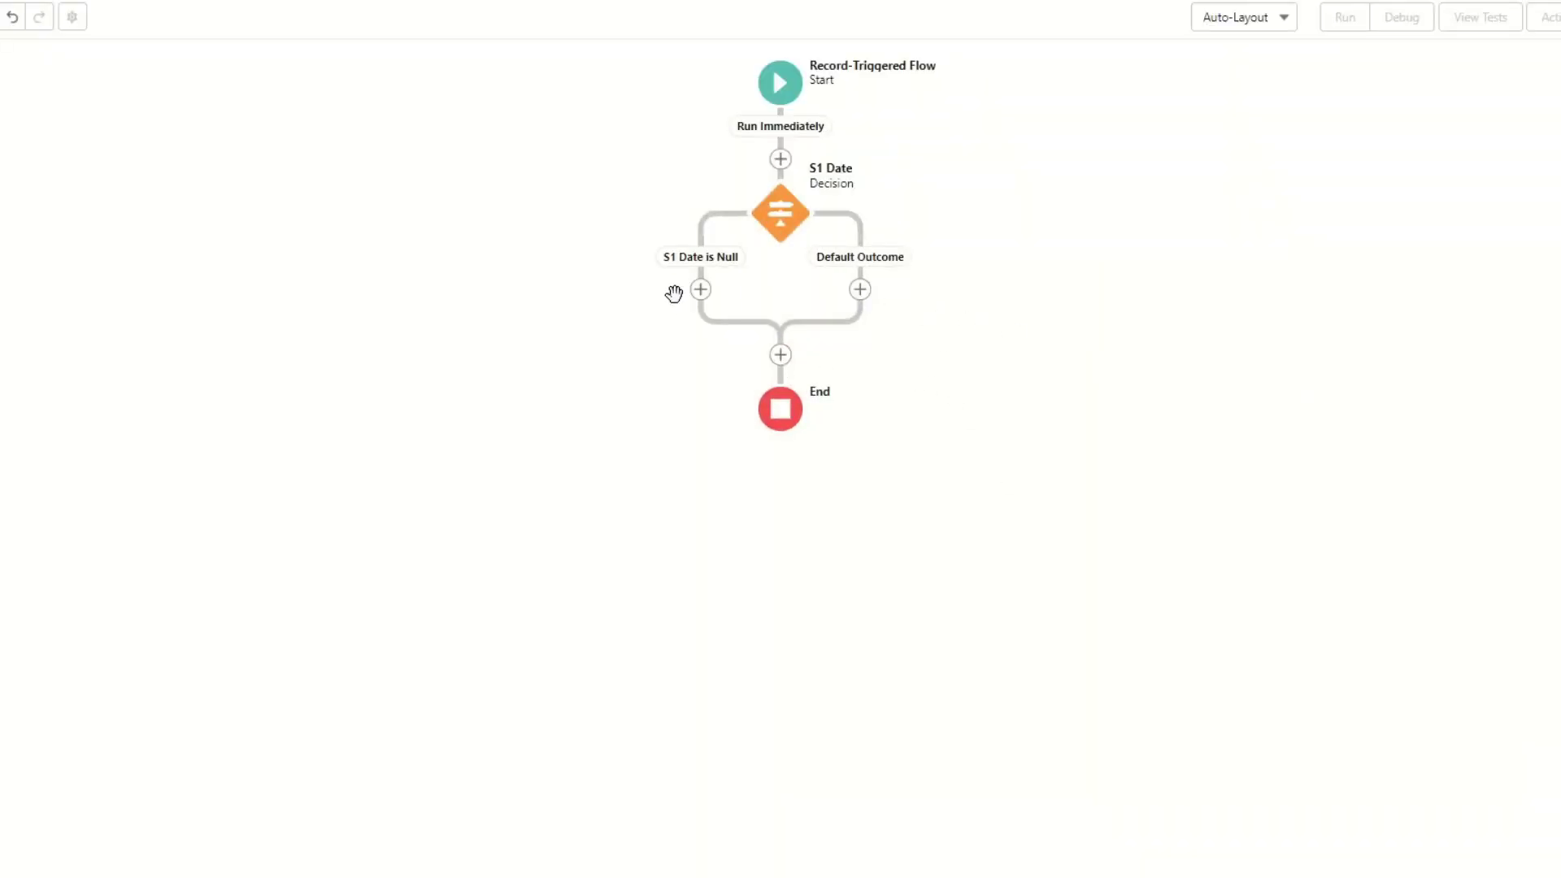
# Add an Update Records element labelled 'Update S1 Date' on the S1 Date is Null branch, targeting the S1 Date field
pyautogui.click(701, 290)
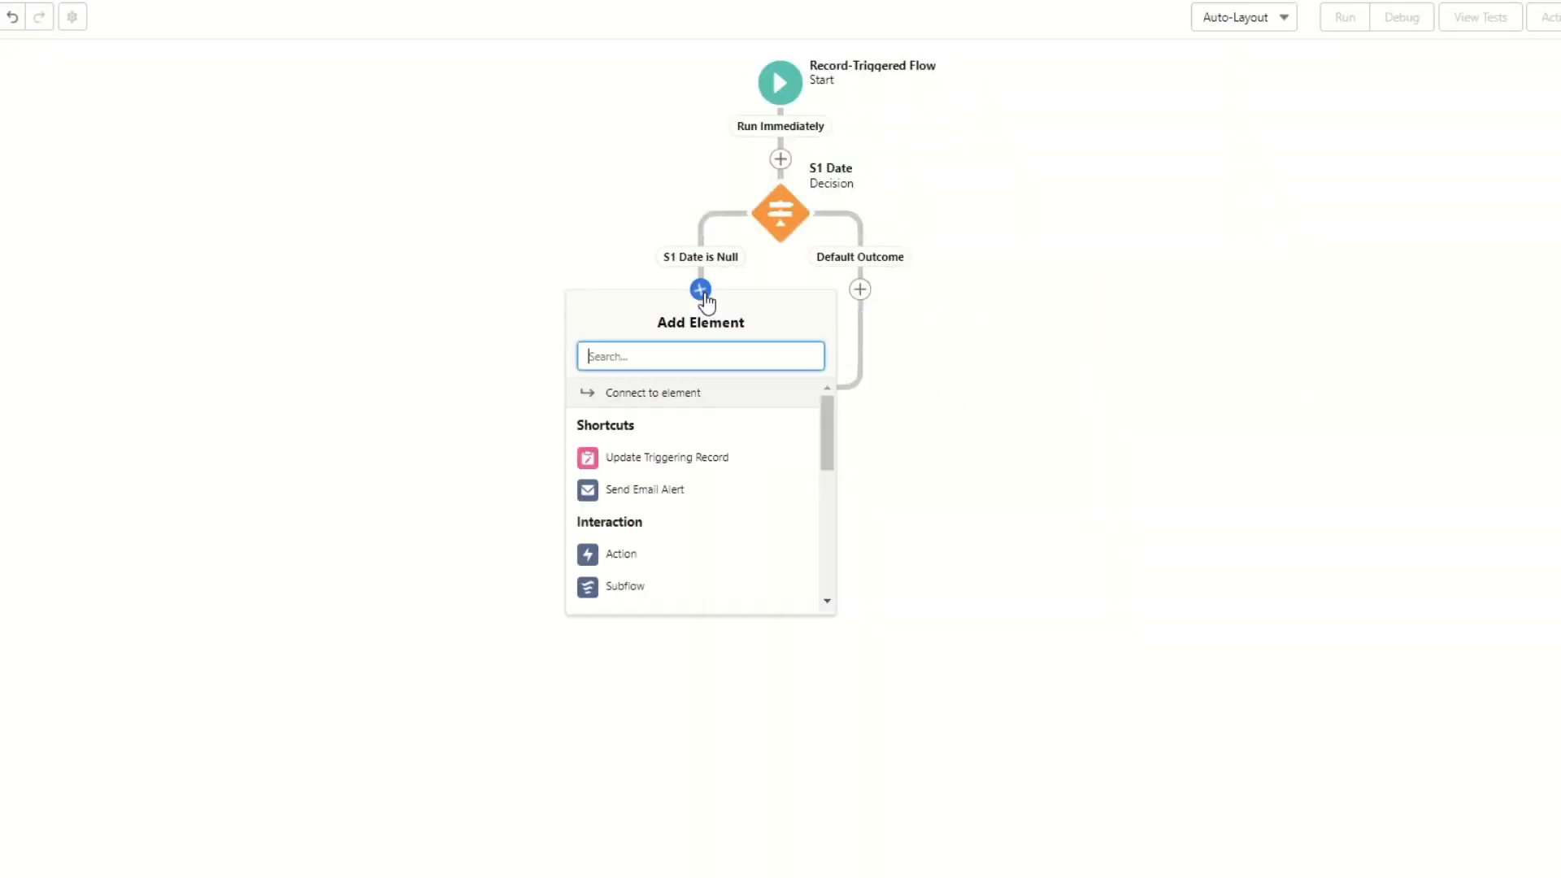
pyautogui.click(704, 460)
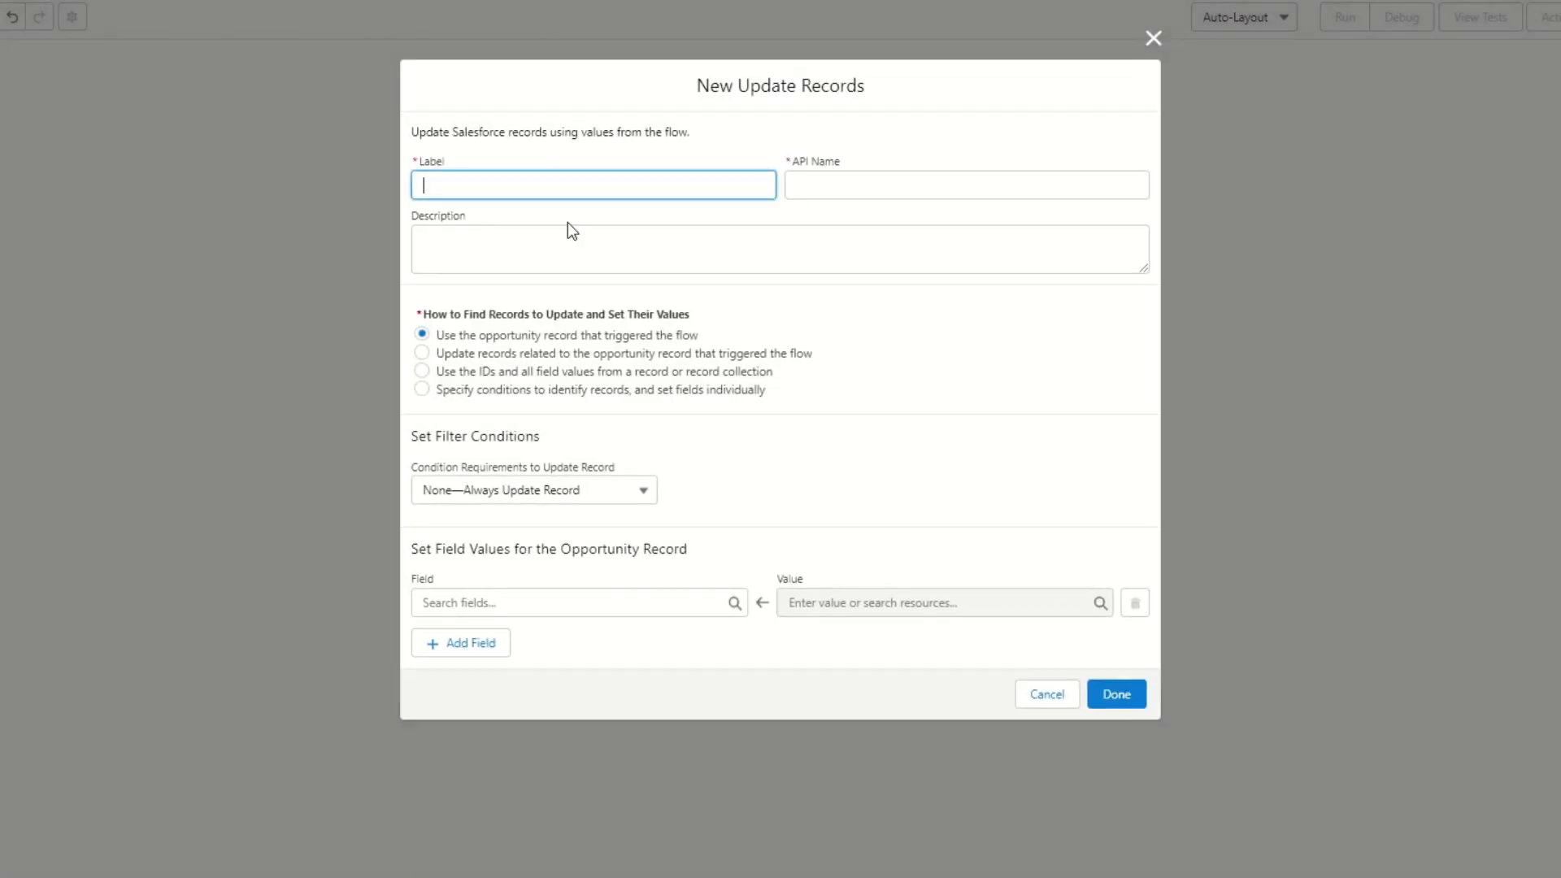
pyautogui.click(191, 121)
pyautogui.click(485, 167)
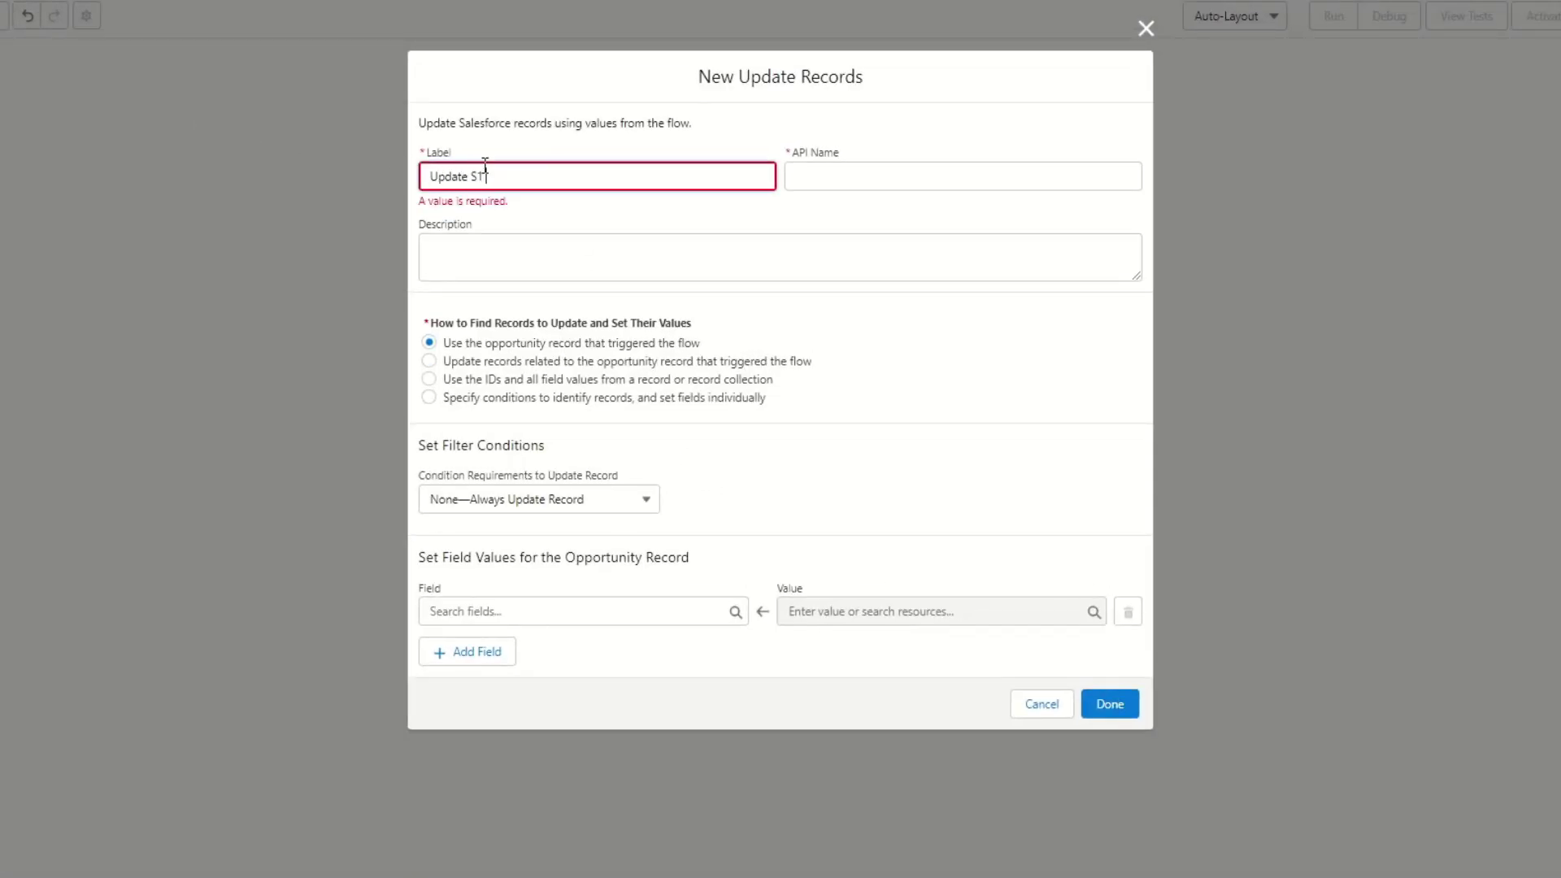
pyautogui.write('Update S1 Date')
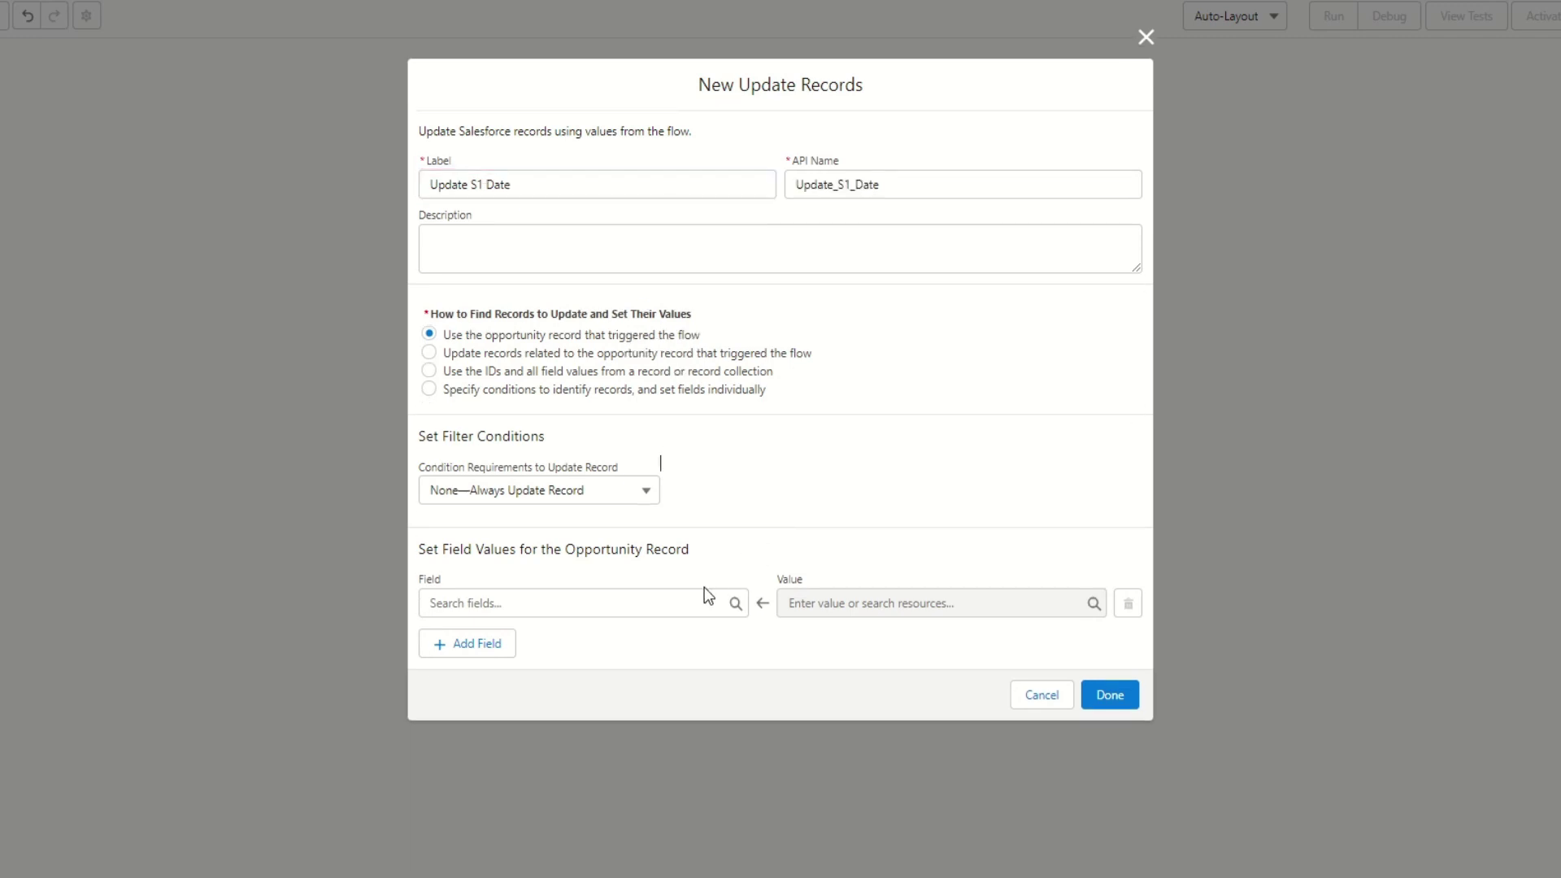
pyautogui.click(690, 603)
pyautogui.write('stage')
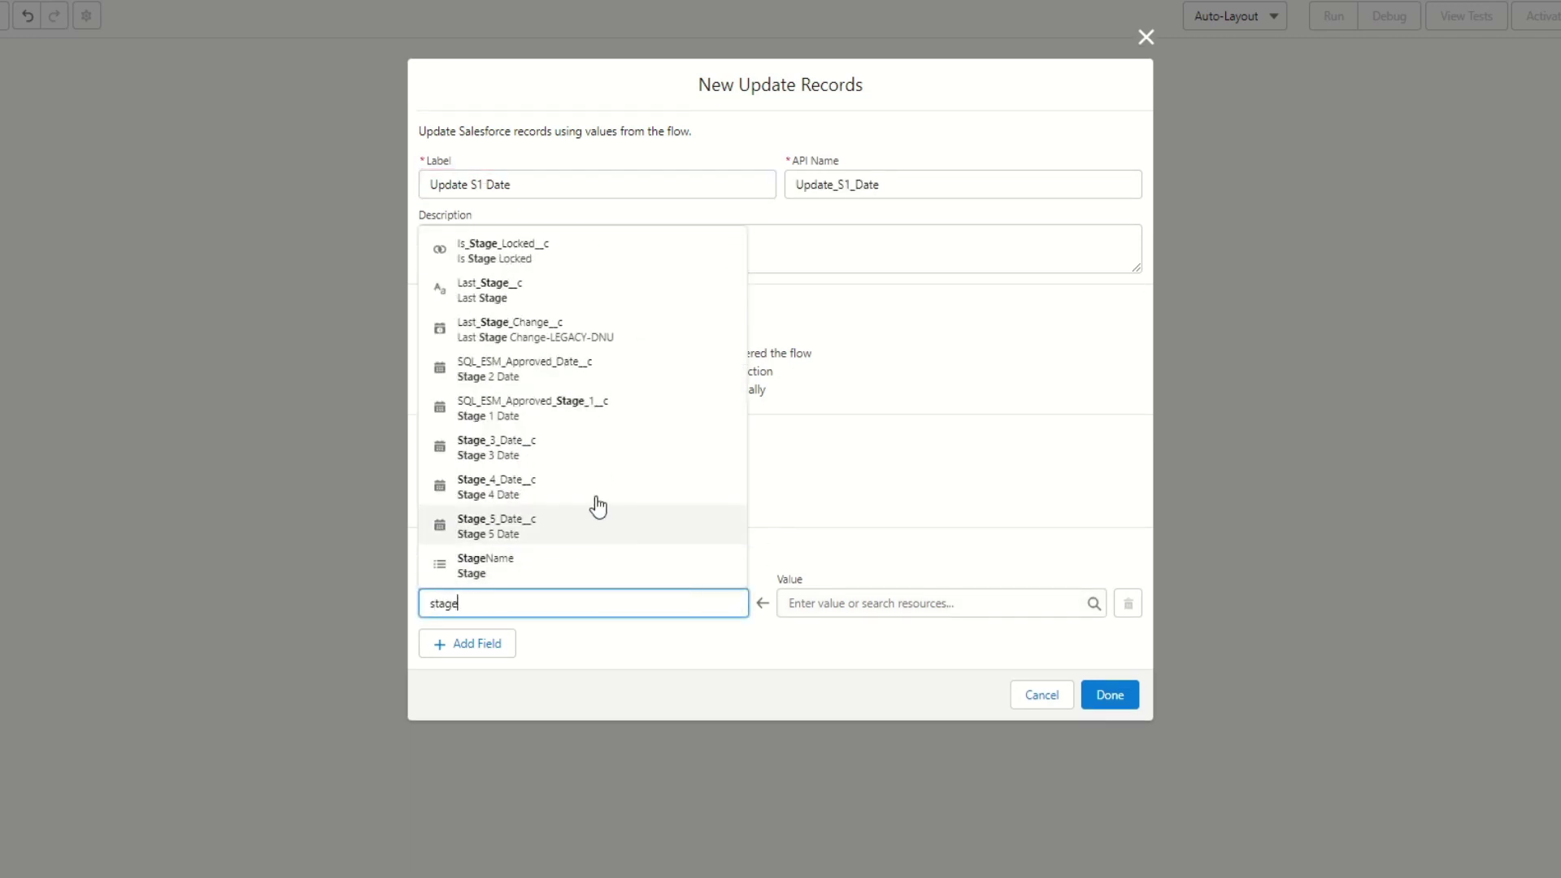
pyautogui.click(488, 406)
# Set S1 Date to a new Date formula resource Today = TODAY(), check its syntax, and finish the element
pyautogui.click(931, 612)
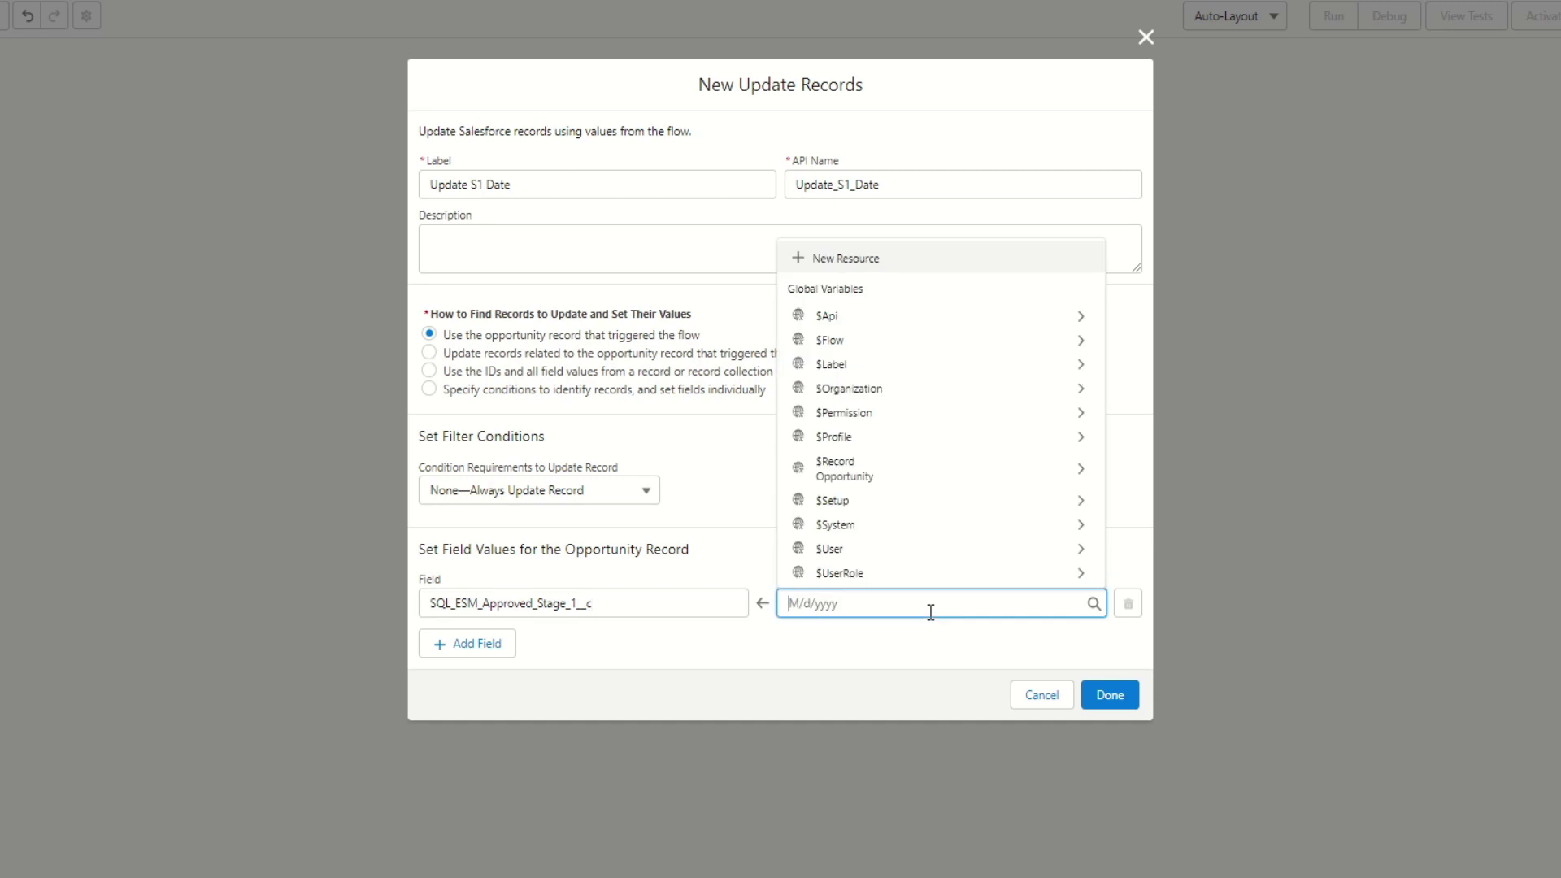
pyautogui.click(885, 257)
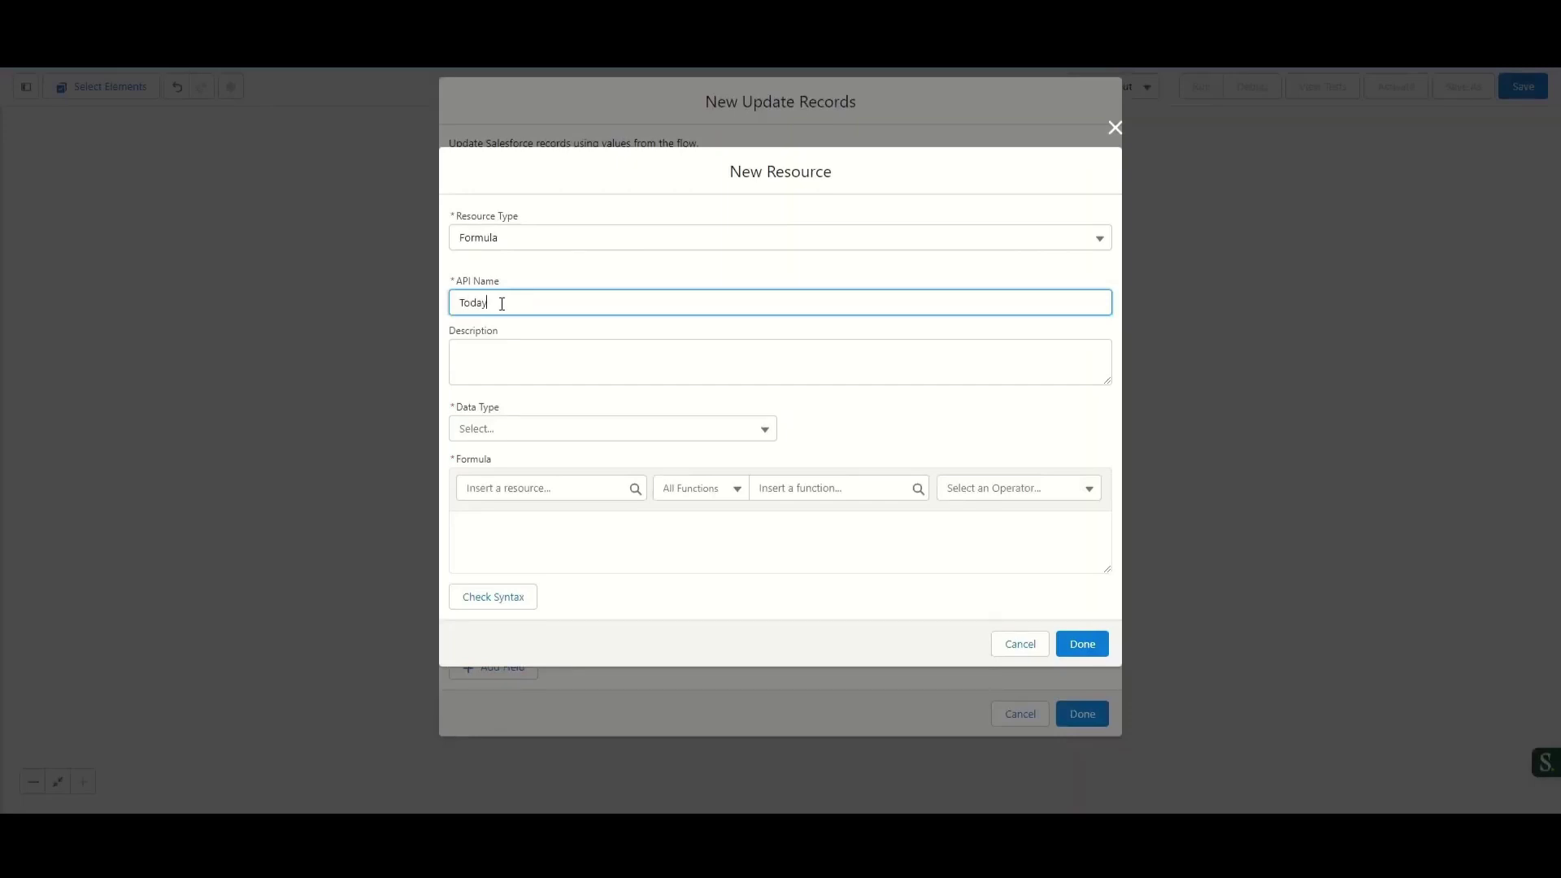
pyautogui.click(517, 439)
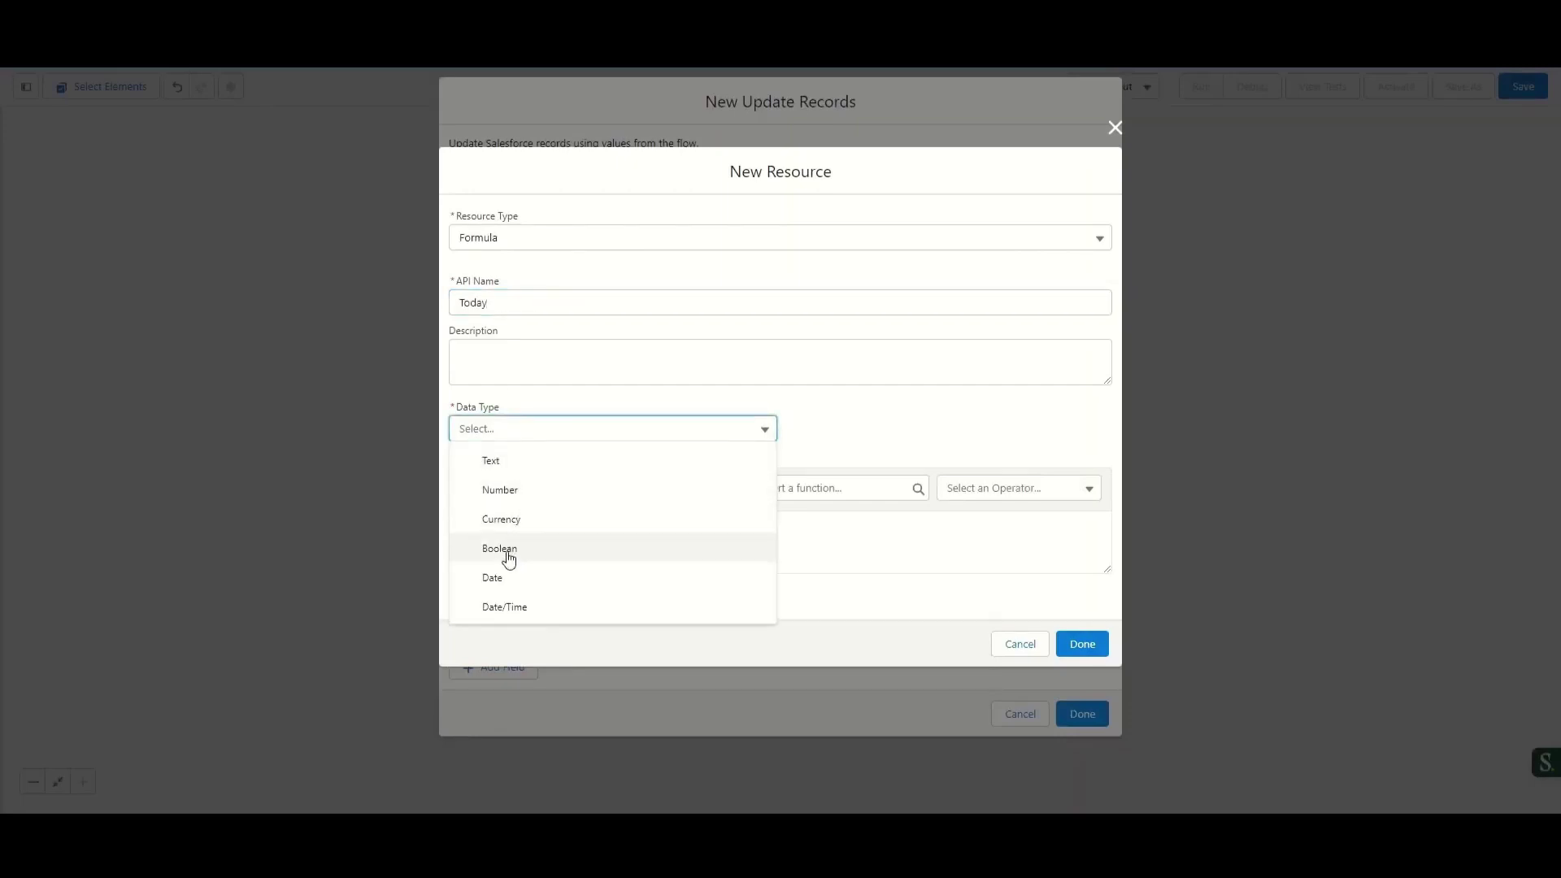
pyautogui.click(500, 581)
pyautogui.click(547, 538)
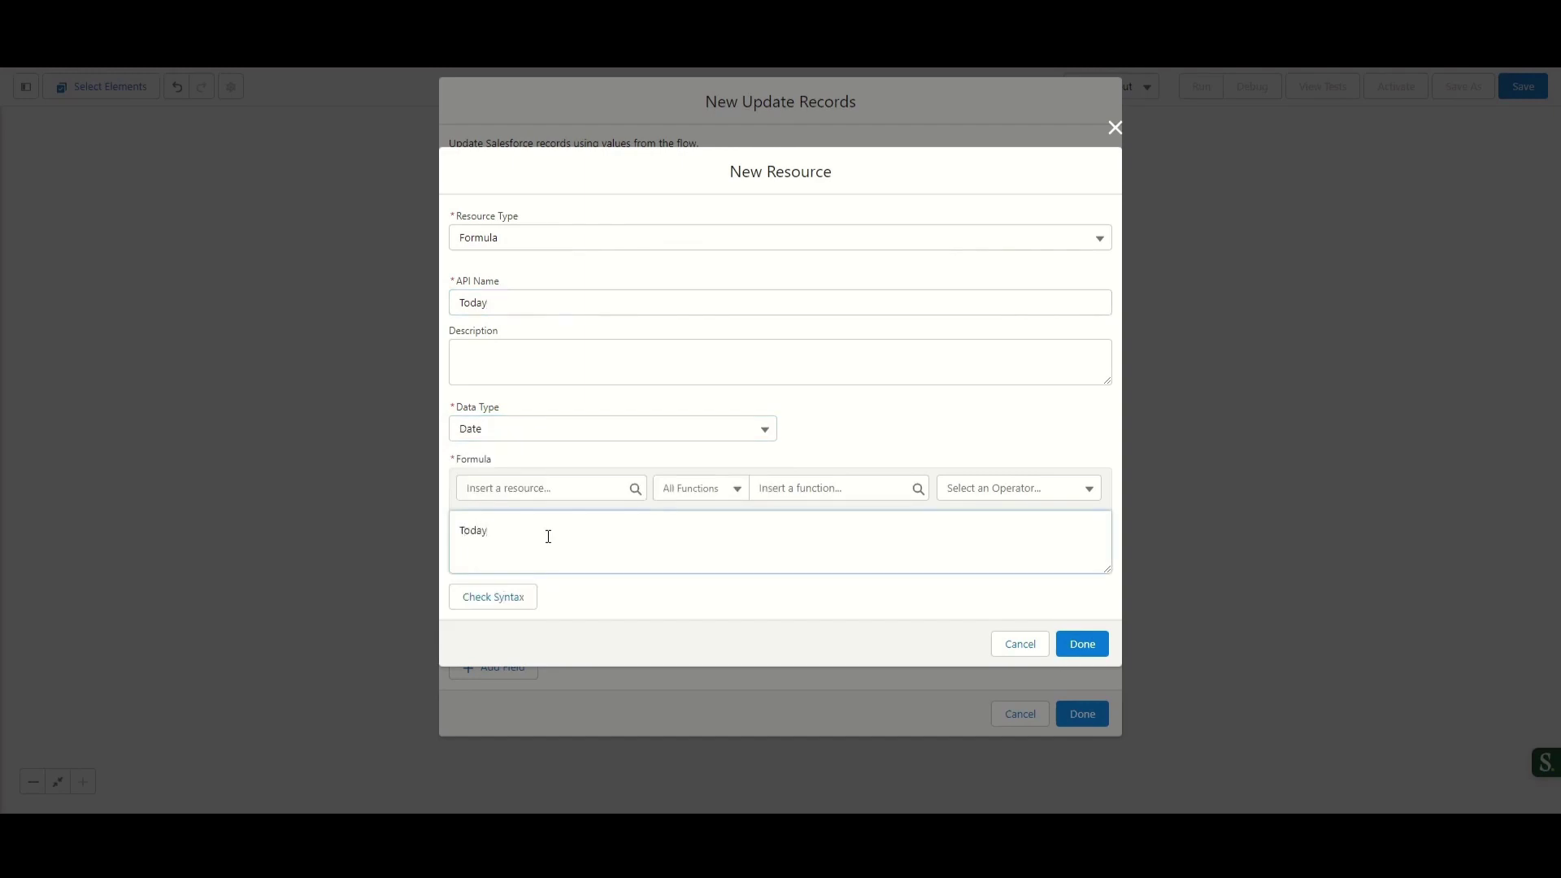
pyautogui.click(517, 591)
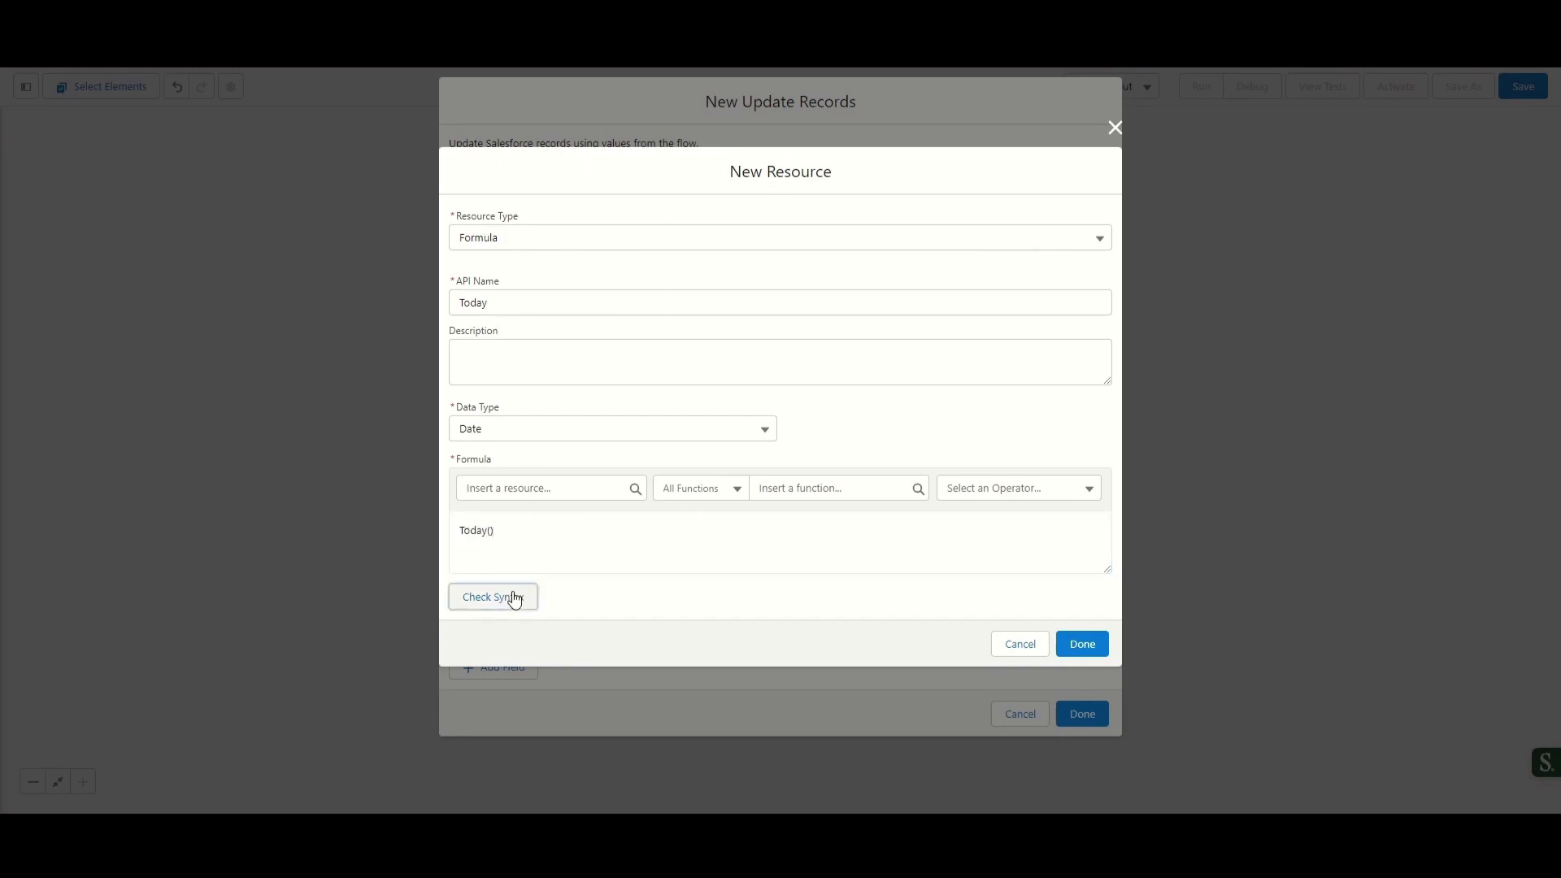
pyautogui.click(1097, 653)
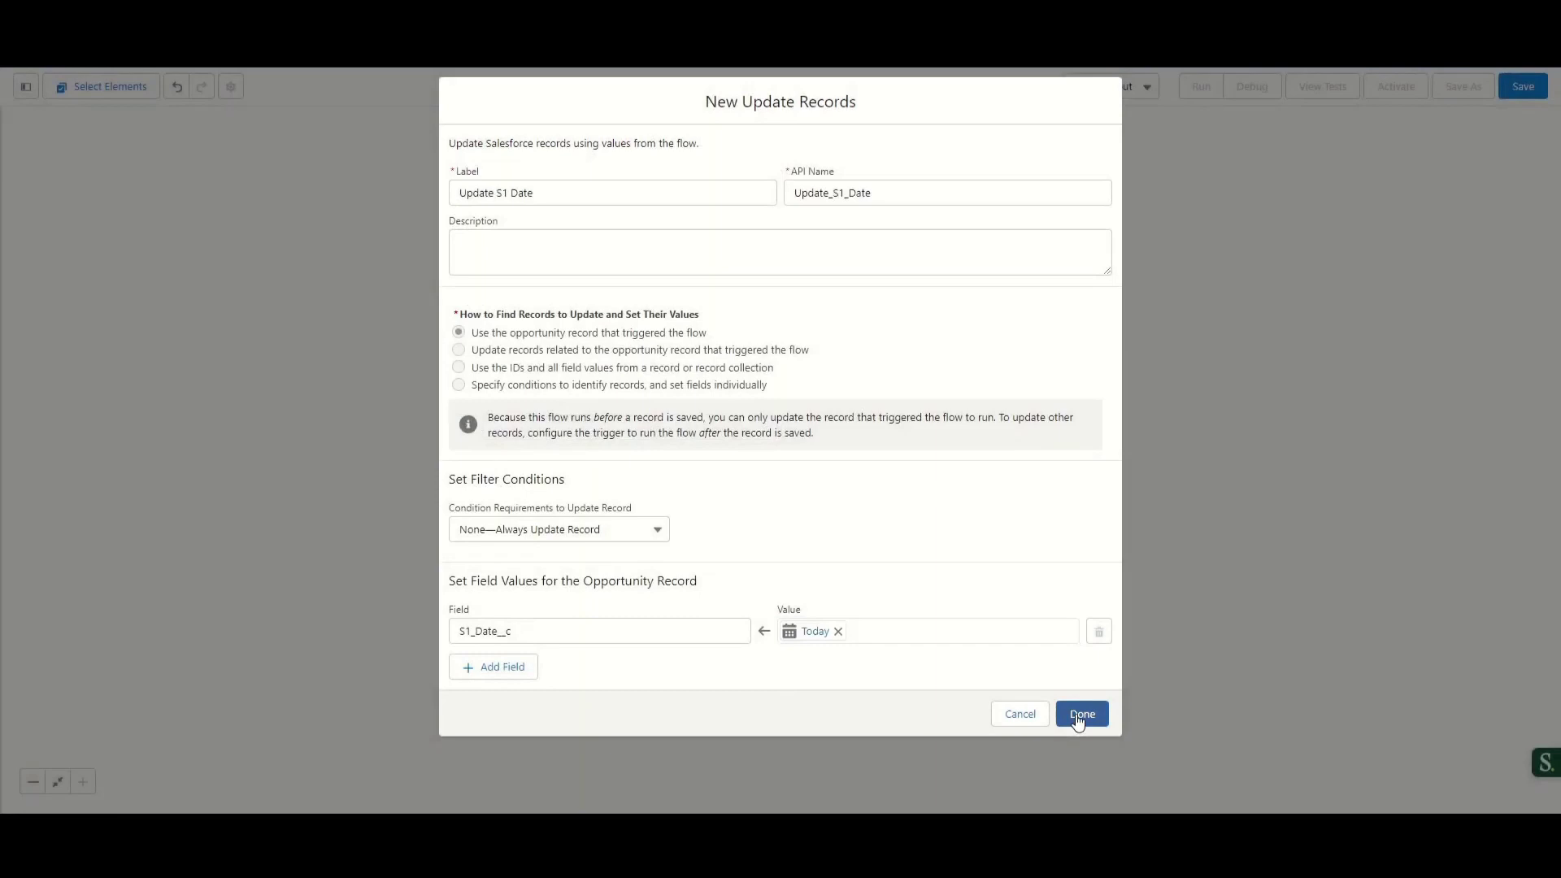
pyautogui.click(1099, 721)
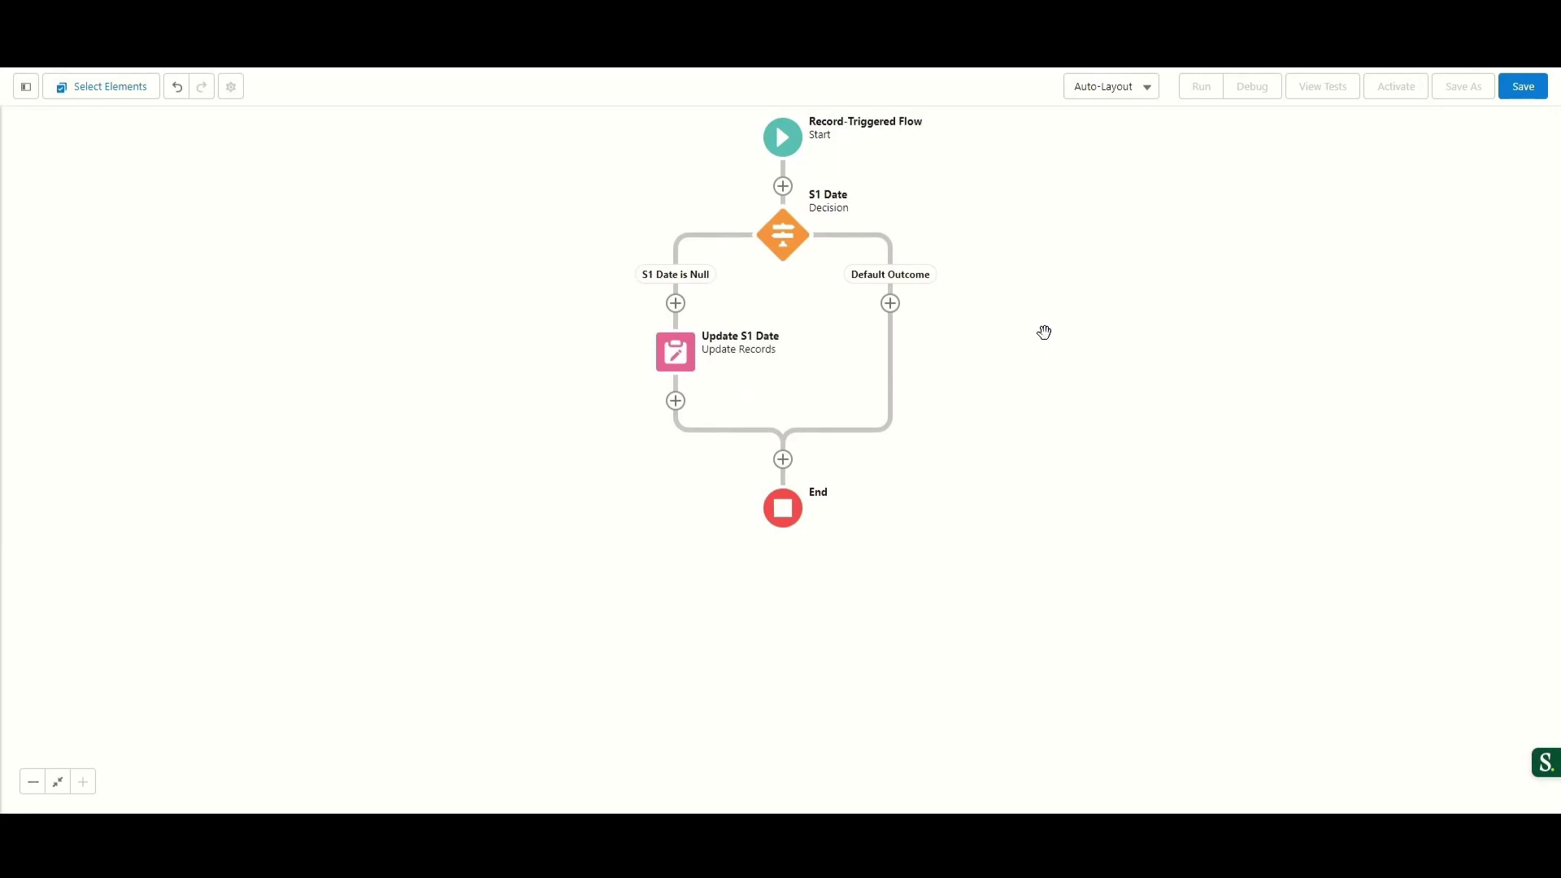
# Copy the S1 Date decision and its Update S1 Date element, pasting both below the first decision
pyautogui.click(783, 235)
pyautogui.click(678, 303)
pyautogui.click(782, 459)
pyautogui.click(699, 523)
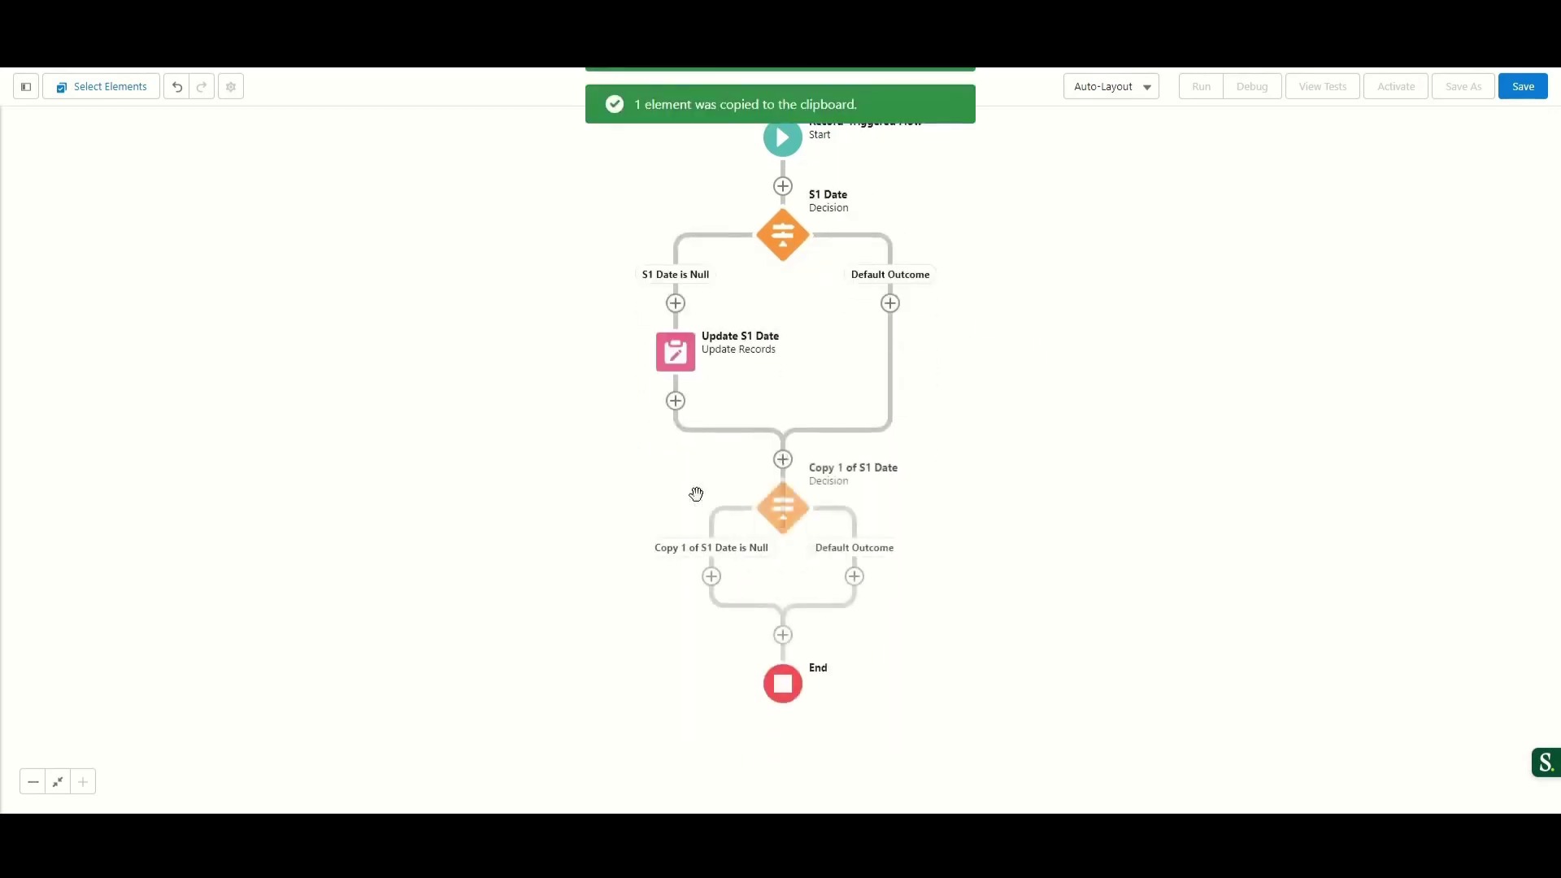
pyautogui.click(675, 351)
pyautogui.click(606, 419)
pyautogui.click(711, 576)
pyautogui.click(633, 667)
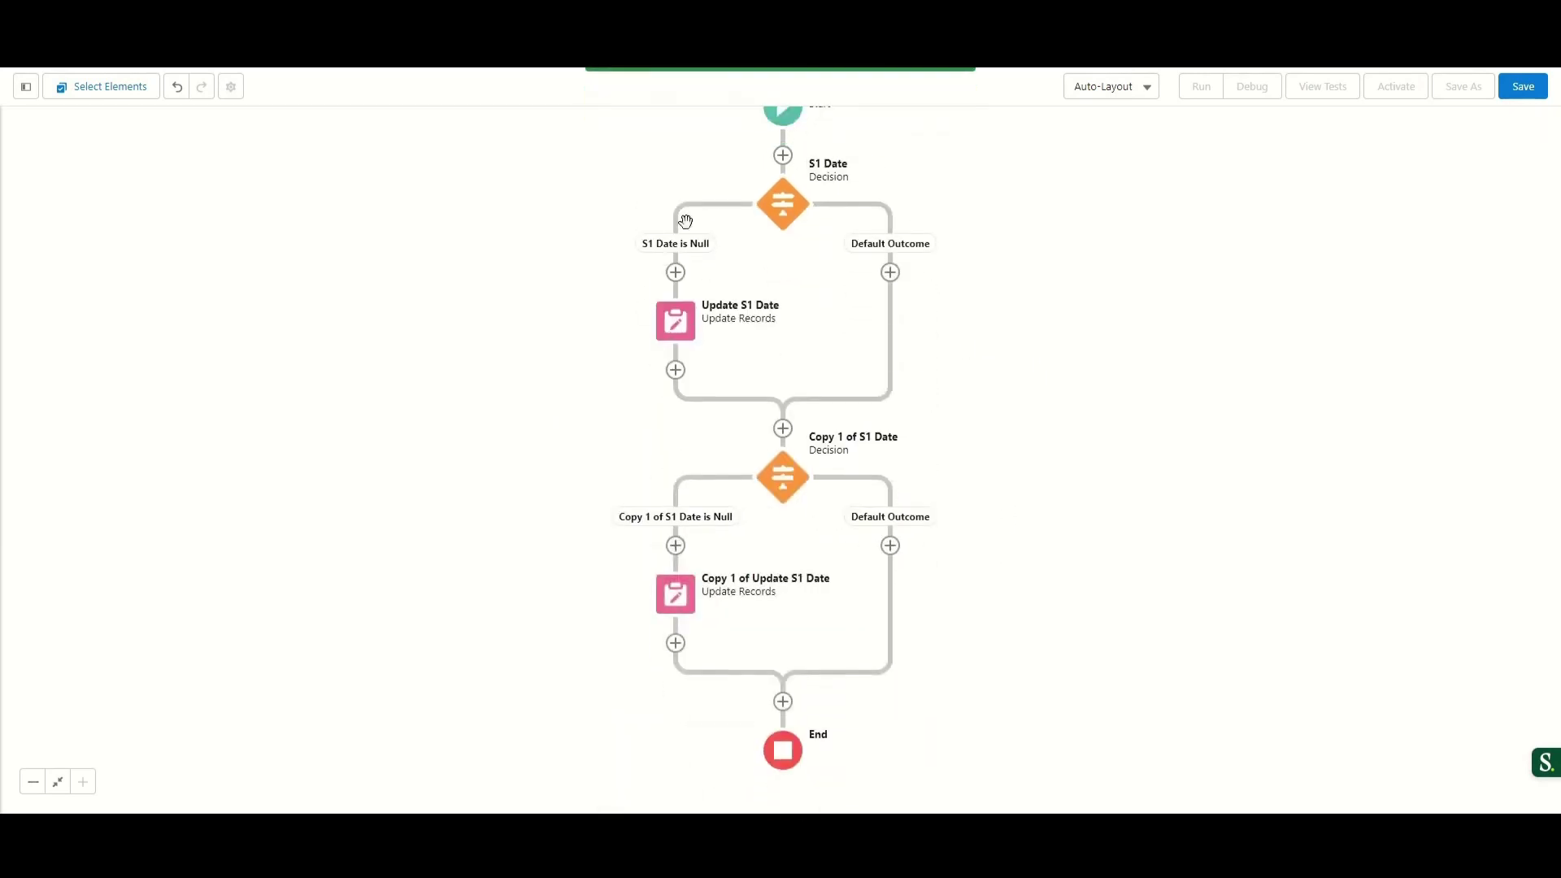
# Rename the copied decision to S2 Date with API name S2_Date and outcome label S2
pyautogui.doubleClick(788, 484)
pyautogui.click(358, 156)
pyautogui.press('BackSpace')
pyautogui.press('BackSpace')
pyautogui.press('BackSpace')
pyautogui.press('BackSpace')
pyautogui.press('BackSpace')
pyautogui.press('BackSpace')
pyautogui.press('BackSpace')
pyautogui.press('BackSpace')
pyautogui.press('BackSpace')
pyautogui.press('BackSpace')
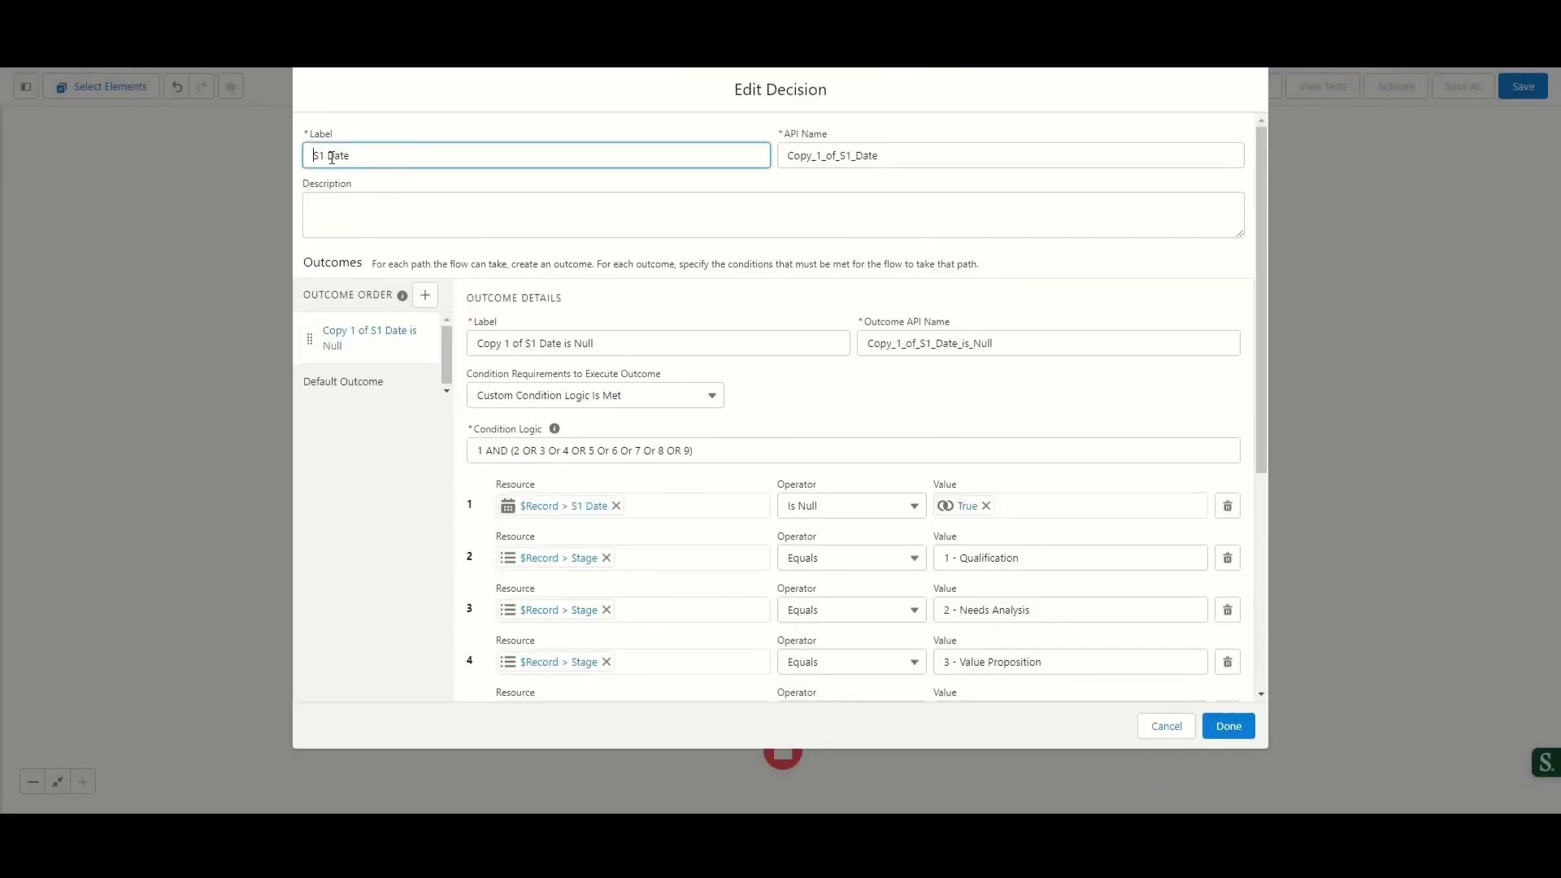
pyautogui.click(331, 155)
pyautogui.press('BackSpace')
pyautogui.write('2')
pyautogui.click(870, 155)
pyautogui.hotkey('ctrl', 'a')
pyautogui.write('S2_Date')
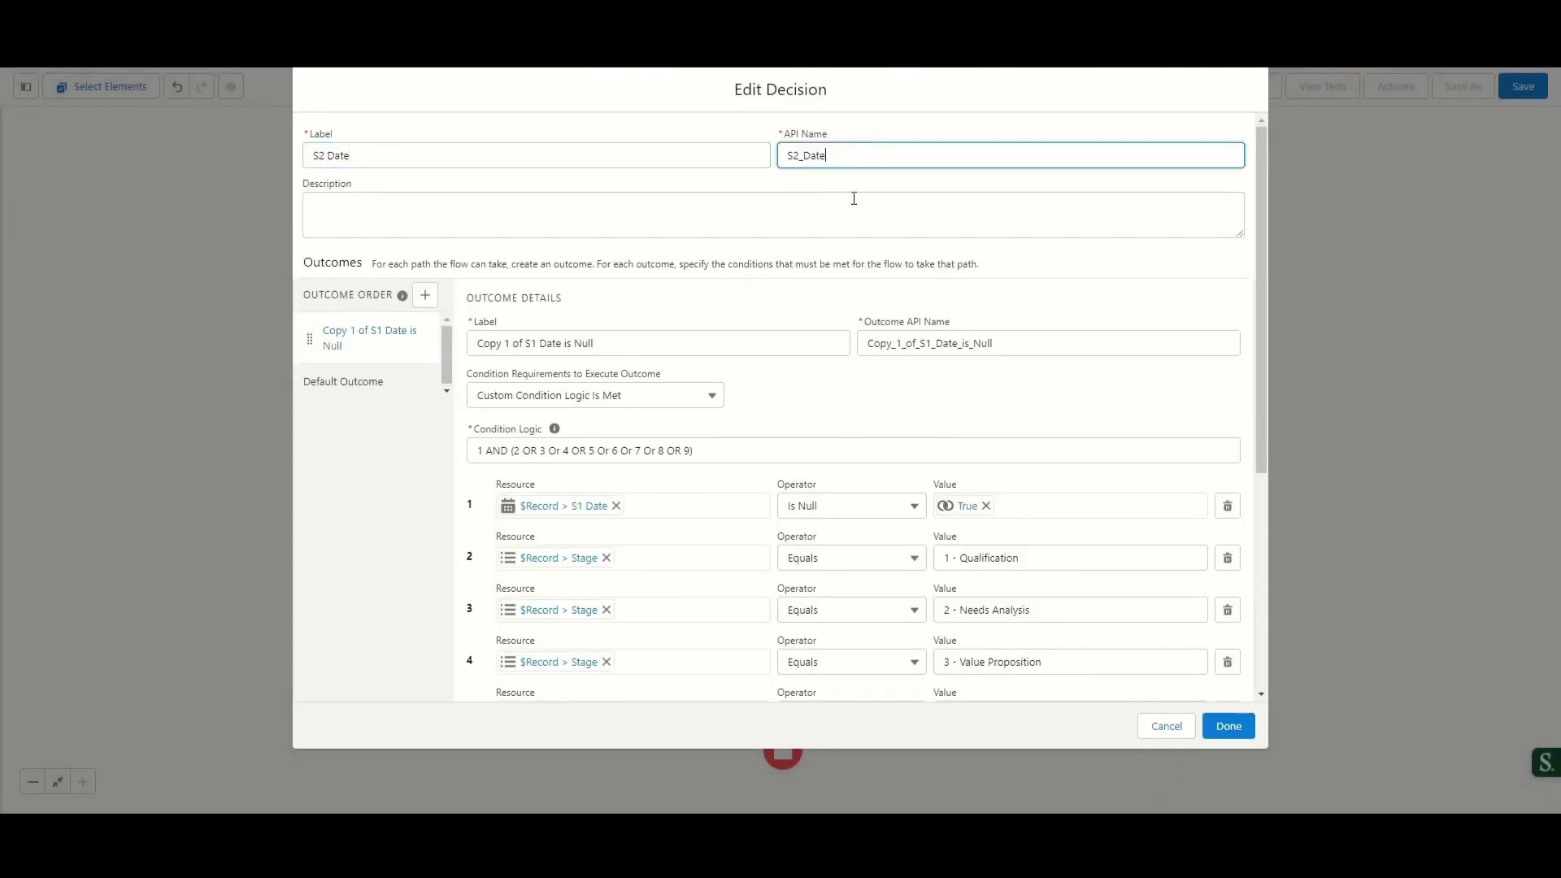
pyautogui.click(536, 343)
pyautogui.press('BackSpace')
pyautogui.press('BackSpace')
pyautogui.press('BackSpace')
pyautogui.press('BackSpace')
pyautogui.press('BackSpace')
pyautogui.press('BackSpace')
pyautogui.press('BackSpace')
pyautogui.press('BackSpace')
pyautogui.press('BackSpace')
pyautogui.press('BackSpace')
pyautogui.press('BackSpace')
pyautogui.press('BackSpace')
pyautogui.write('S2')
# Set the condition resource to {!$Record.S2_Date__c} and delete the 1 - Qualification condition
pyautogui.scroll(-2, 618, 405)
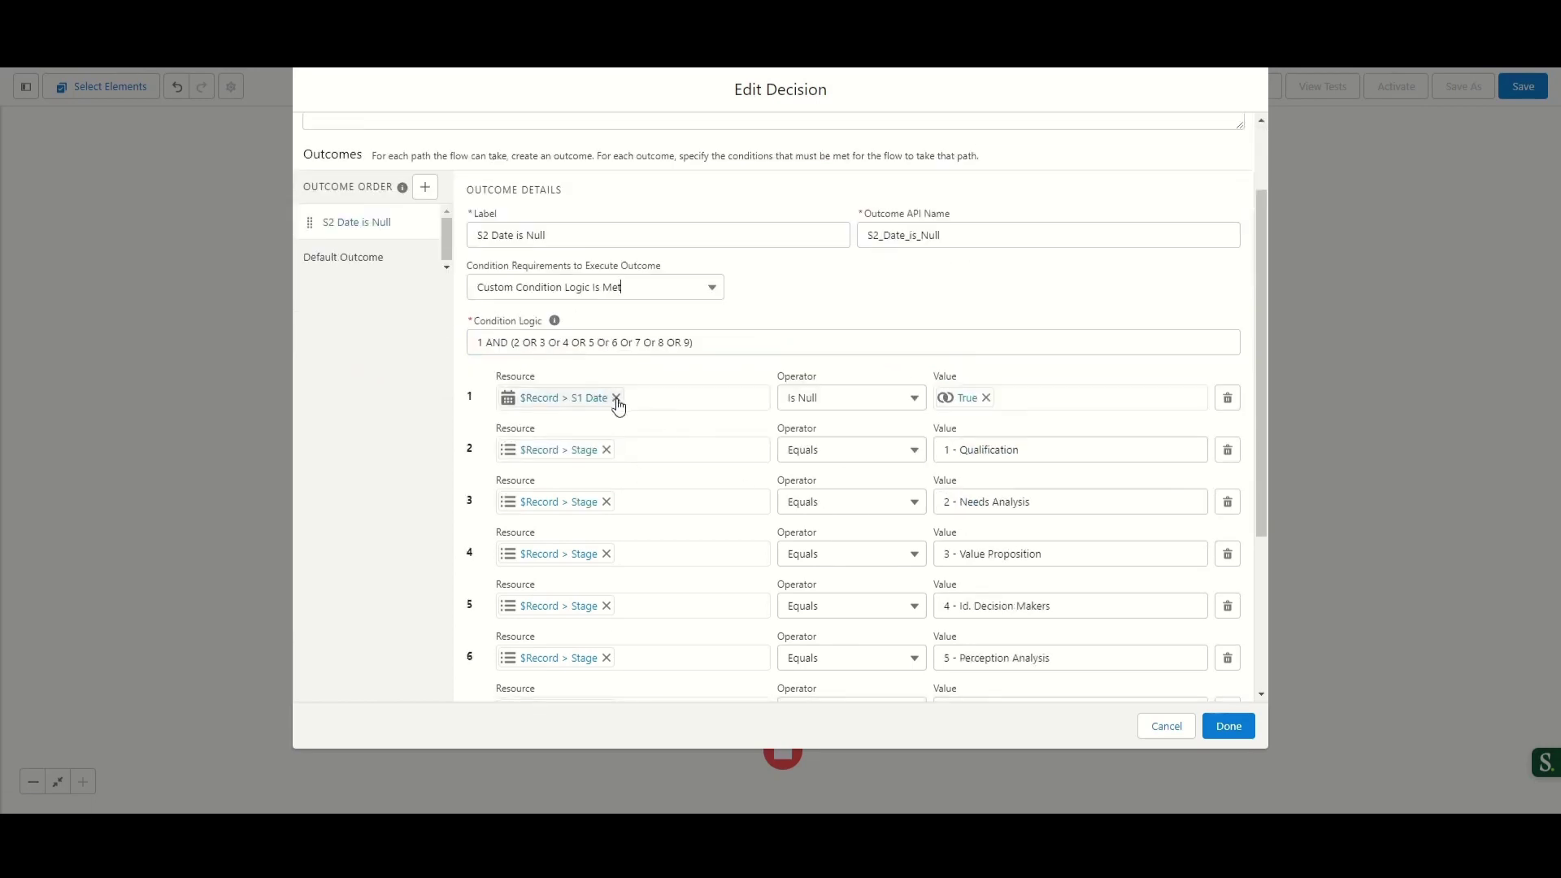
pyautogui.click(616, 397)
pyautogui.write('{!$Record.S2_Date__c}')
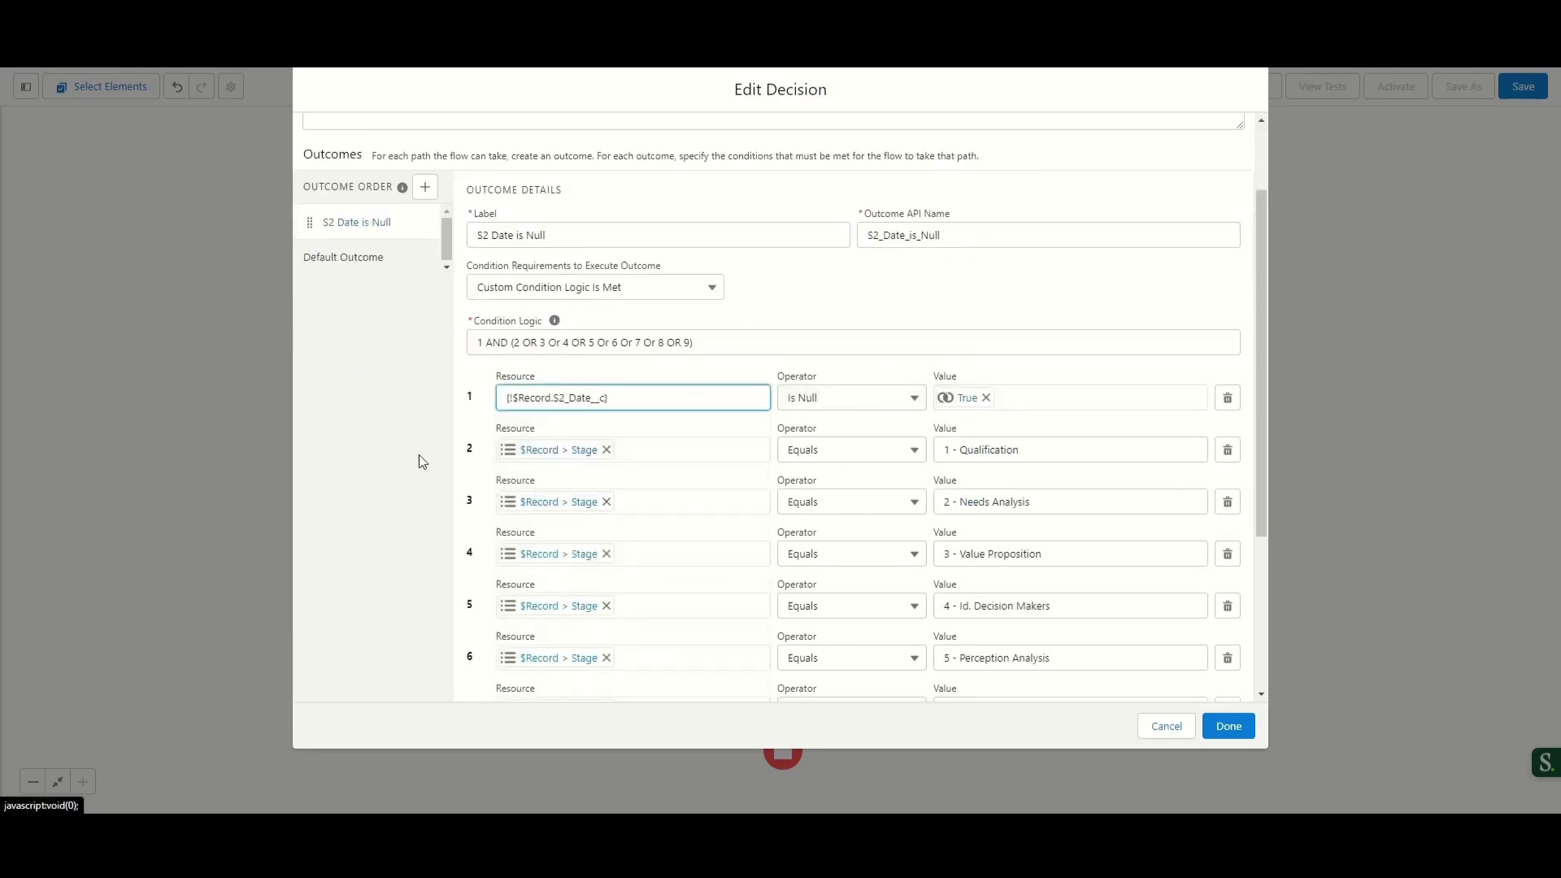
pyautogui.click(1228, 450)
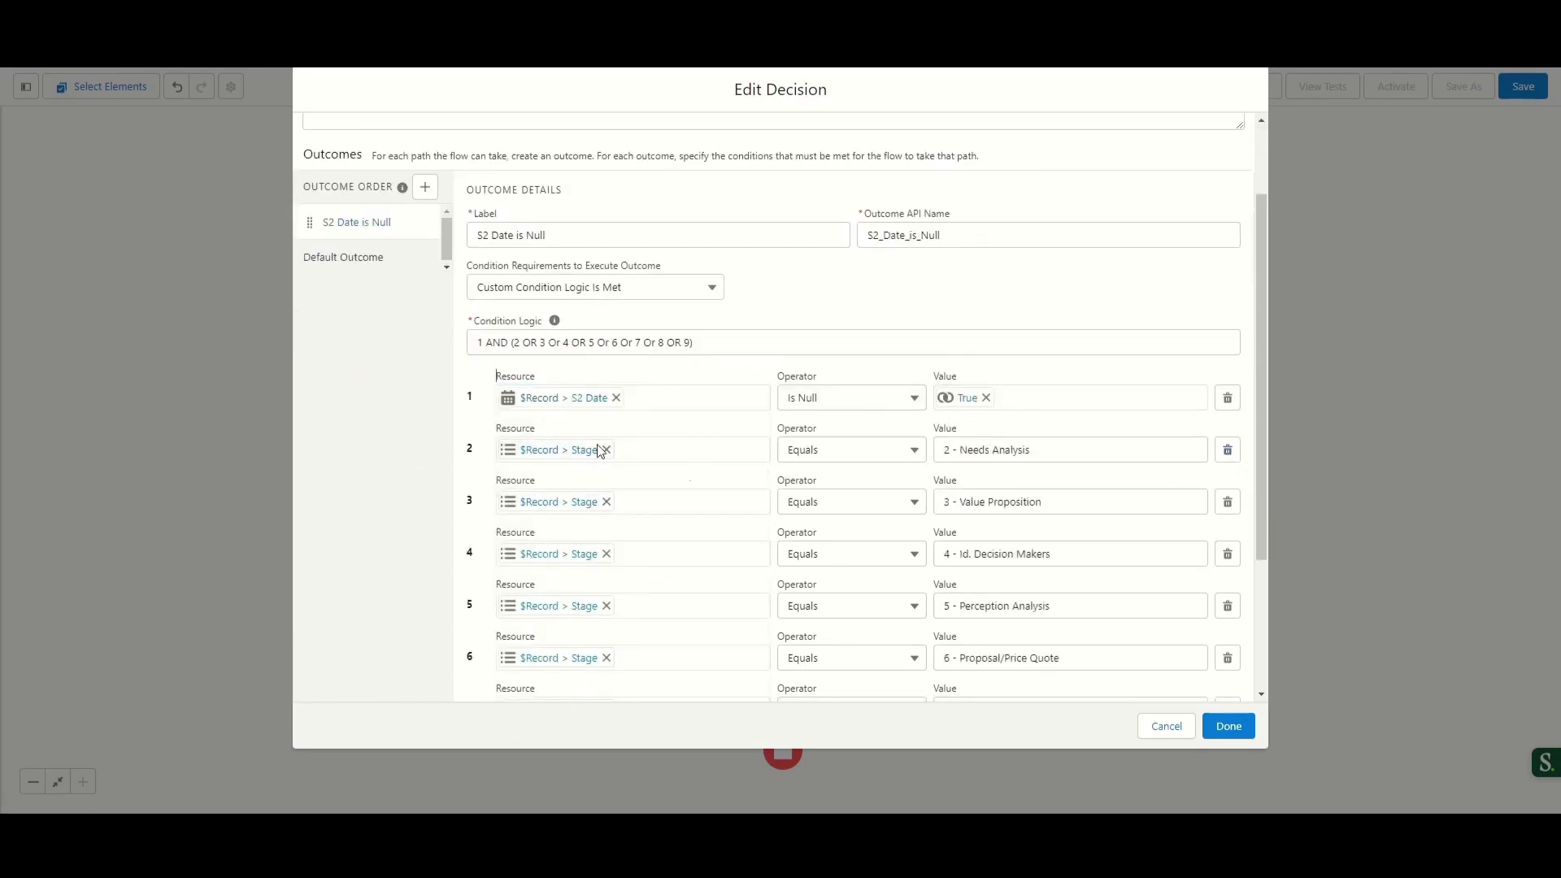
pyautogui.click(521, 343)
pyautogui.click(1228, 725)
# Rename the copied update element to Update S2 Date (API name Update_S2_Date) and change its updated field
pyautogui.click(672, 592)
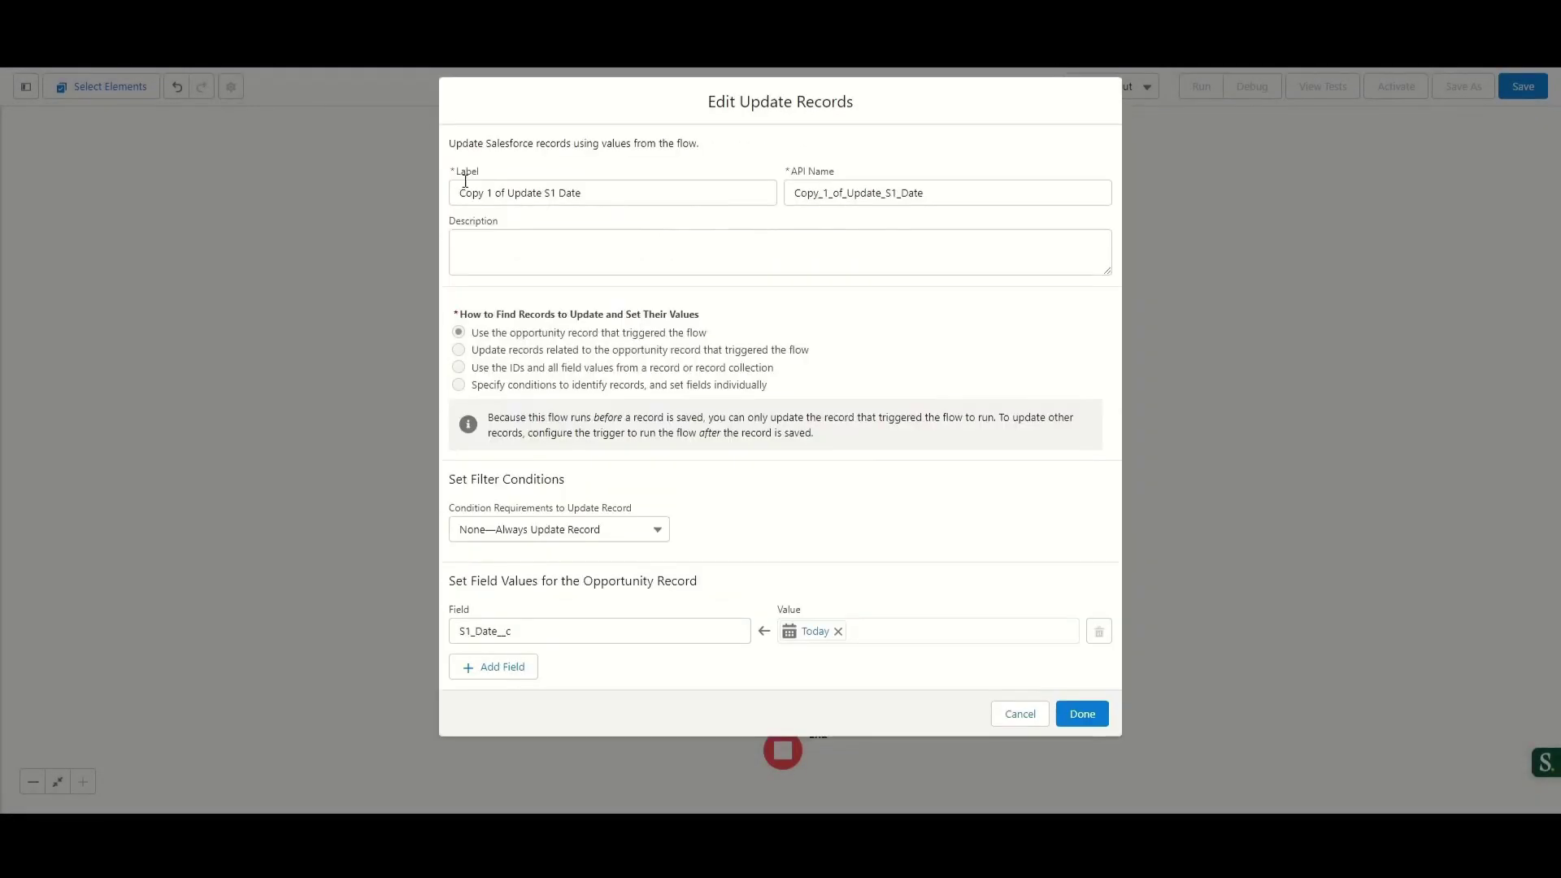
pyautogui.moveTo(459, 192); pyautogui.dragTo(507, 193)
pyautogui.press('BackSpace')
pyautogui.doubleClick(505, 192)
pyautogui.write('S2')
pyautogui.click(894, 193)
pyautogui.hotkey('ctrl', 'a')
pyautogui.write('Update_S2_Date')
pyautogui.click(451, 630)
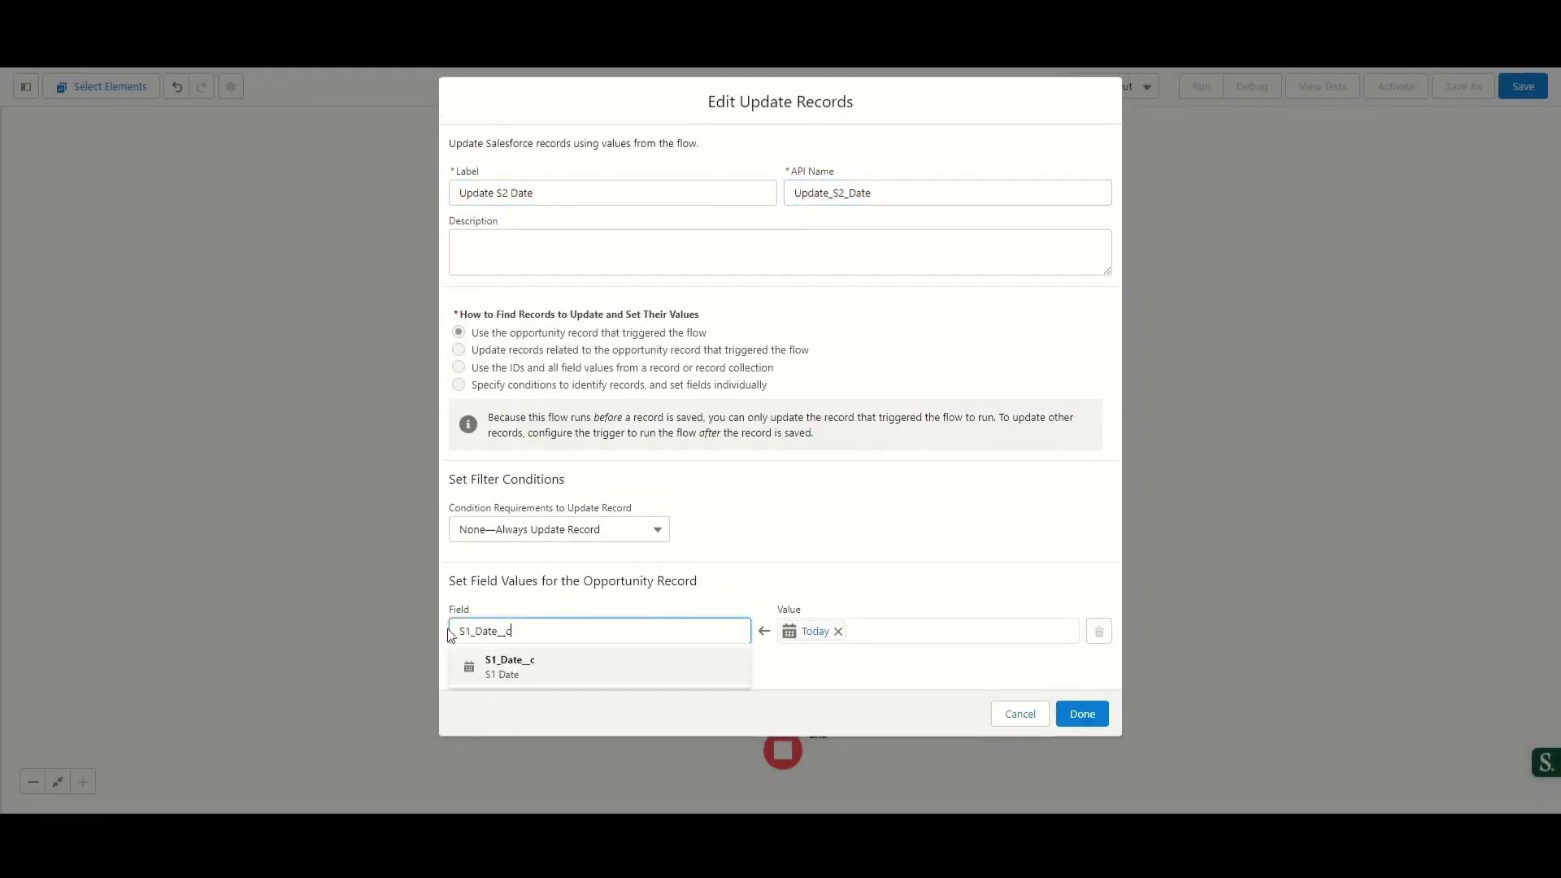
pyautogui.click(510, 665)
pyautogui.click(1082, 713)
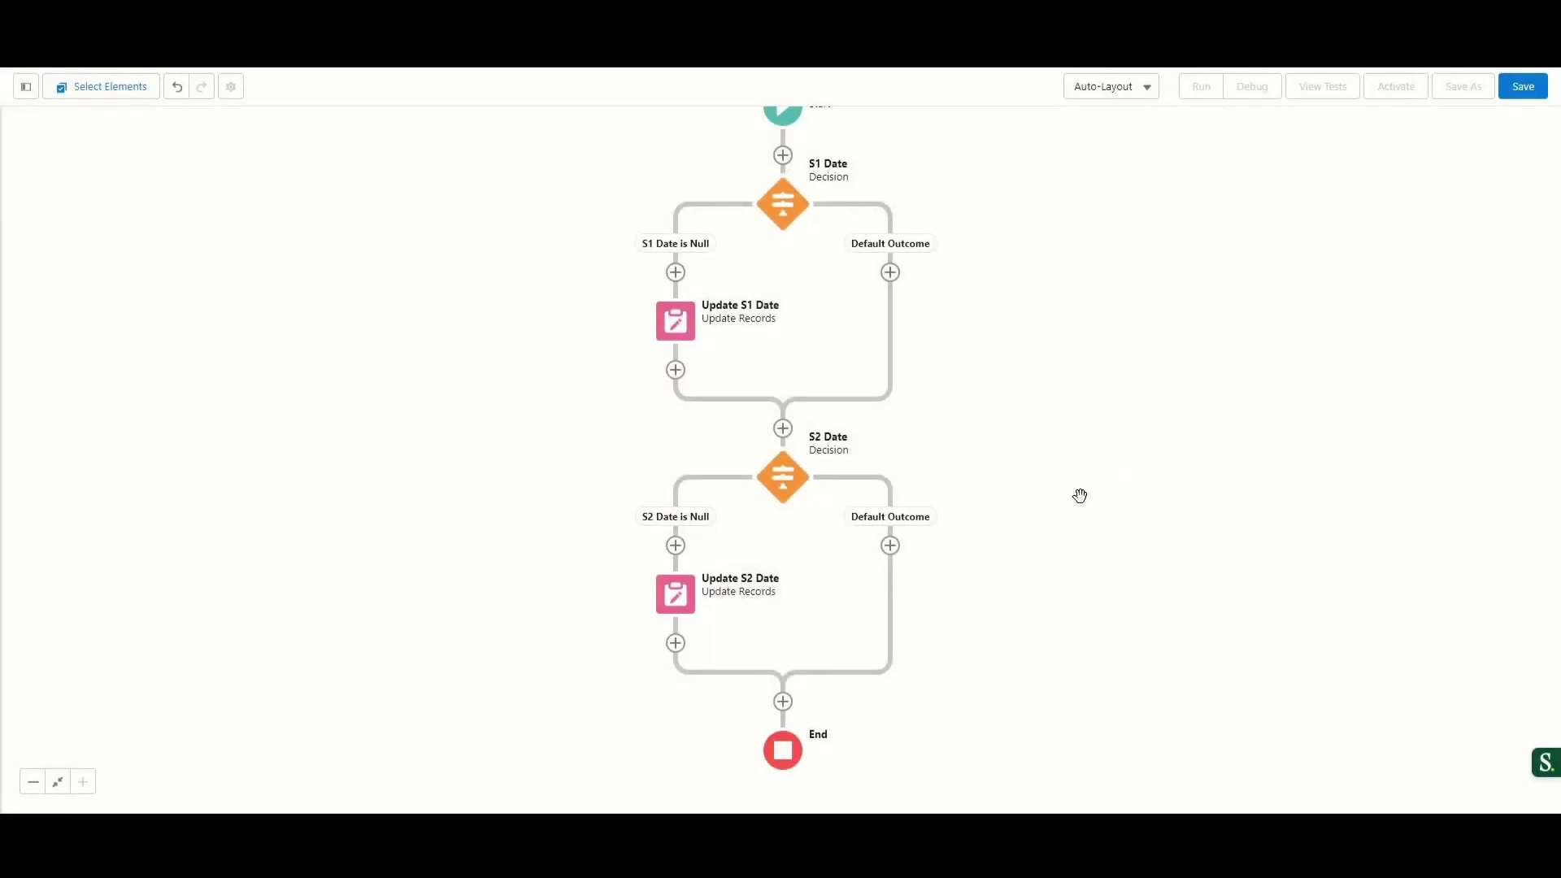
# Save the flow as 'Opportunity | Stage History' with an auto-filled API name, then activate it
pyautogui.click(1522, 87)
pyautogui.click(571, 363)
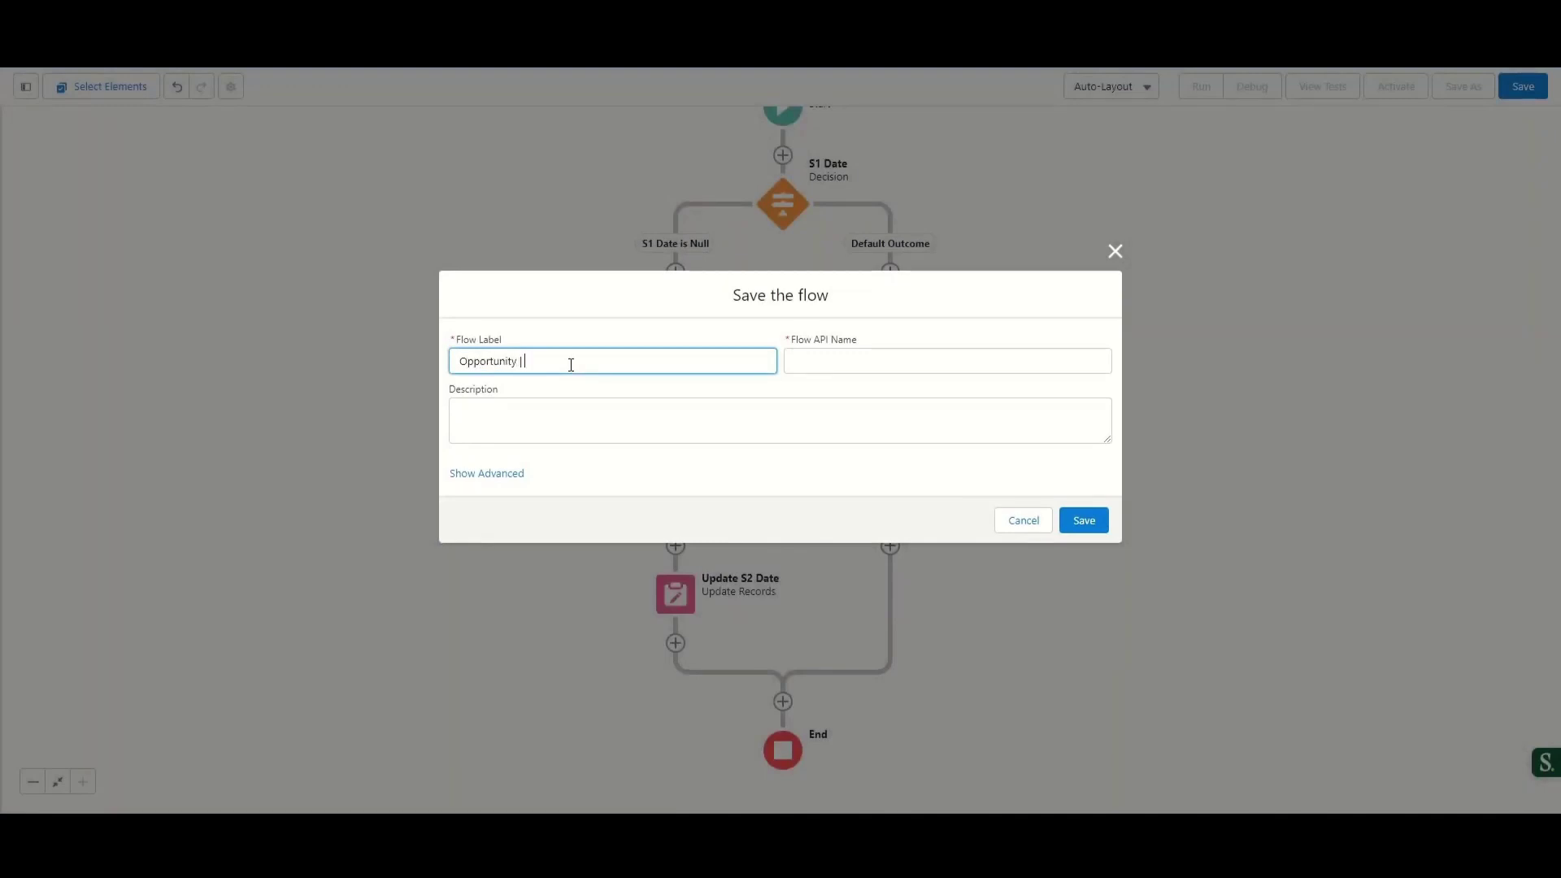
pyautogui.write('Opportunity | Stage History')
pyautogui.click(689, 493)
pyautogui.click(1101, 522)
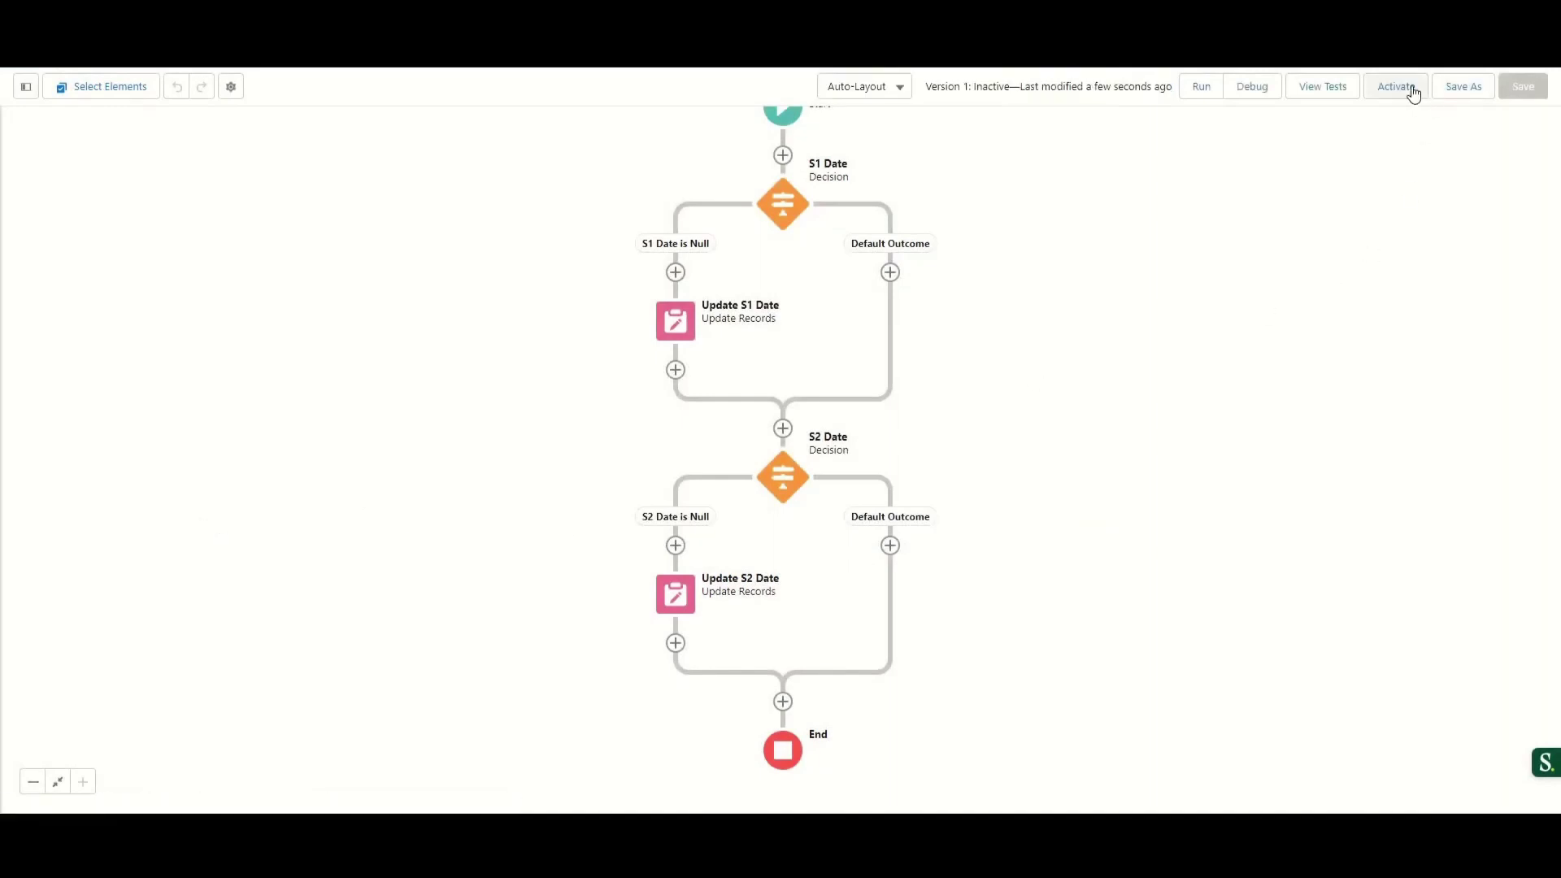
pyautogui.click(1412, 88)
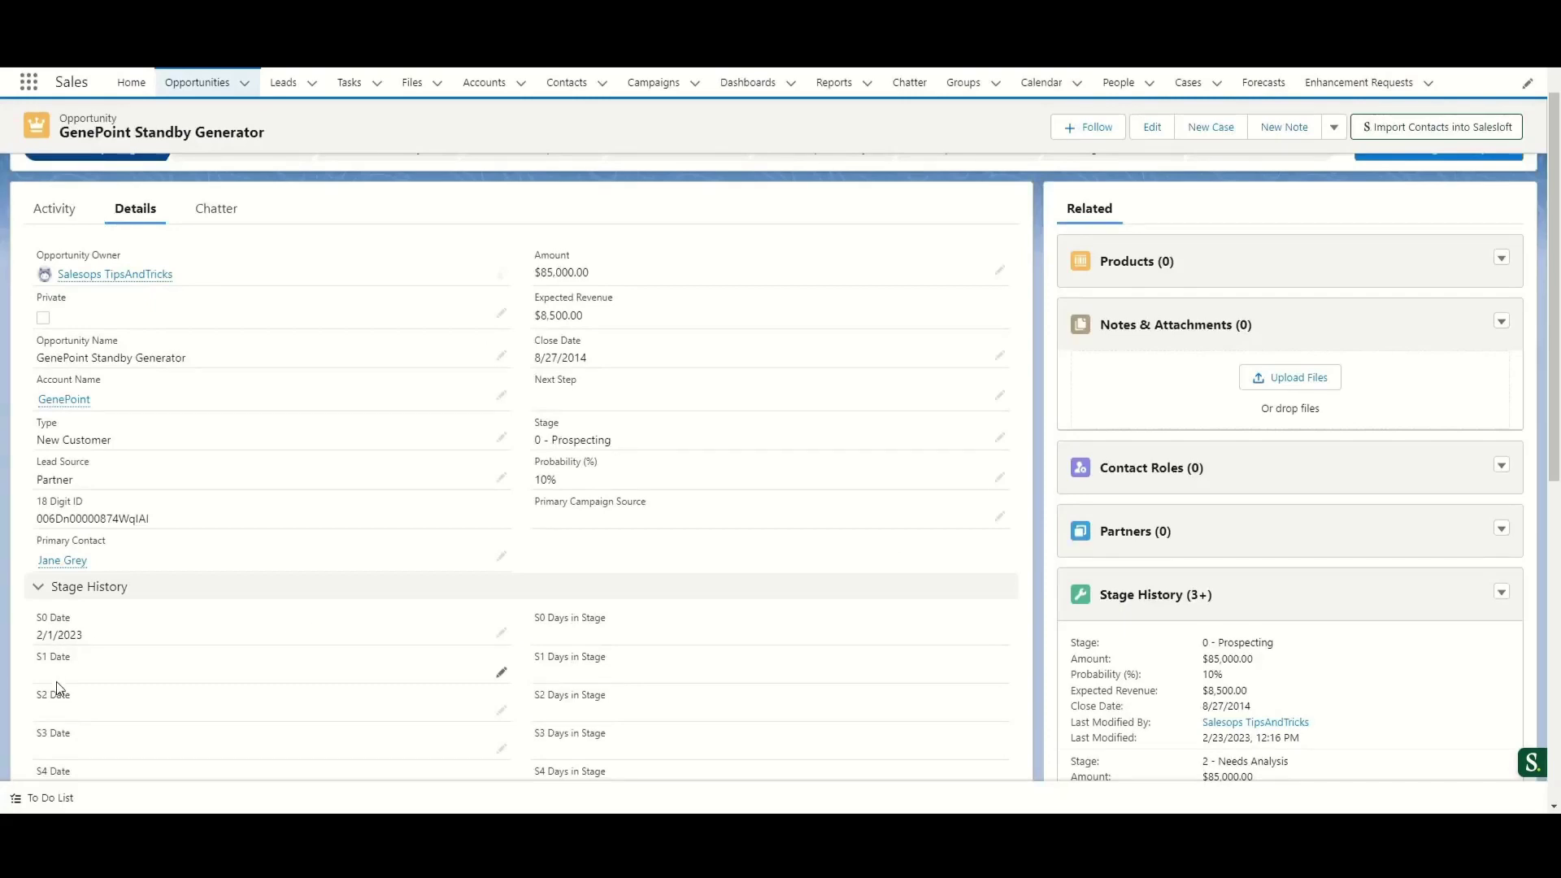
# Change GenePoint Standby Generator's Stage to 1 - Qualification and check the stamped S1 Date
pyautogui.doubleClick(603, 441)
pyautogui.click(585, 494)
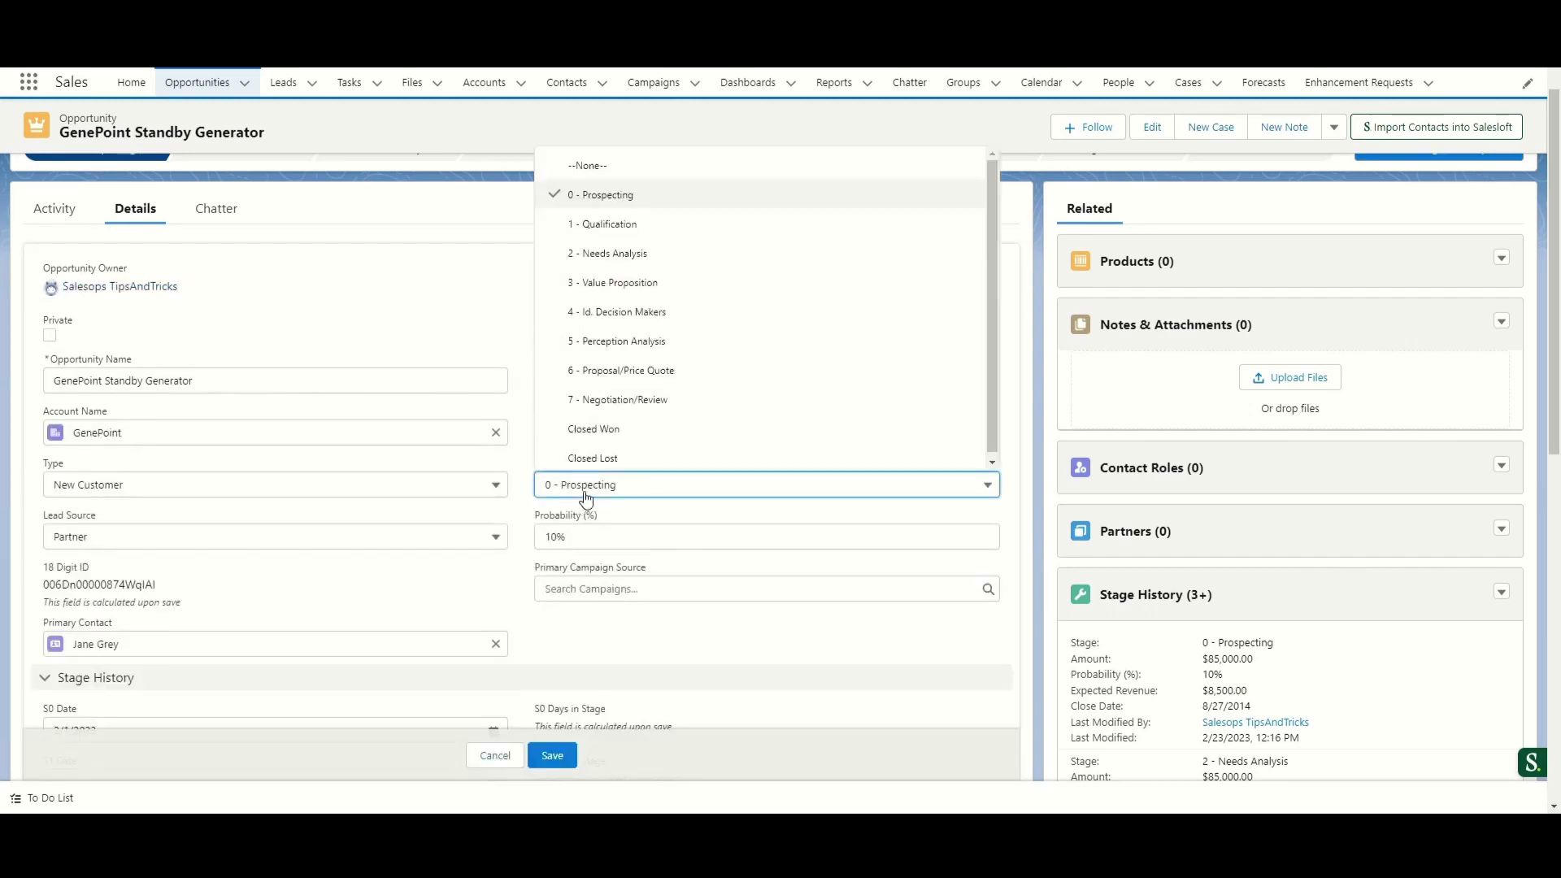
pyautogui.click(617, 223)
pyautogui.click(552, 755)
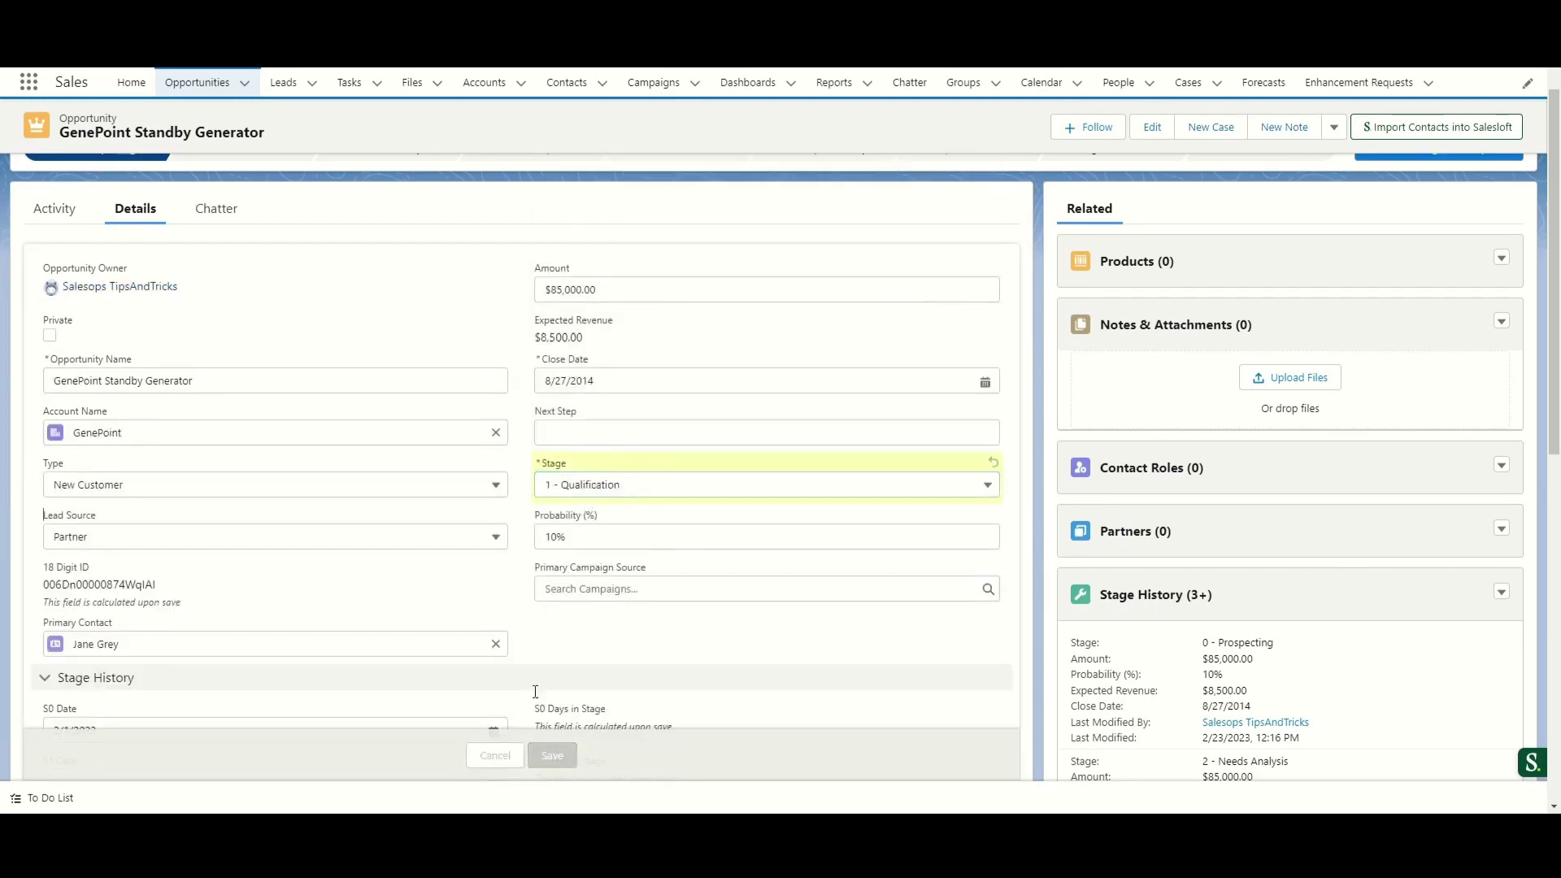
pyautogui.scroll(-3, 77, 512)
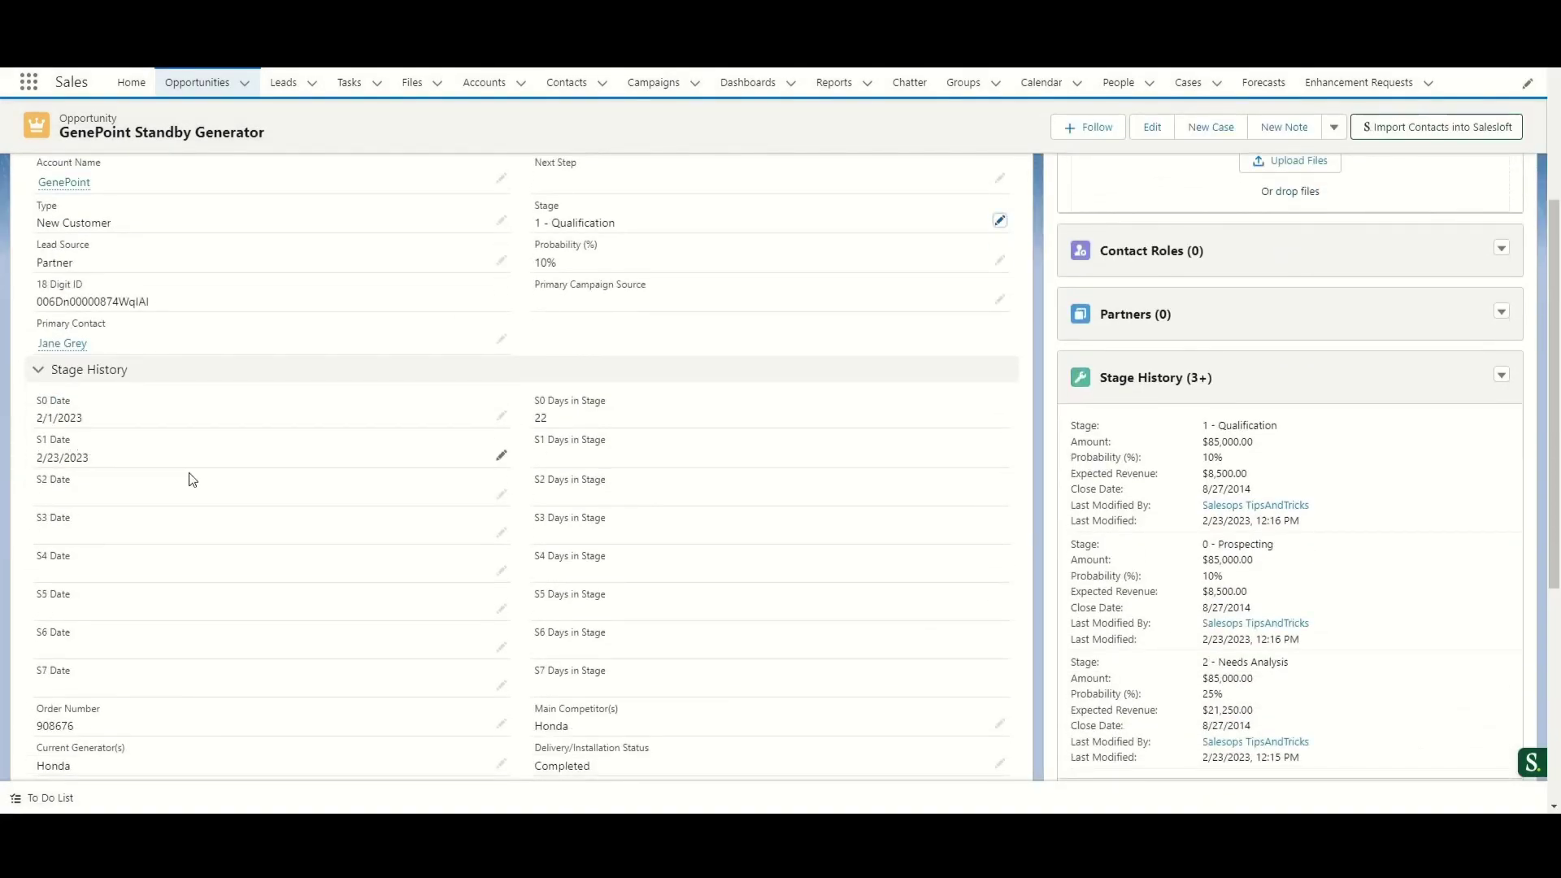
pyautogui.scroll(3, 753, 487)
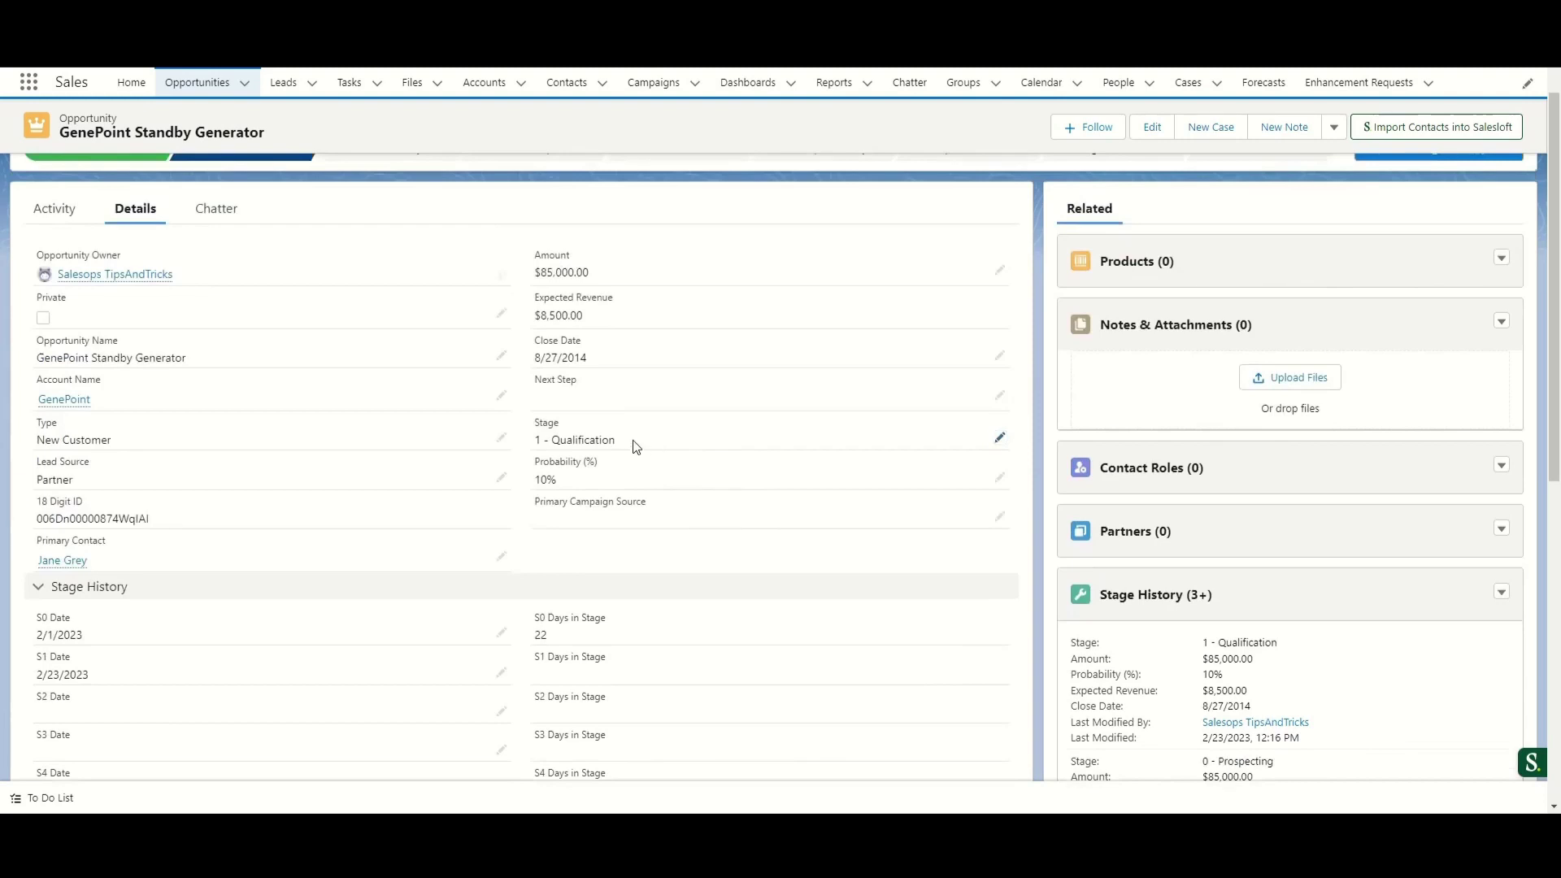
# Change the opportunity's Stage to 2 - Needs Analysis and save
pyautogui.doubleClick(635, 446)
pyautogui.click(596, 487)
pyautogui.click(597, 252)
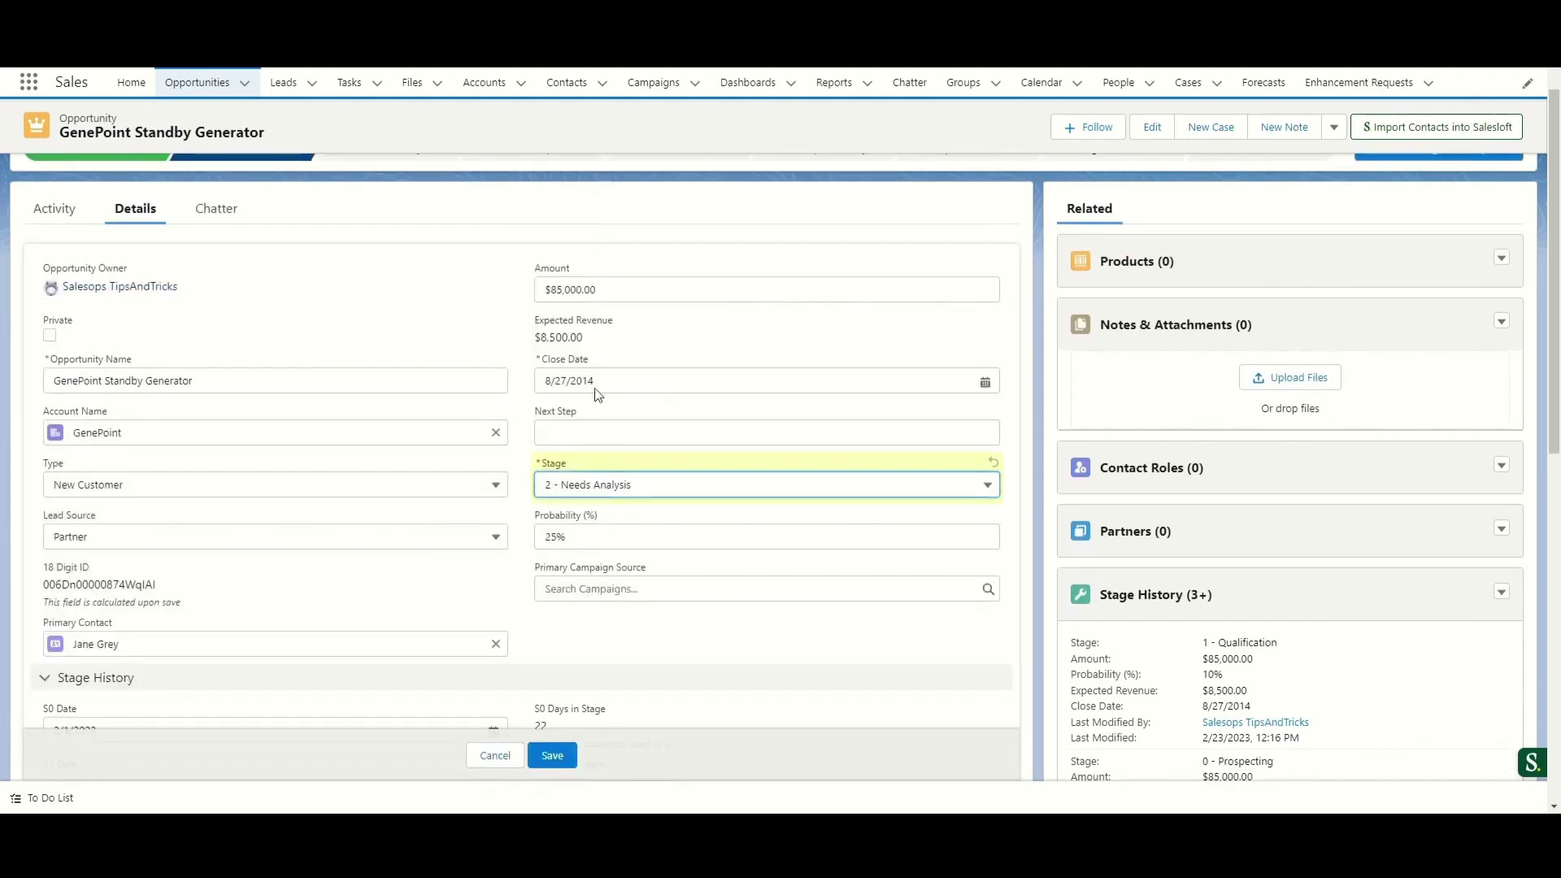
pyautogui.click(552, 755)
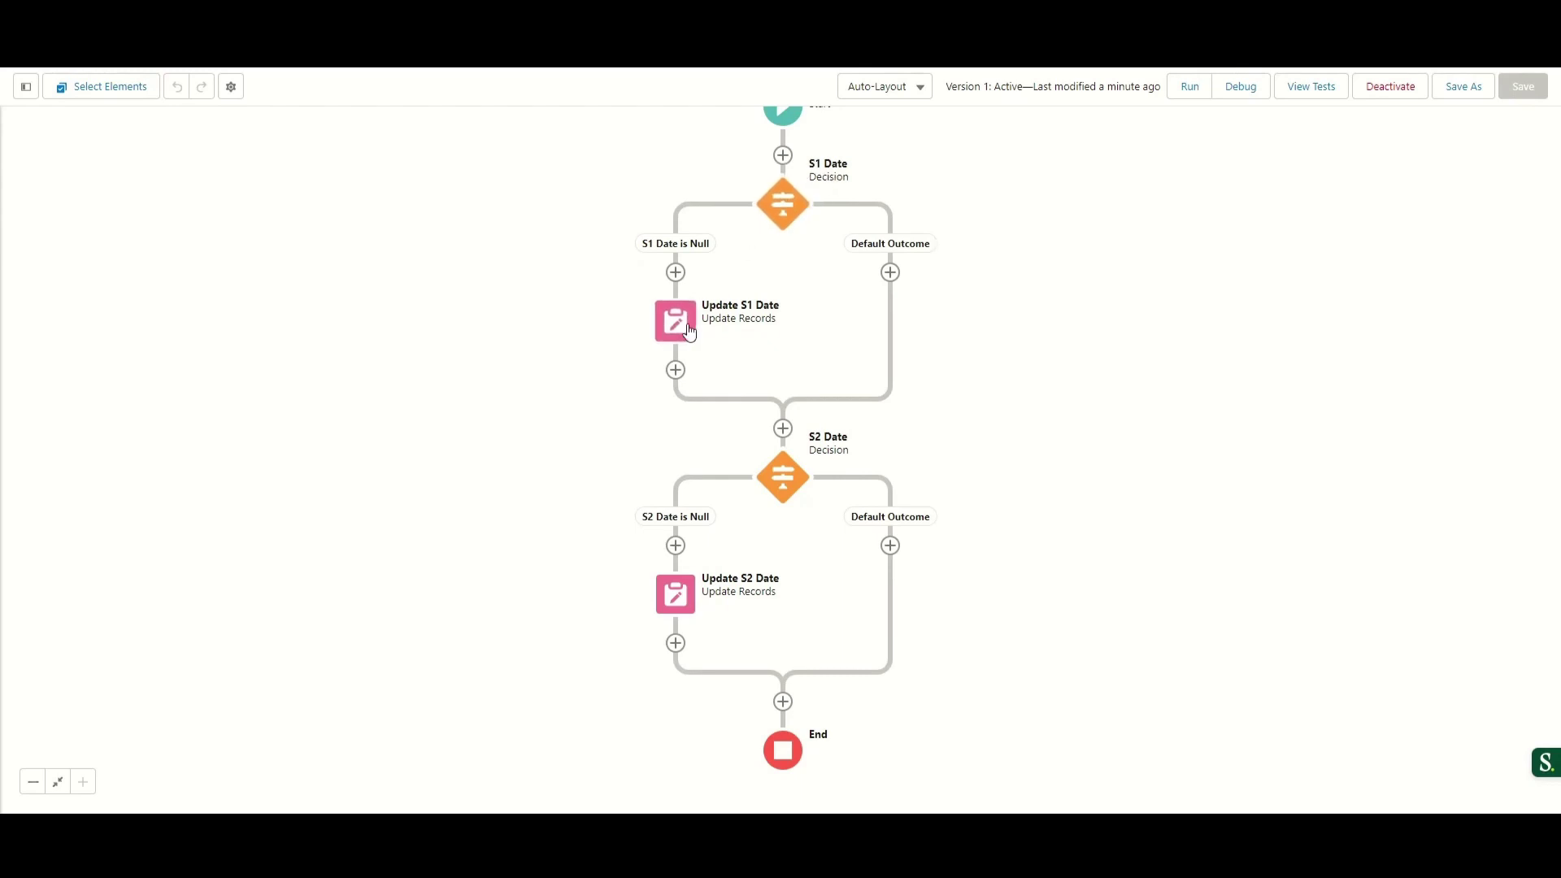
# Scroll down and back up to review the active flow canvas
pyautogui.scroll(-1, 997, 525)
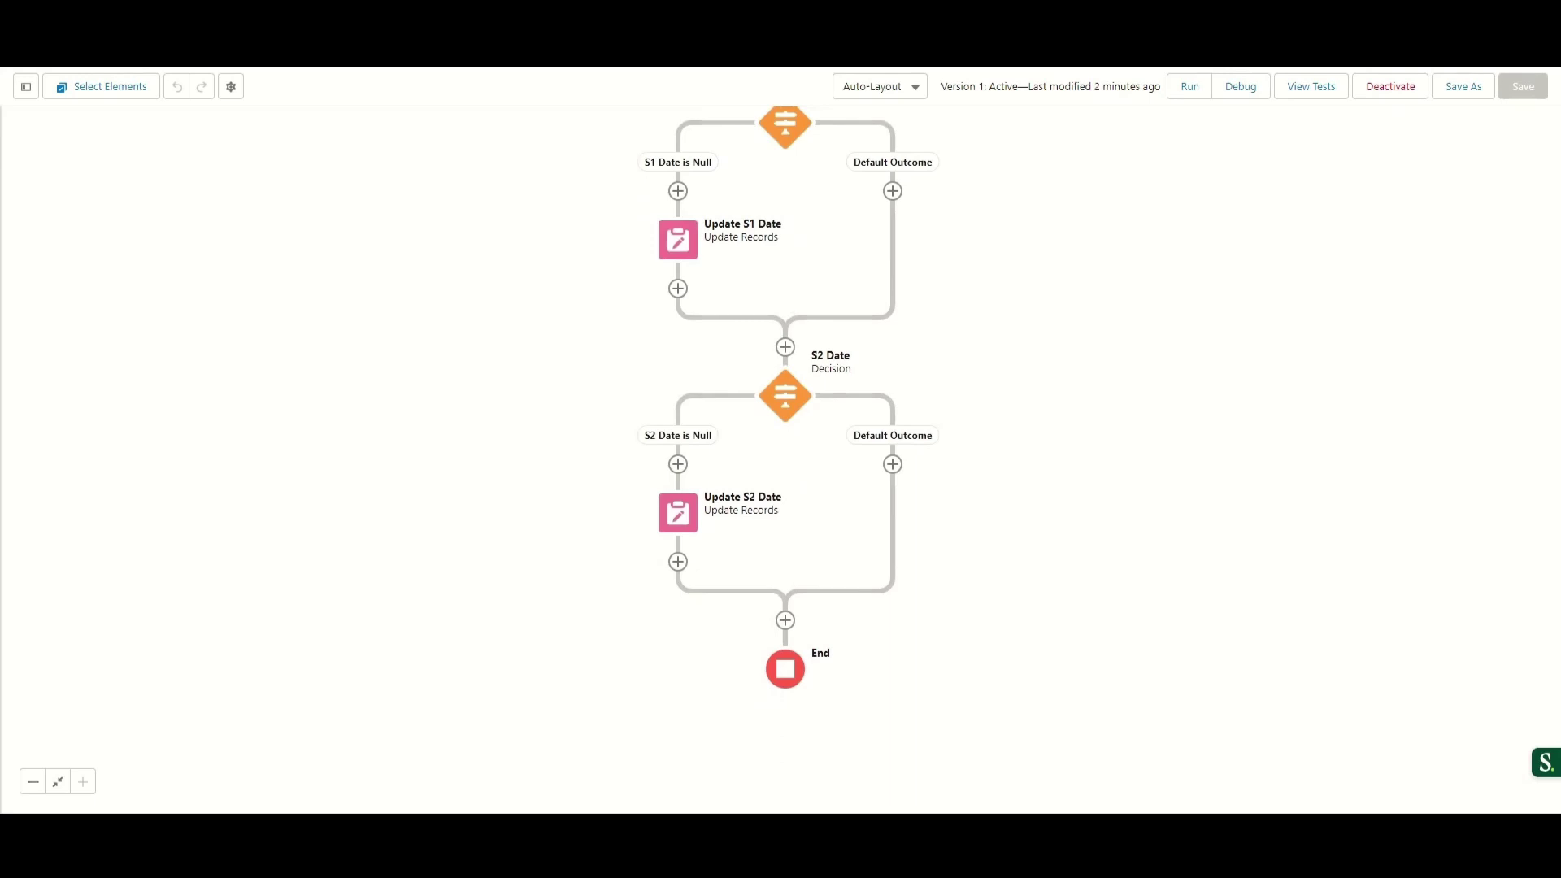
pyautogui.scroll(1, 547, 139)
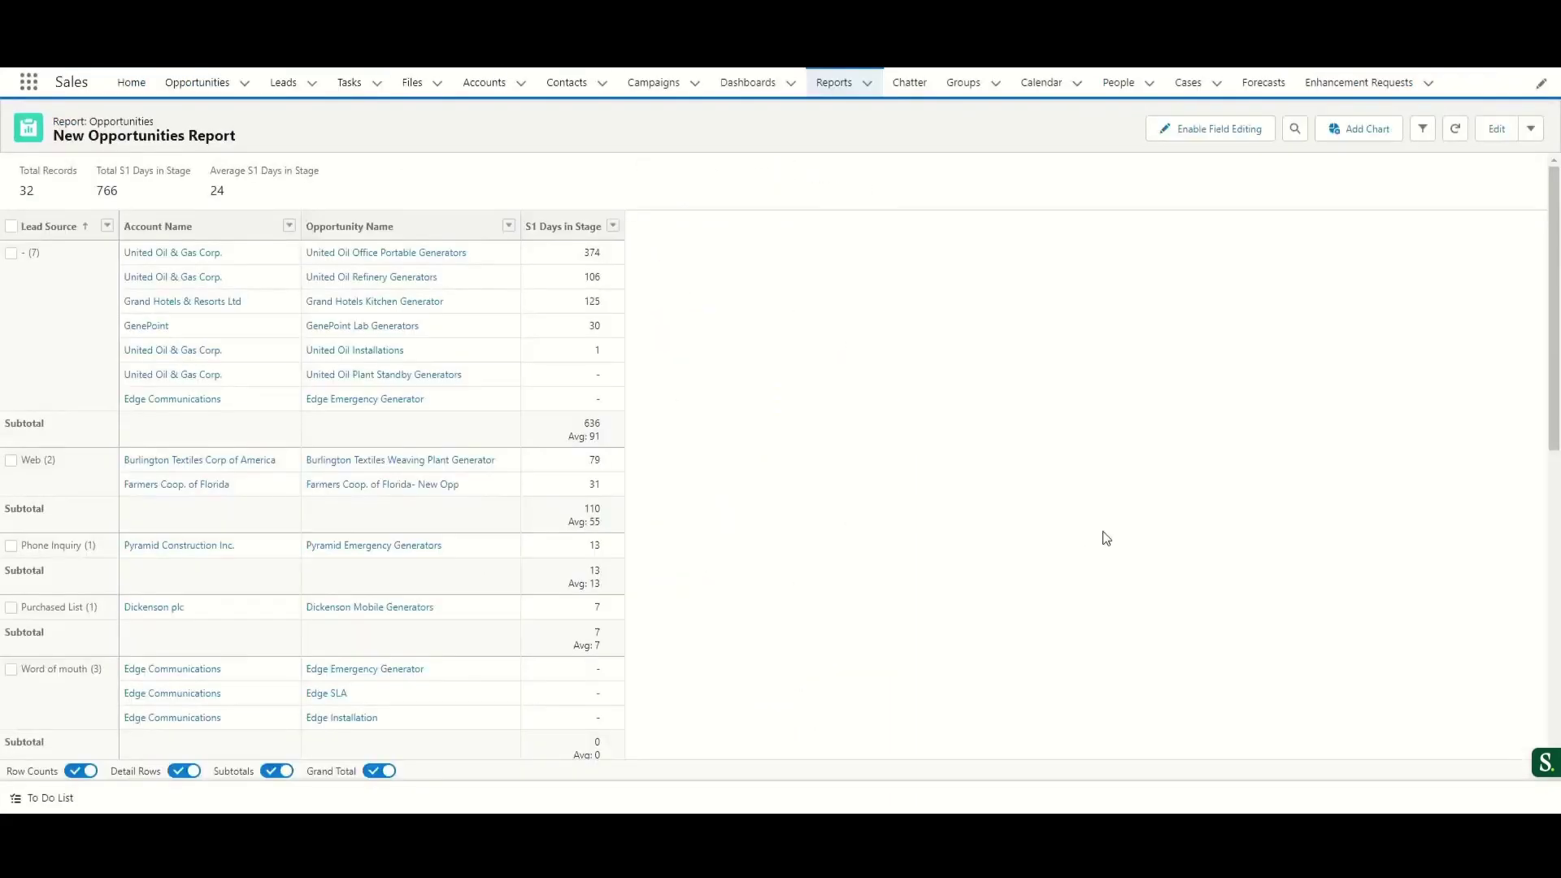